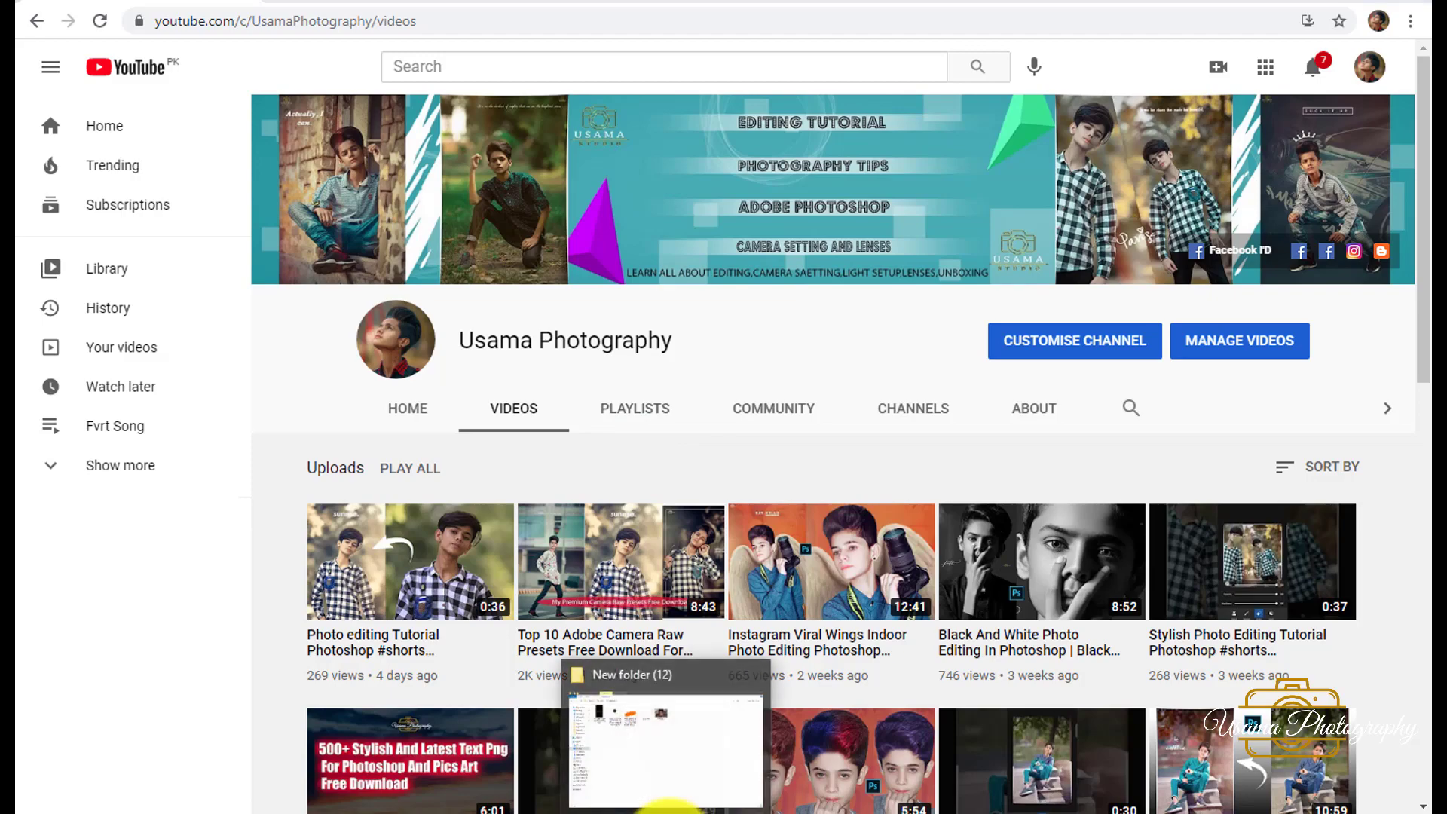
Step: Bring up the New folder (12) folder and select the photo IMG_0111
click(663, 727)
click(720, 139)
Step: Open IMG_0111 in Photoshop and briefly zoom the canvas out and back in
double_click(720, 142)
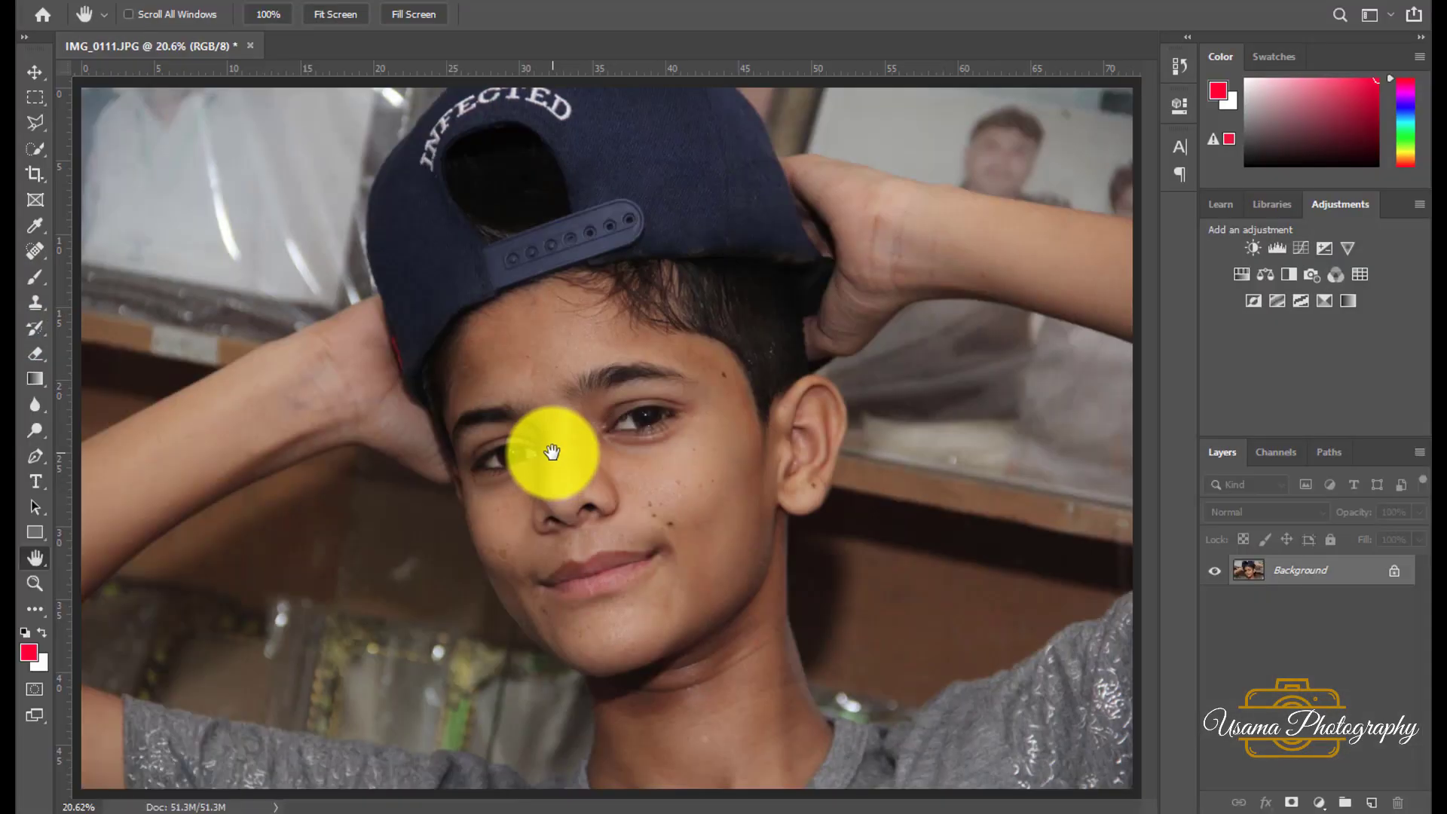
scroll(553, 452, down, 1)
scroll(552, 453, up, 1)
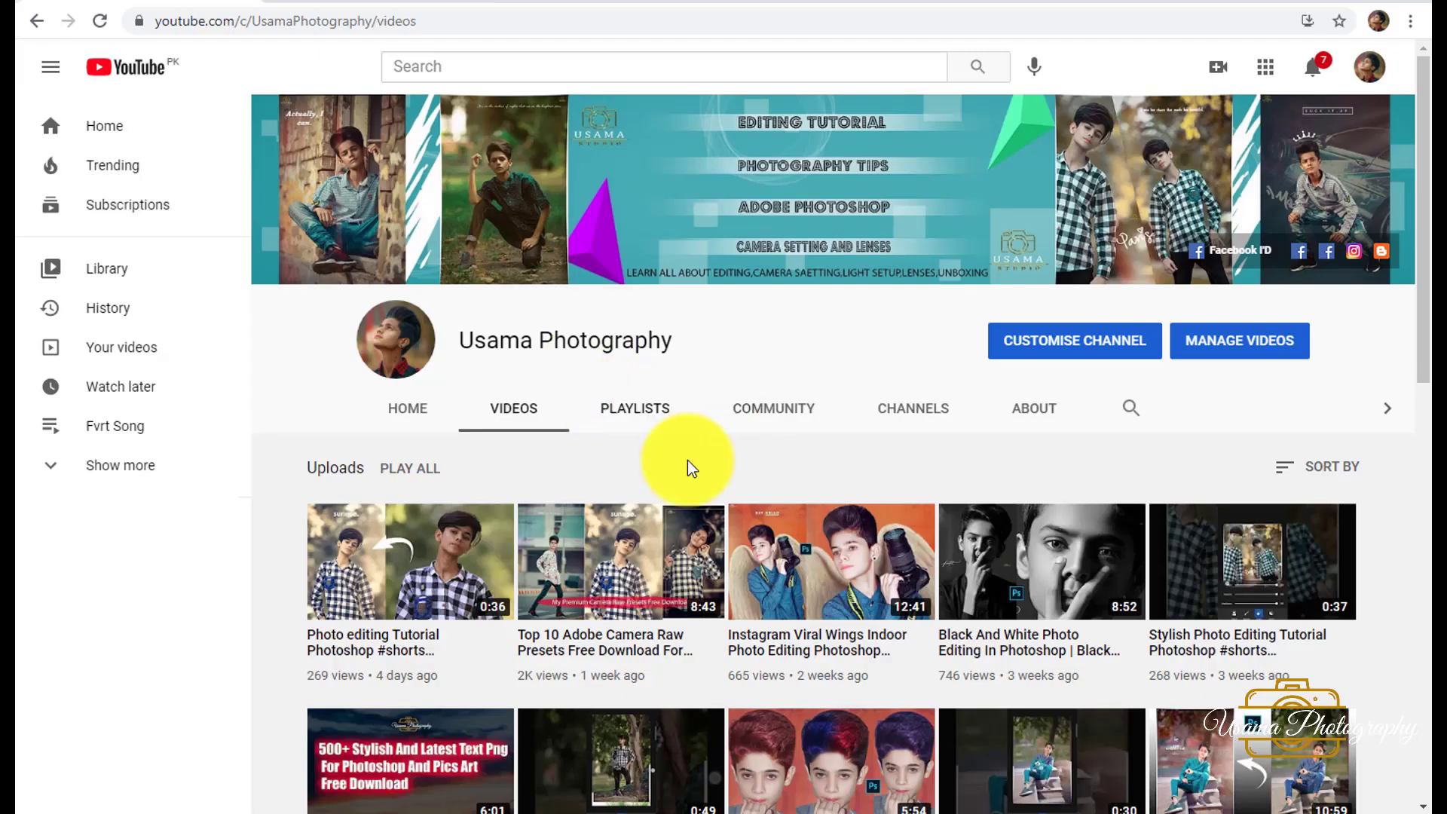
Step: Highlight the channel name Usama Photography, then browse the photographer's Instagram profile
drag(460, 343, 719, 364)
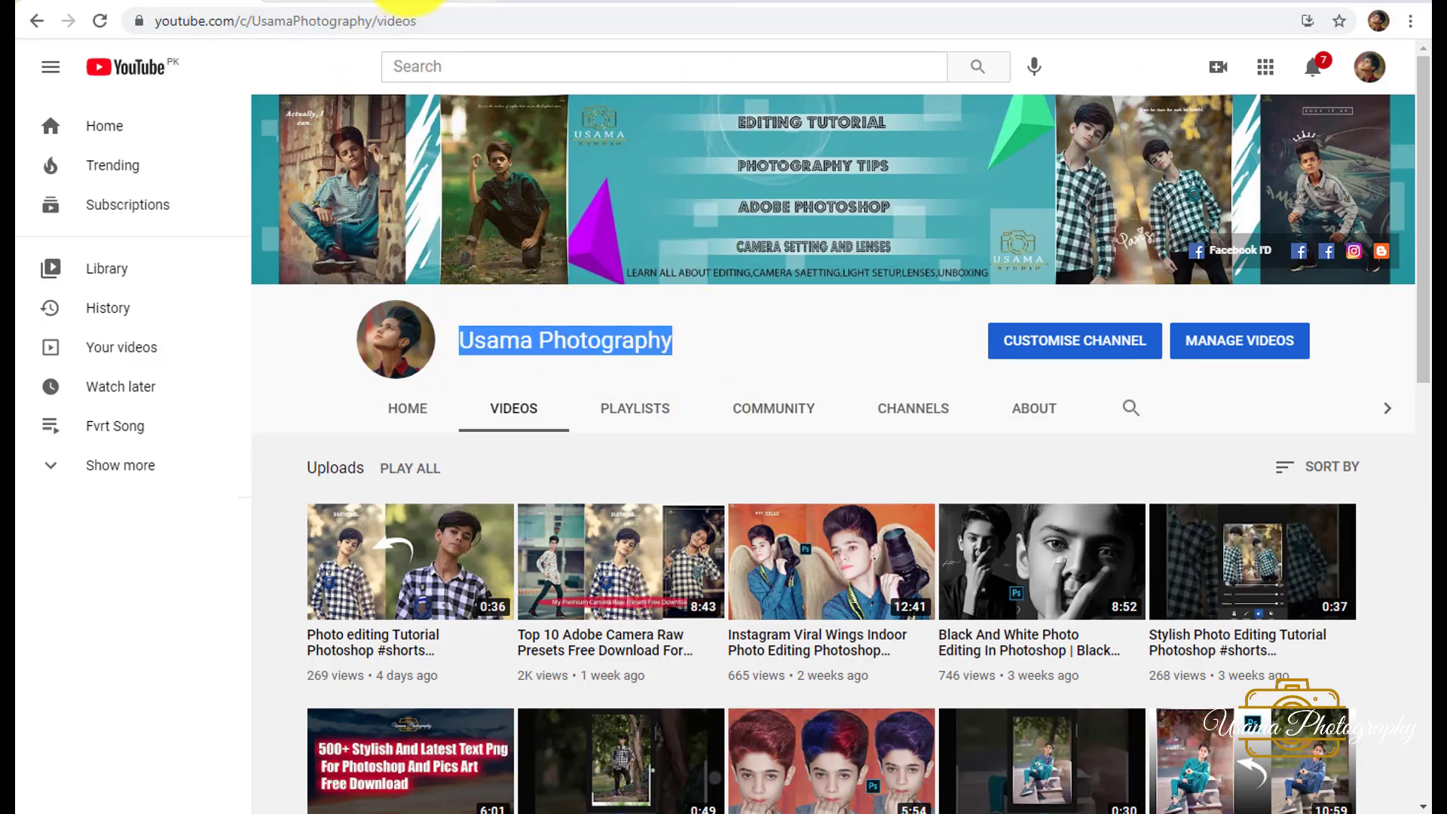
click(426, 2)
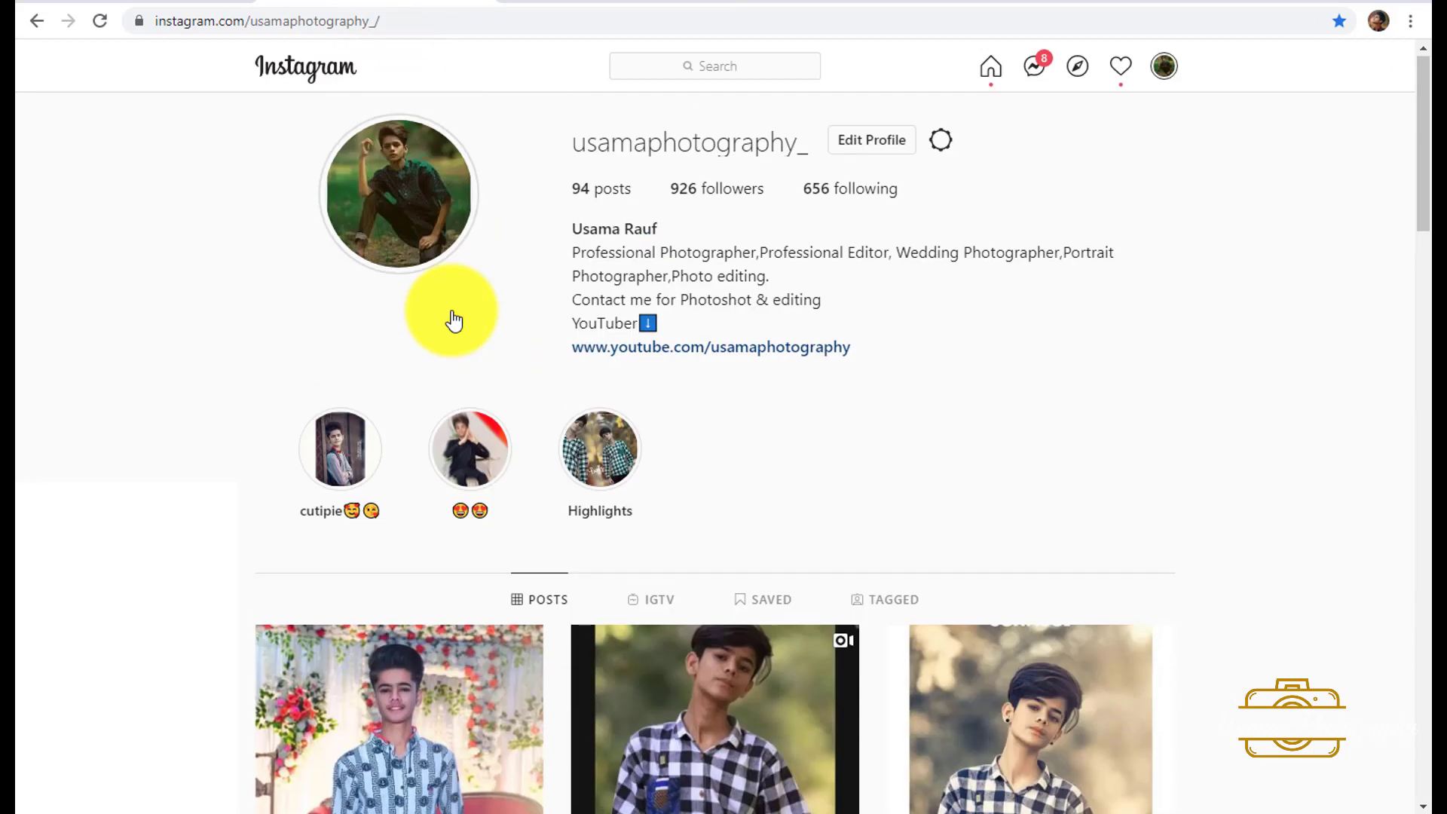
scroll(453, 317, down, 1)
scroll(452, 320, down, 4)
Step: View and close the first Instagram post, then switch to the Usama photography Facebook page
click(426, 381)
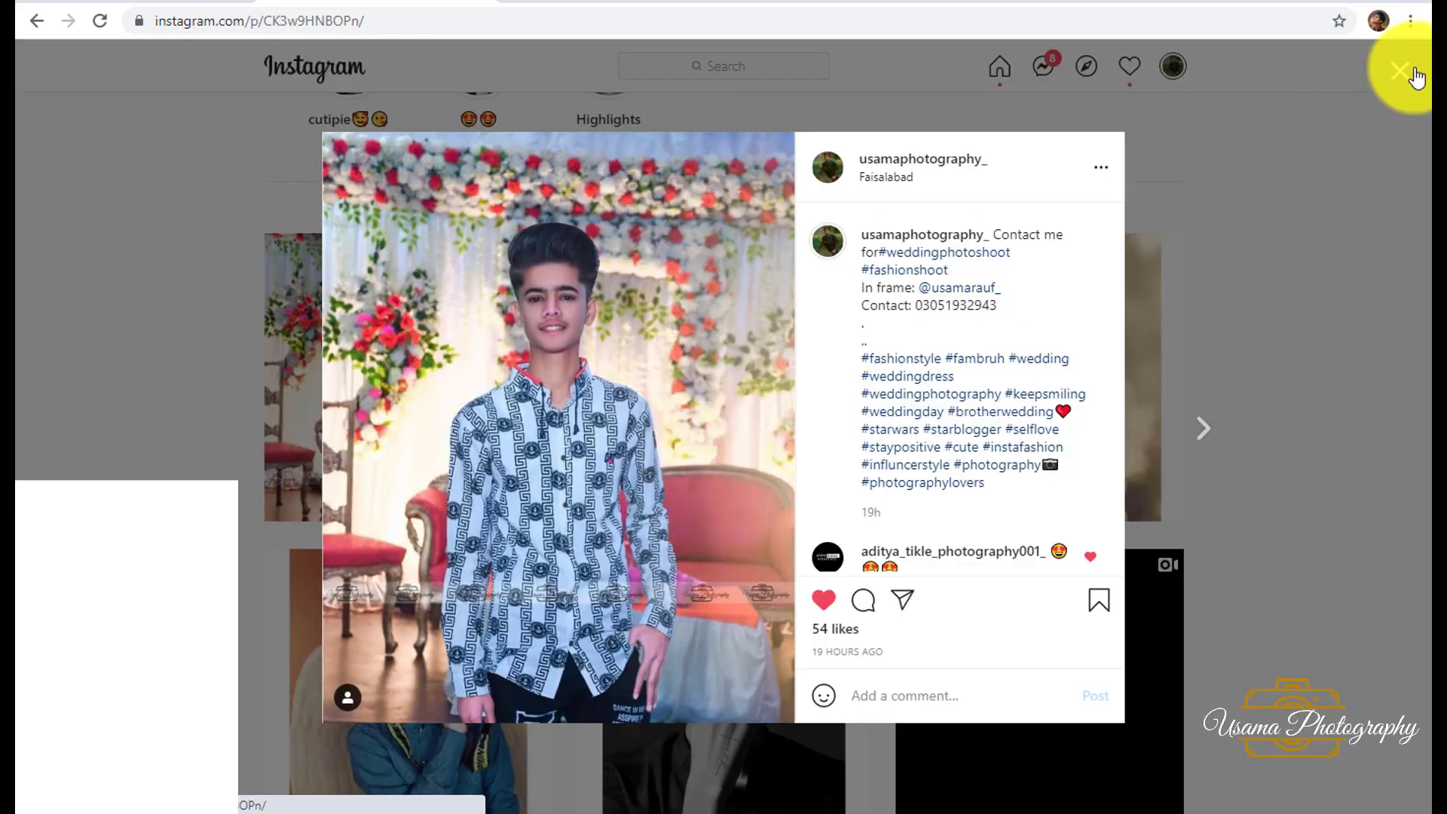
click(1401, 71)
click(711, 3)
Step: Scroll through the Usama photography Facebook page, then switch to the group's discussion page
scroll(569, 356, down, 1)
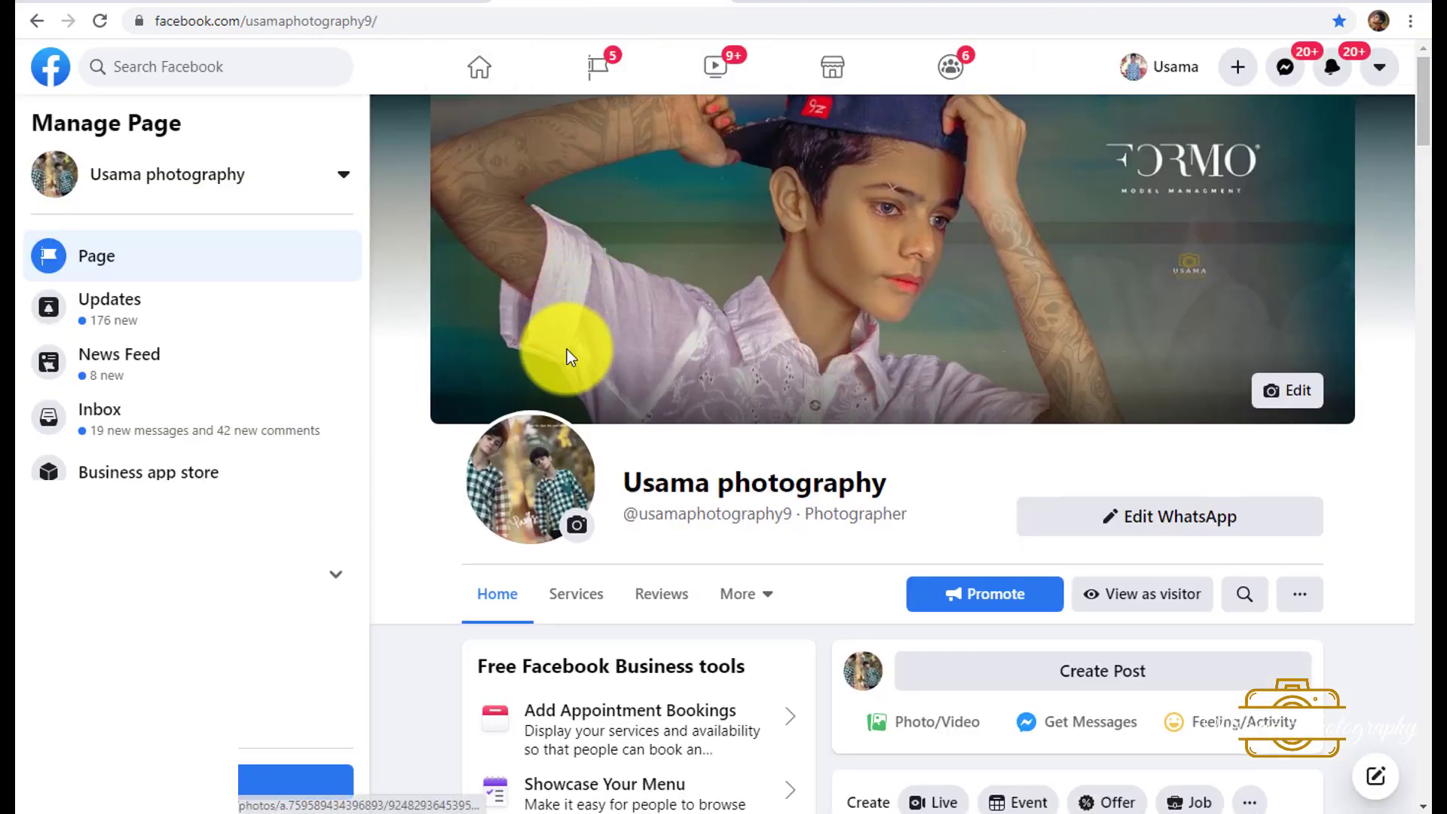
scroll(569, 354, down, 6)
scroll(824, 500, down, 8)
scroll(824, 500, down, 3)
scroll(824, 501, up, 2)
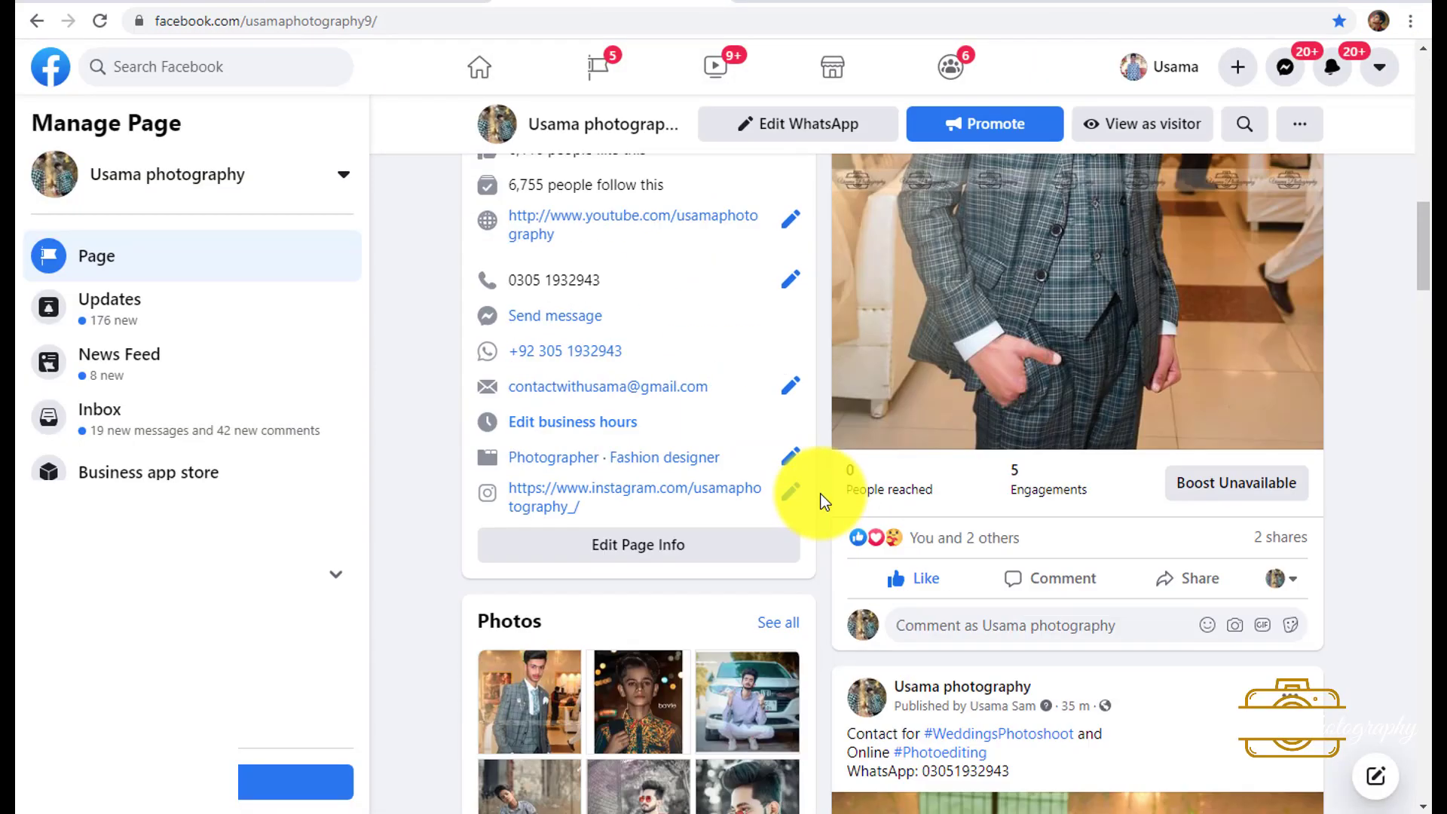
scroll(824, 501, down, 8)
scroll(821, 497, down, 2)
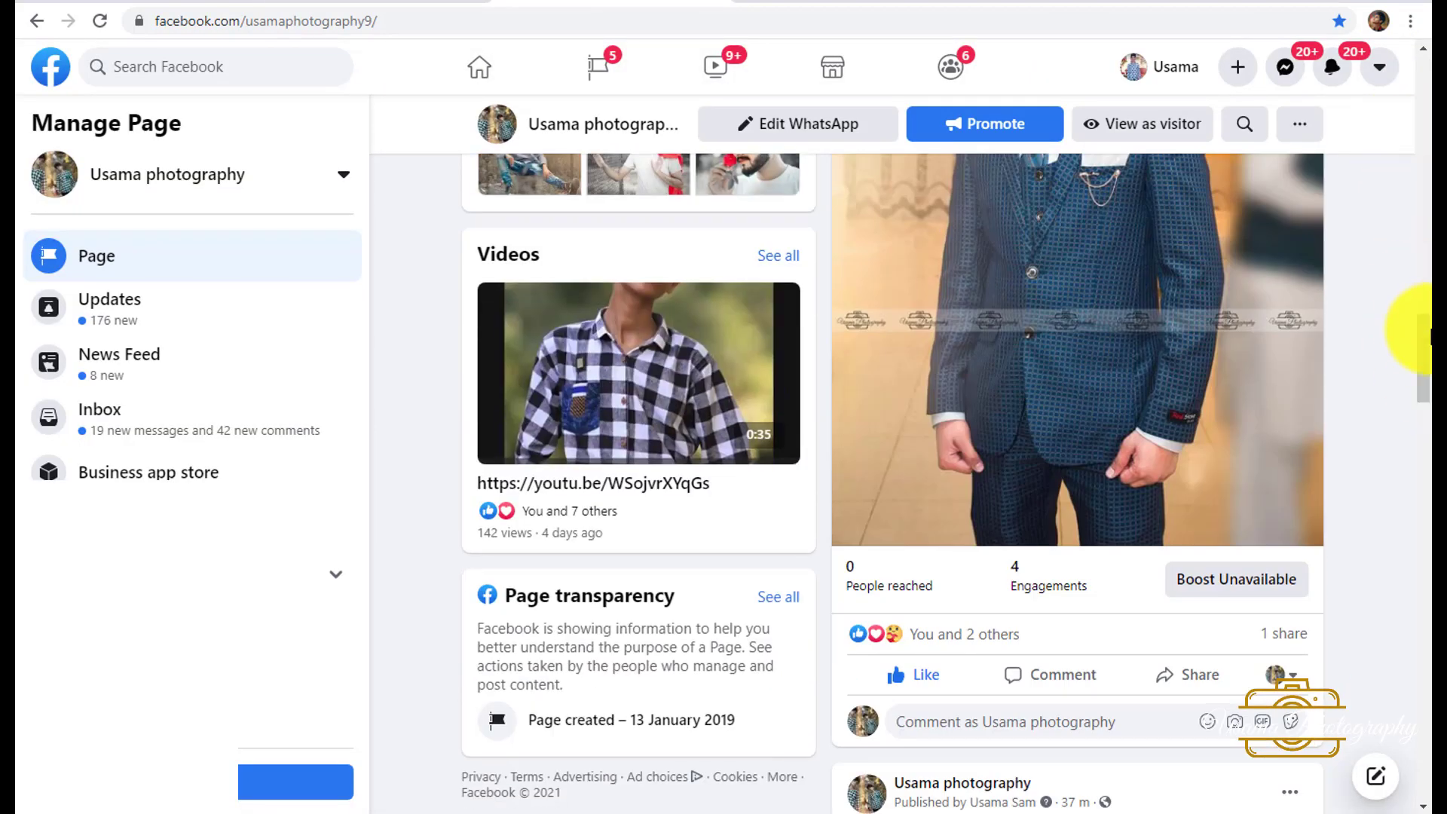
drag(1423, 324, 1416, 61)
click(738, 5)
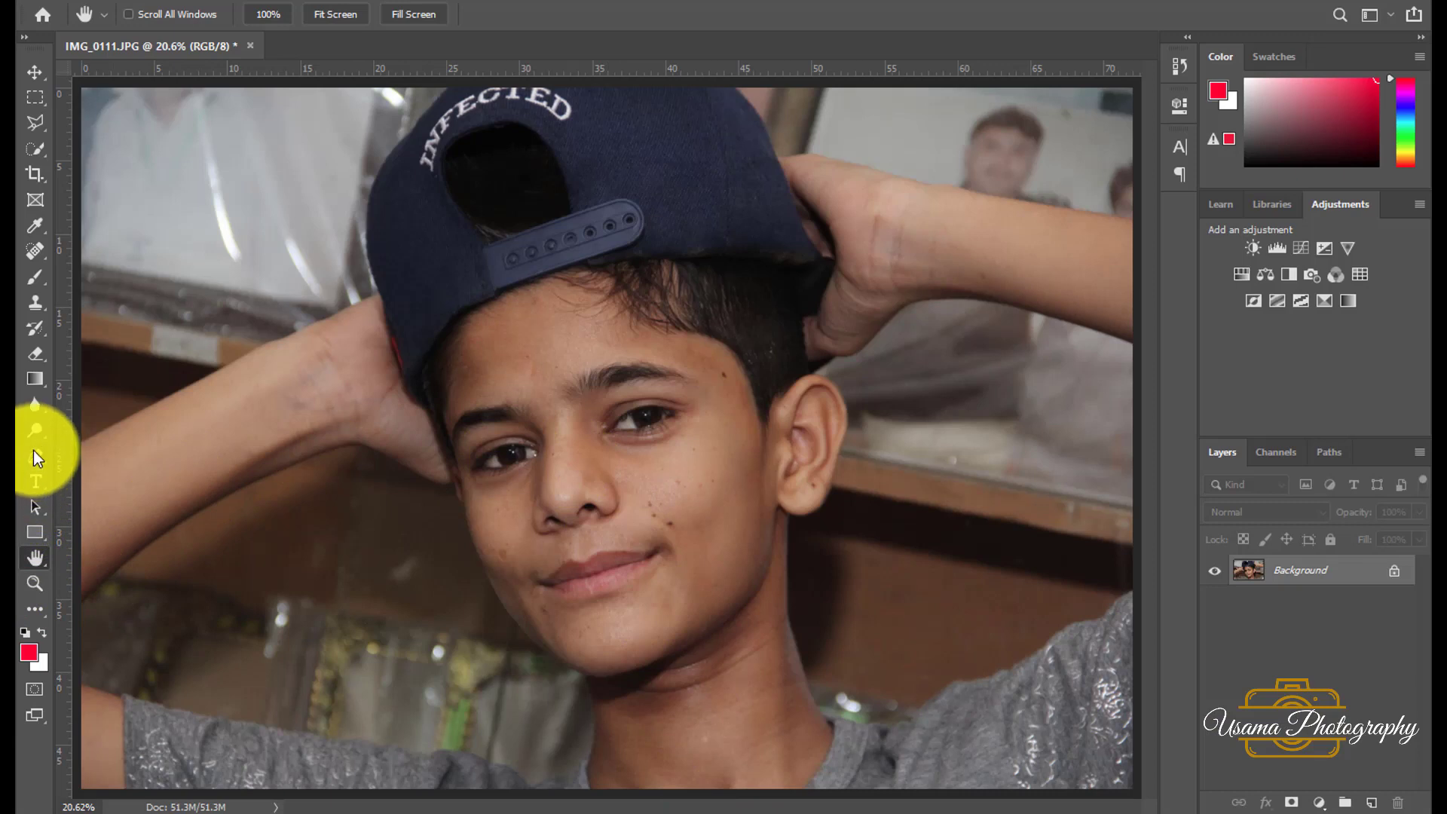
Step: Duplicate the Background layer with Ctrl+J and launch the Camera Raw Filter
key(ctrl+j)
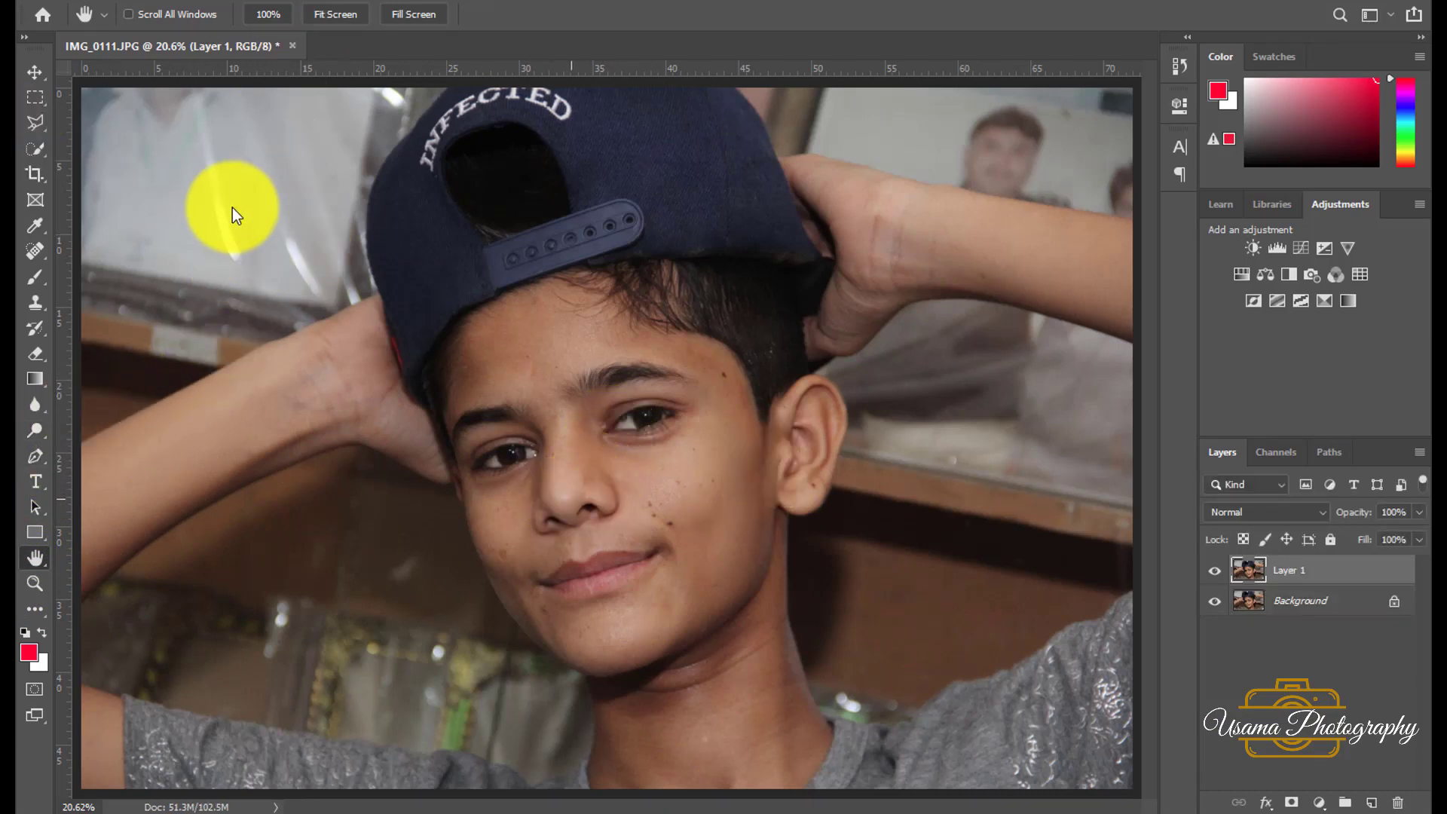
key(ctrl+shift+a)
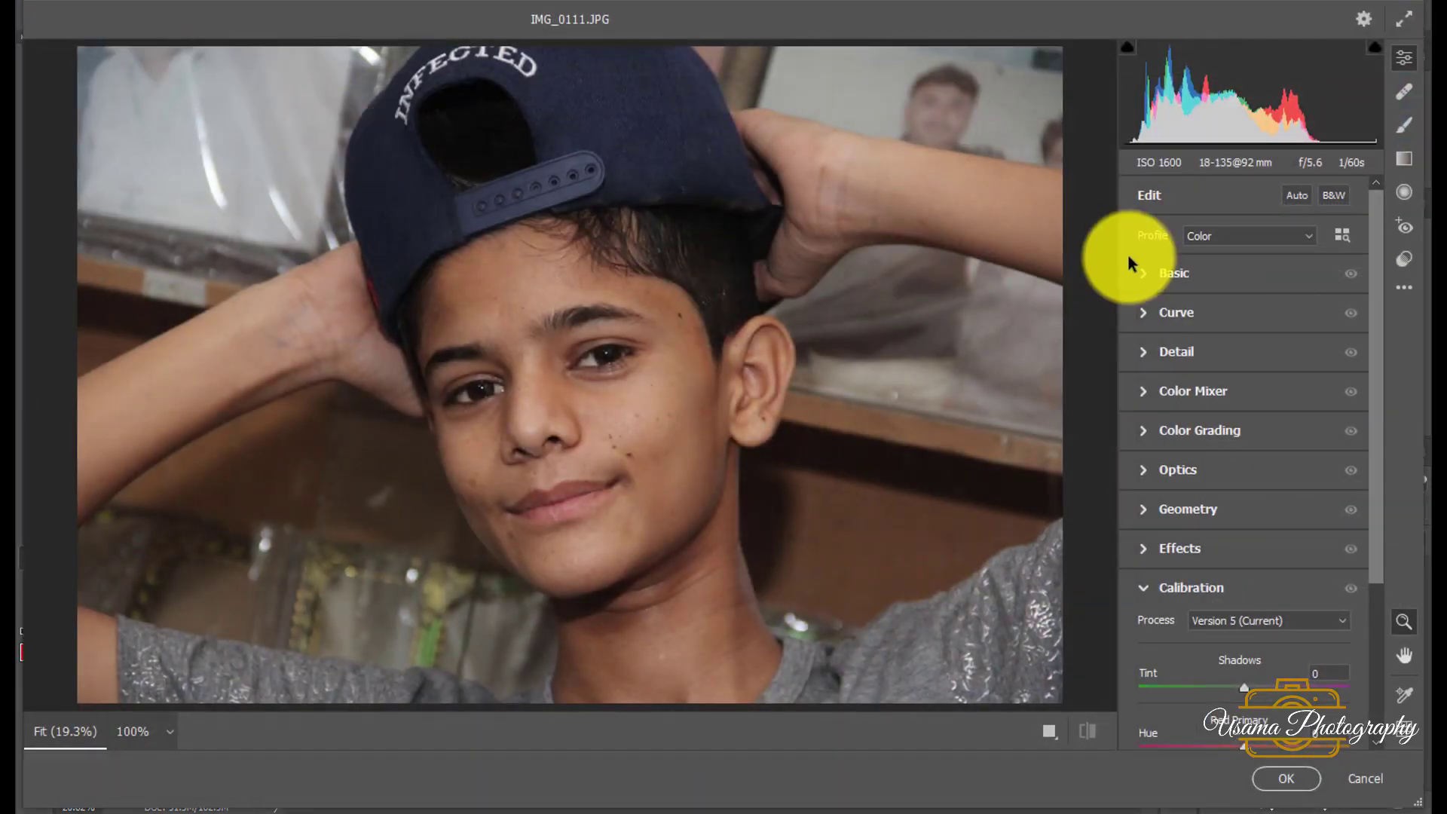
Step: In Camera Raw's Basic panel, lift Shadows to +39 and apply the change
click(1245, 273)
text(+39)
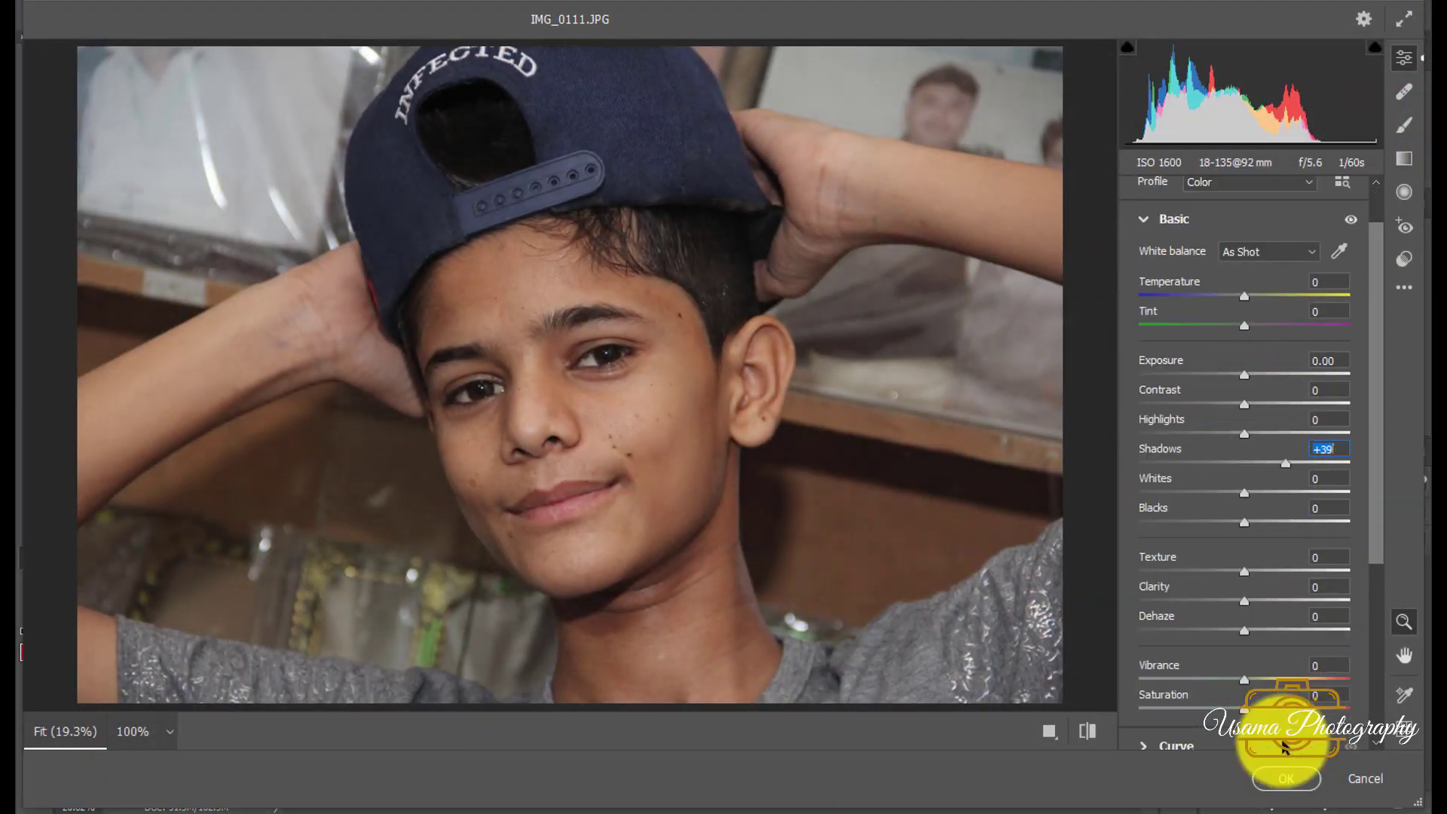
click(1285, 781)
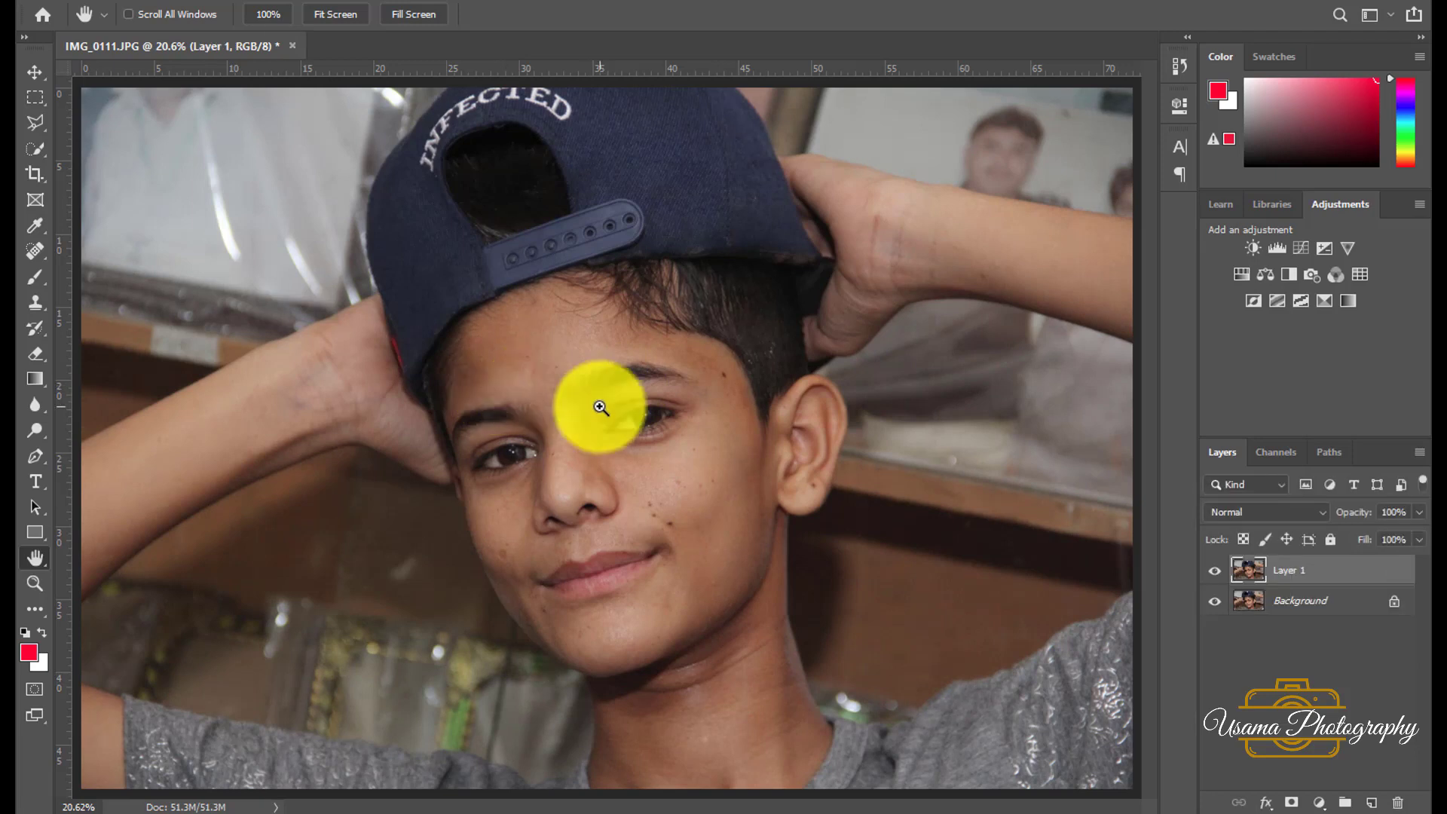
Step: Swap the Brush tool for the Mixer Brush Tool from the brush flyout
right_click(39, 278)
click(88, 332)
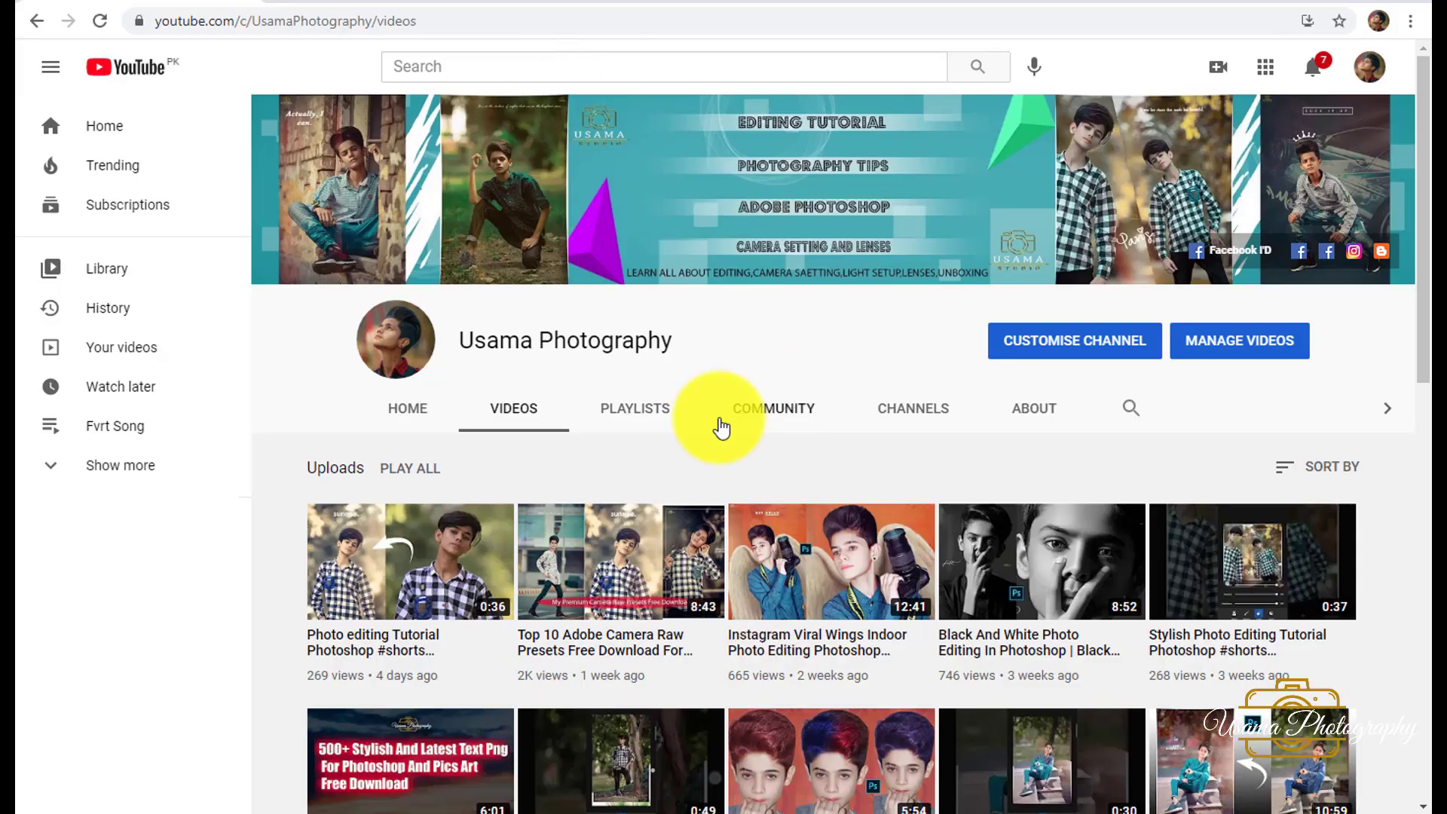
scroll(719, 426, down, 9)
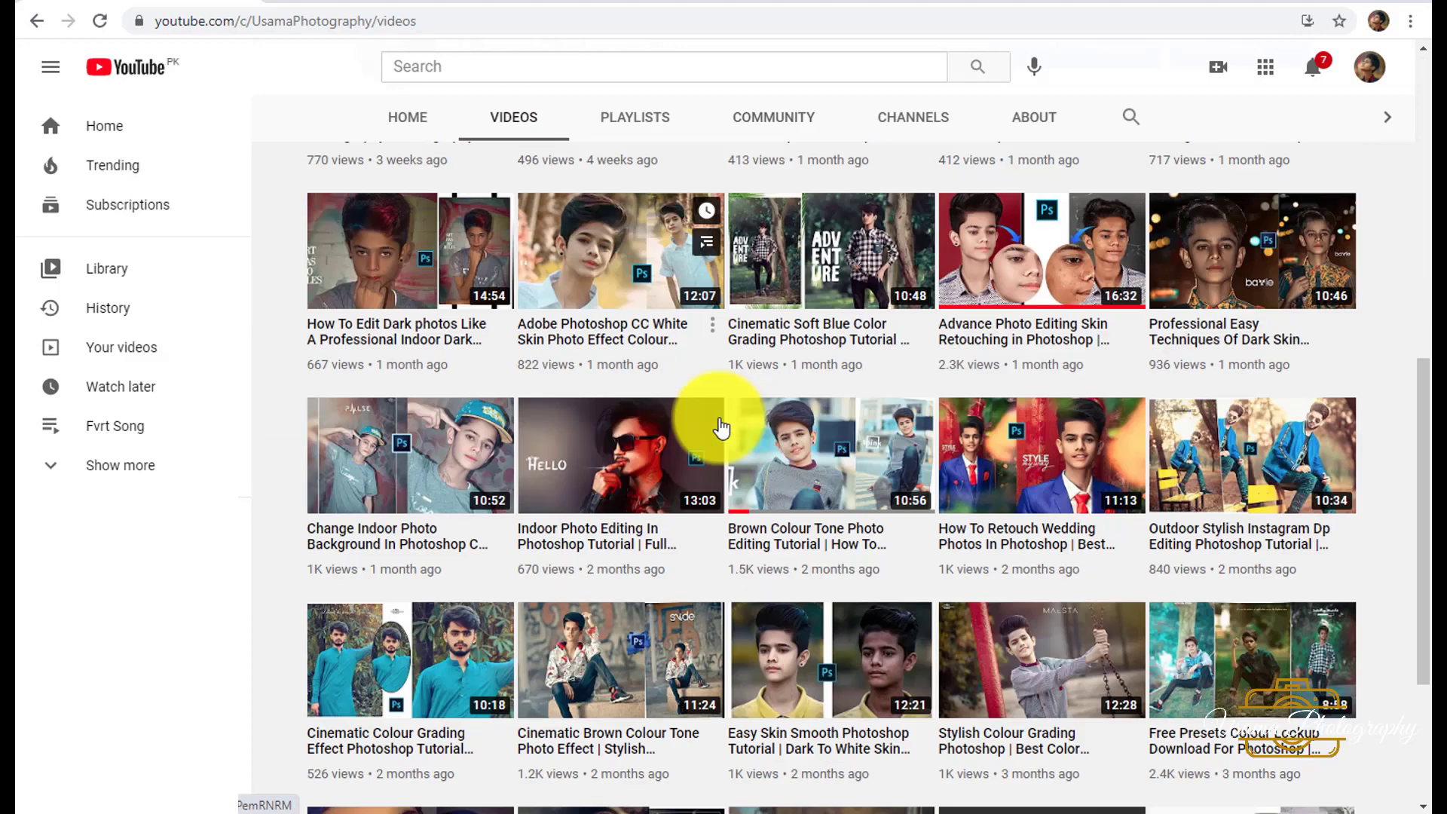
scroll(717, 420, down, 3)
scroll(572, 349, down, 6)
scroll(595, 365, up, 1)
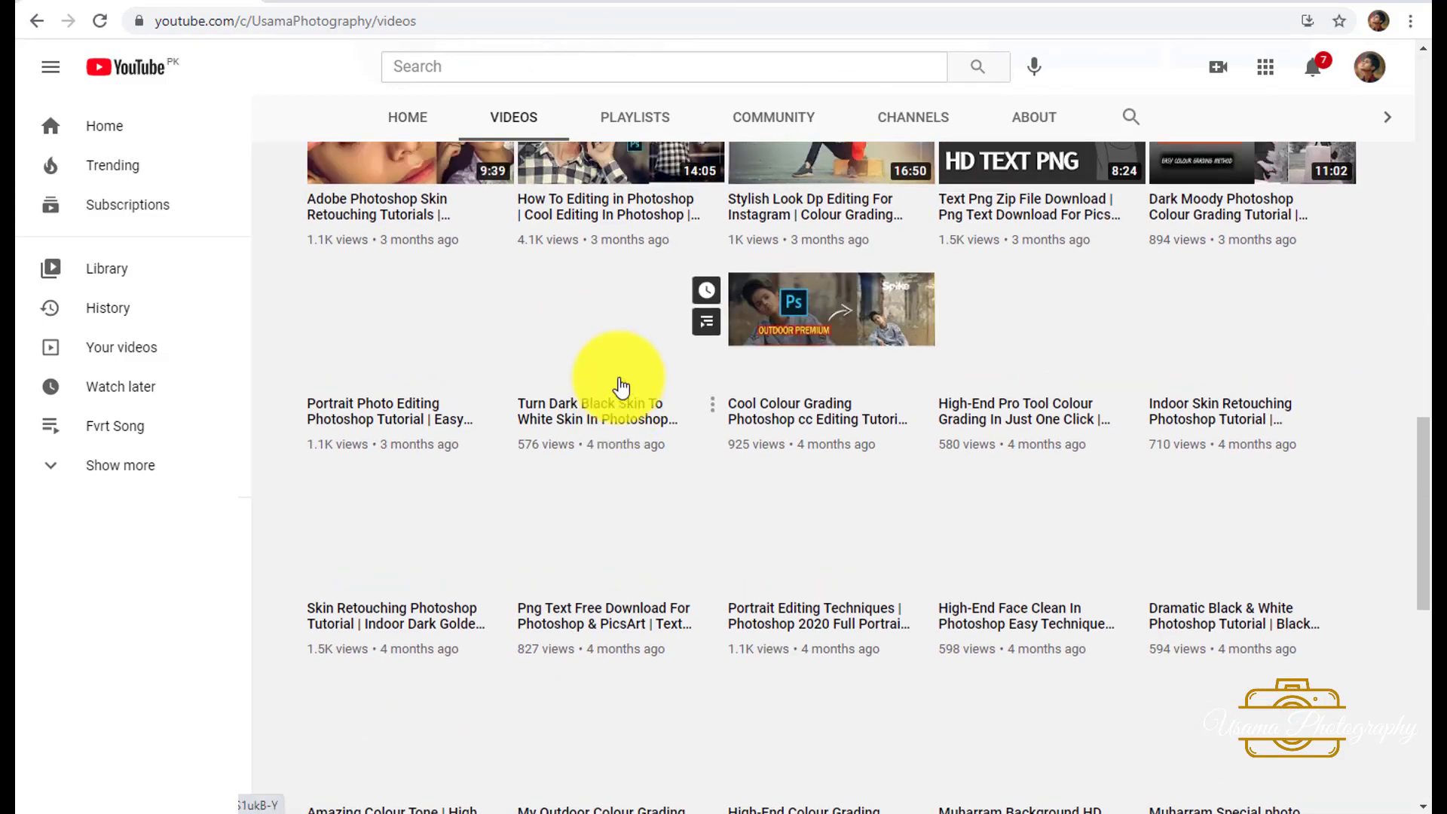
scroll(672, 291, down, 5)
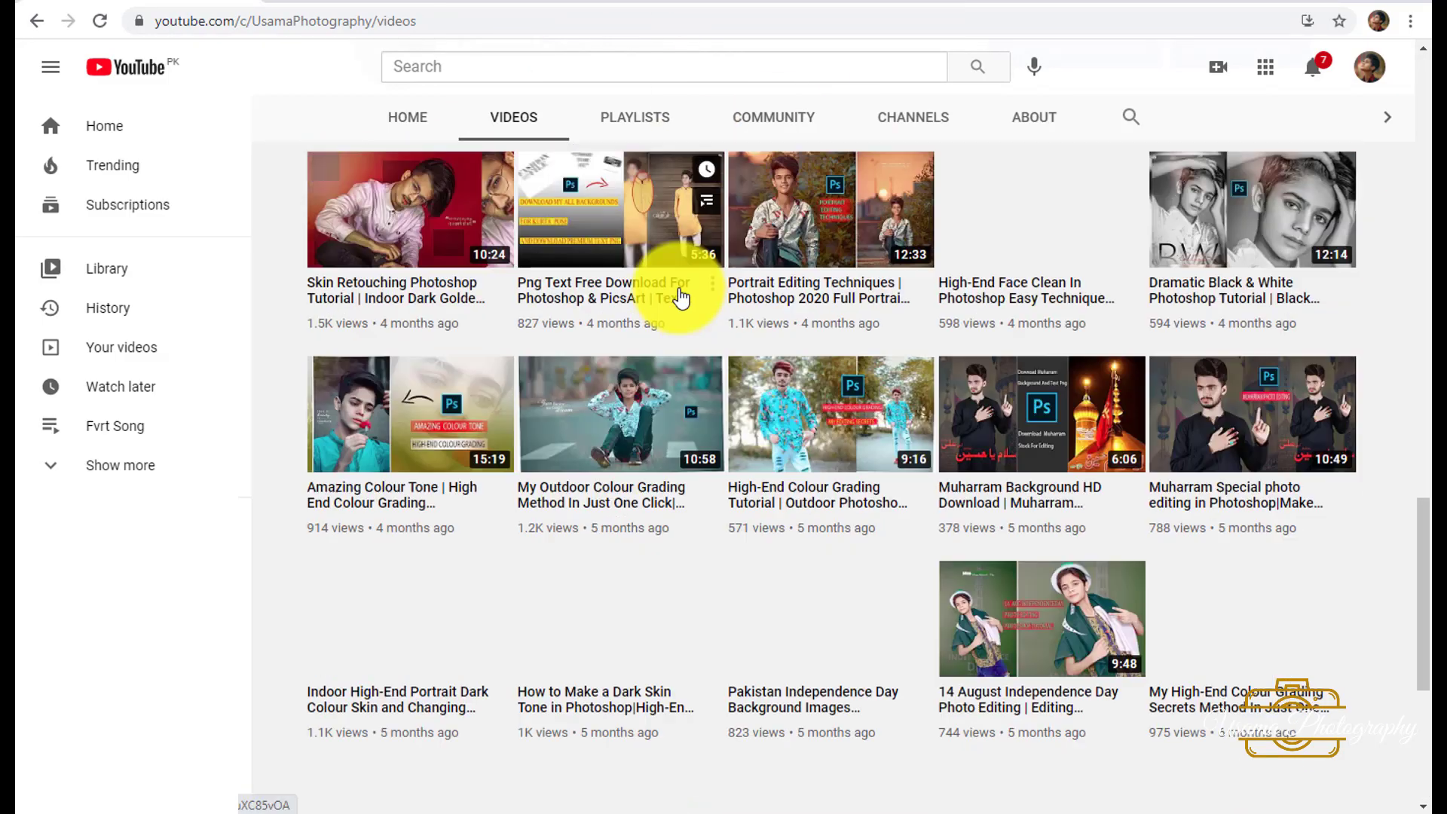
scroll(678, 297, down, 3)
scroll(677, 310, down, 3)
scroll(674, 309, down, 2)
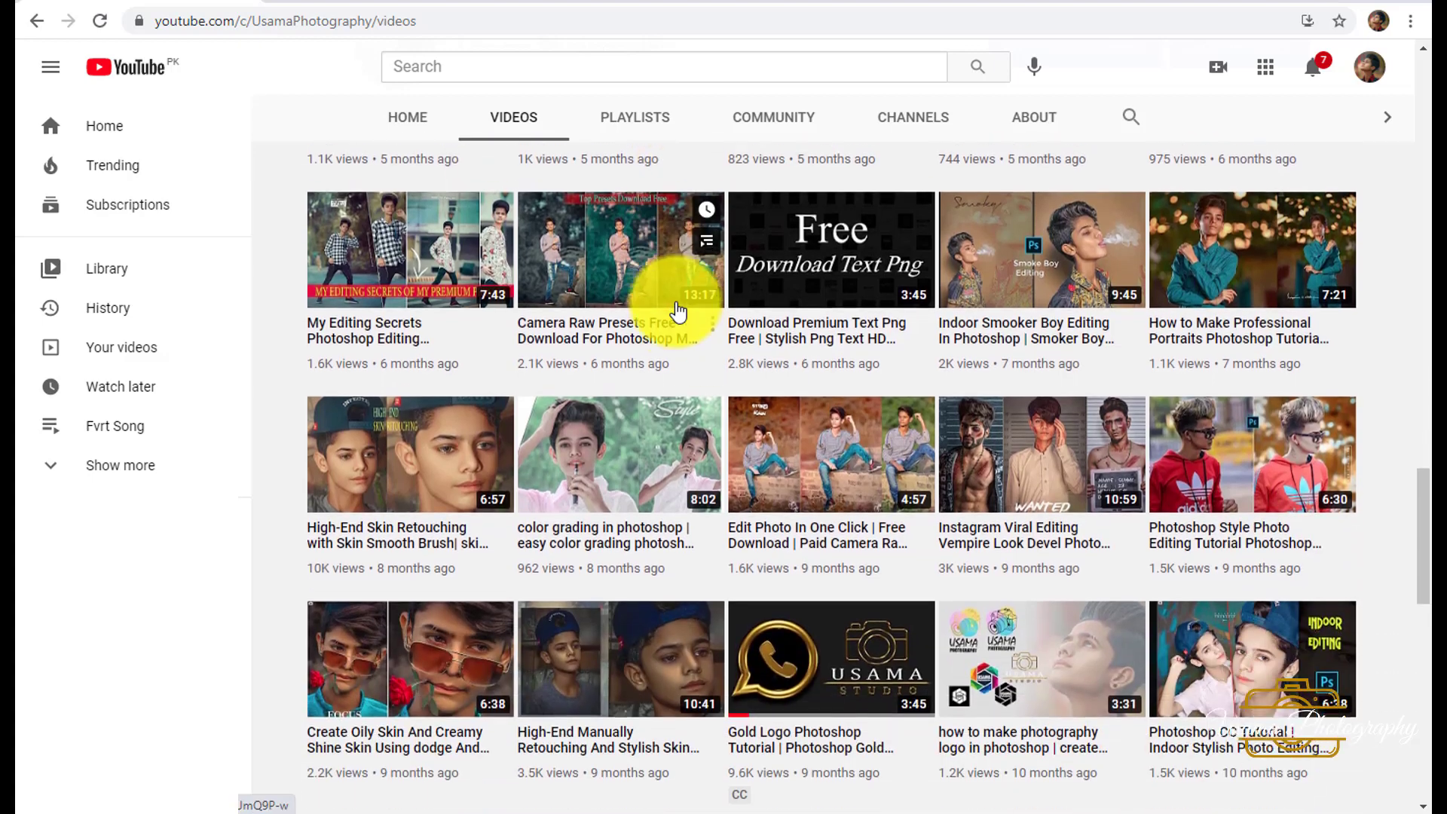
scroll(678, 314, down, 2)
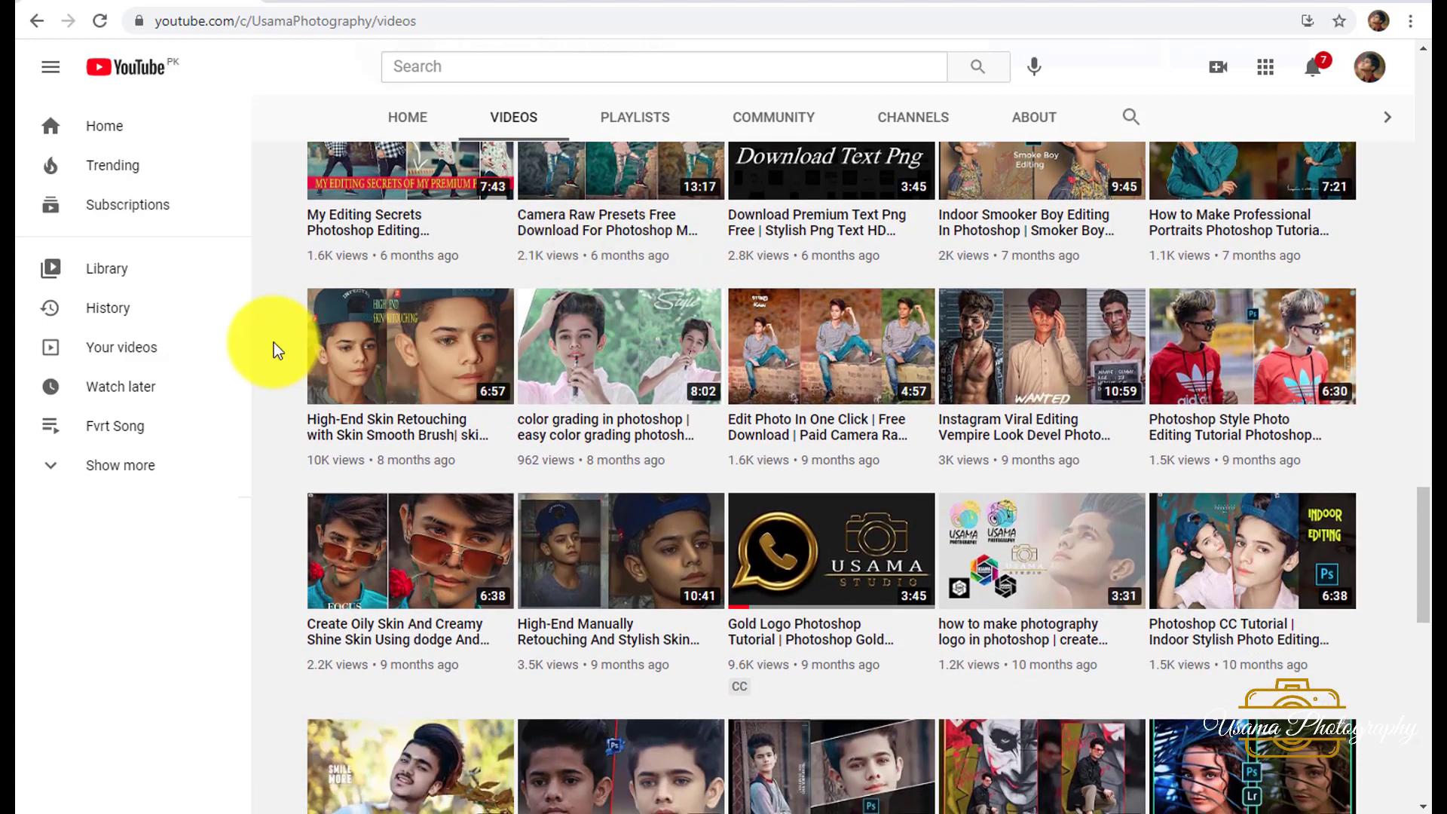
scroll(692, 394, down, 1)
scroll(704, 362, down, 2)
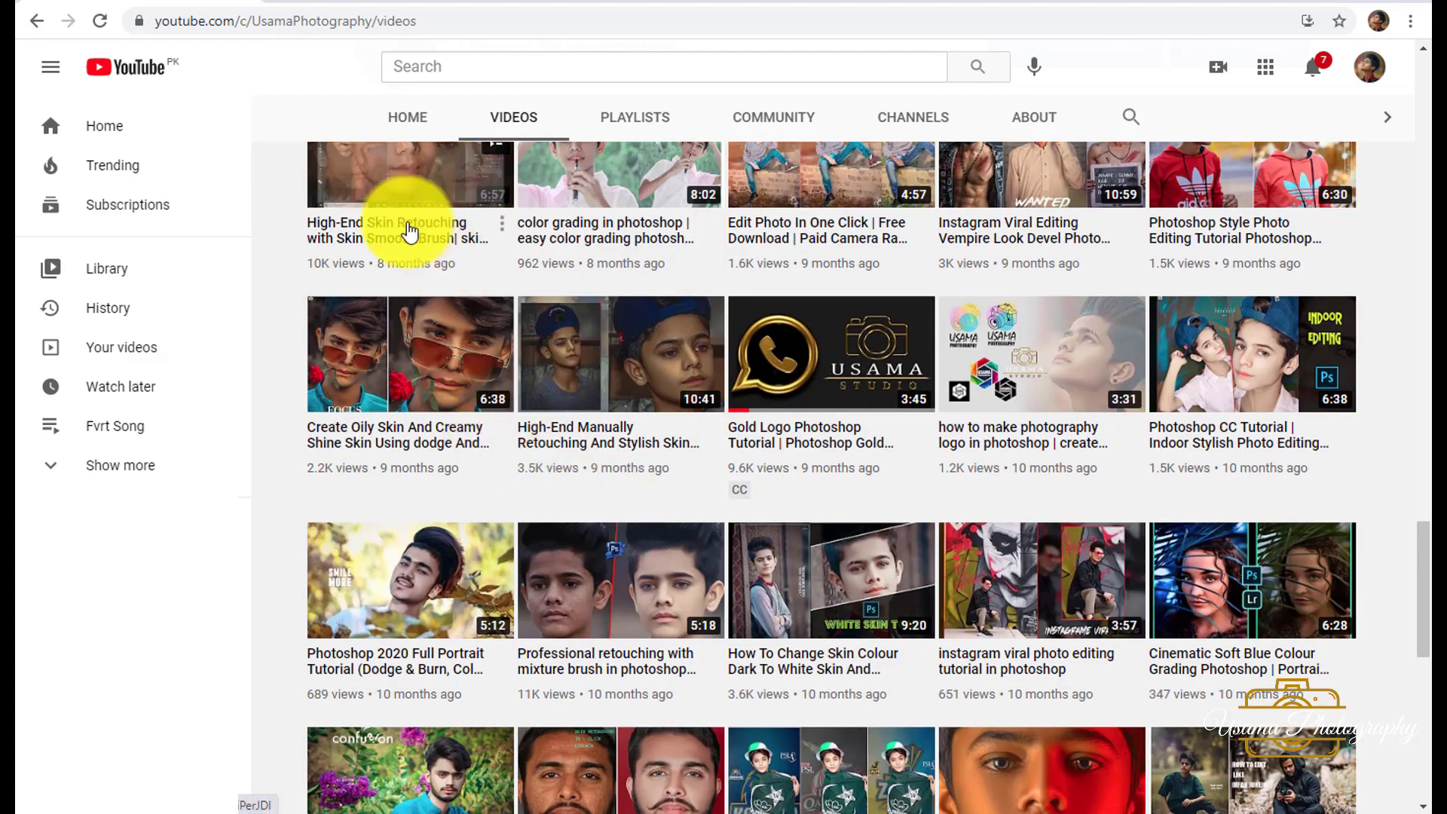
scroll(744, 392, down, 3)
scroll(695, 475, up, 2)
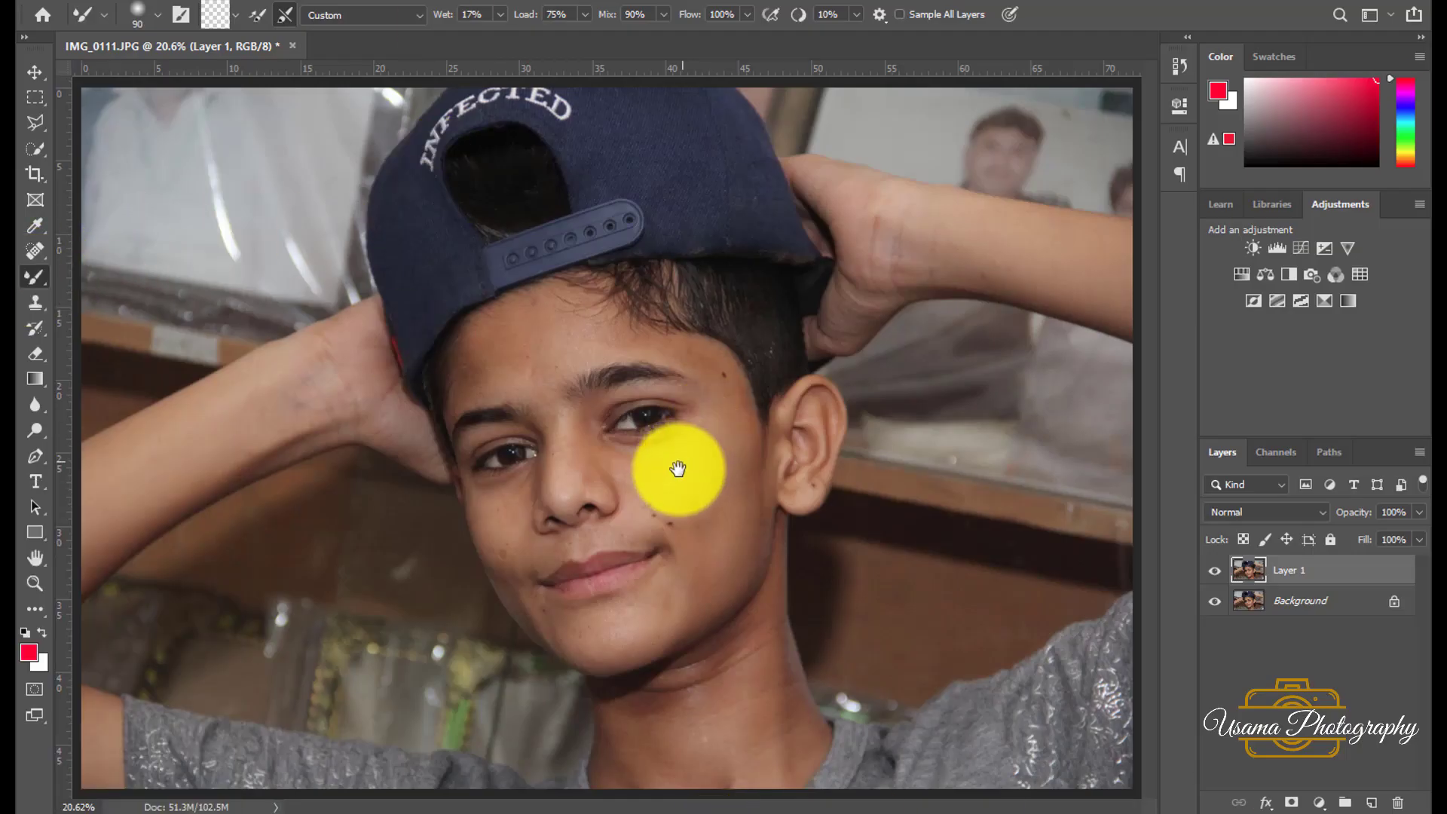
Step: Resize the mixer brush and blend away the dark spots on the cheek
scroll(678, 437, up, 5)
scroll(571, 565, up, 1)
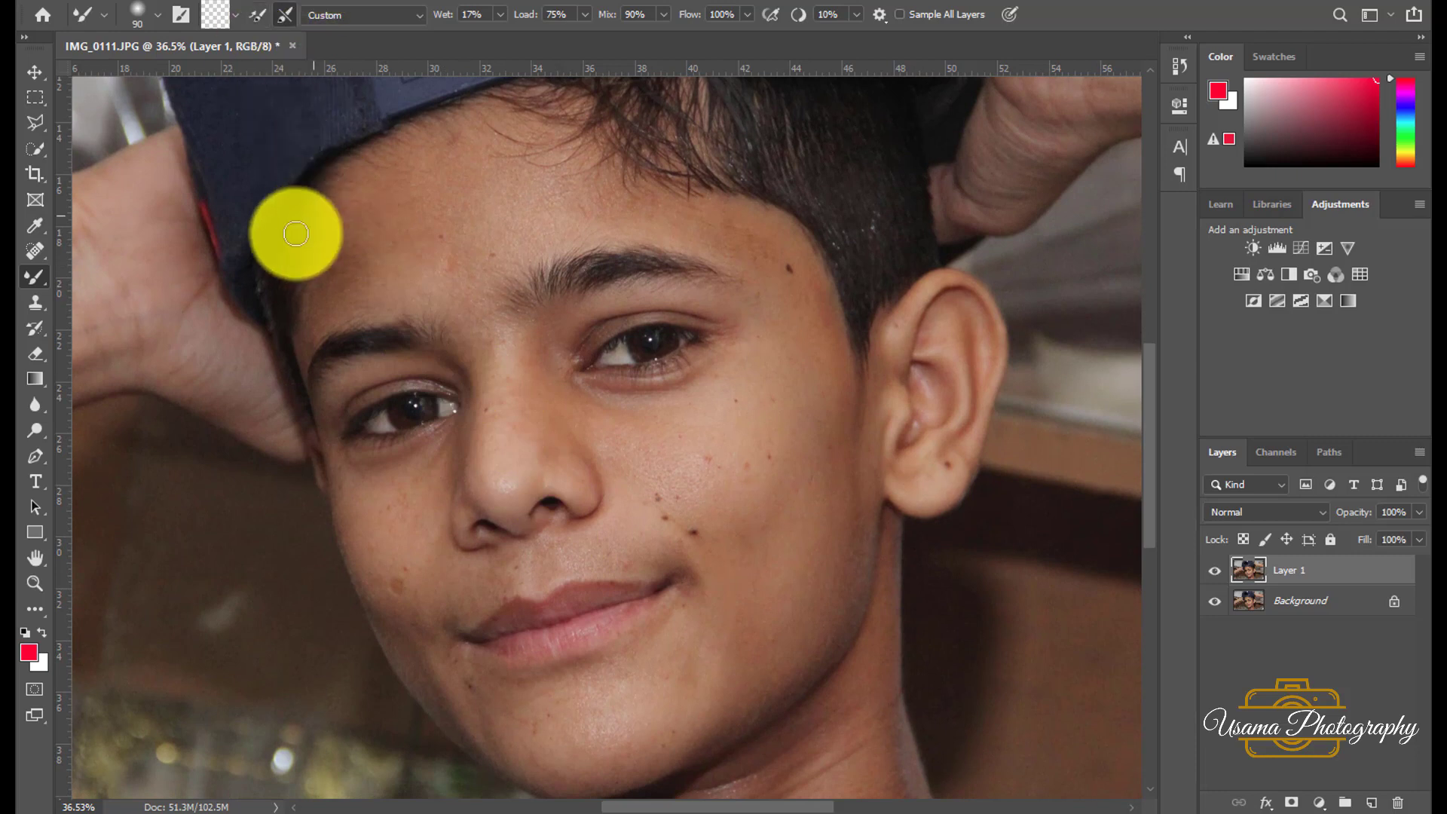
key(bracketright)
key(bracketright)
key(bracketright)
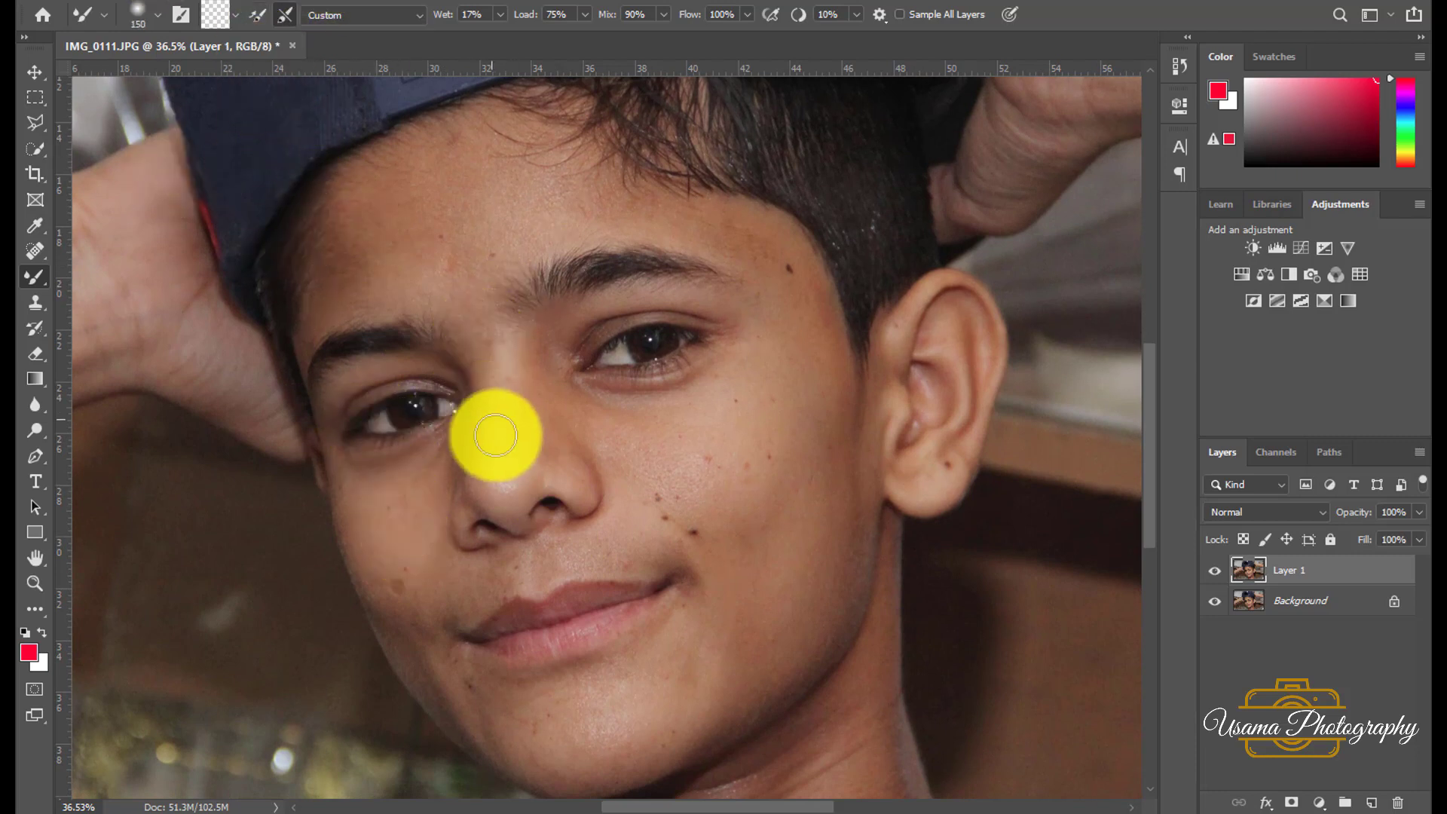
key(bracketright)
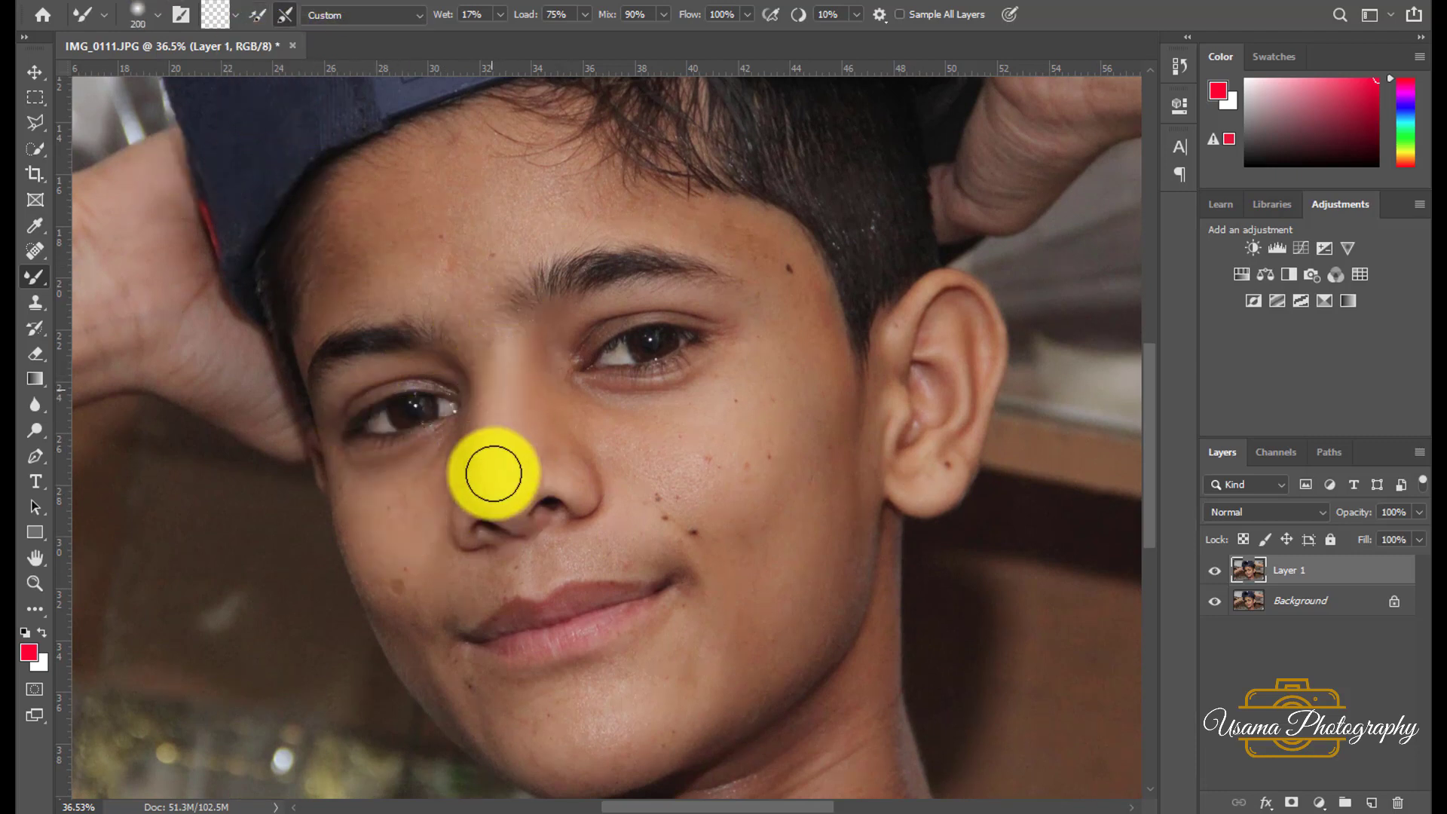
key(bracketright)
key(bracketright)
key(bracketright)
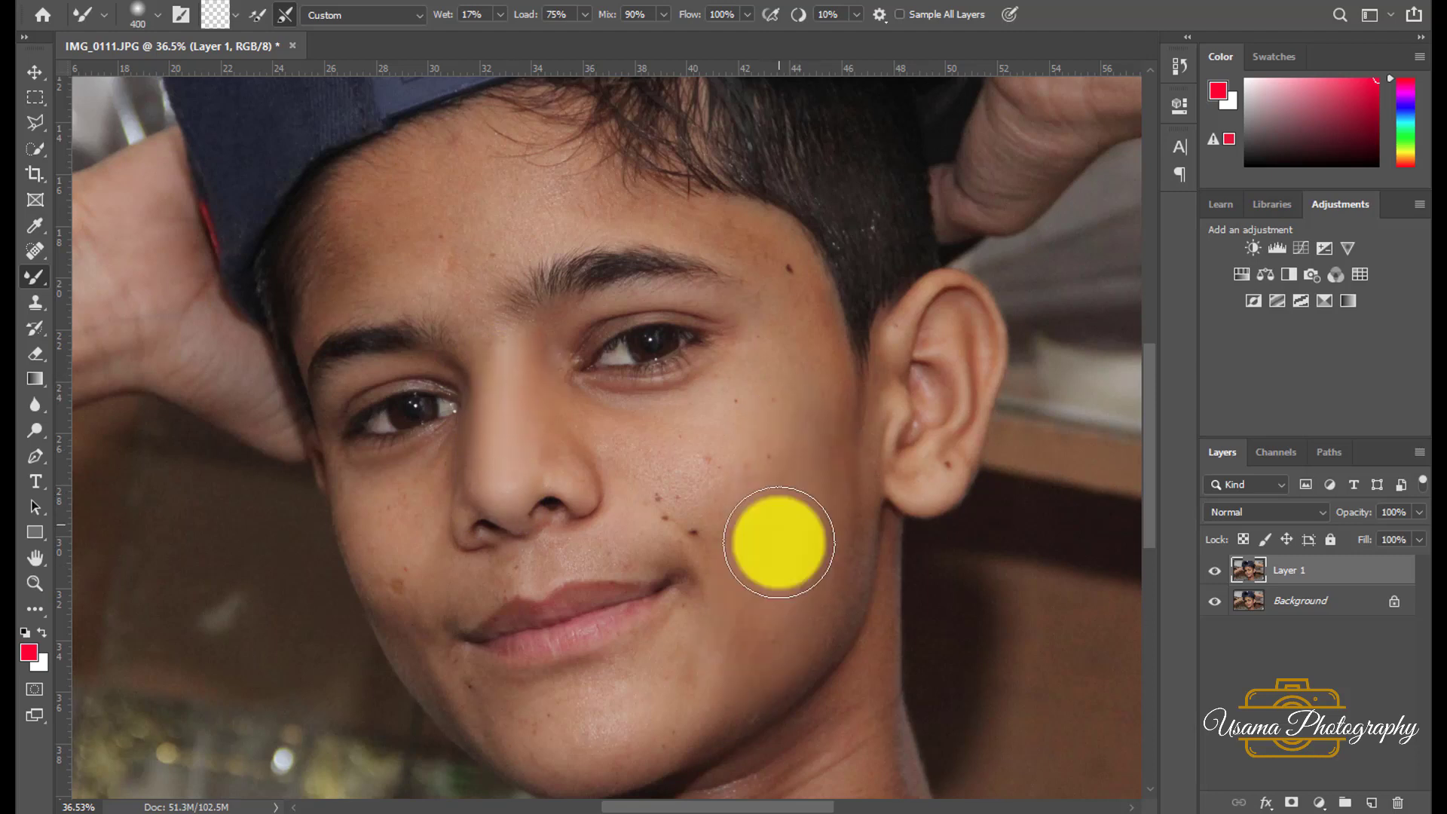
key(bracketleft)
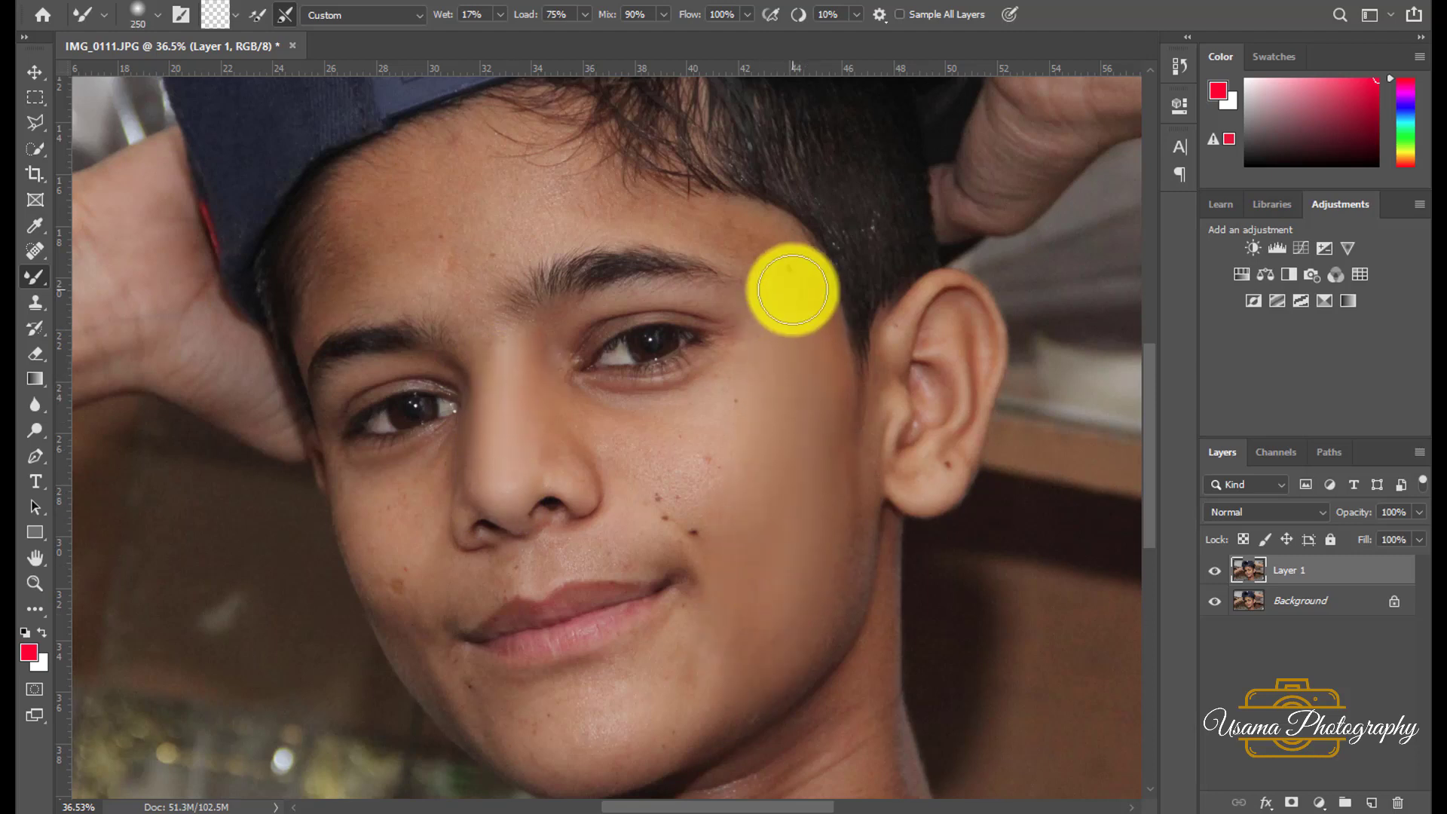
key(bracketright)
key(bracketright)
key(bracketright)
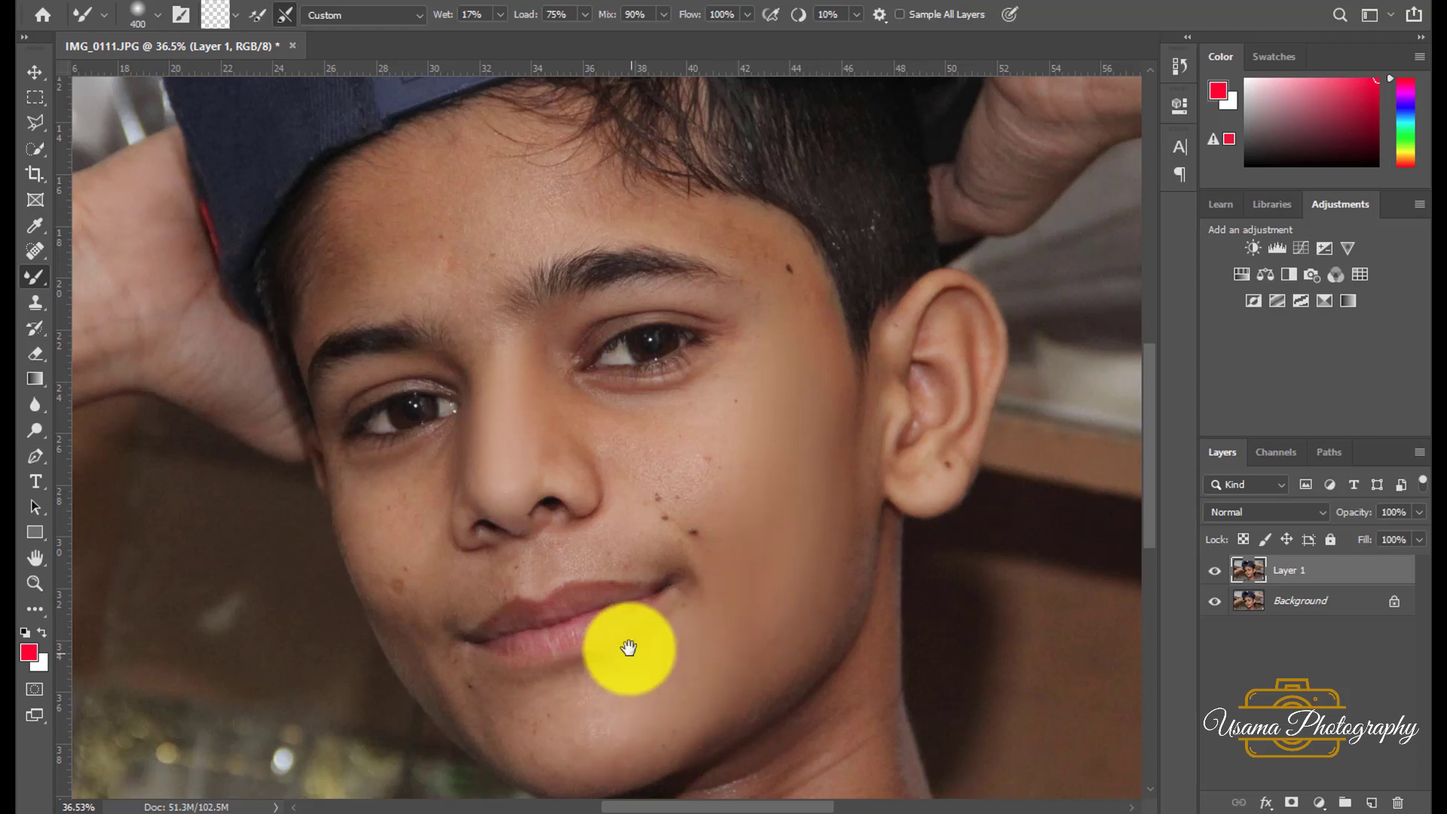
scroll(515, 538, down, 3)
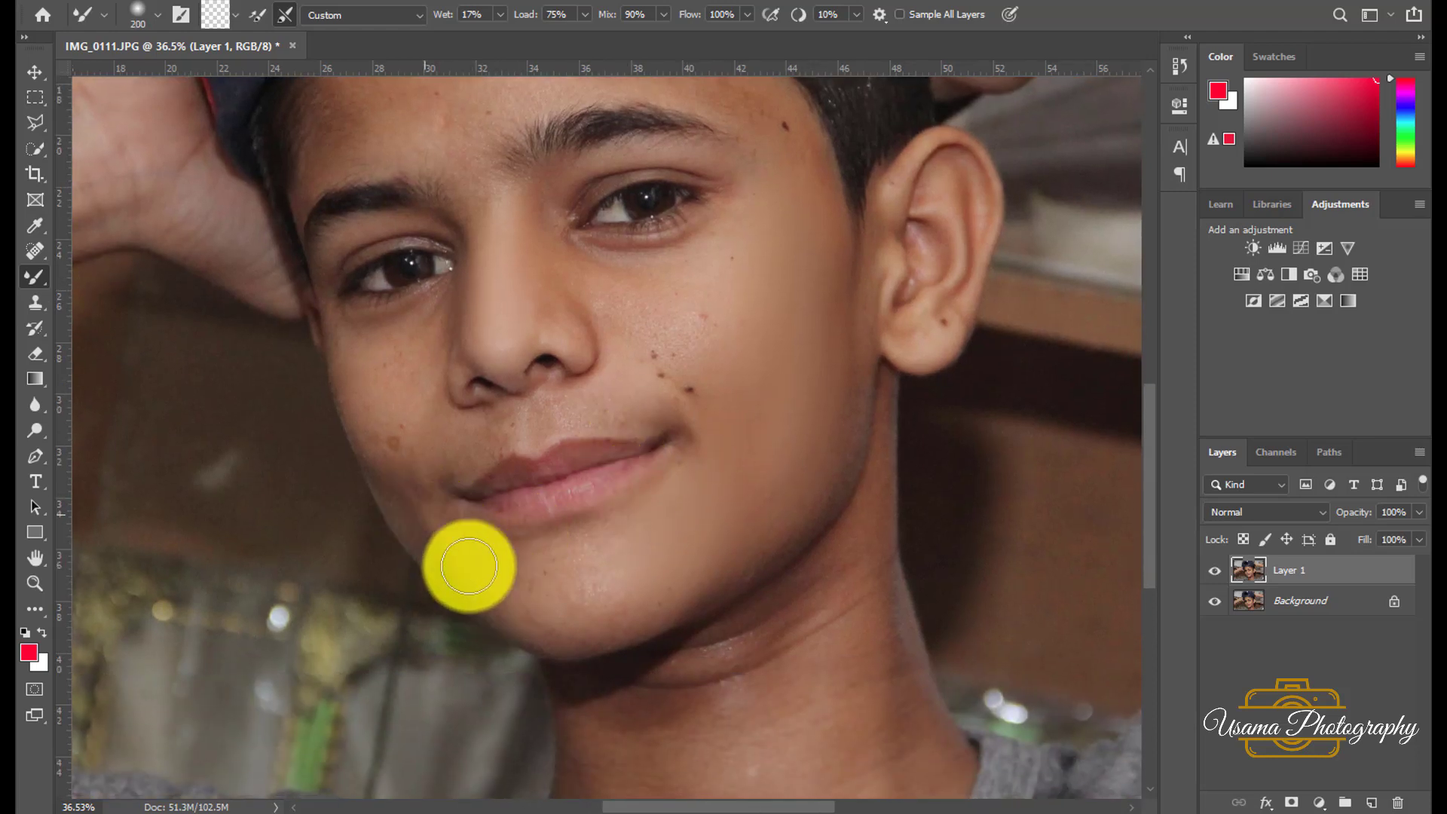
key(bracketleft)
key(bracketleft)
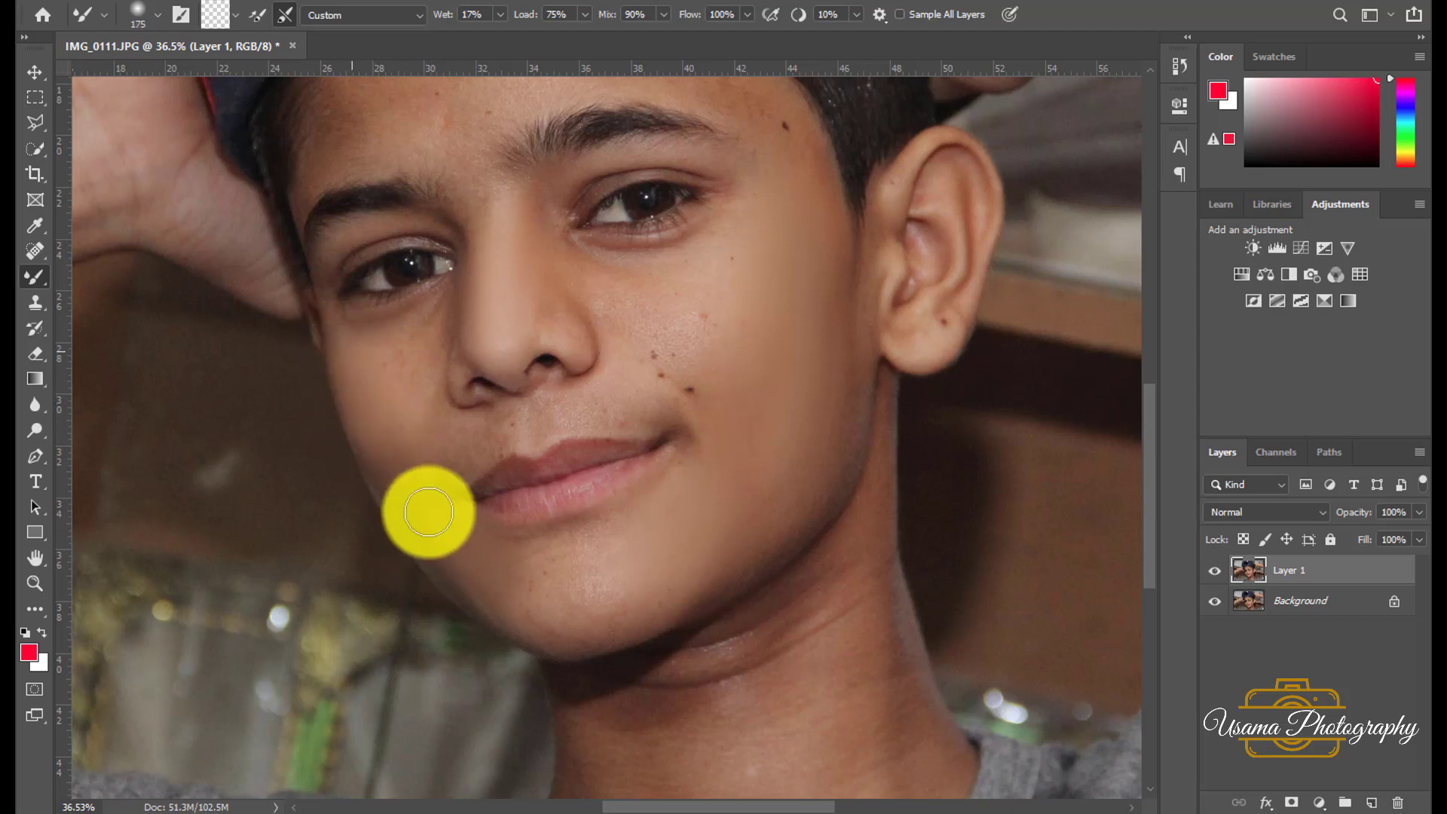
key(bracketright)
key(bracketright)
key(bracketright)
key(bracketright)
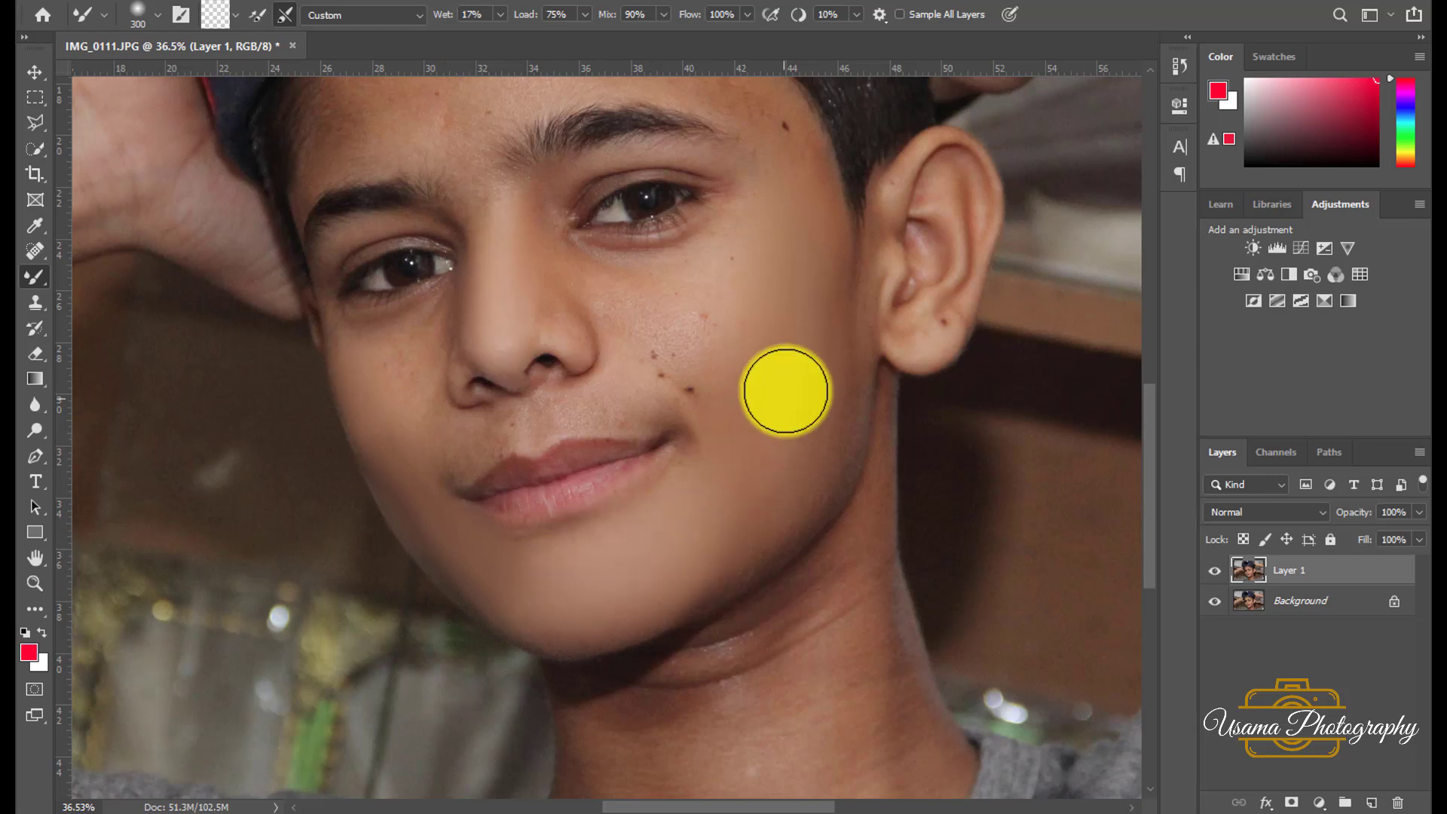
key(bracketright)
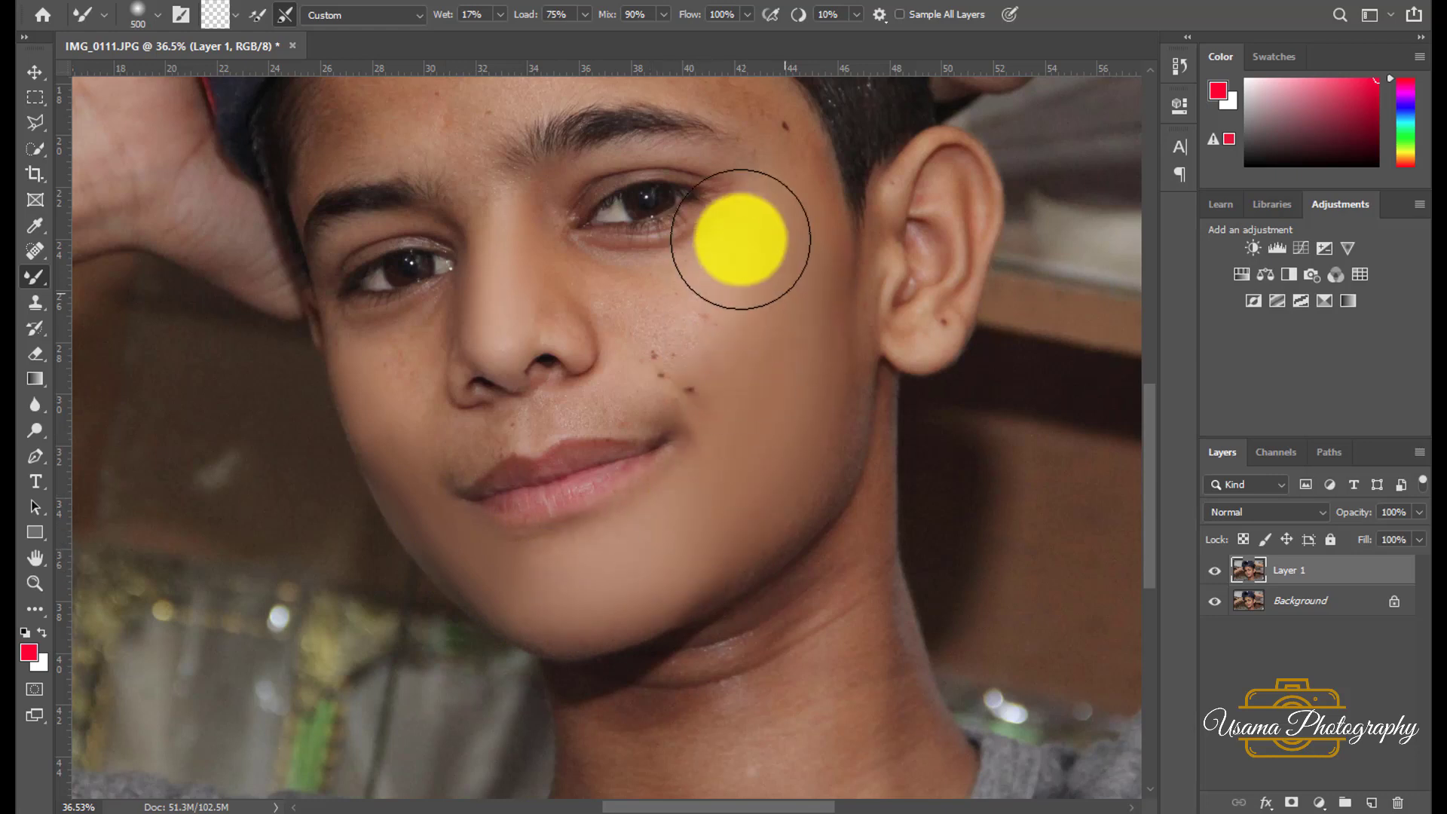
key(bracketleft)
drag(752, 226, 700, 347)
Step: Blend the skin around the nose, under the eye, and from upper lip to cheek
key(bracketleft)
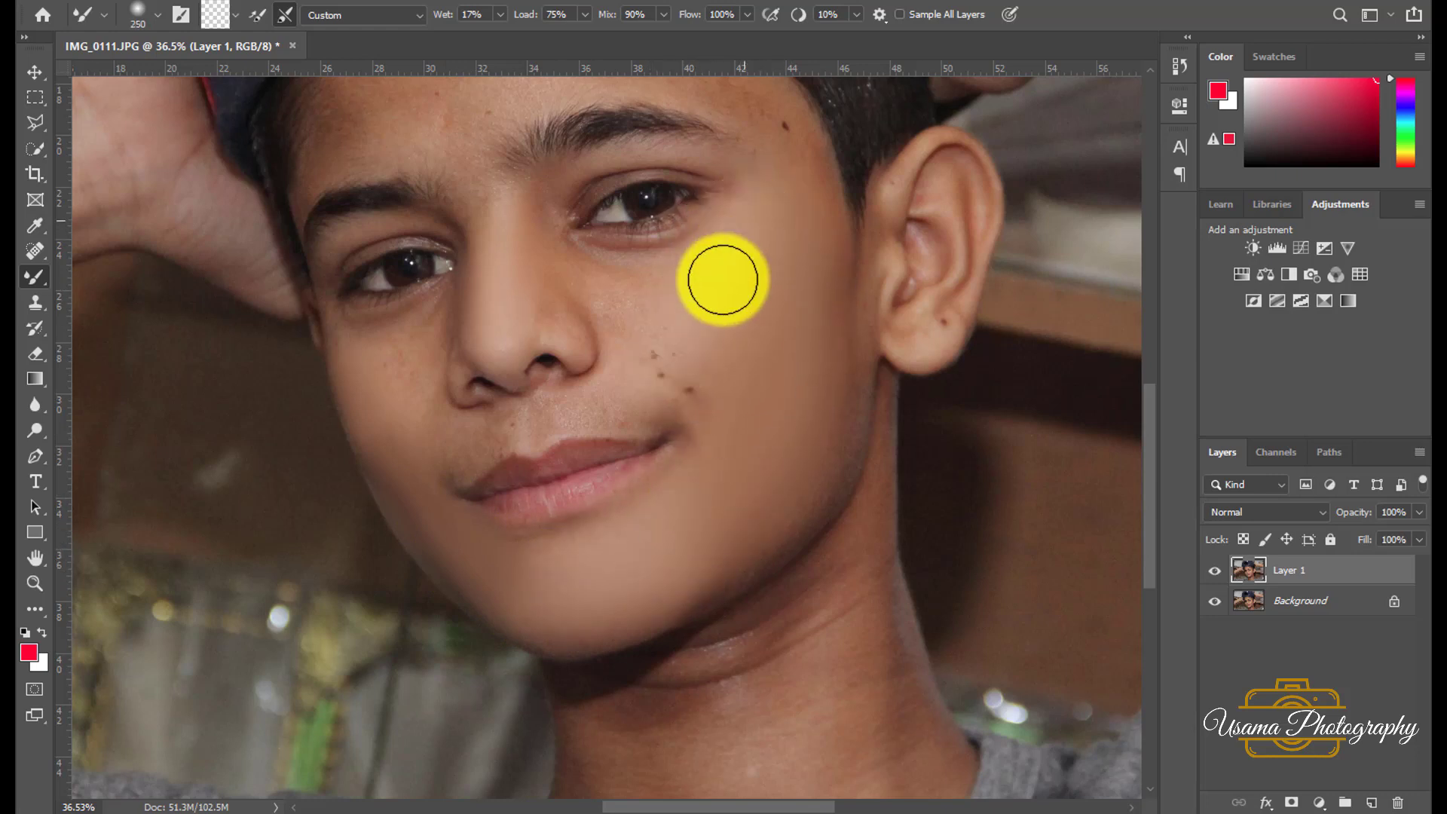
key(bracketleft)
key(bracketleft)
key(bracketleft)
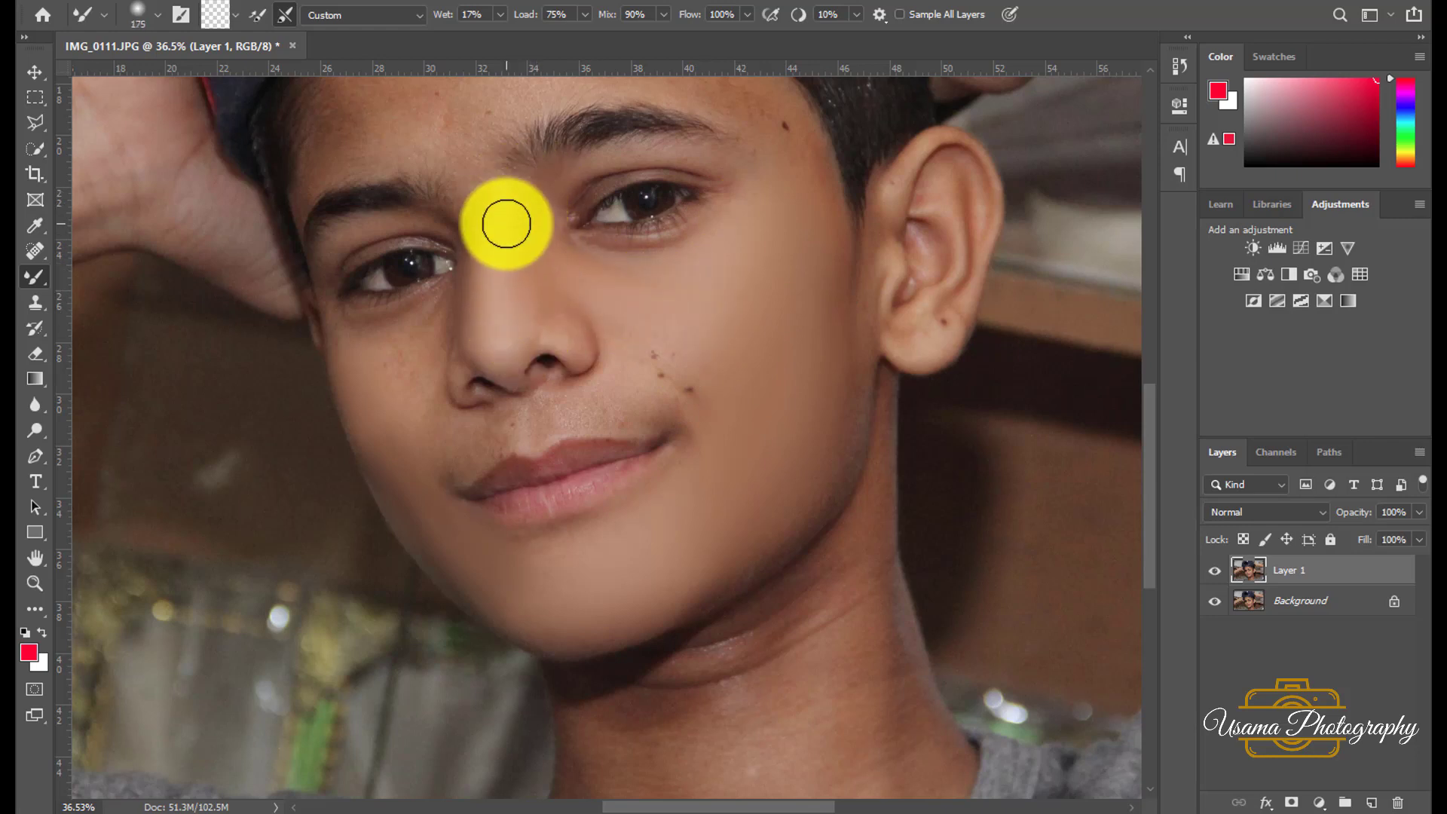
key(bracketleft)
key(bracketleft)
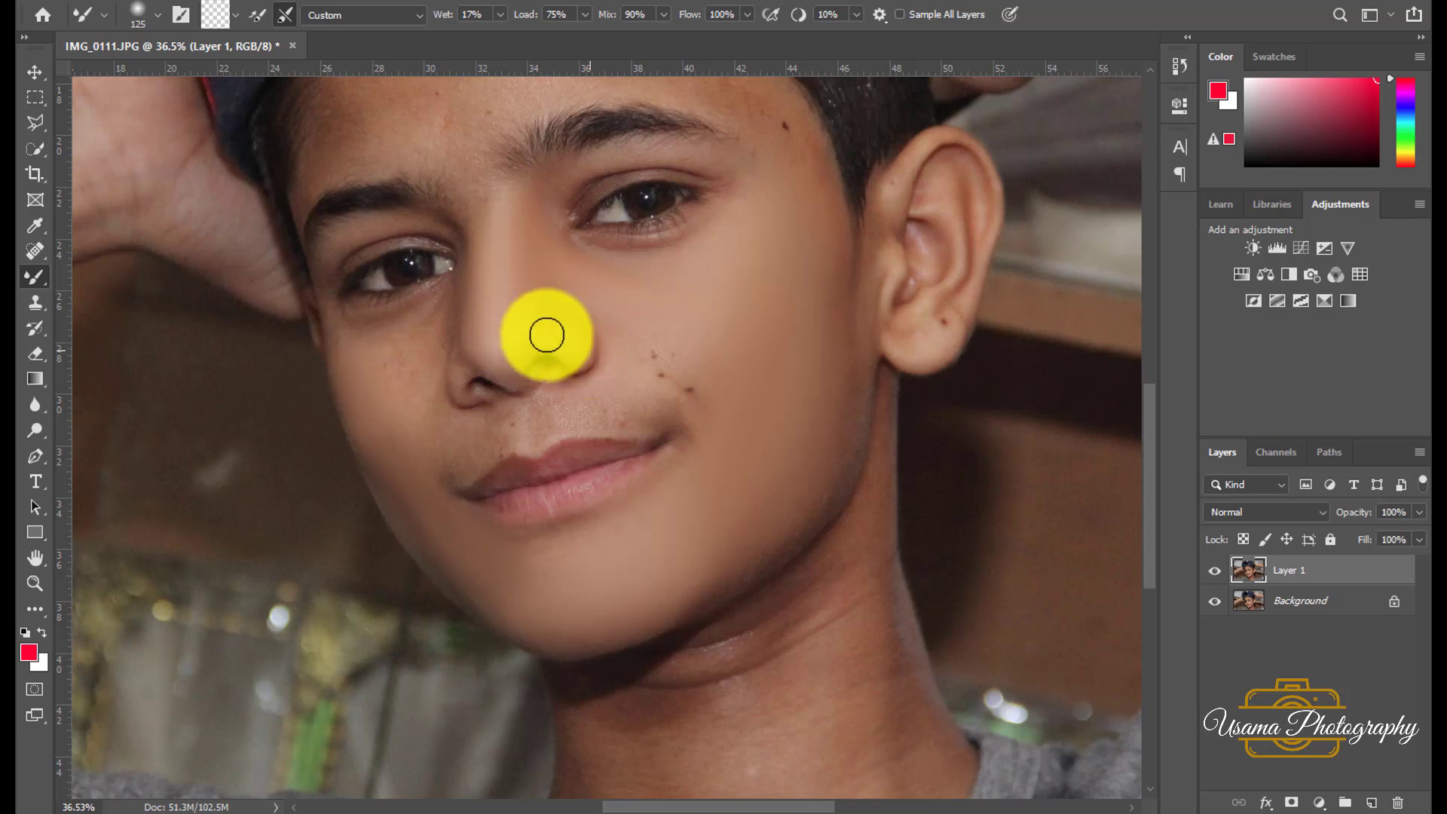
key(bracketright)
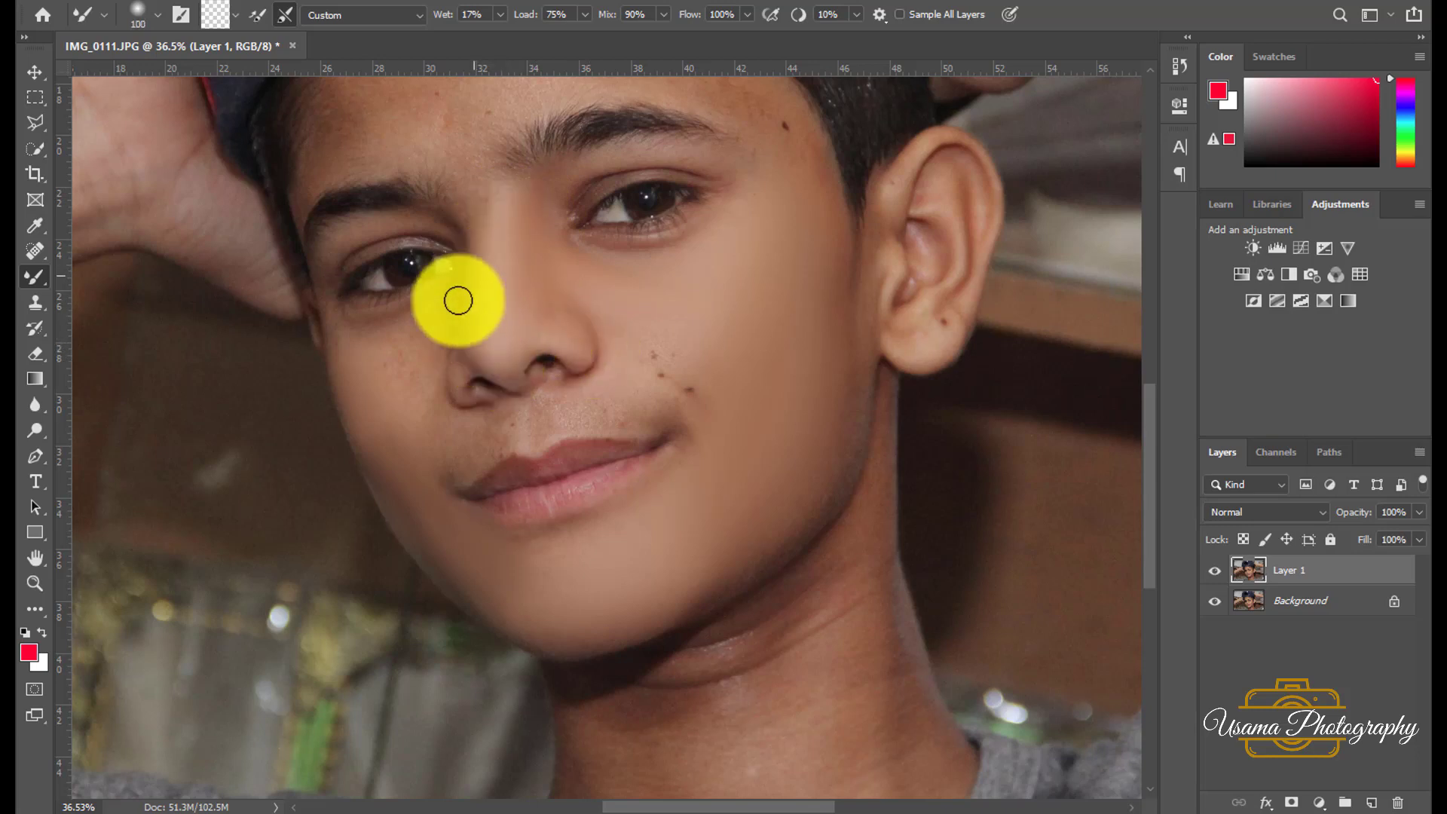
key(bracketright)
key(bracketright)
key(bracketright)
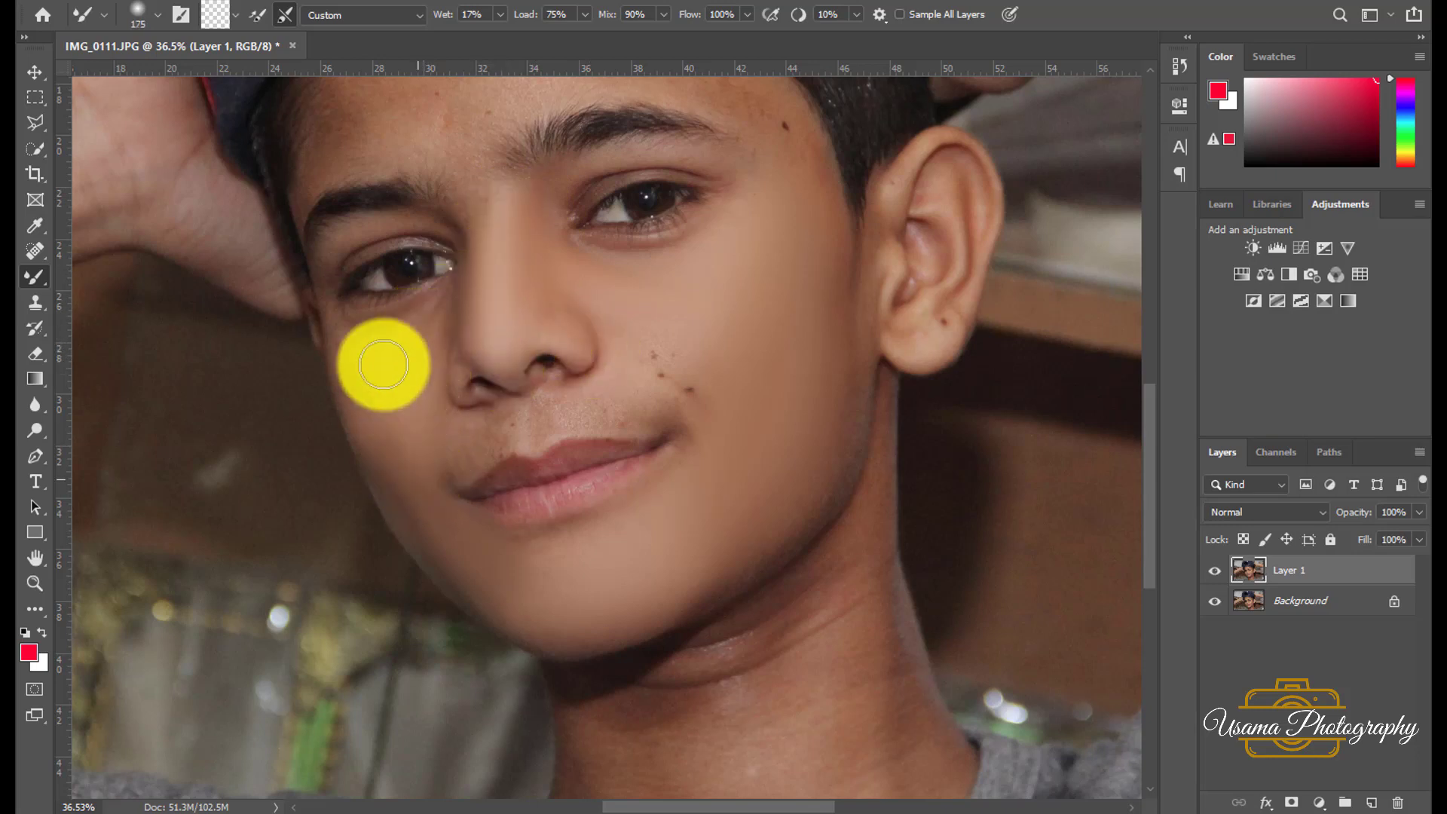
key(bracketleft)
key(bracketleft)
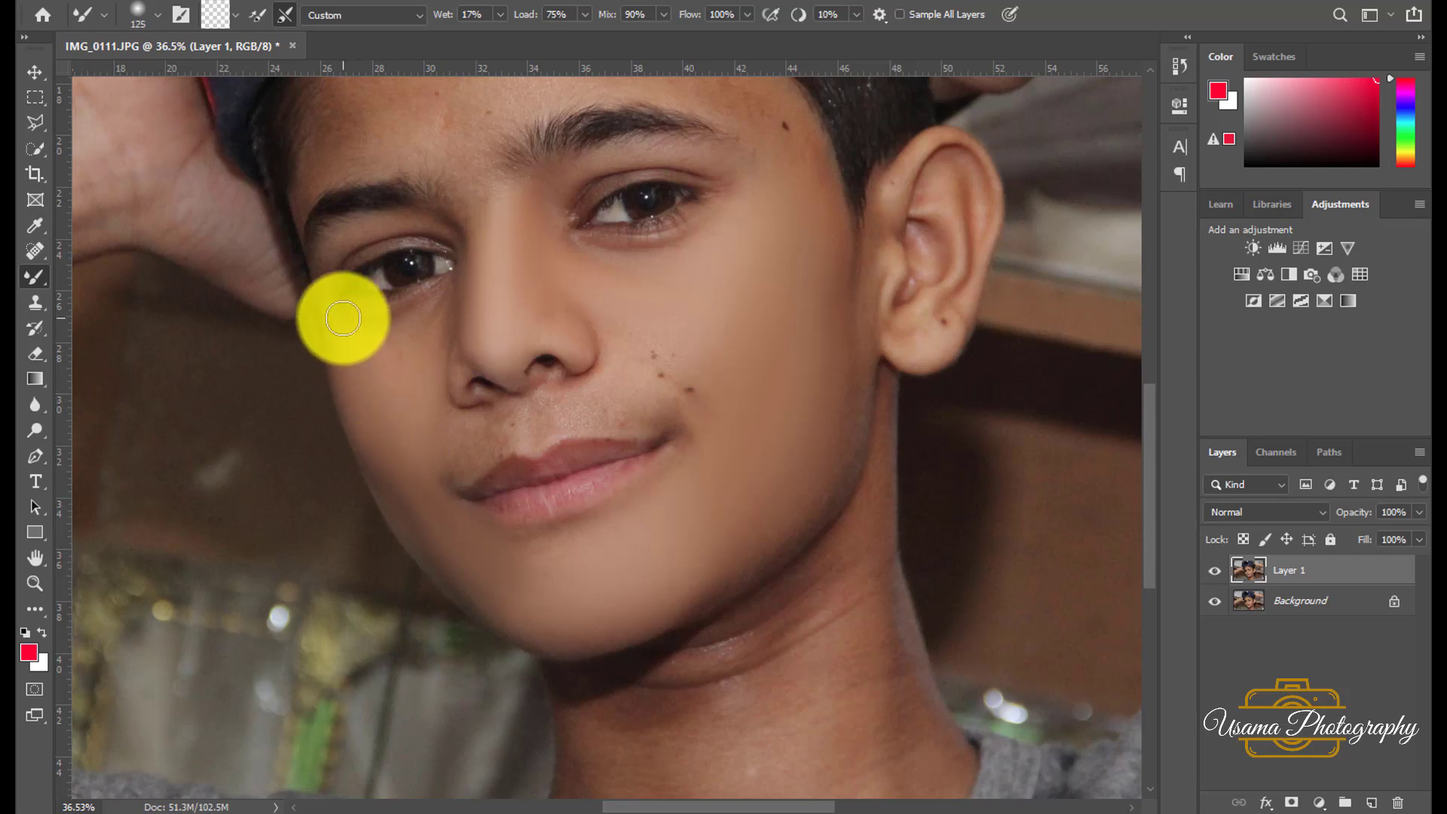
key(bracketright)
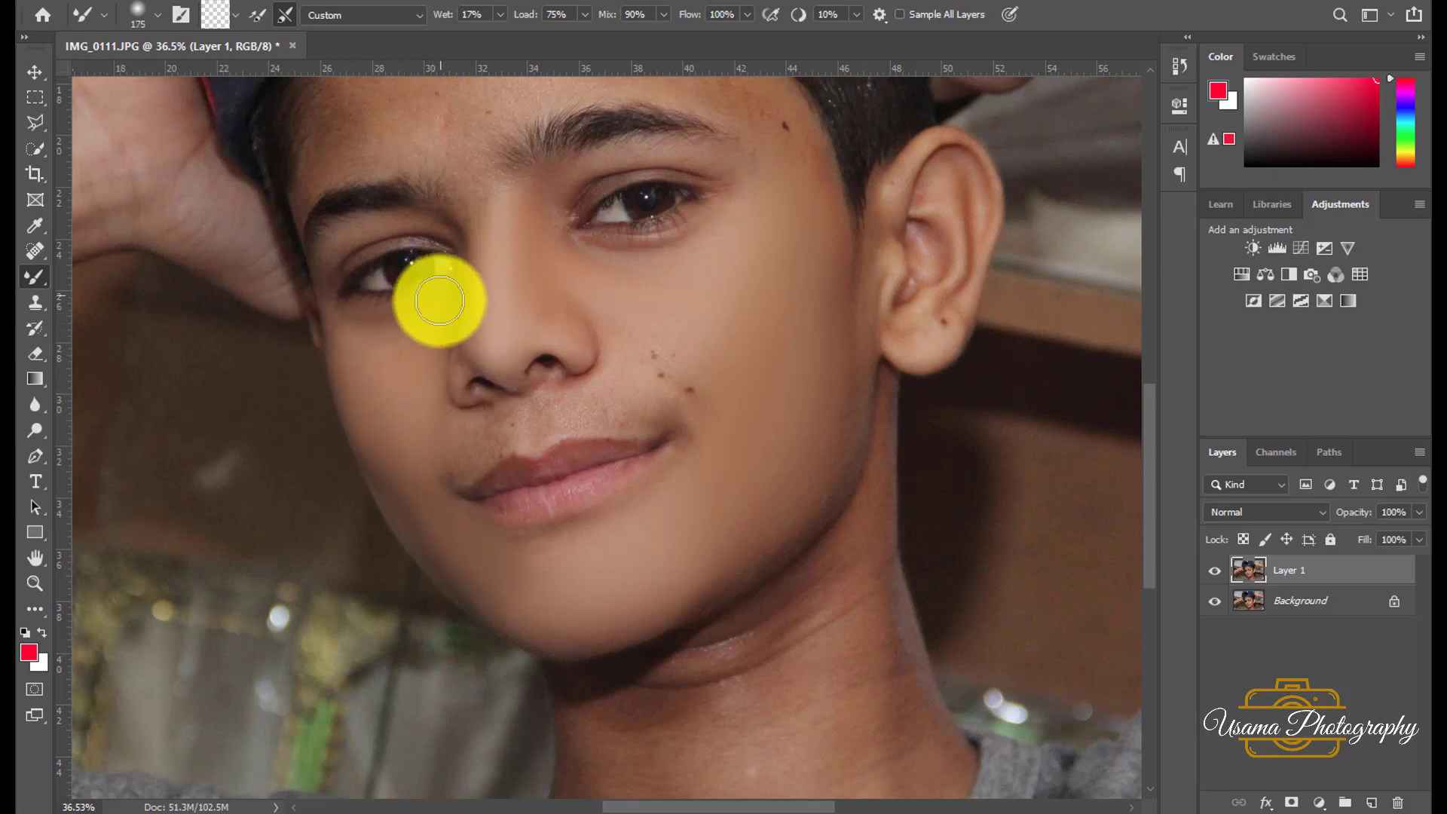
key(bracketright)
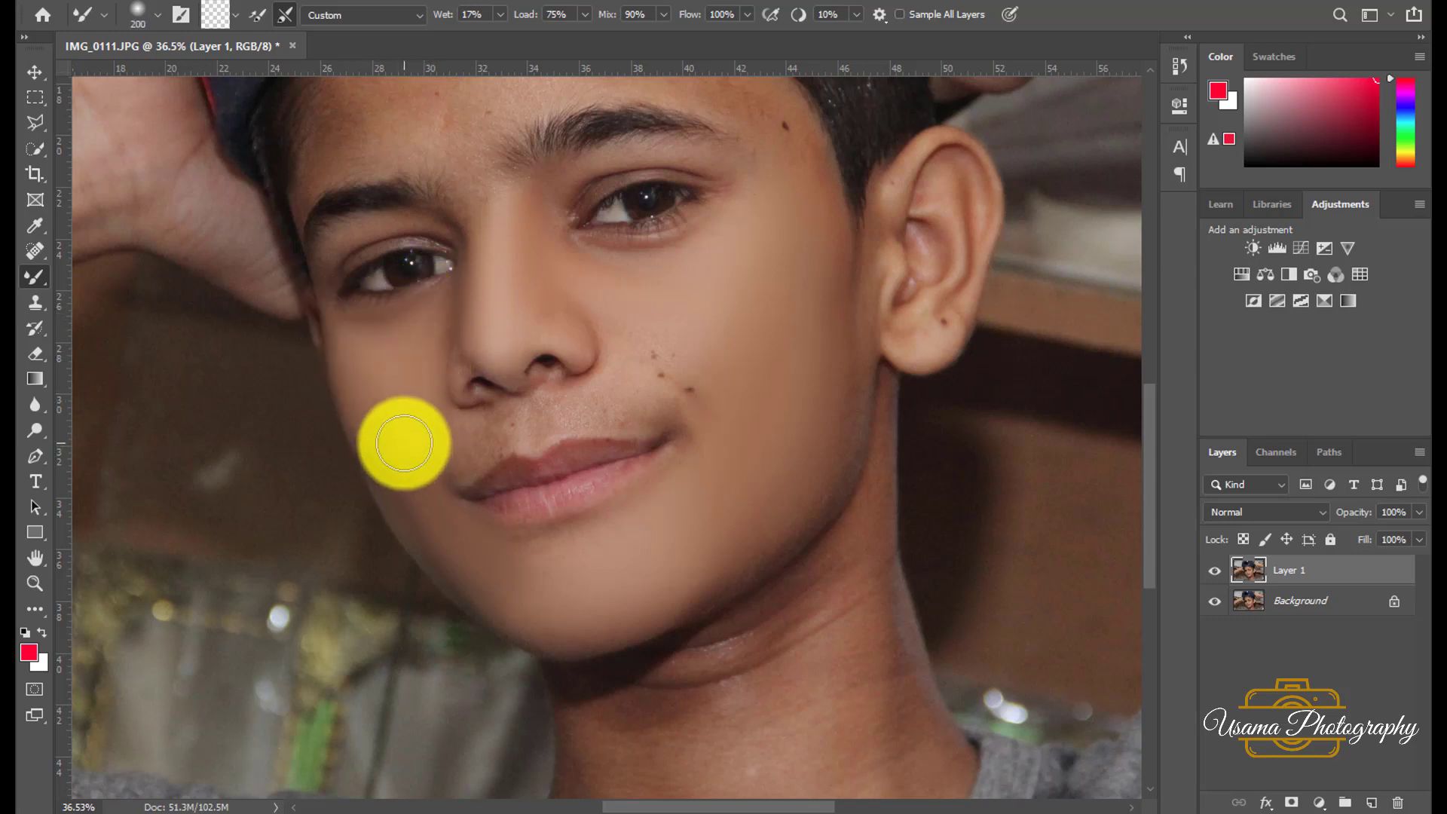
mouse_move(434, 453)
mouse_down()
mouse_move(642, 414)
mouse_move(648, 341)
mouse_up()
Step: Smooth the upper cheek, then blend the forehead and temple skin
key(bracketright)
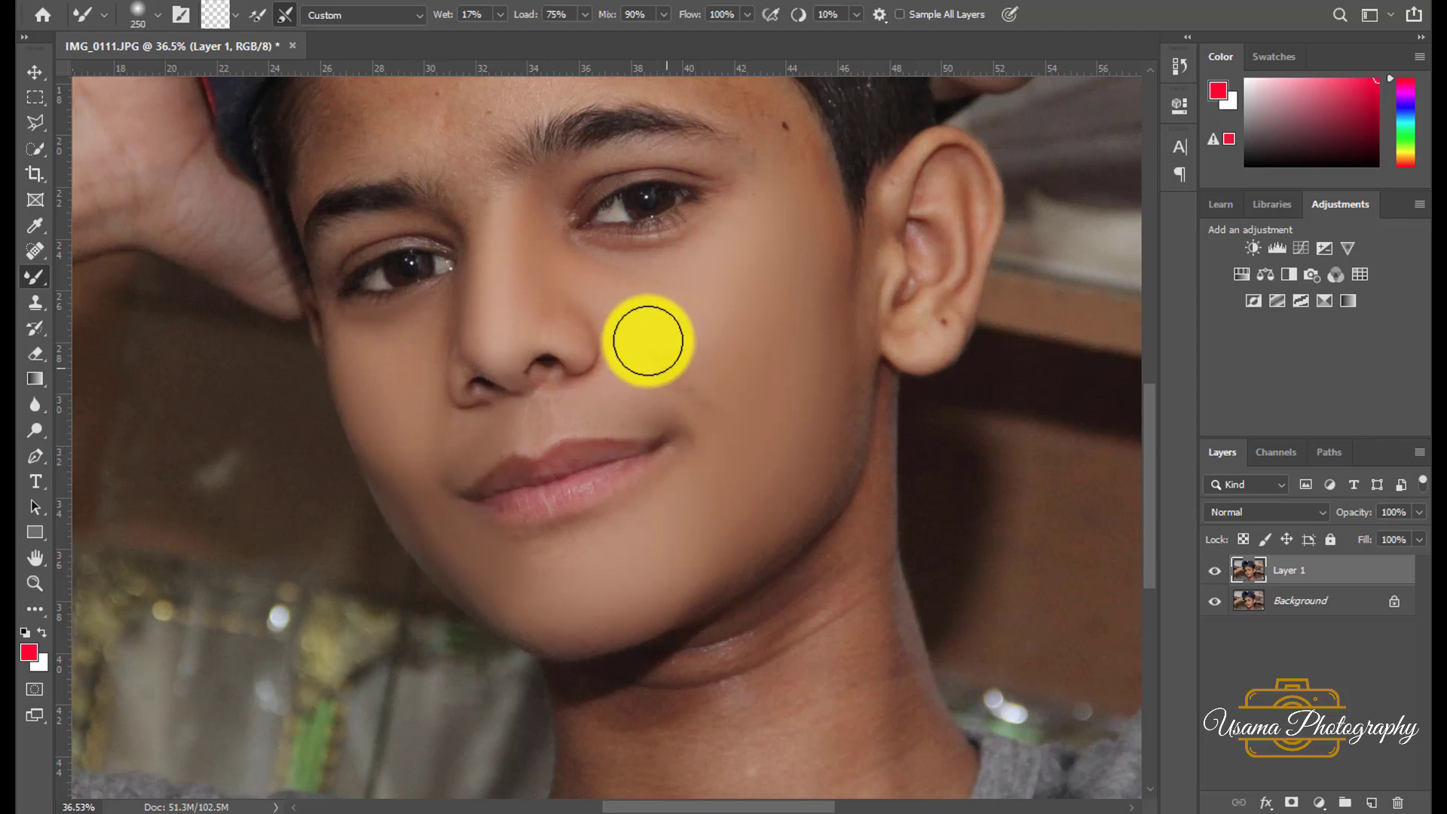
drag(631, 370, 743, 305)
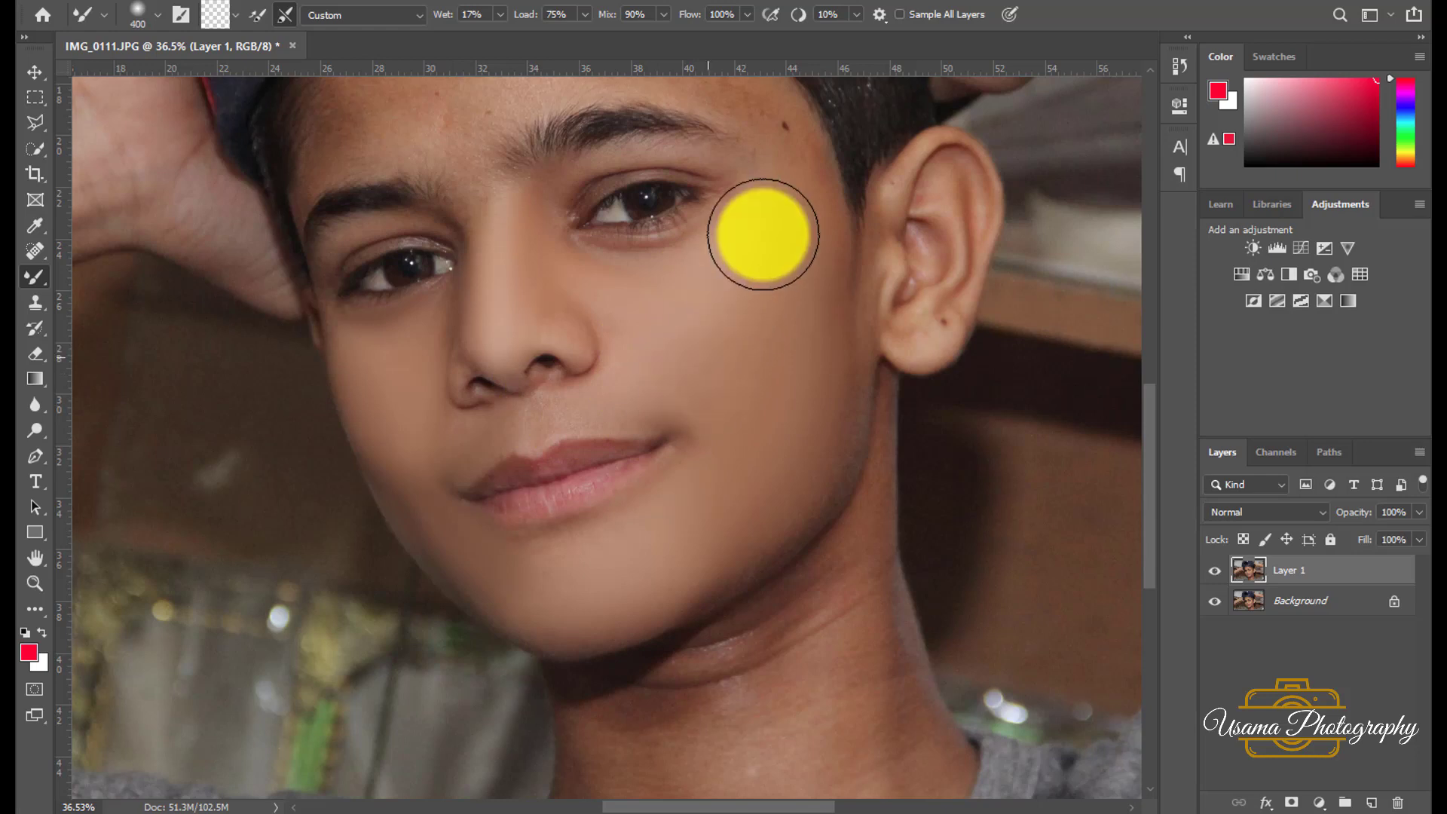
key(bracketright)
key(bracketright)
mouse_move(488, 216)
mouse_down()
mouse_move(530, 520)
mouse_move(531, 400)
mouse_move(563, 394)
mouse_up()
key(bracketleft)
key(bracketleft)
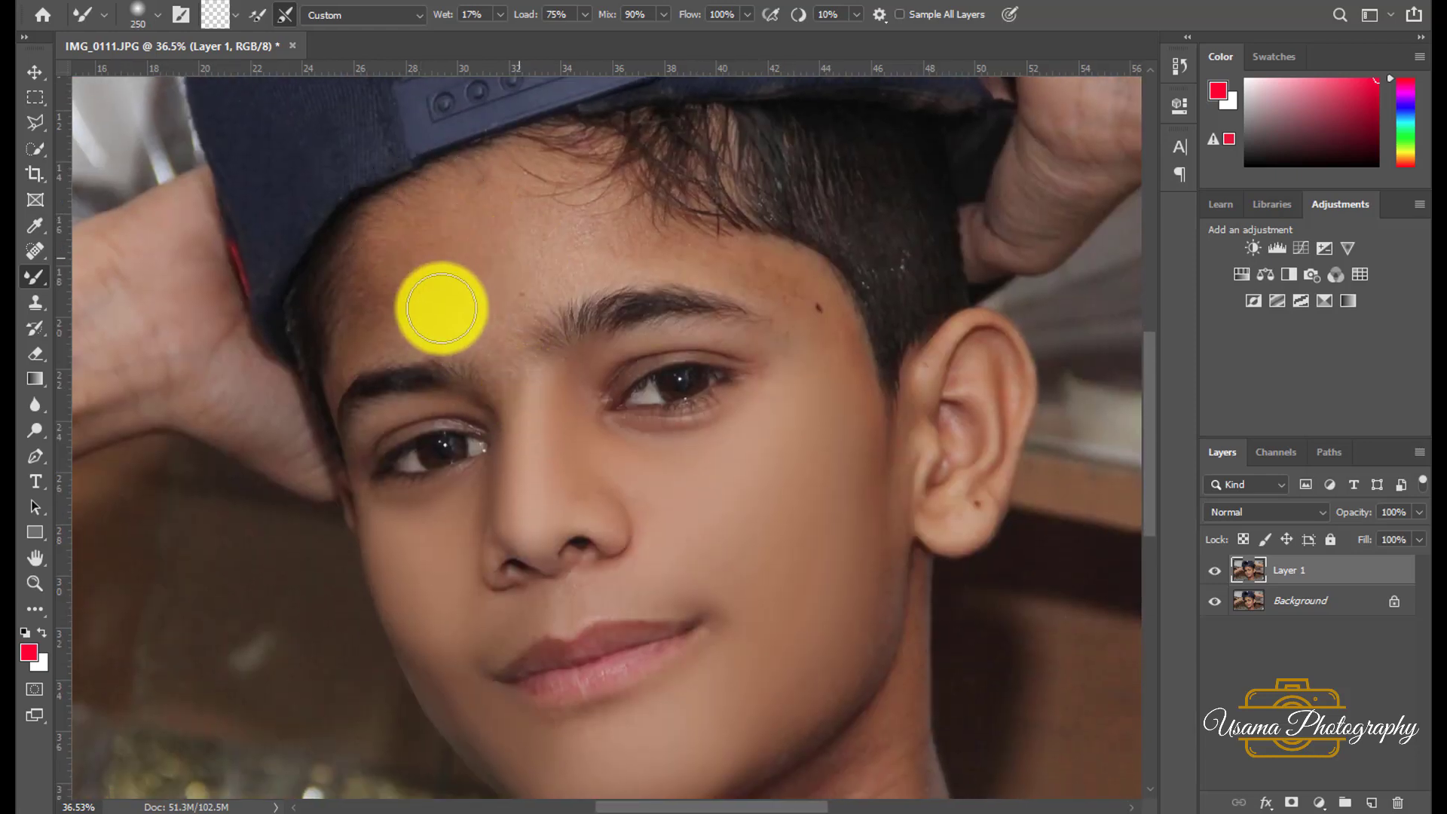
key(bracketright)
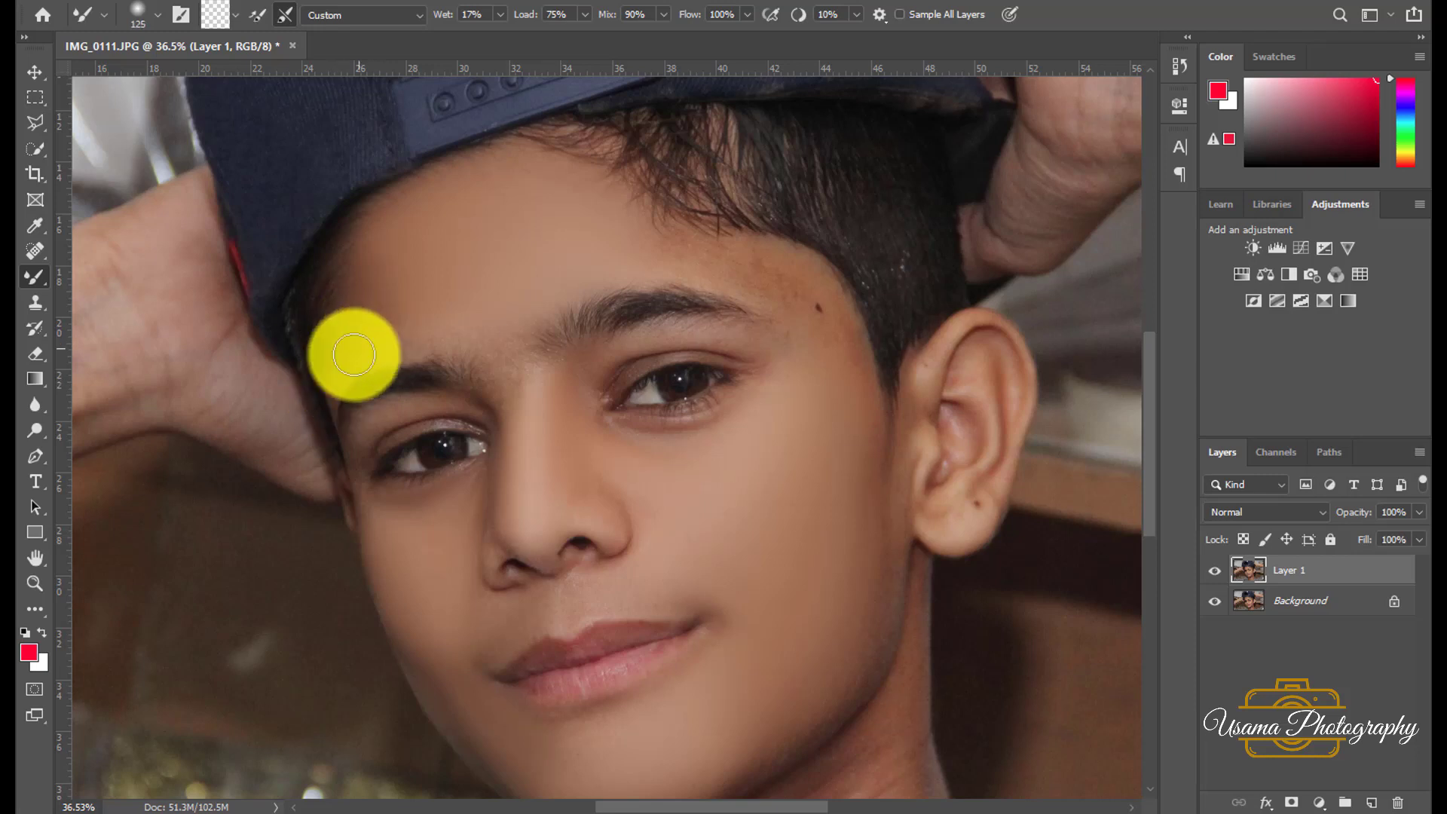
key(bracketright)
key(bracketright)
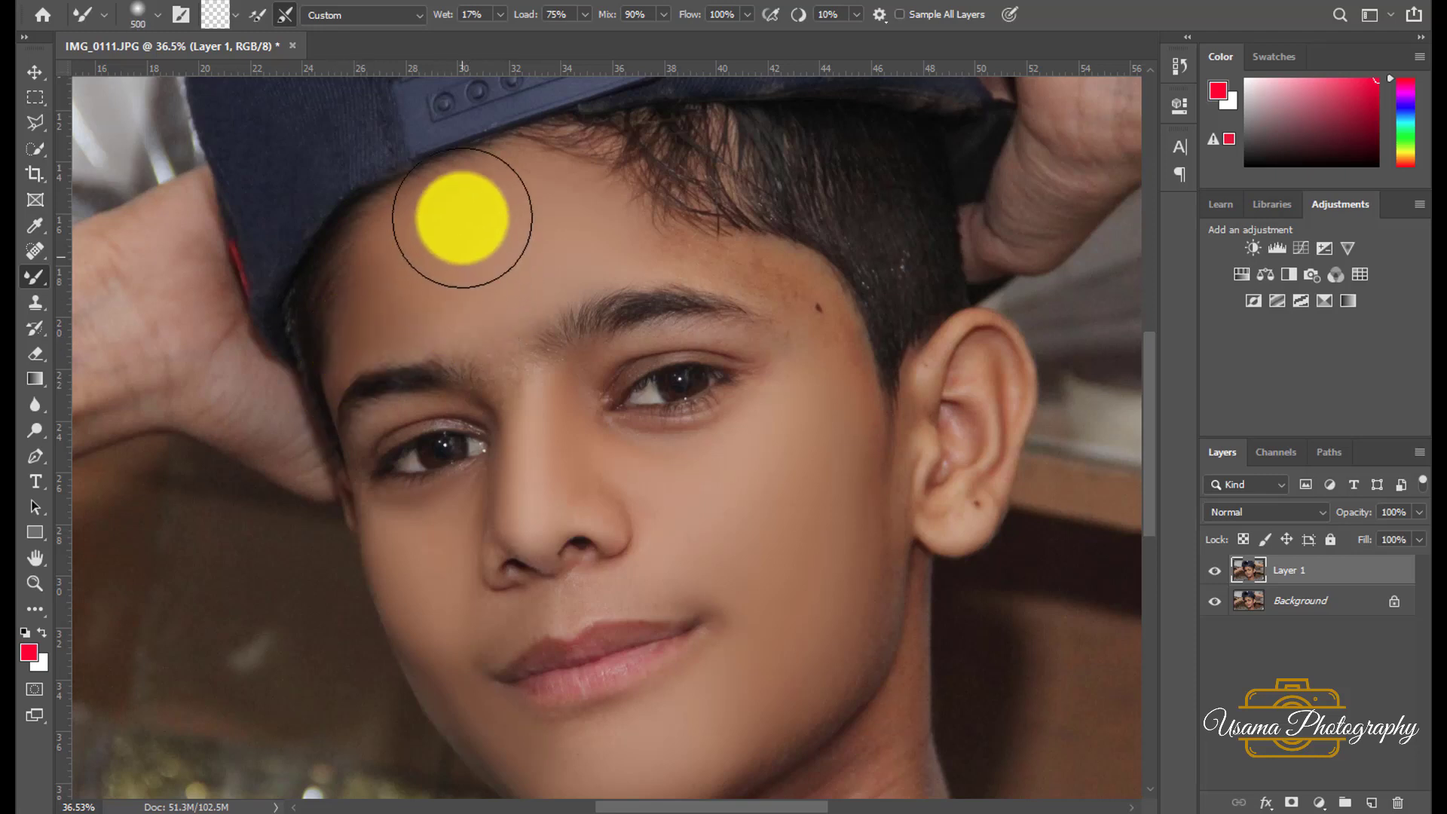
key(bracketright)
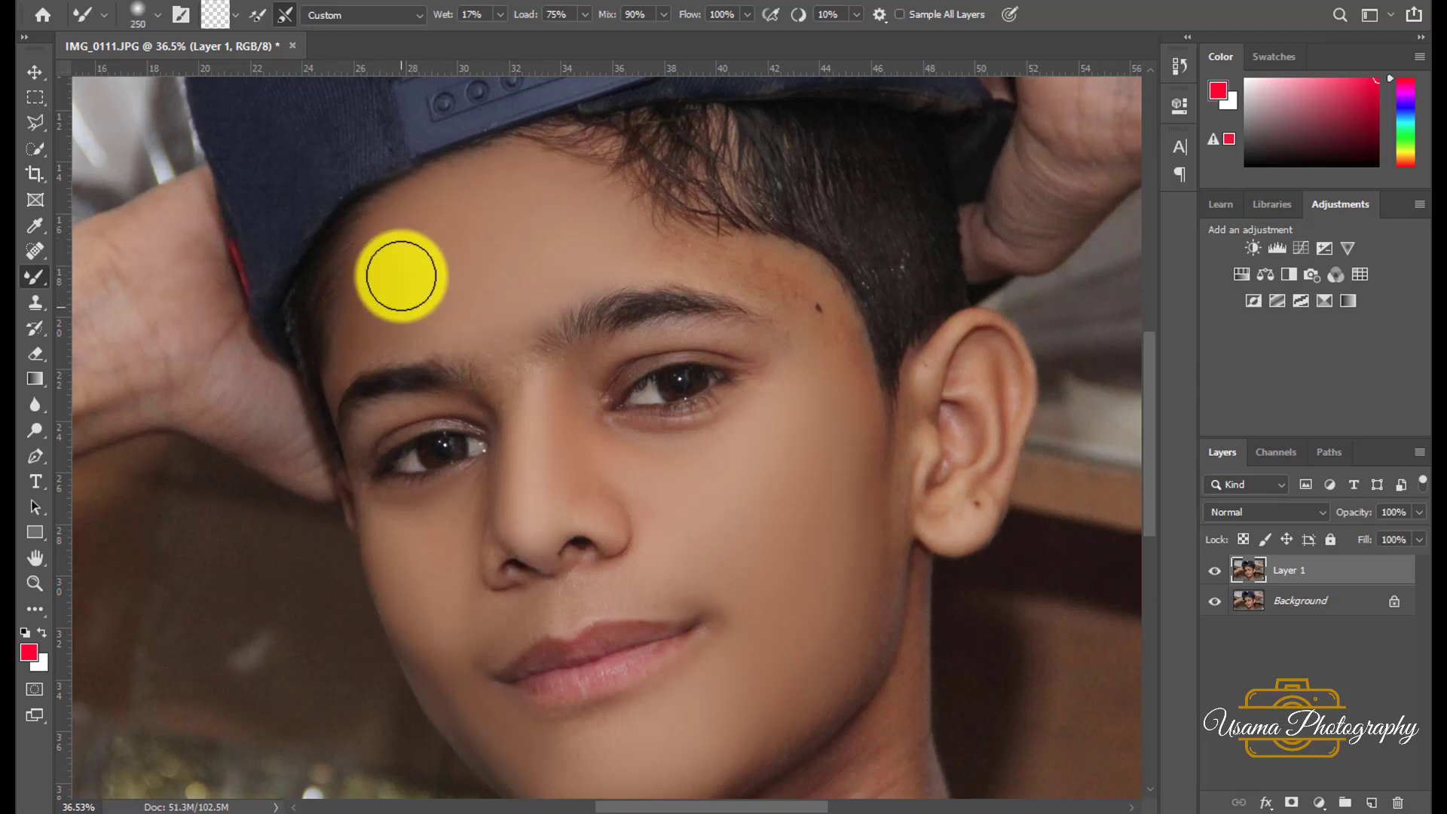
key(bracketleft)
mouse_move(614, 210)
mouse_down()
mouse_move(492, 285)
mouse_move(697, 406)
mouse_move(636, 333)
mouse_move(730, 439)
mouse_move(621, 320)
mouse_move(721, 436)
mouse_move(675, 349)
mouse_move(711, 485)
mouse_move(704, 377)
mouse_move(716, 497)
mouse_up()
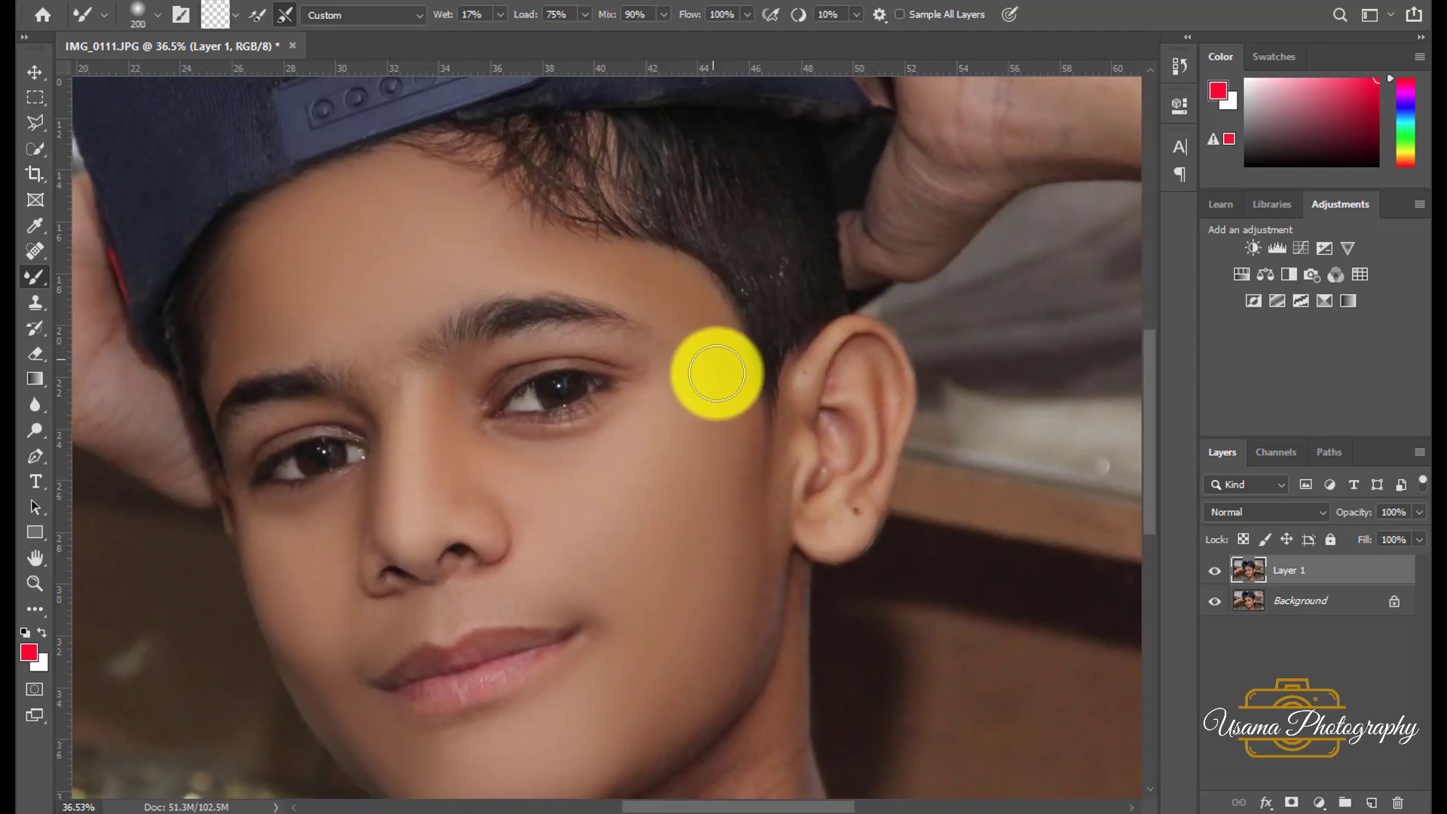
Step: Blend the neck and jaw skin with the mixer brush, then fit the photo on screen
scroll(713, 354, down, 3)
scroll(713, 354, down, 5)
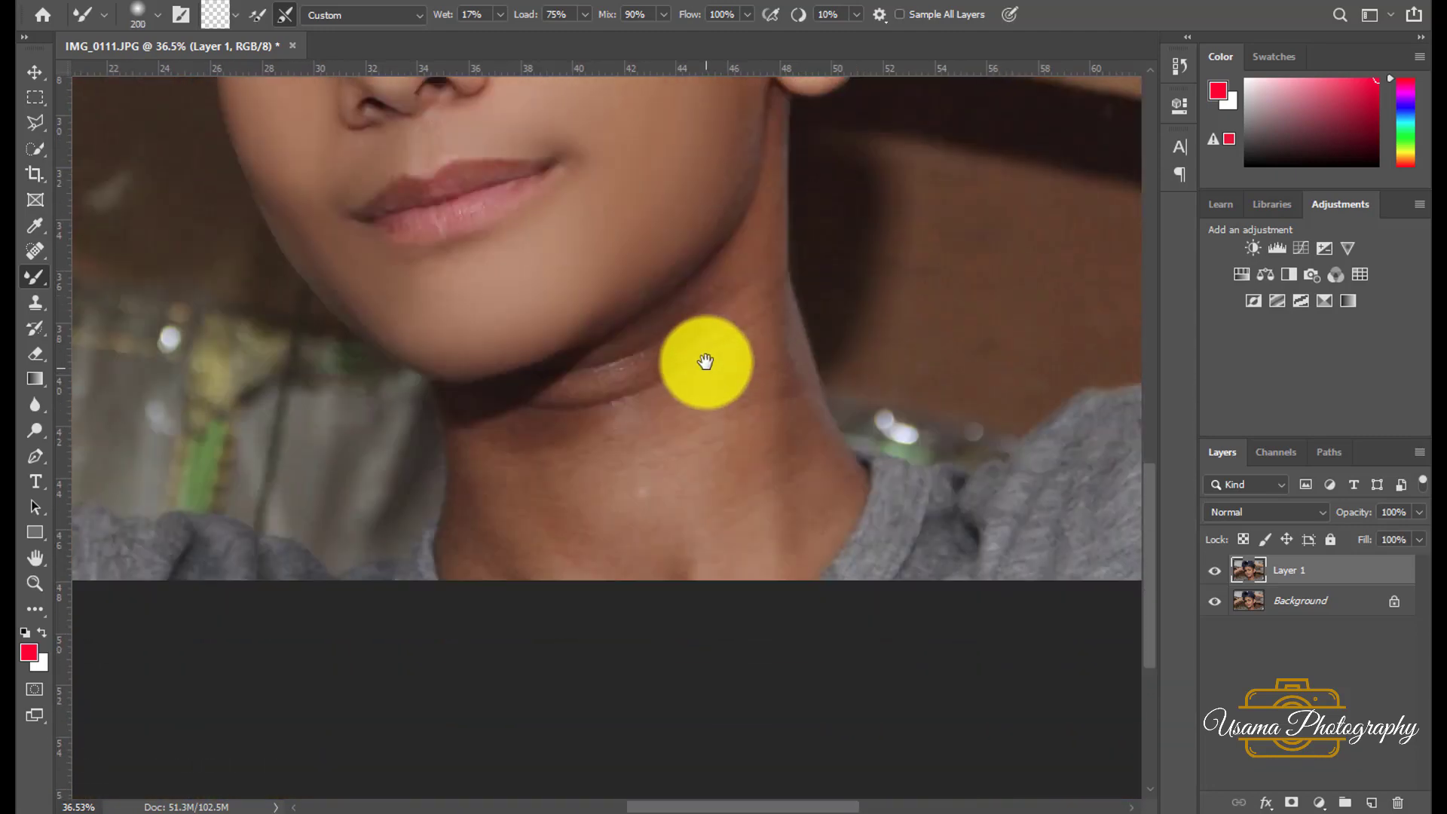
key(bracketright)
key(bracketright)
key(bracketright)
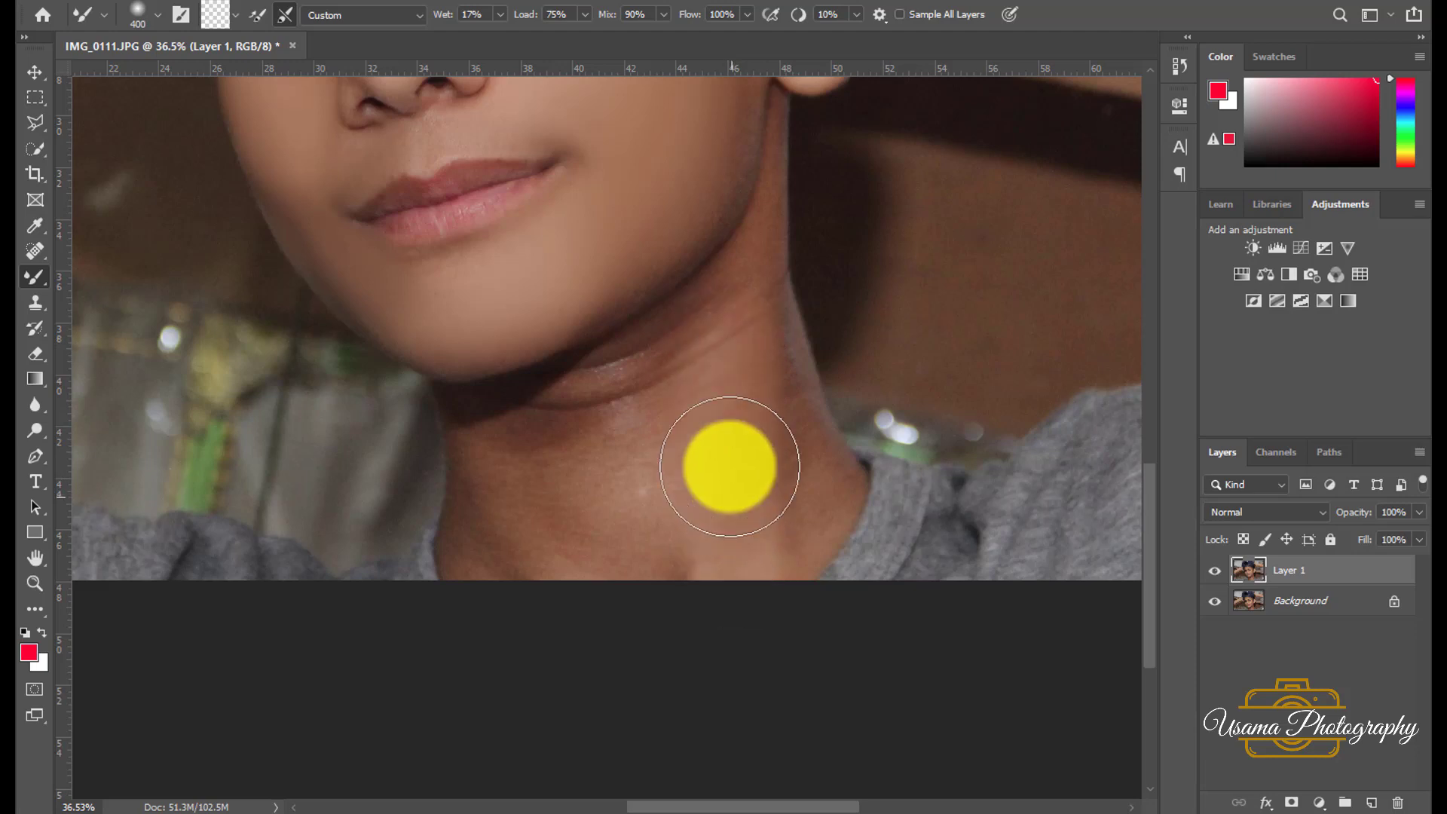
key(bracketleft)
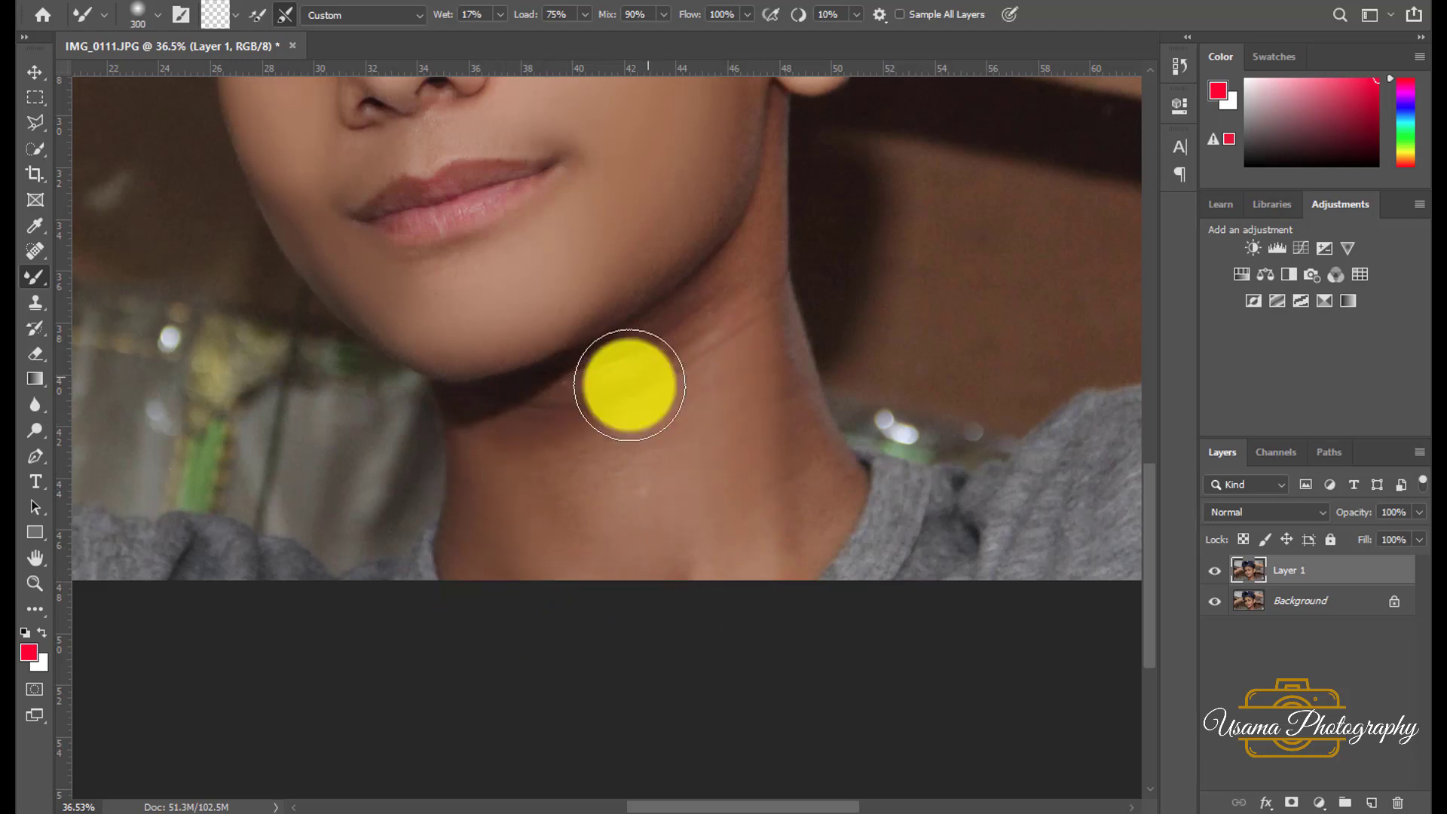
key(bracketright)
key(bracketright)
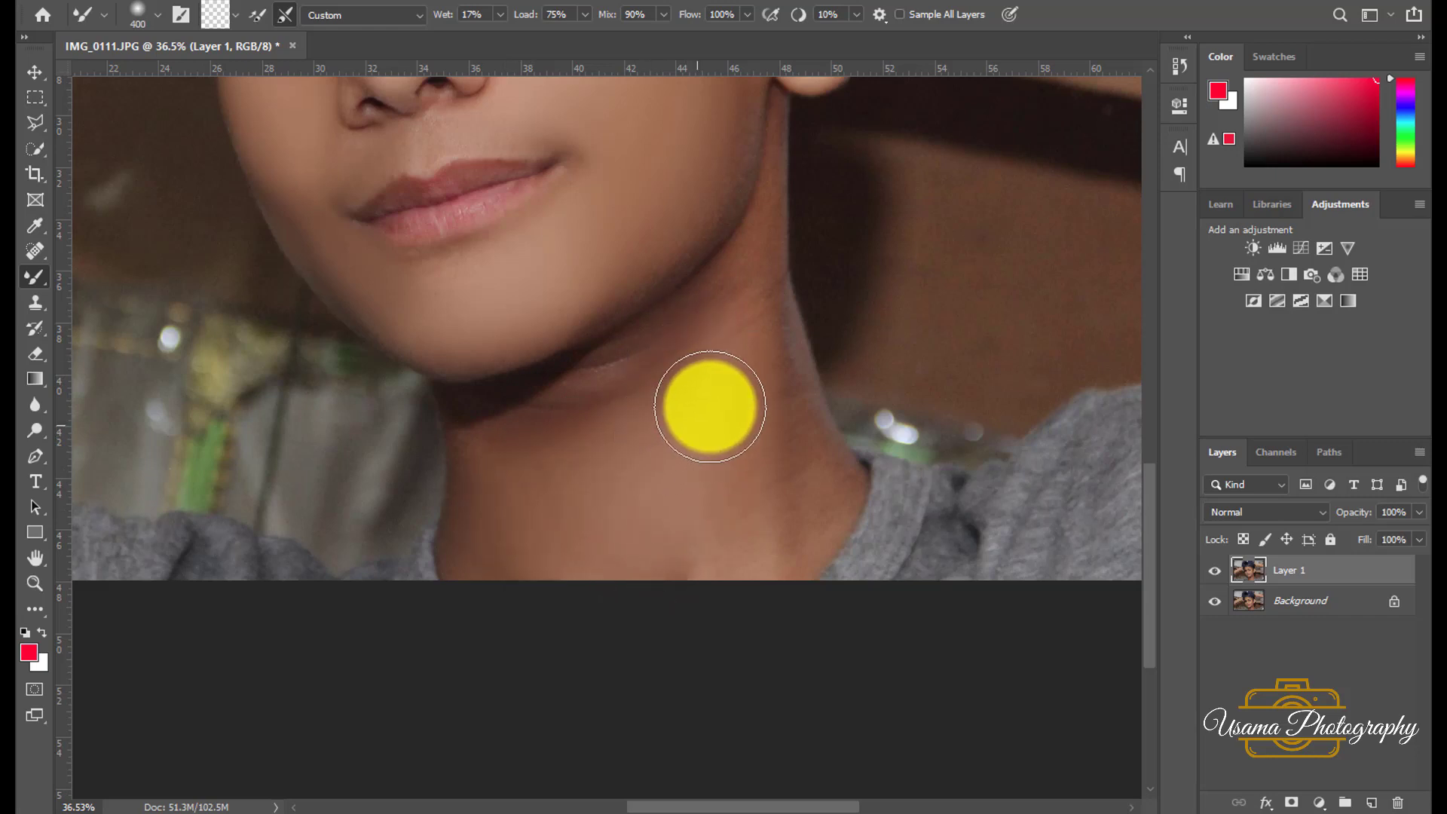
key(bracketleft)
key(bracketleft)
key(bracketleft)
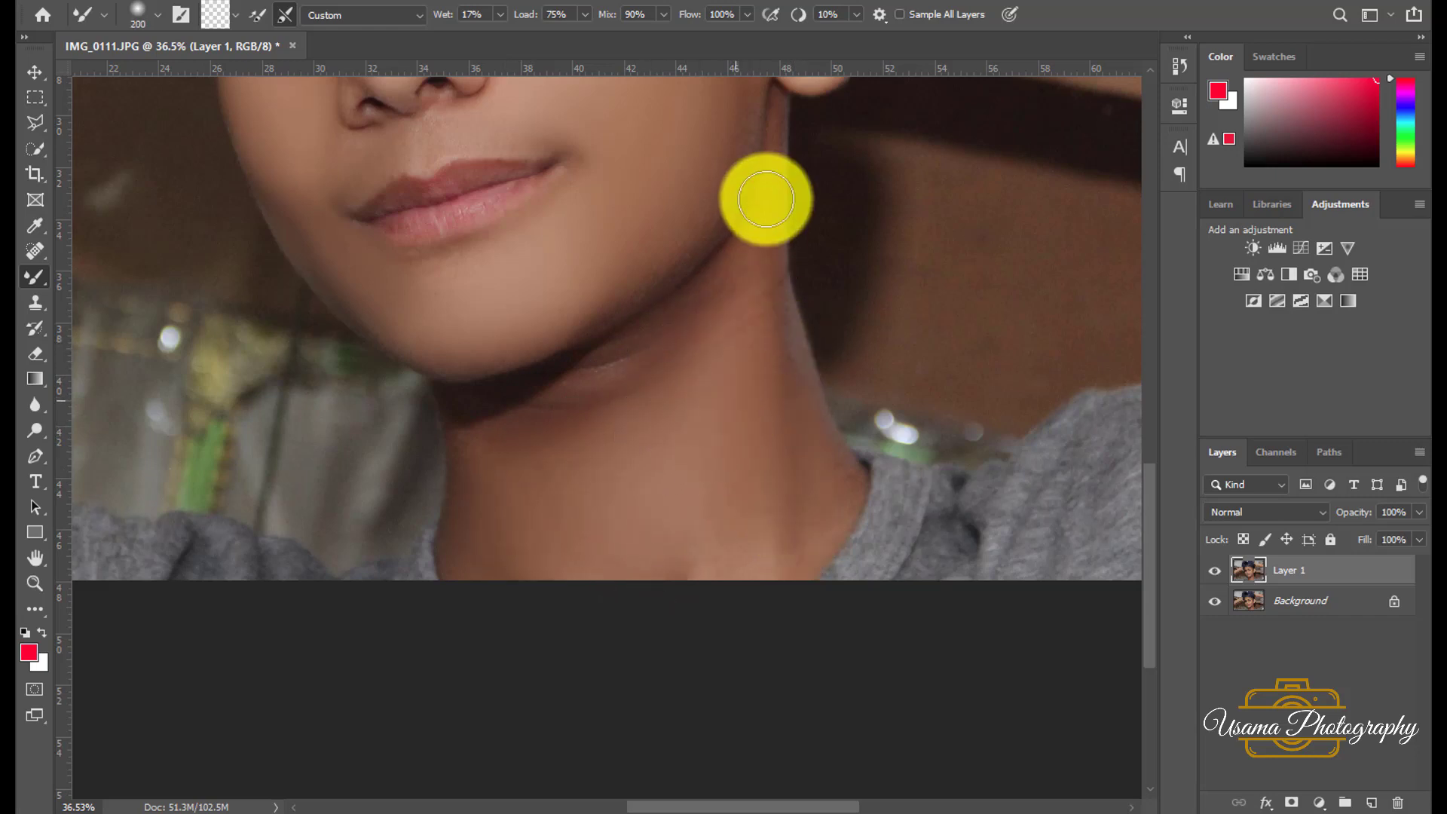
key(bracketleft)
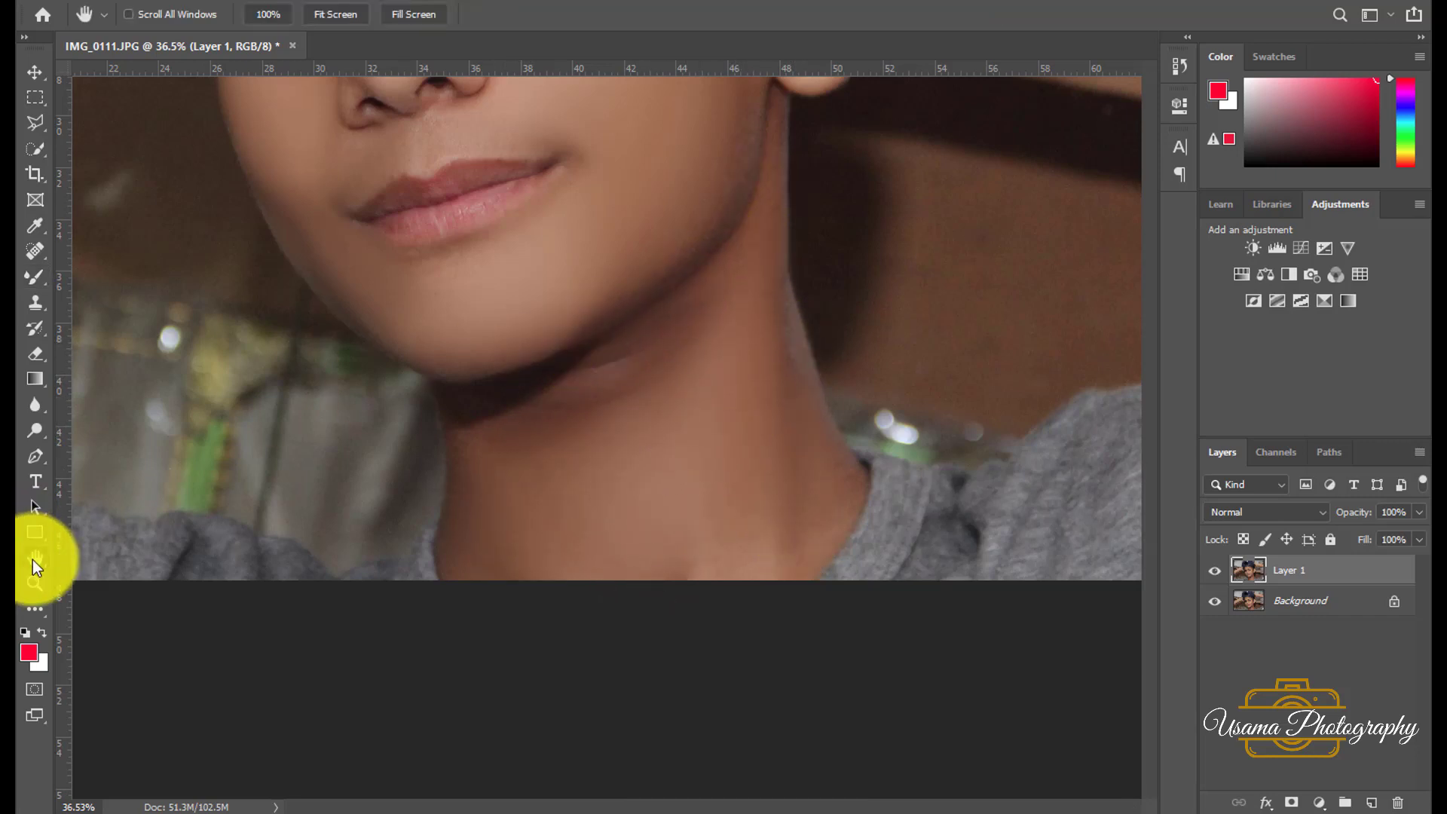
double_click(34, 559)
scroll(257, 482, up, 3)
scroll(253, 501, up, 2)
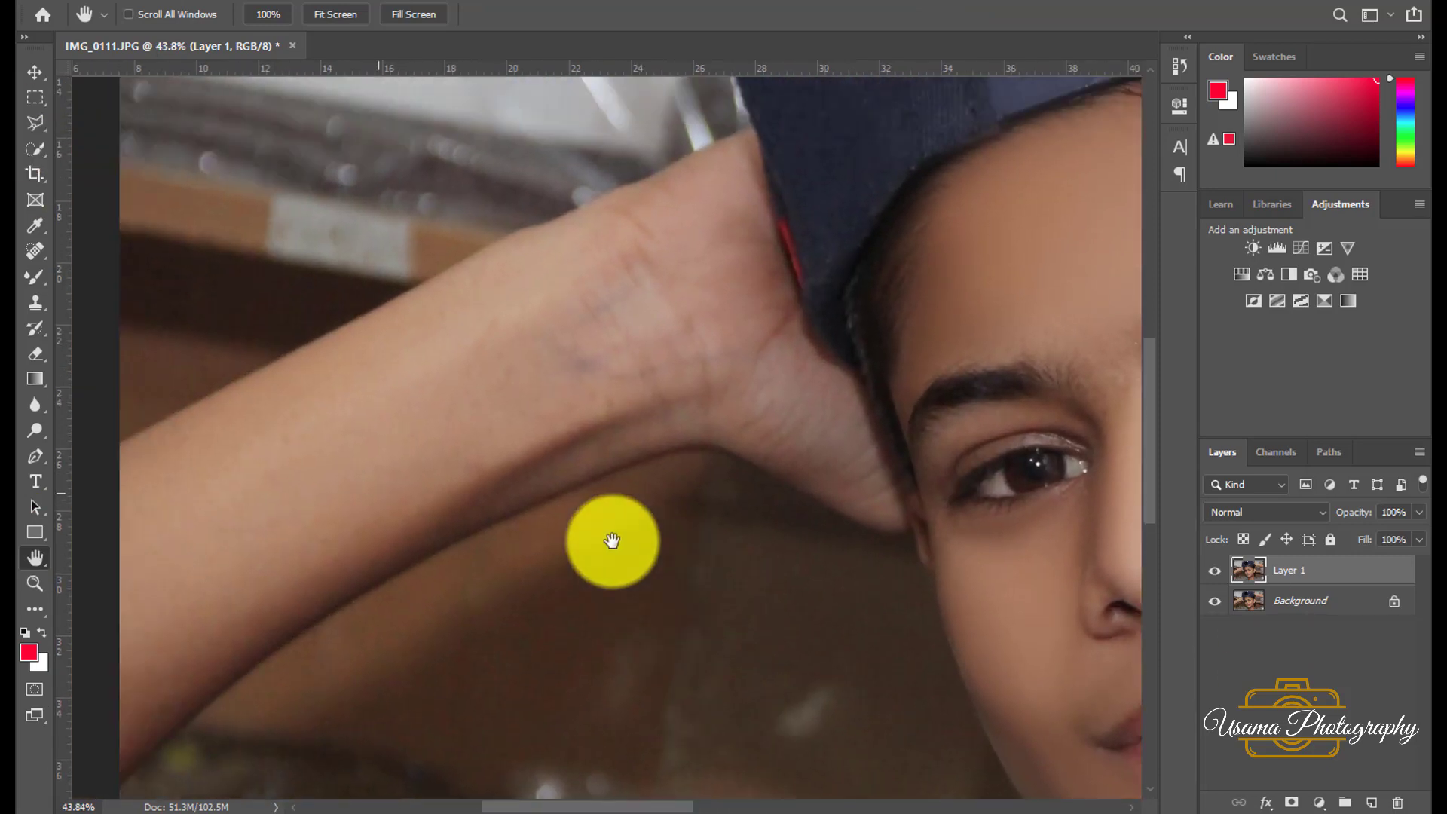
Step: Smooth the wrist and thumb wrinkles, then drag the eyes png image into the photo
click(35, 279)
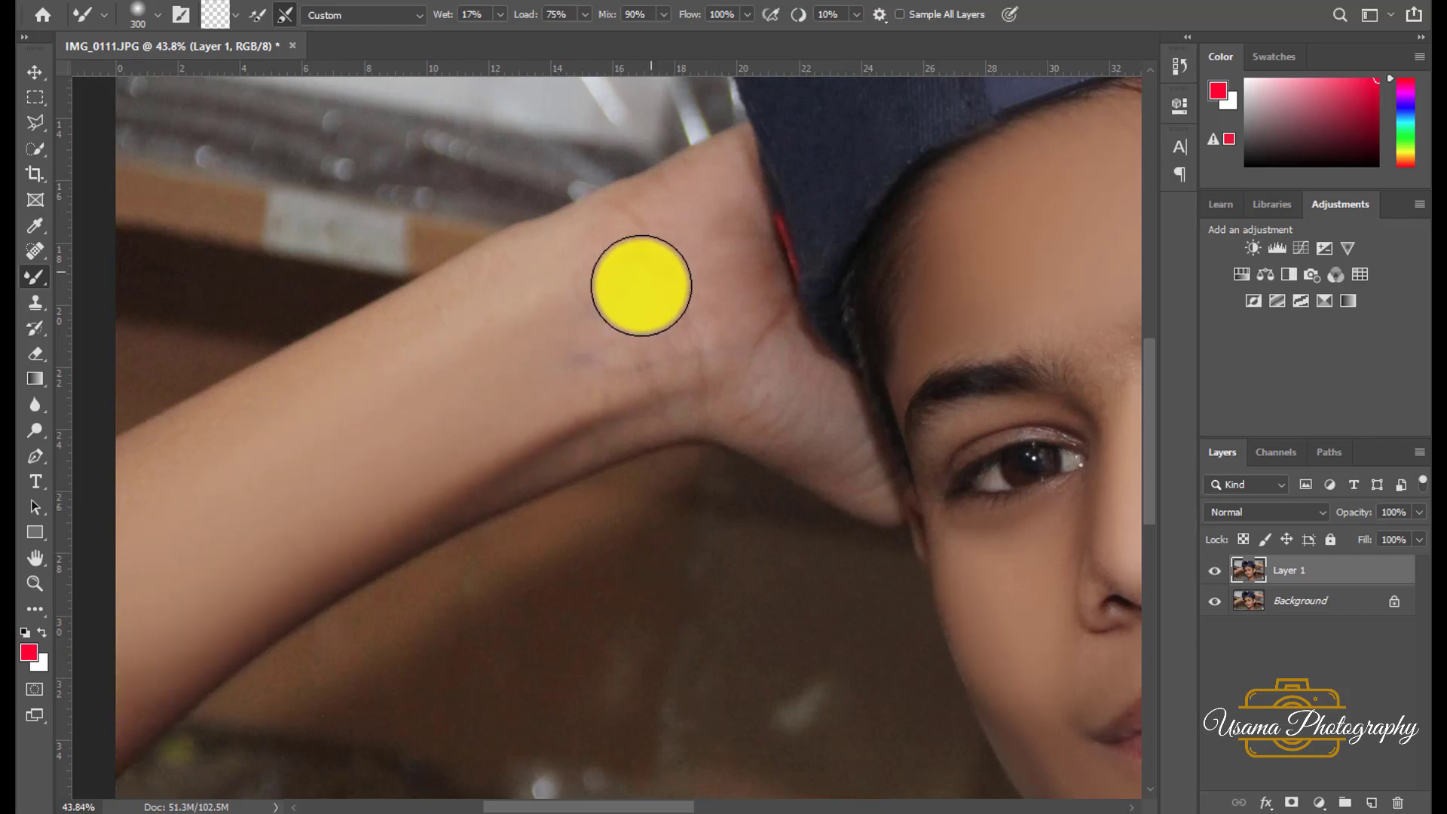
mouse_move(872, 372)
mouse_down()
mouse_move(555, 484)
mouse_move(150, 475)
mouse_move(166, 470)
mouse_up()
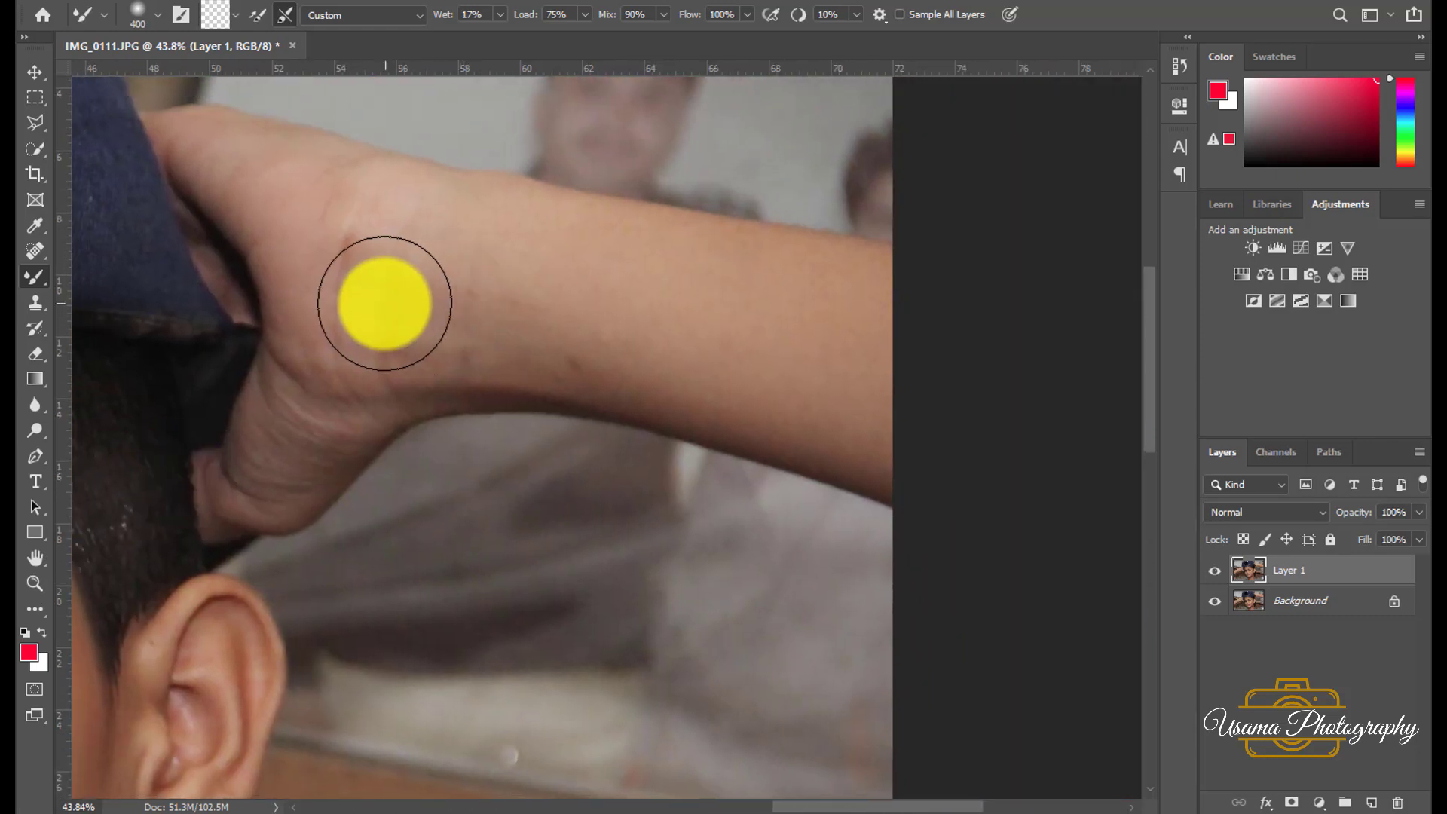
key(bracketleft)
key(bracketleft)
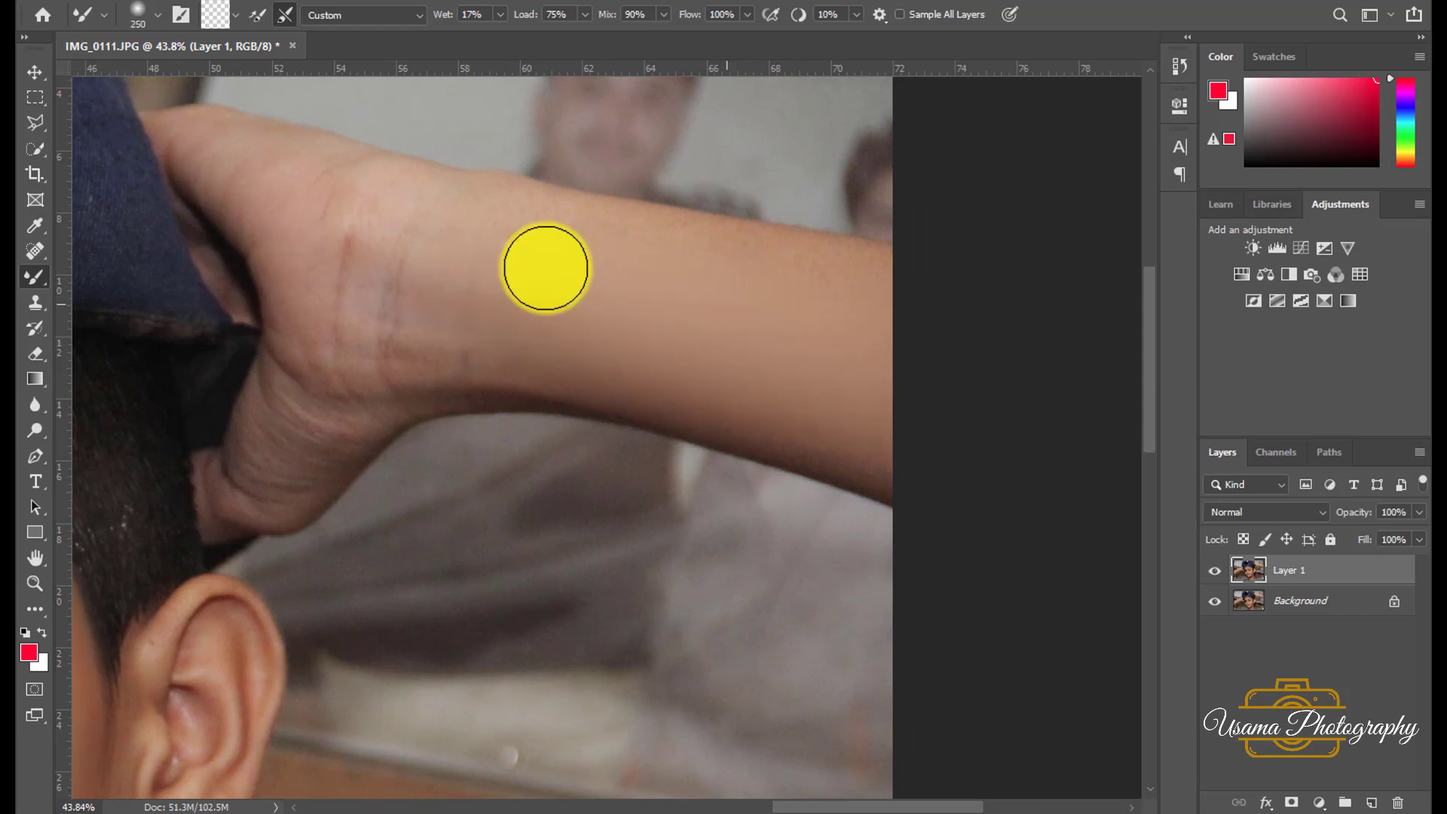
key(bracketleft)
key(bracketright)
drag(422, 351, 310, 277)
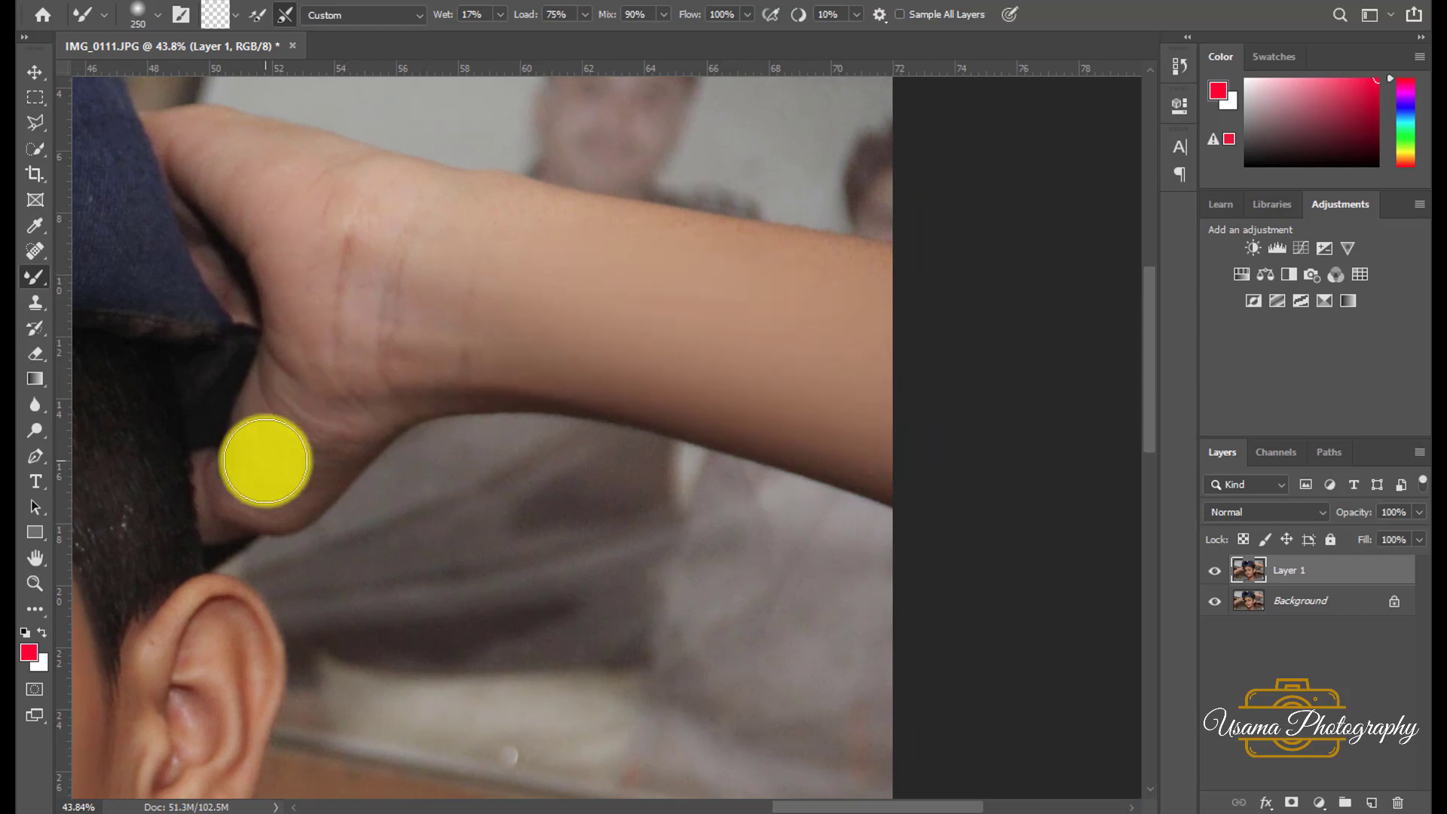
key(bracketright)
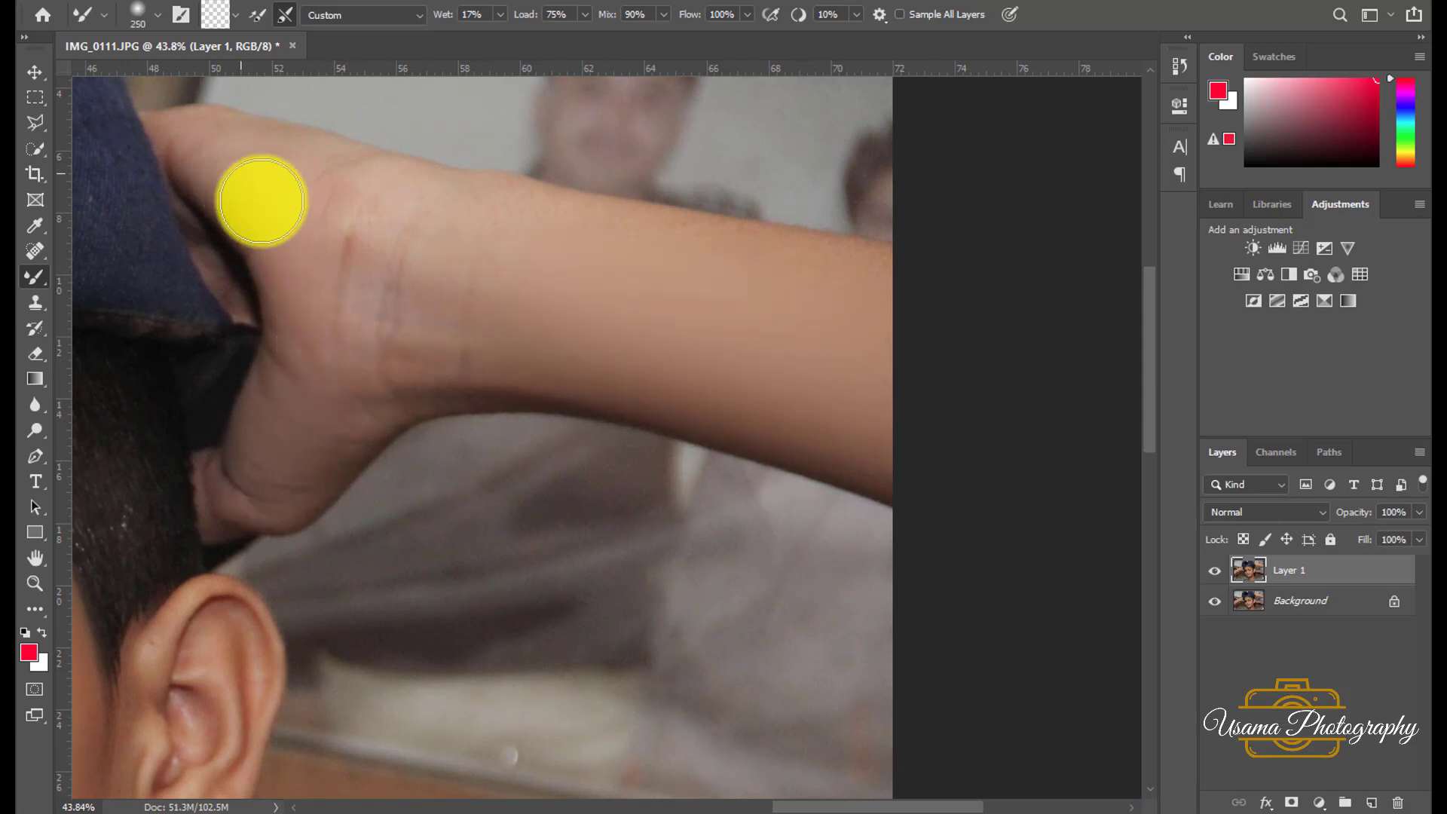
double_click(34, 559)
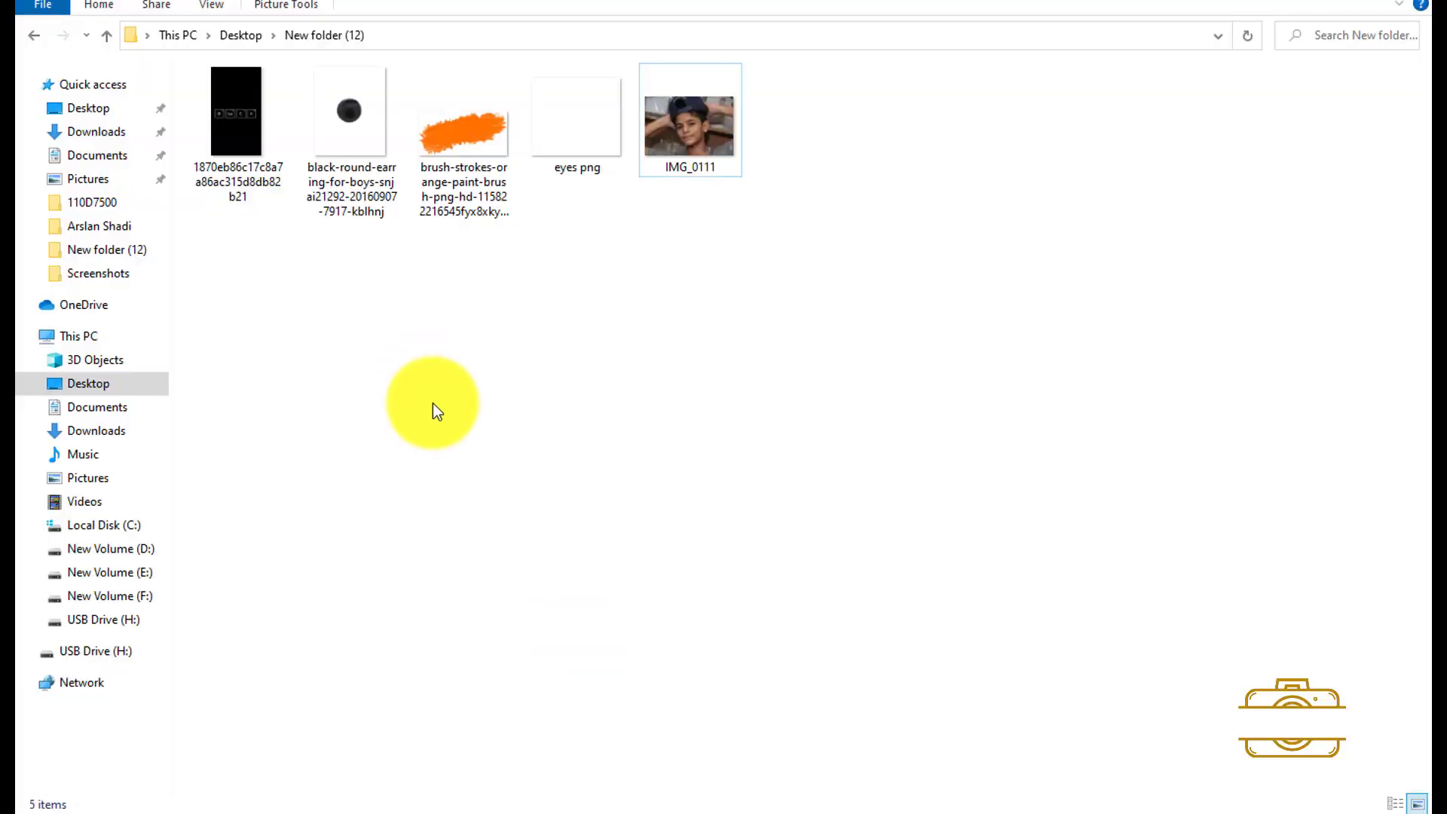
mouse_move(578, 141)
mouse_down()
mouse_move(677, 799)
mouse_move(609, 428)
mouse_up()
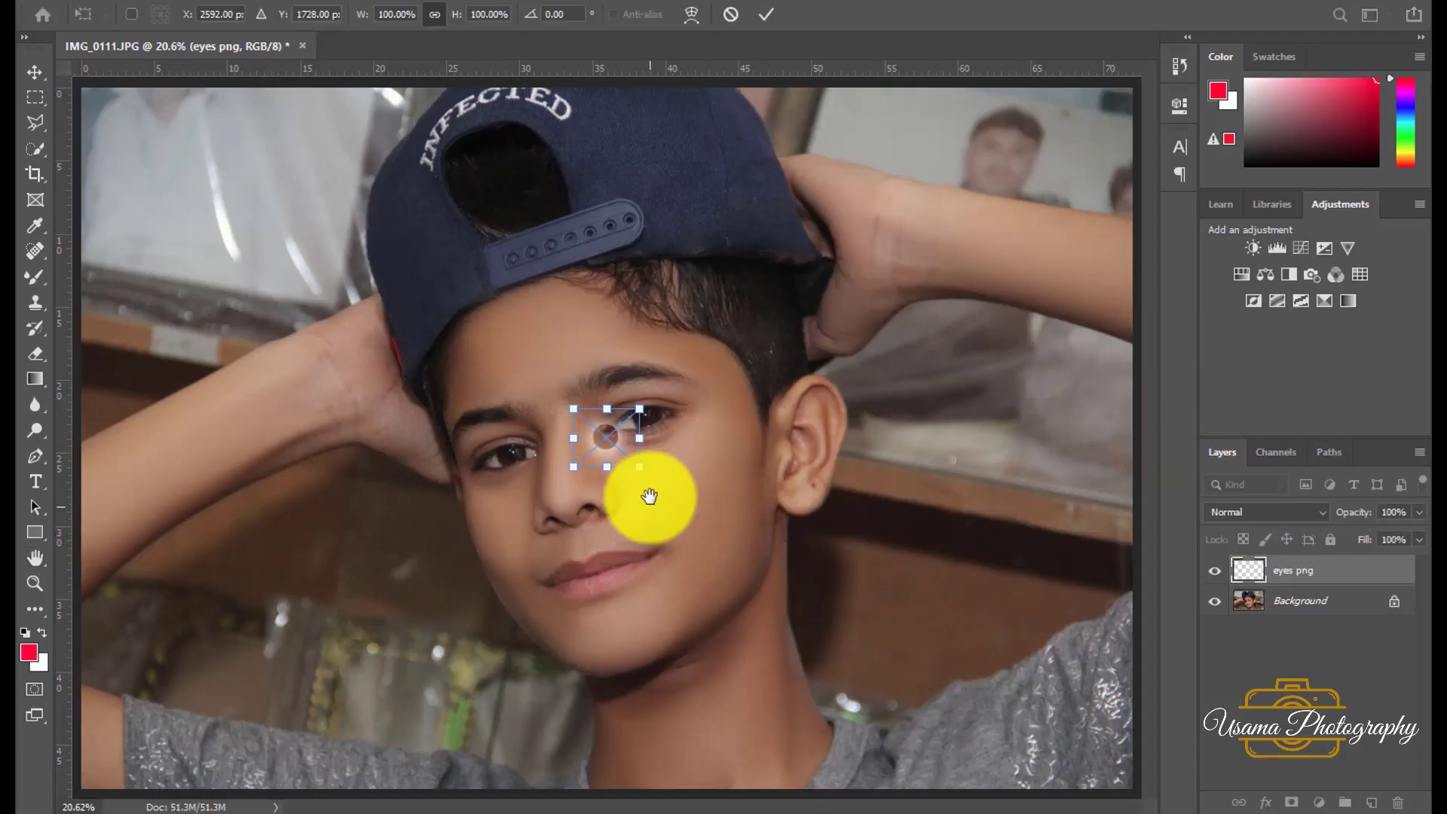
Step: Scale the eyes png overlay to about half and place it over one eye
scroll(649, 496, up, 3)
scroll(610, 422, up, 3)
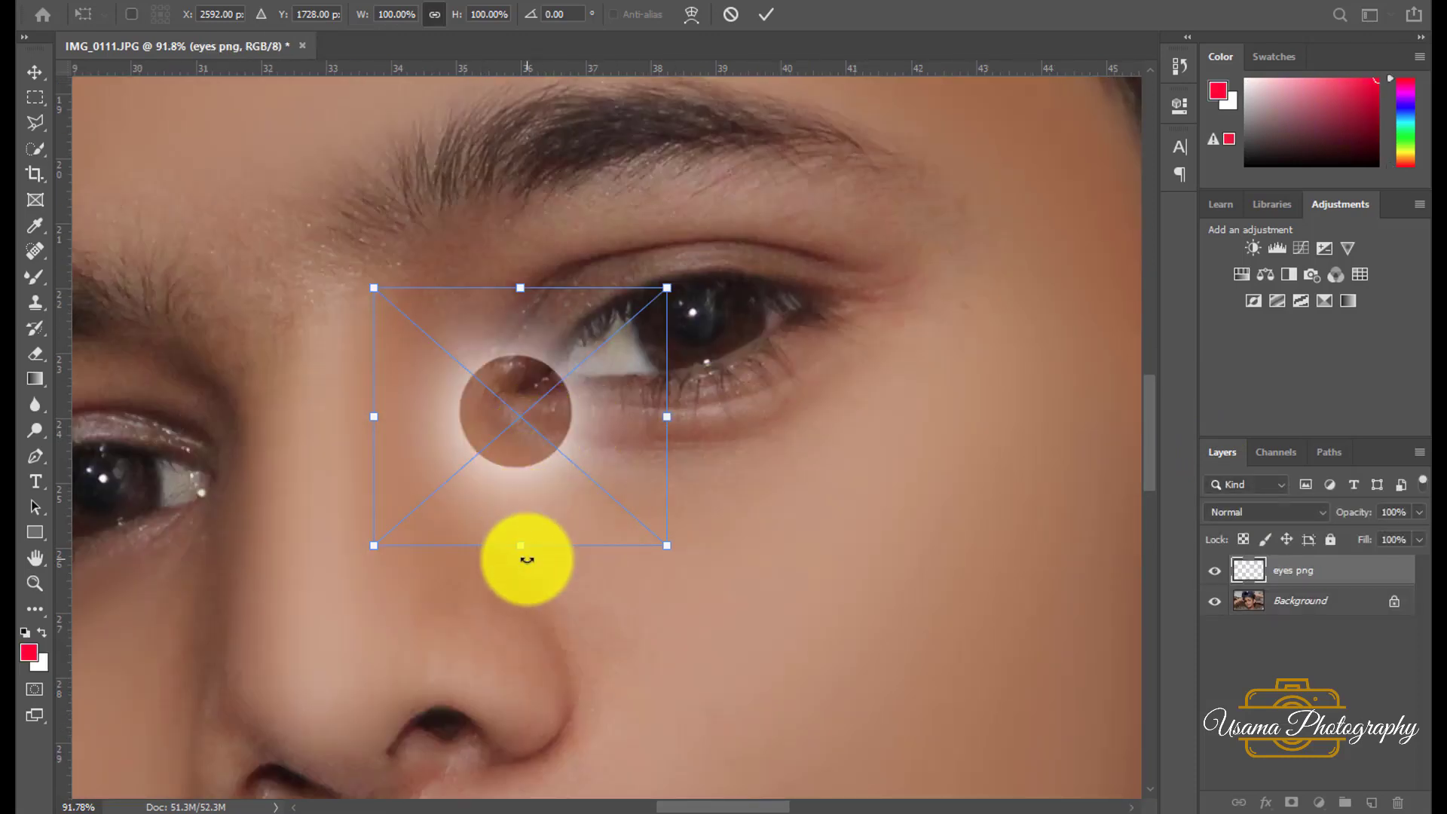
drag(526, 557, 517, 413)
mouse_move(520, 362)
mouse_down()
mouse_move(731, 374)
mouse_move(699, 312)
mouse_move(703, 333)
mouse_up()
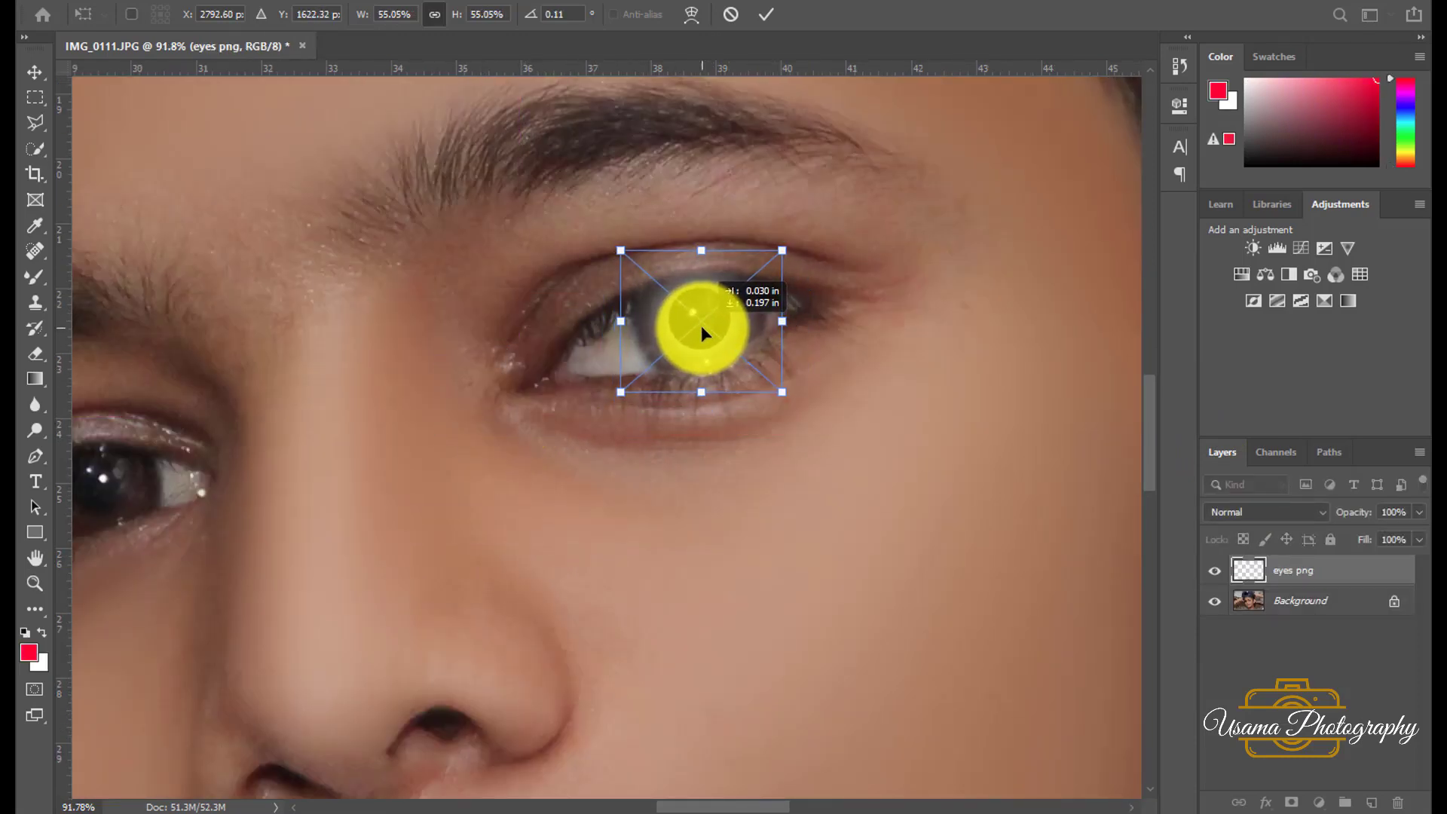
key(Return)
Step: Rasterize the overlay and erase its spill around the pupil and lower eyelid
key(h)
scroll(701, 326, up, 3)
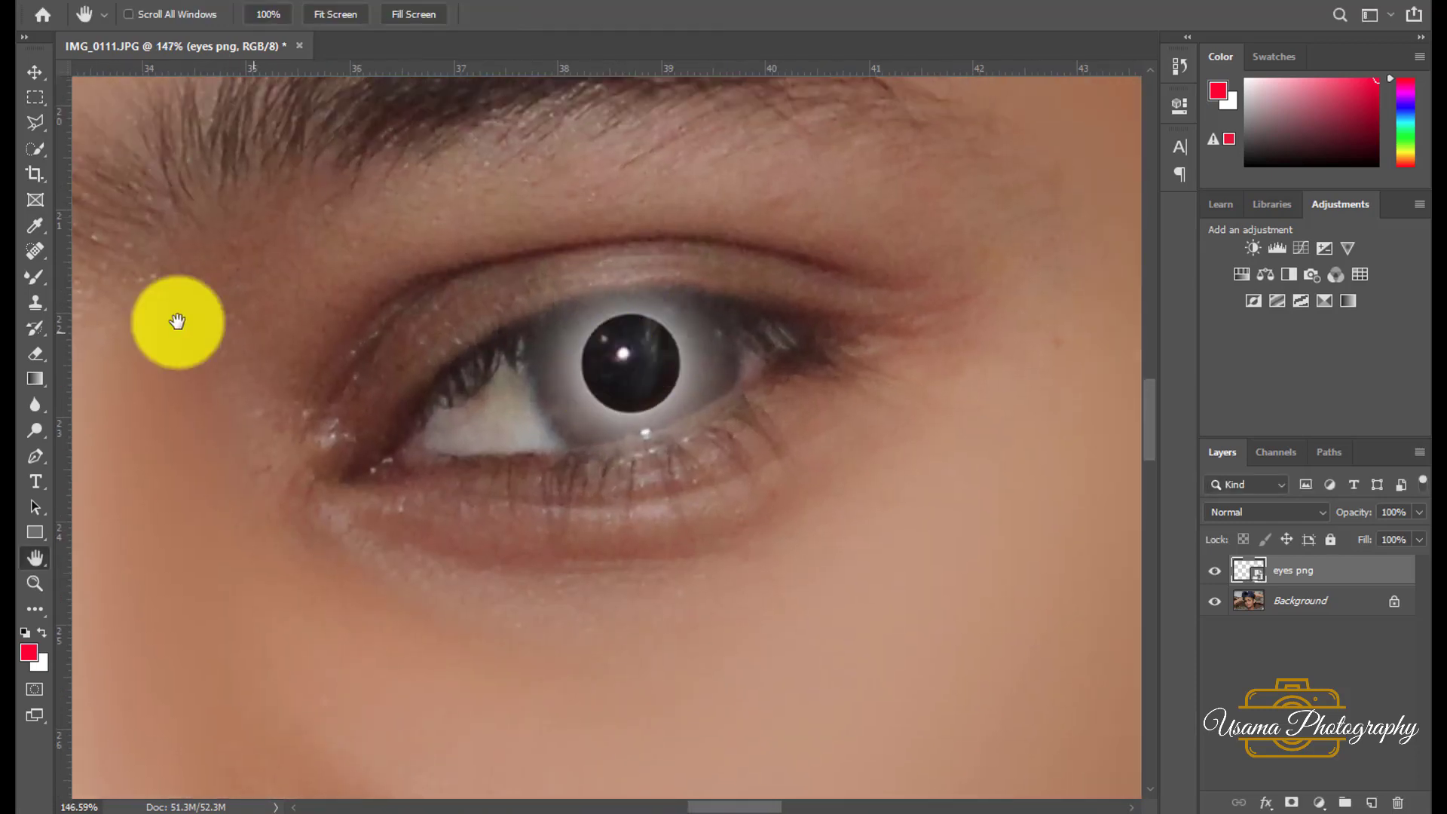
click(36, 353)
click(630, 355)
click(701, 314)
click(633, 375)
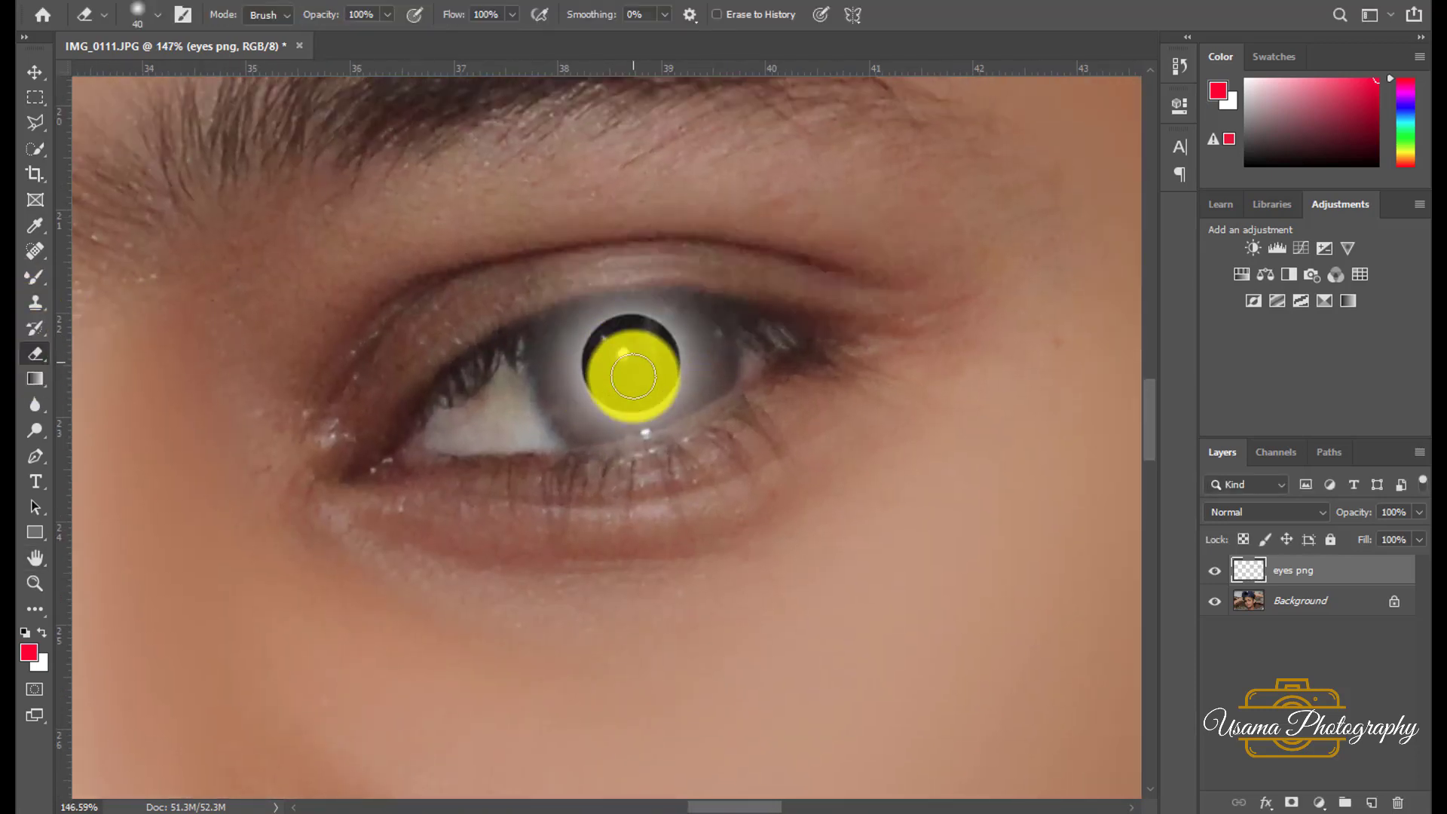
key(])
drag(637, 485, 791, 404)
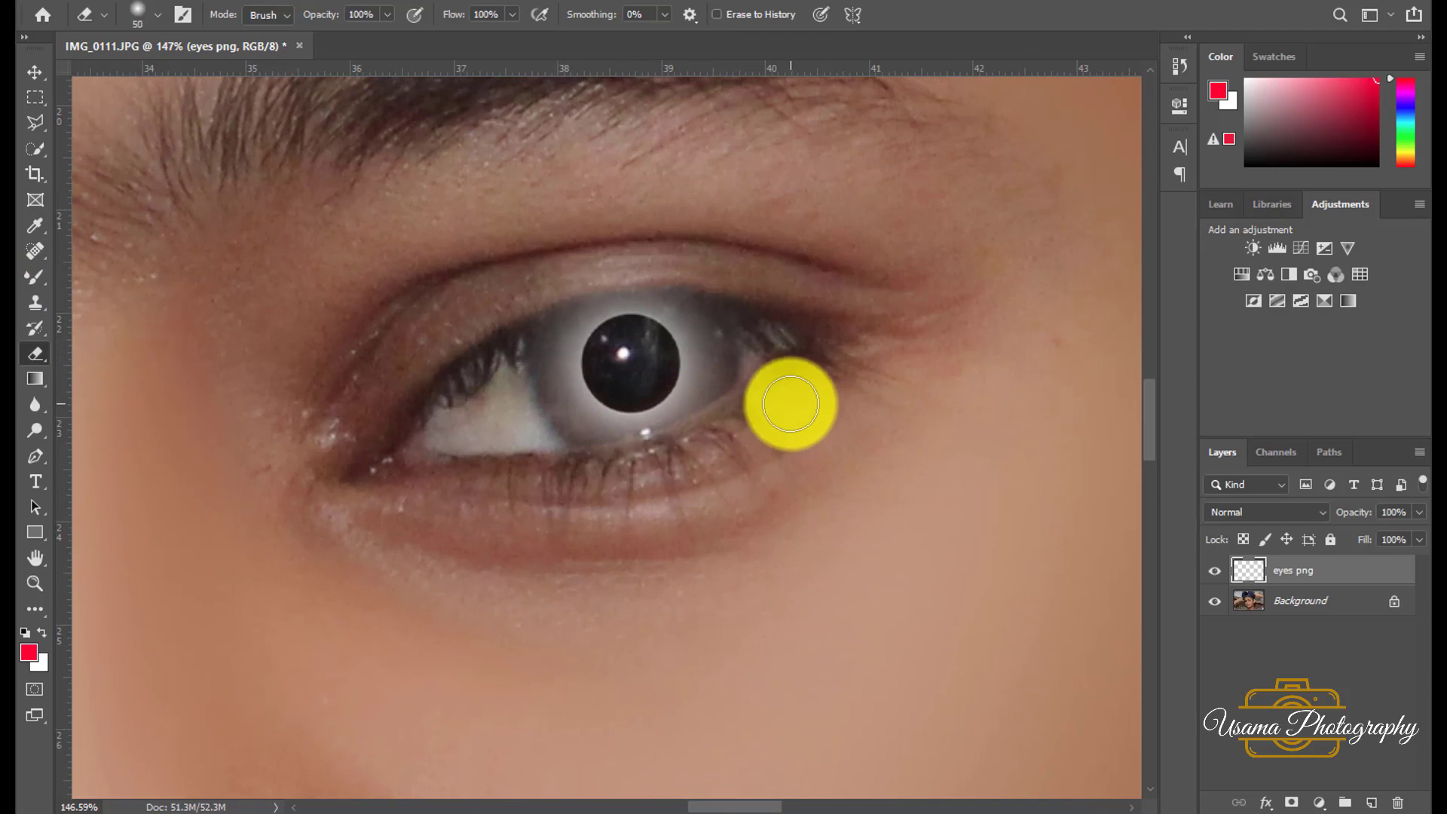
key(bracketright)
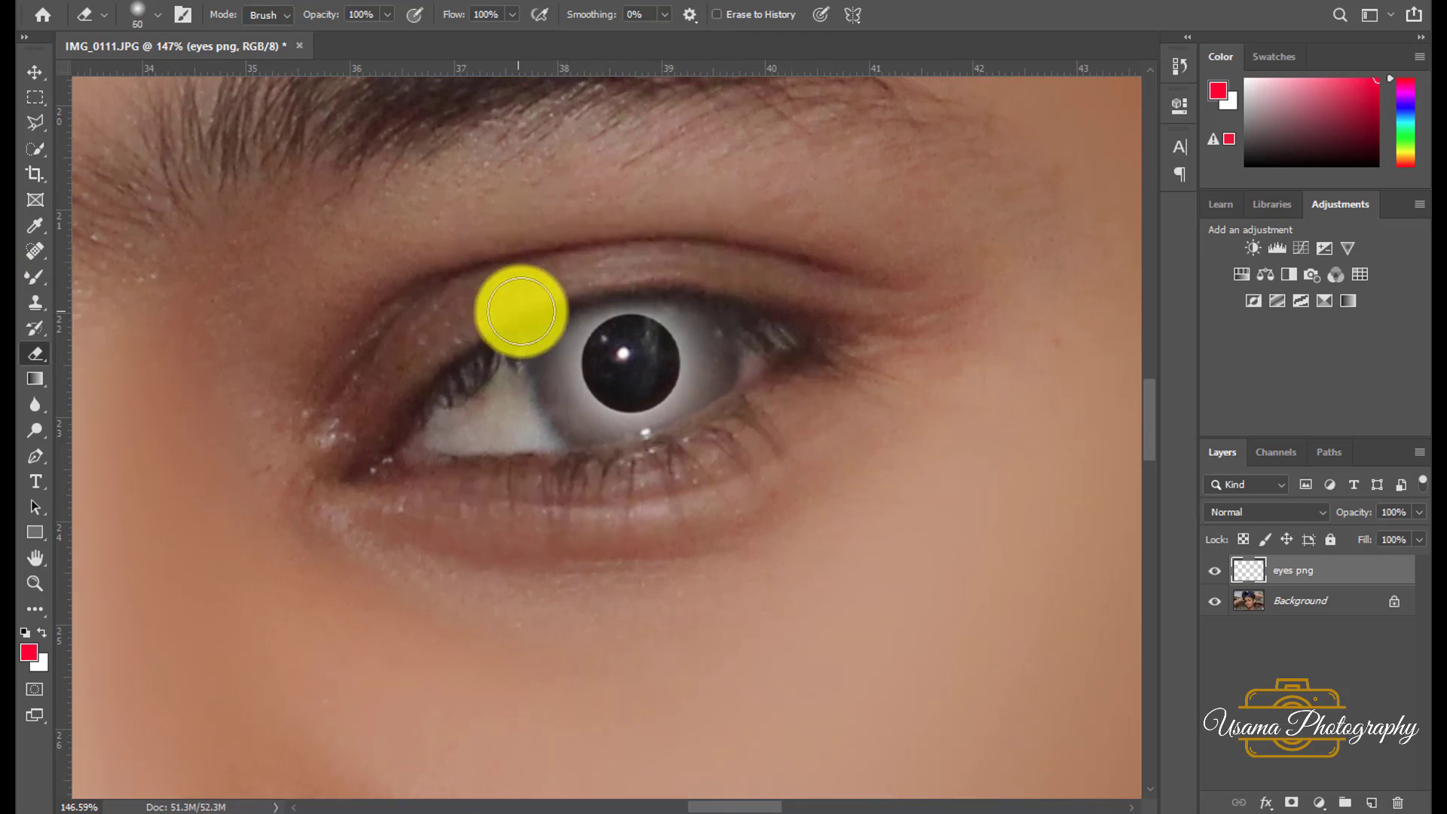
scroll(497, 358, down, 5)
scroll(512, 354, down, 3)
scroll(515, 346, up, 4)
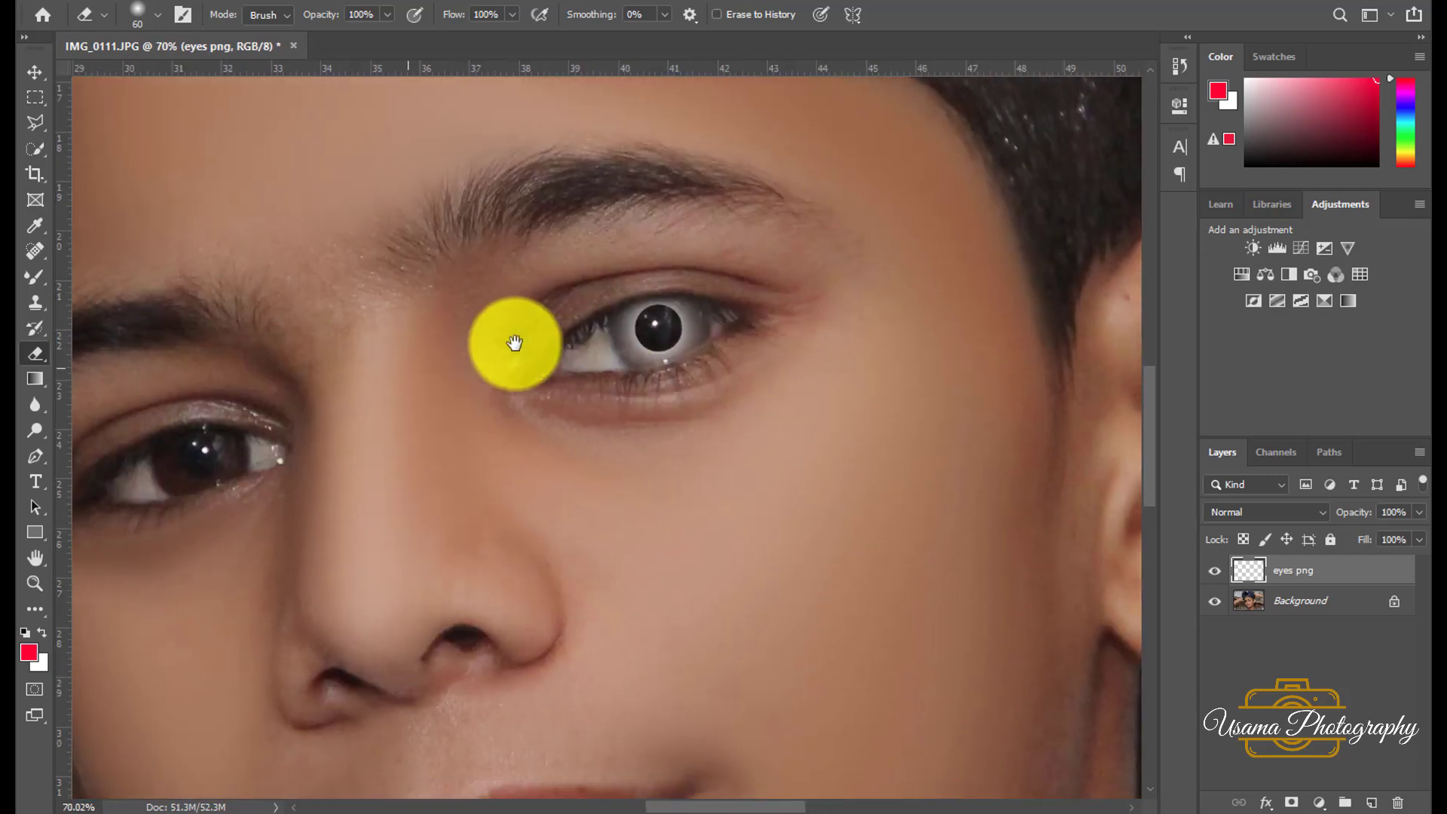
Step: Duplicate the eye overlay layer and move the copy onto the other eye
key(ctrl+j)
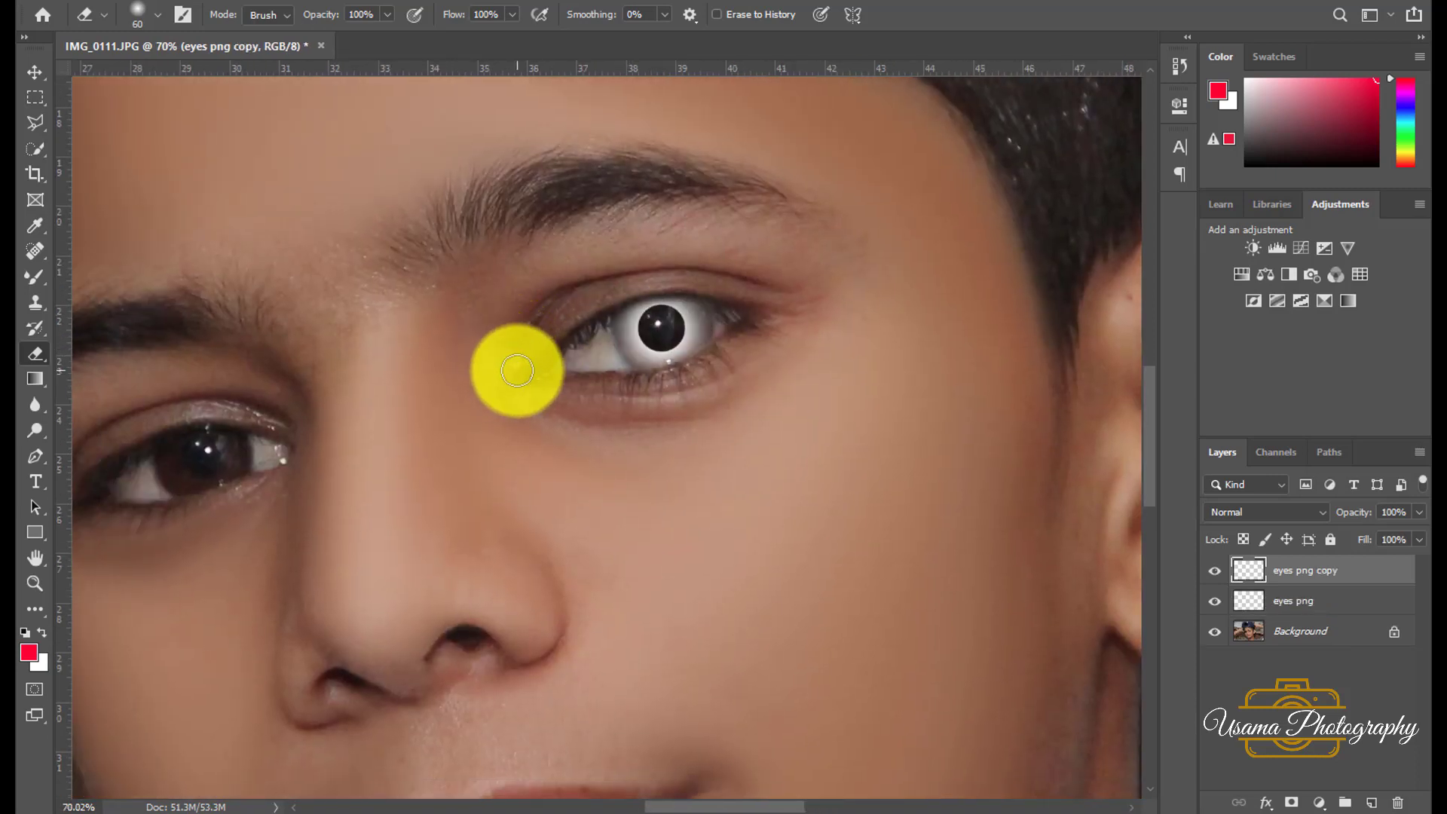
key(ctrl+t)
mouse_move(676, 363)
mouse_down()
mouse_move(210, 465)
mouse_move(210, 449)
mouse_up()
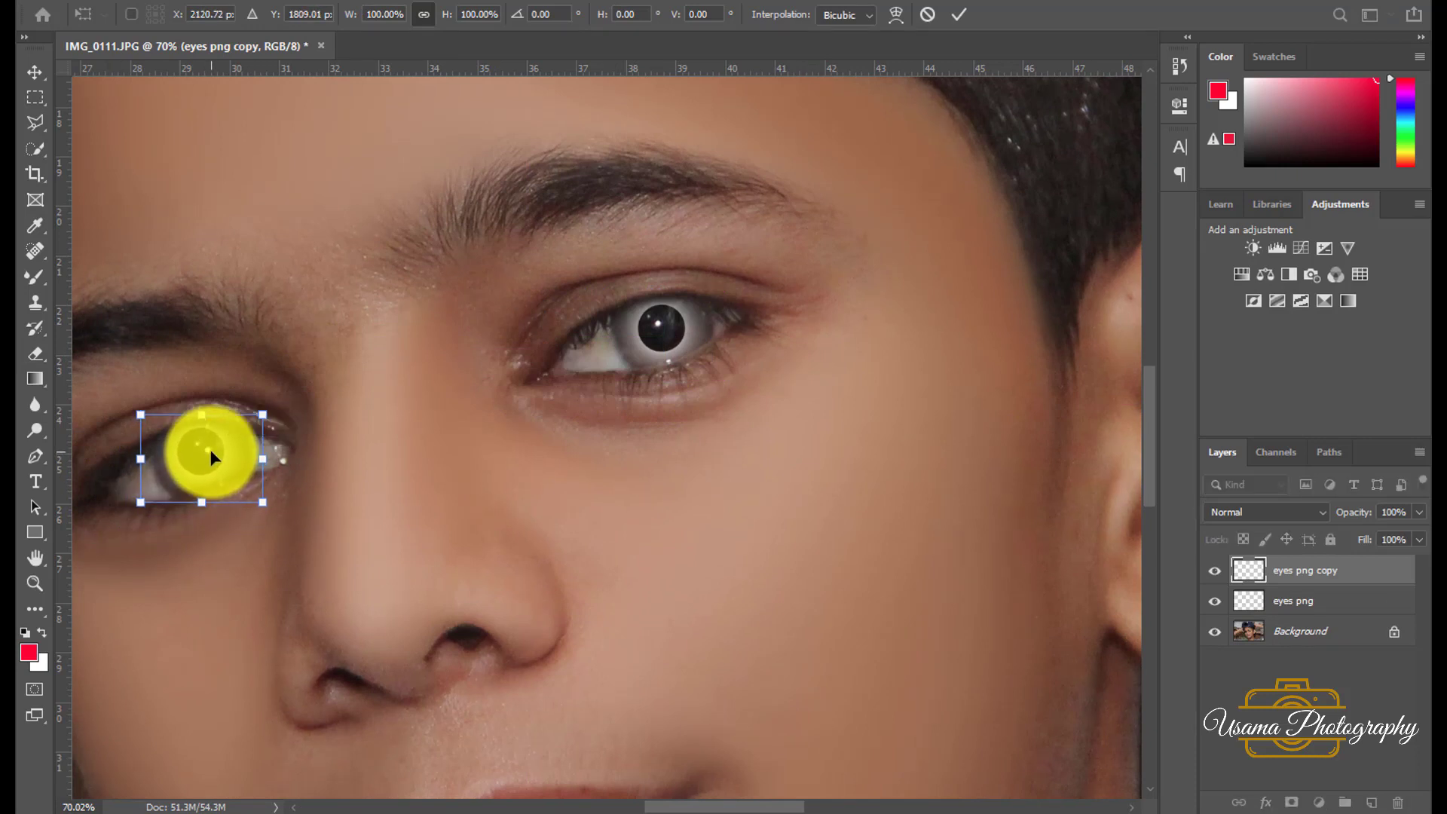
key(Return)
key(e)
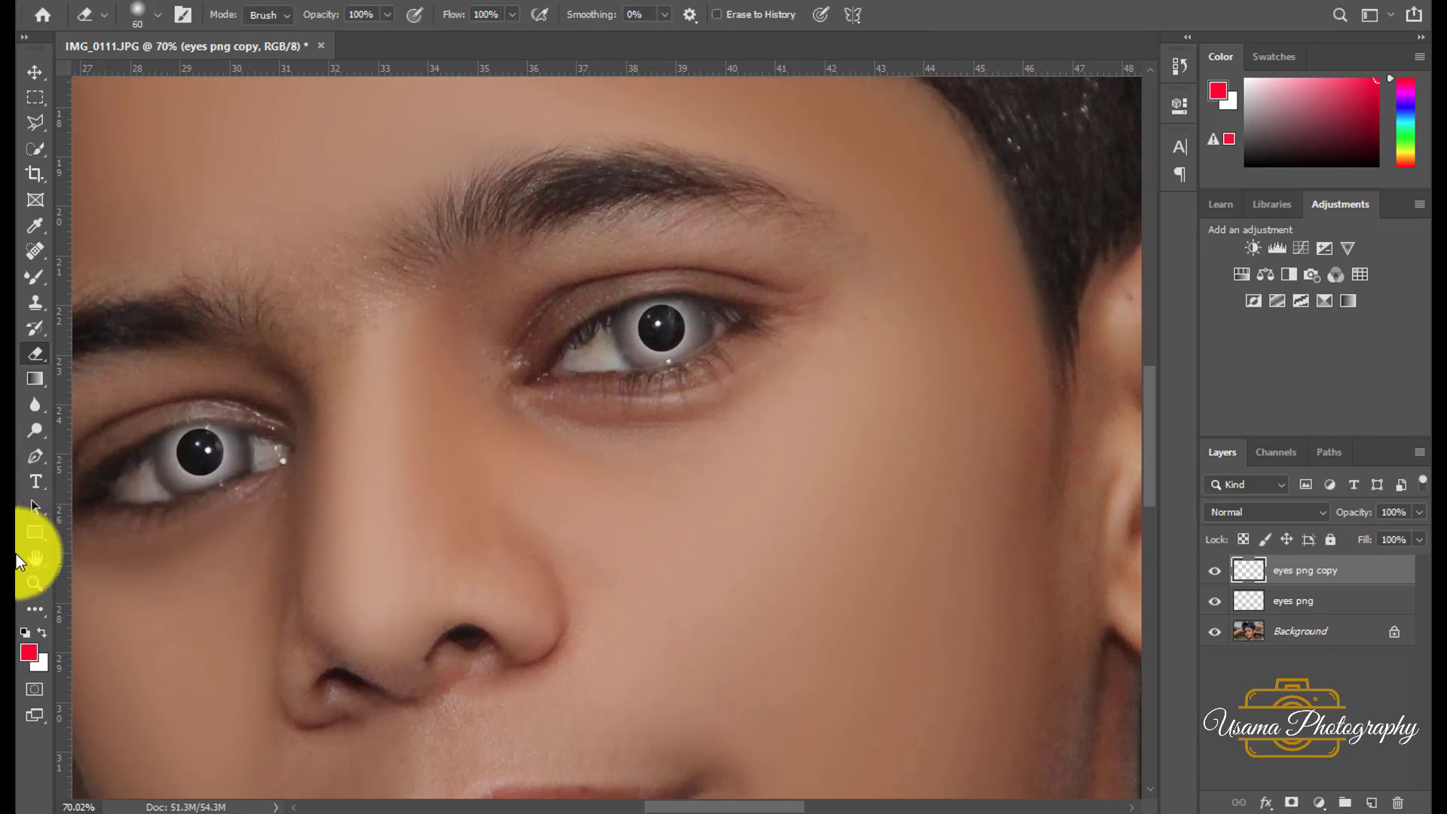
double_click(35, 557)
shift+click(1327, 601)
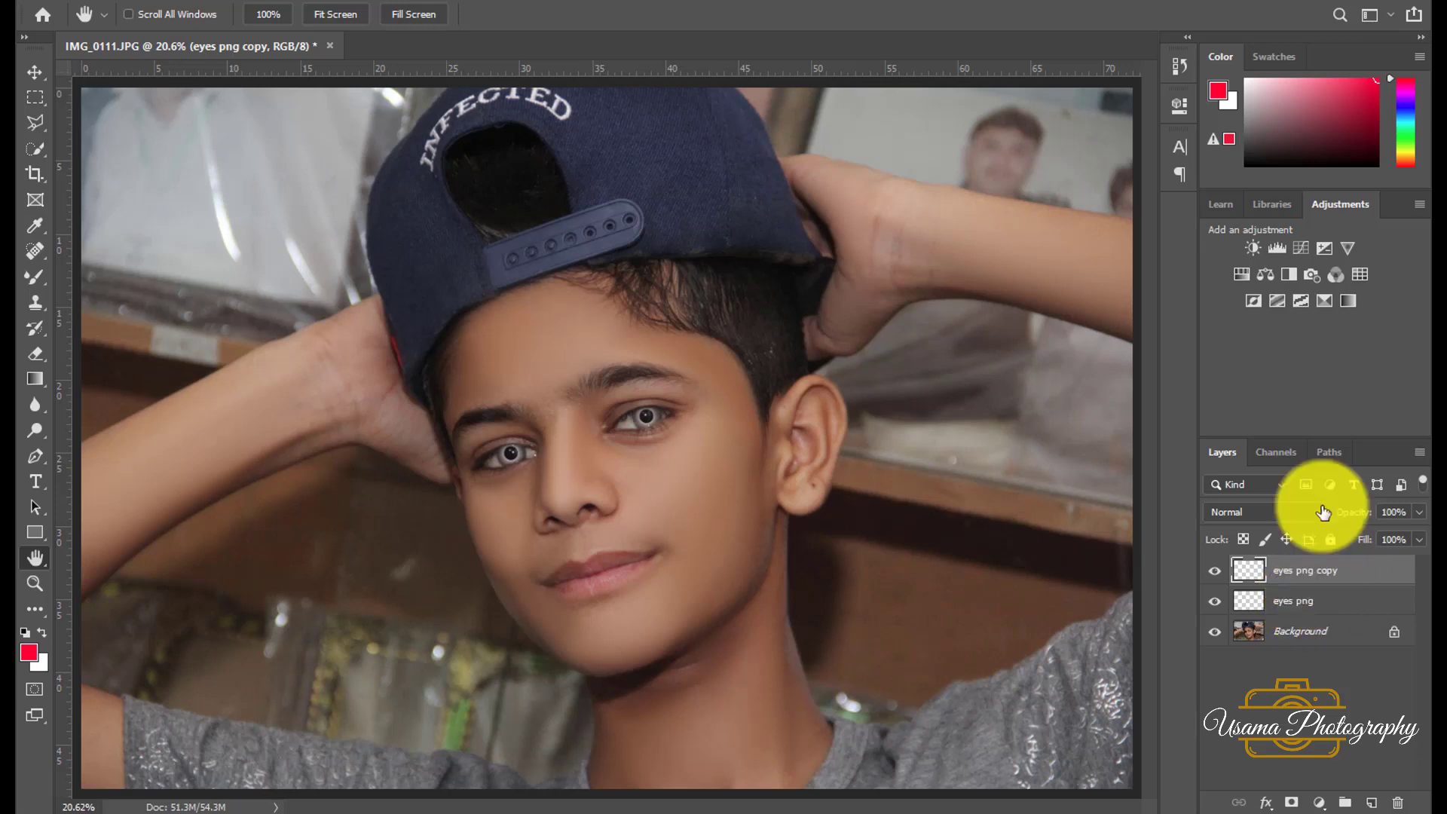
Step: Merge the two eye overlay layers, lower their opacity, and merge them into the photo
key(ctrl+e)
drag(1338, 520, 1277, 535)
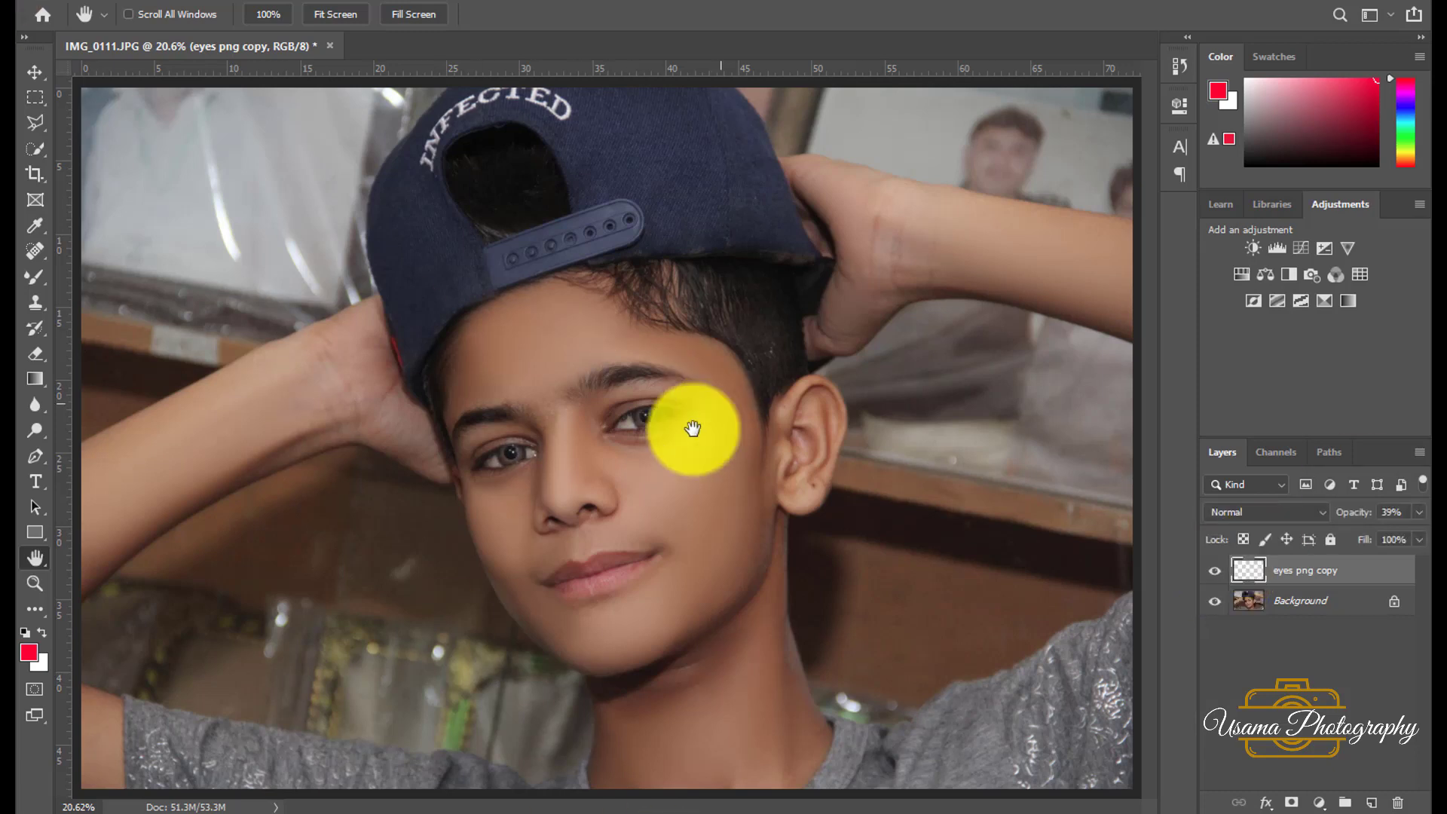
key(ctrl+e)
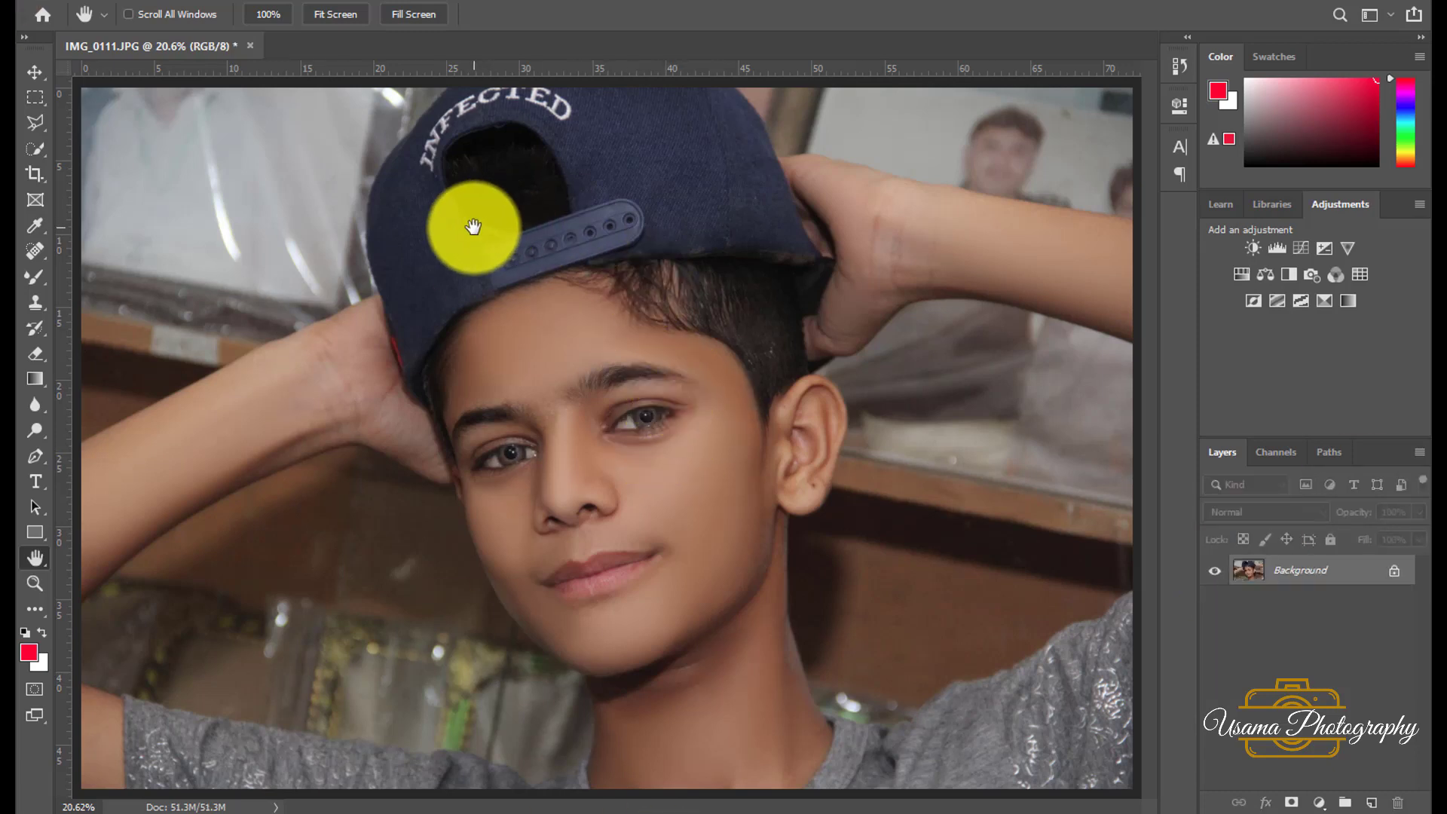
Step: Drag the black round earring image from the source folder onto the canvas
click(664, 807)
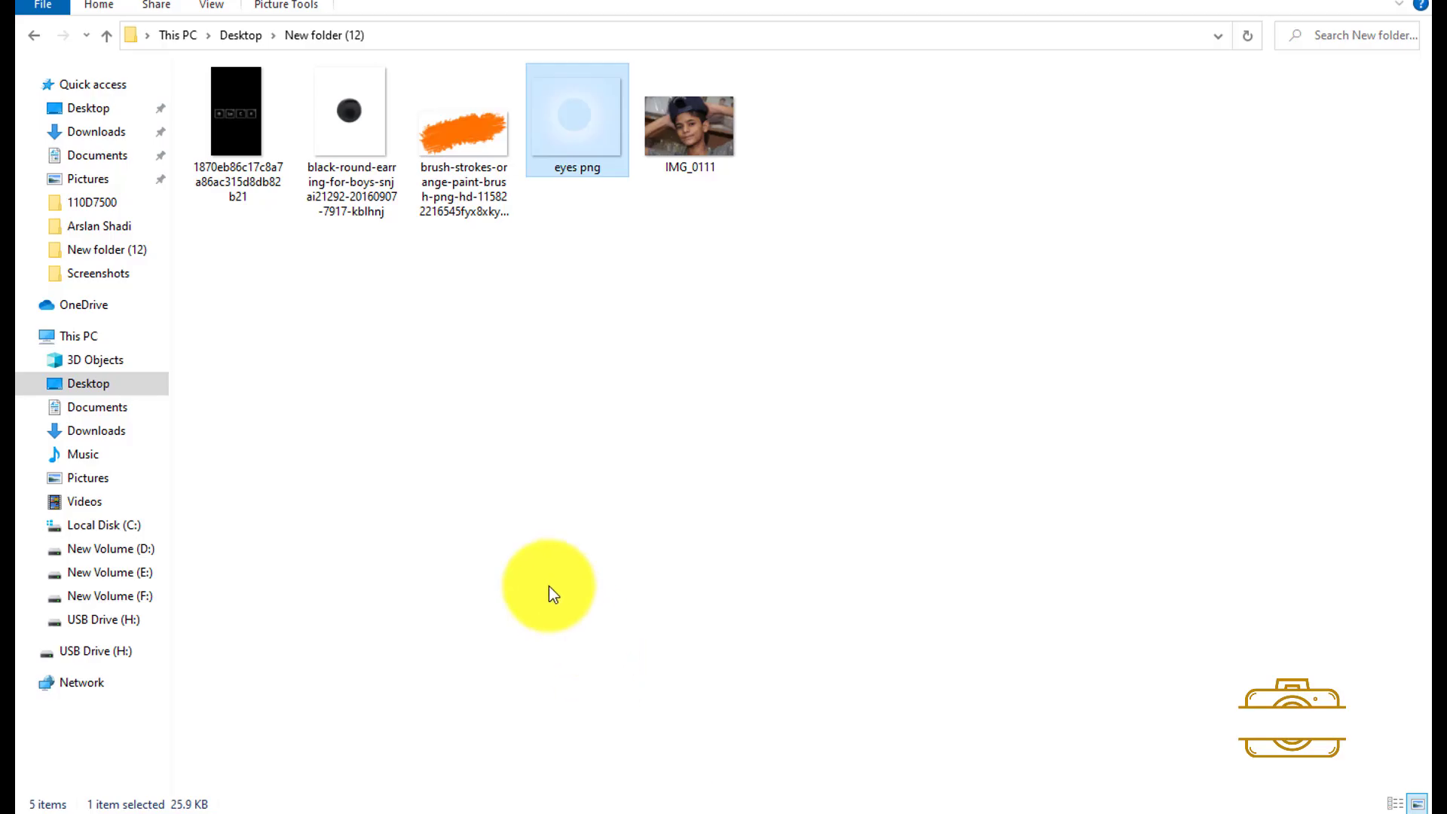
mouse_move(364, 174)
mouse_down()
mouse_move(695, 553)
mouse_move(629, 478)
mouse_up()
scroll(630, 478, up, 2)
scroll(614, 453, up, 3)
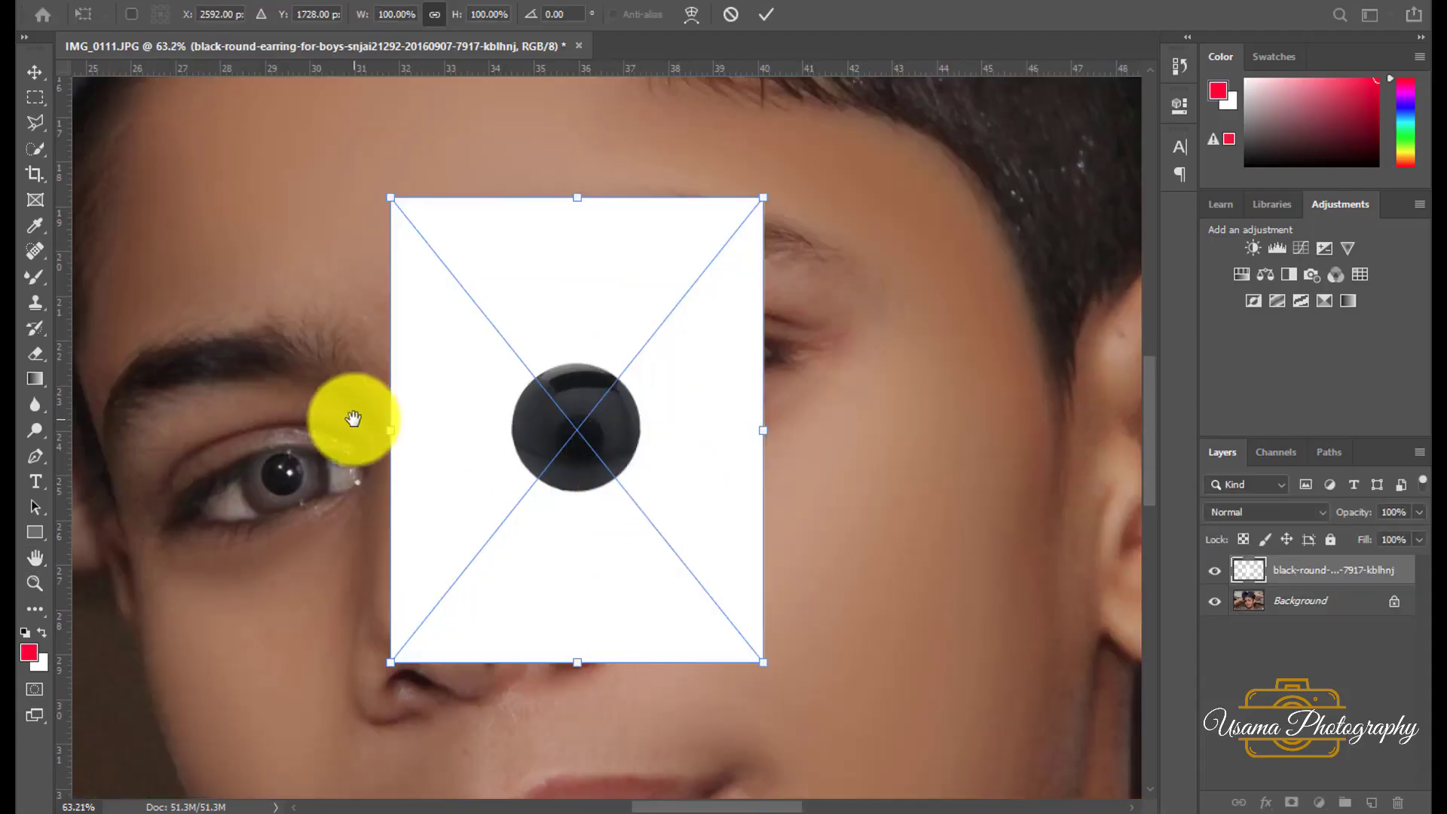
Step: Copy the black earring ball onto its own layer and delete the white earring image layer
click(35, 148)
drag(478, 420, 562, 429)
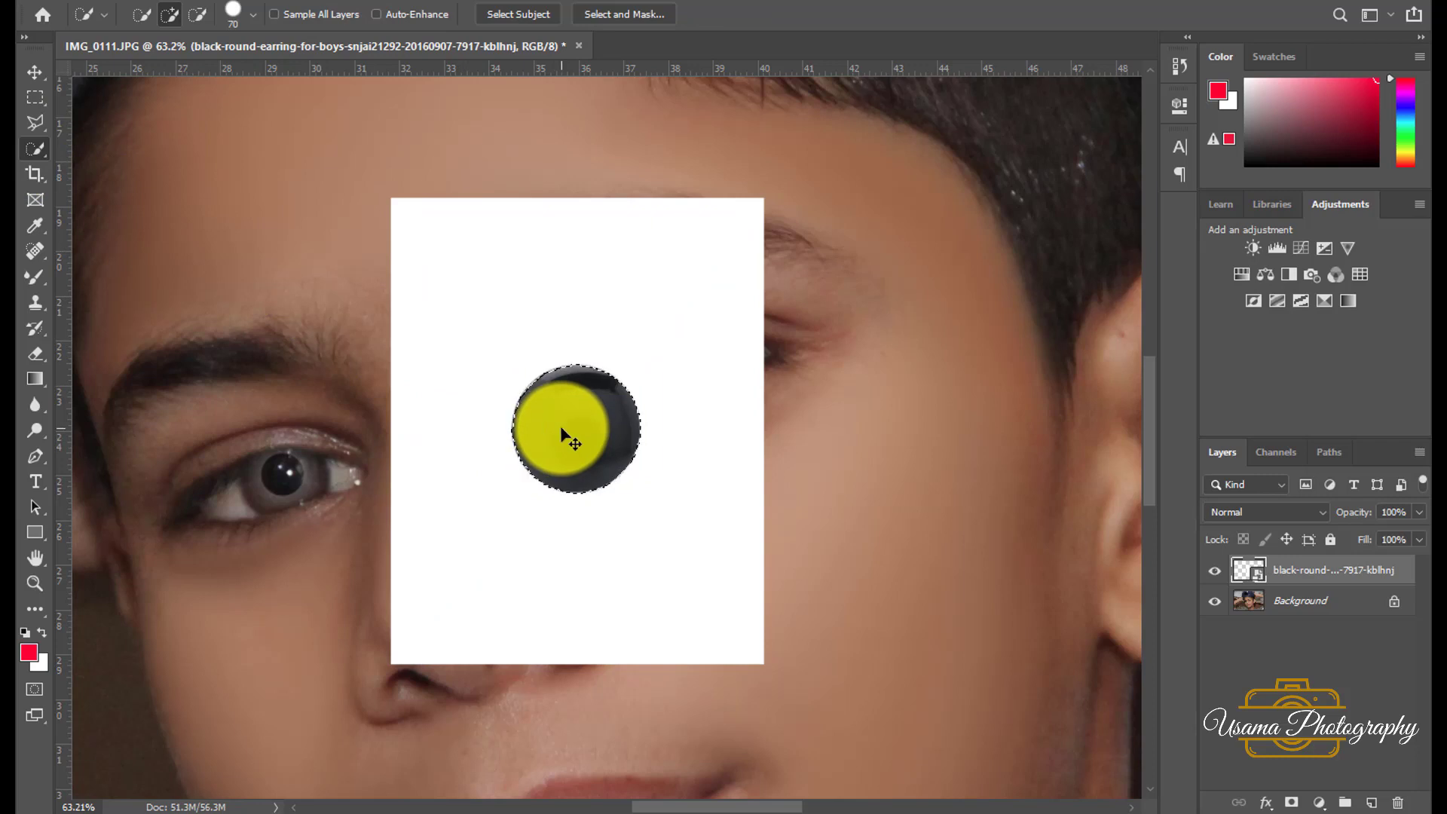
key(ctrl+j)
drag(1337, 600, 1399, 808)
scroll(943, 581, right, 3)
Step: Transform the ball onto the boy's earlobe, then nudge it slightly lower
key(ctrl+t)
mouse_move(349, 388)
mouse_down()
mouse_move(838, 434)
mouse_move(969, 518)
mouse_move(966, 463)
mouse_move(928, 567)
mouse_up()
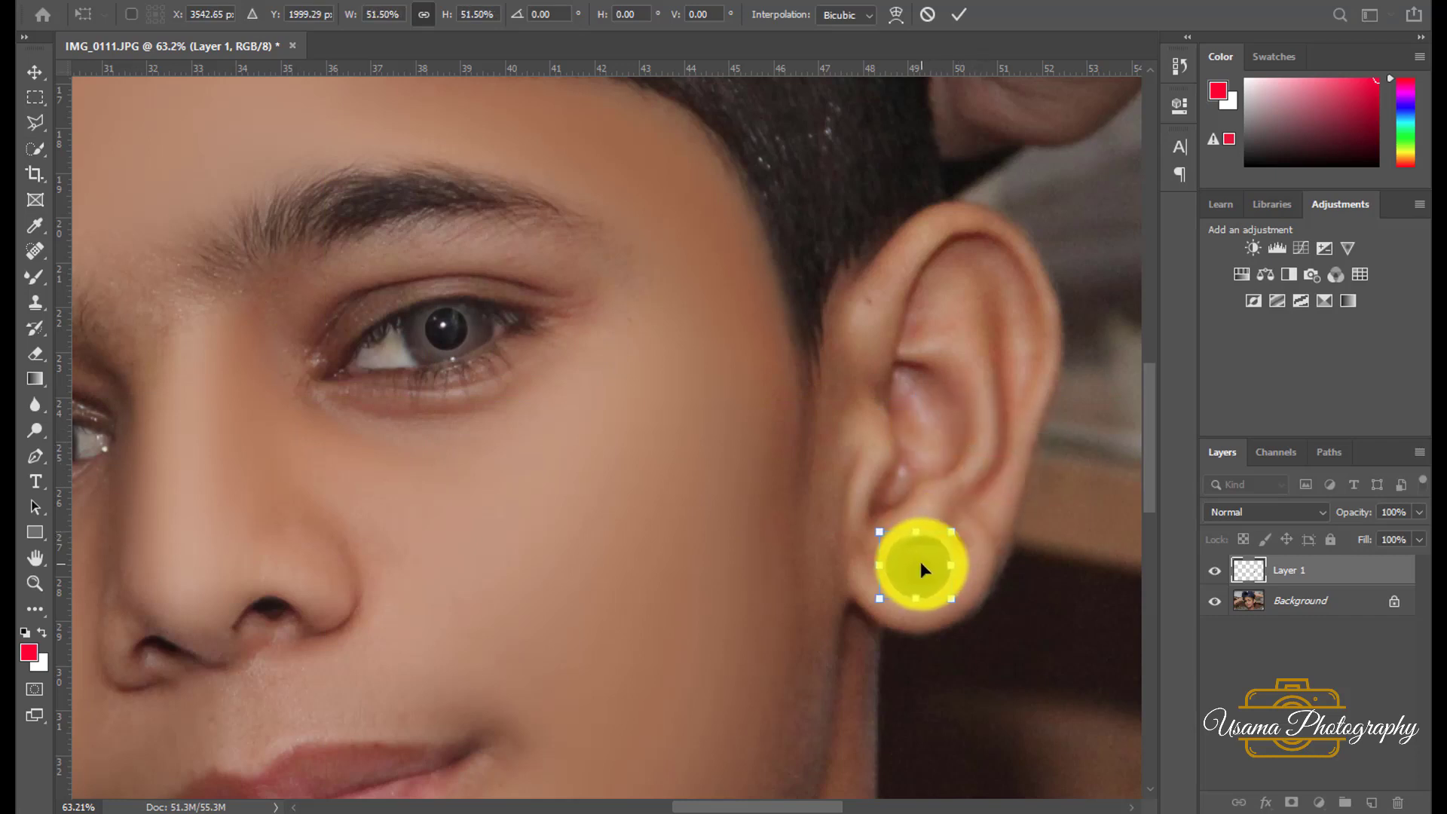
key(Return)
key(w)
key(ctrl+t)
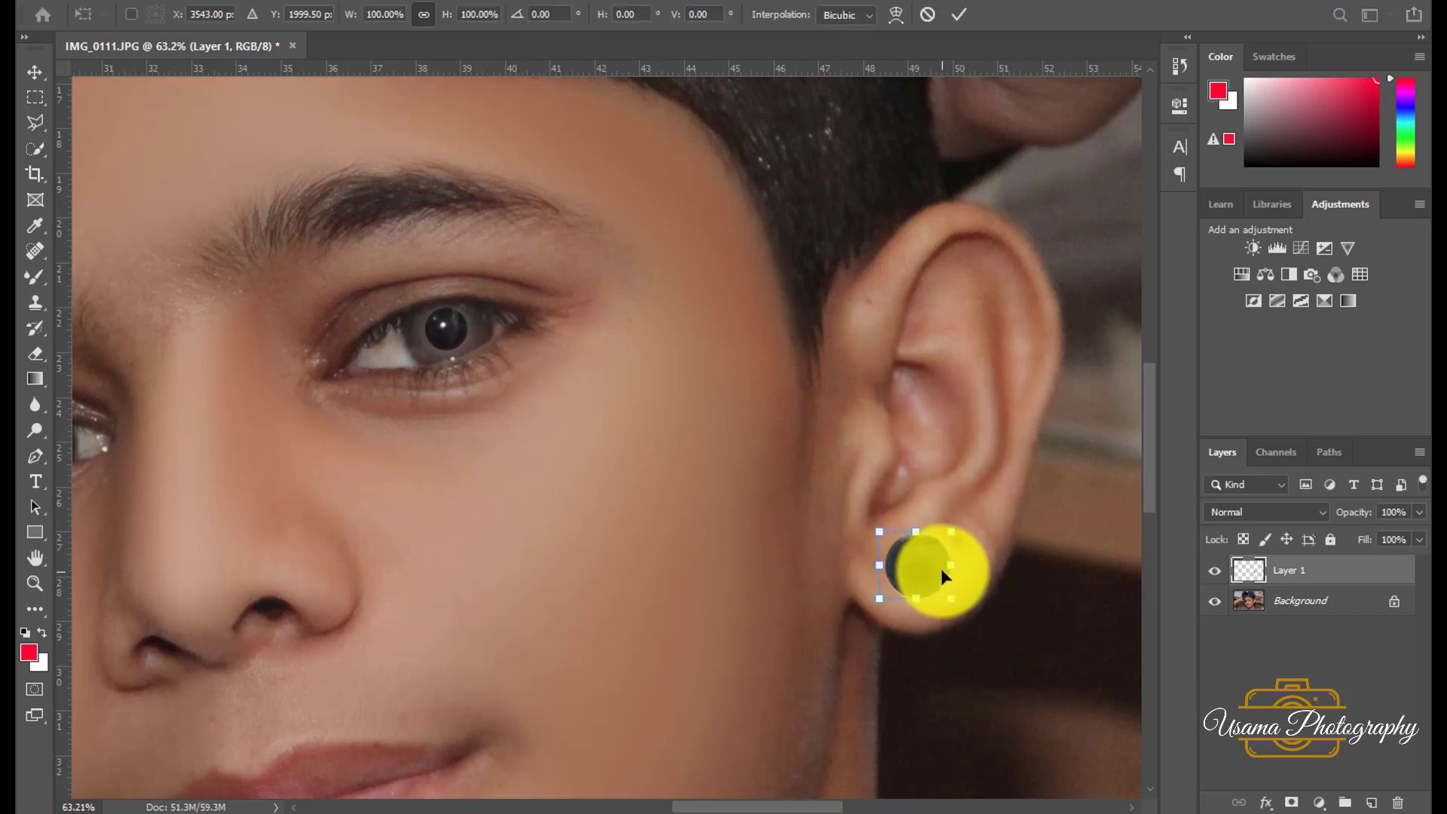
drag(929, 568, 929, 574)
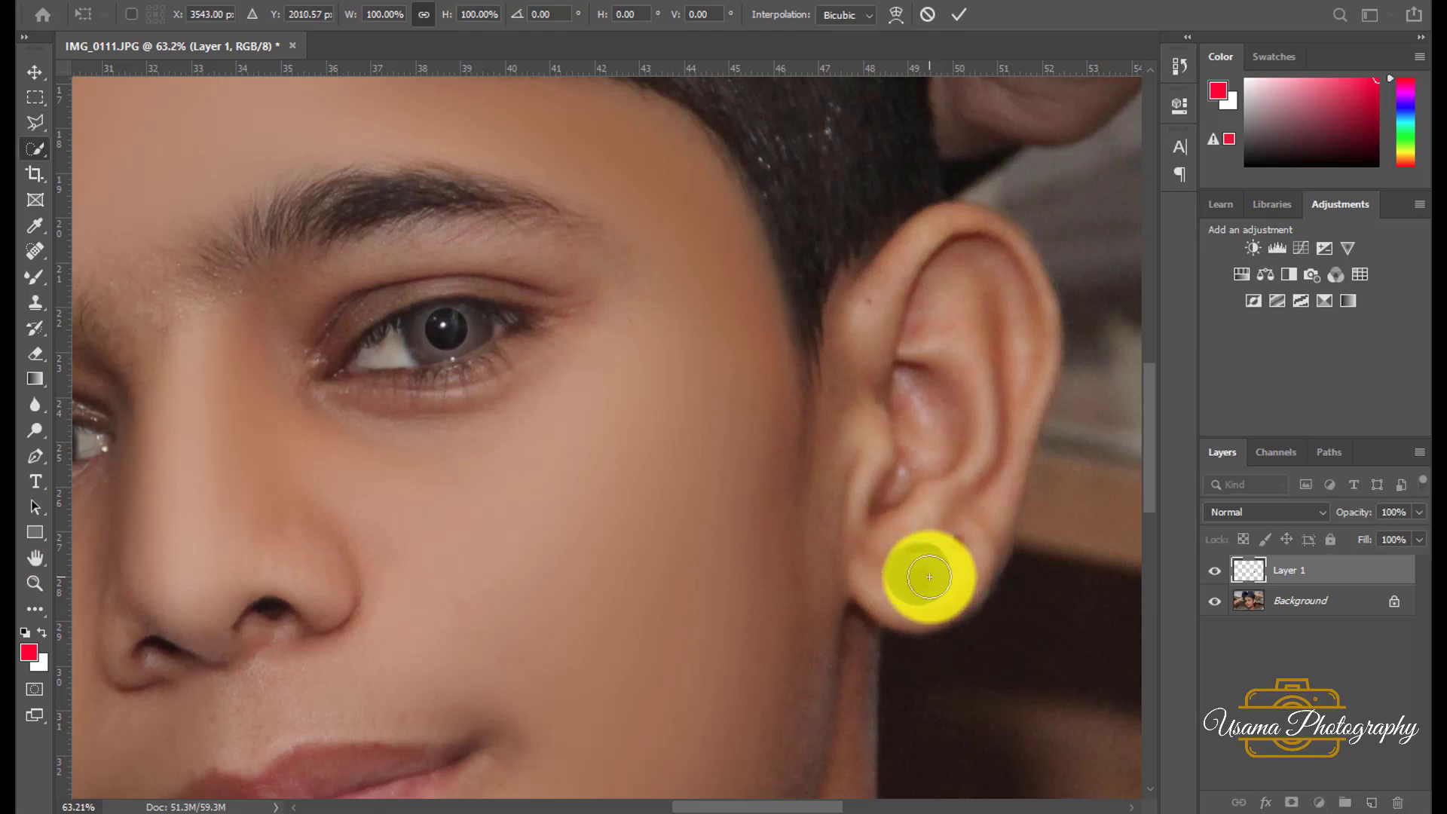
key(Return)
Step: Merge the earring into the photo and duplicate the photo to a new layer
double_click(38, 559)
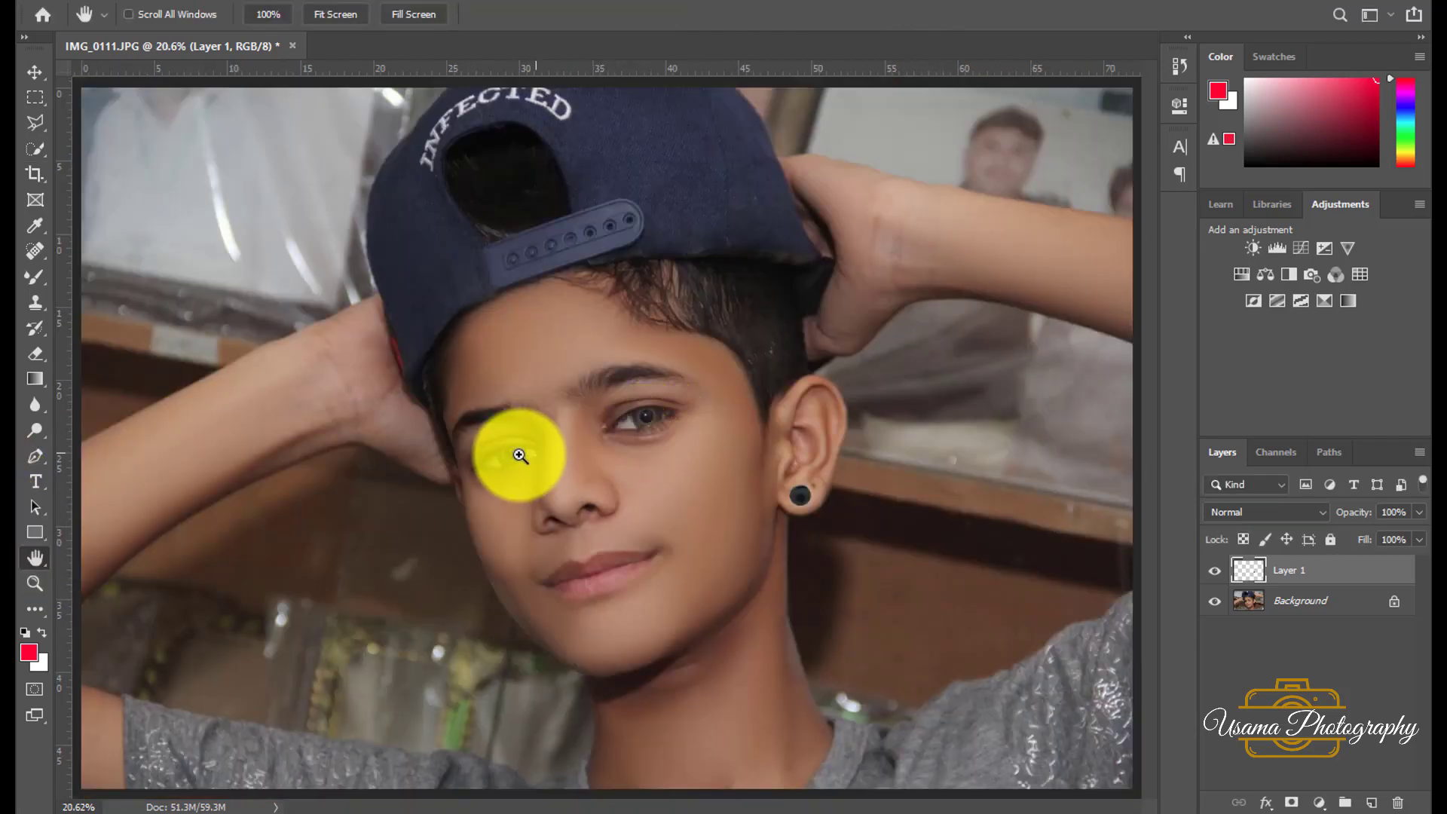
key(ctrl+e)
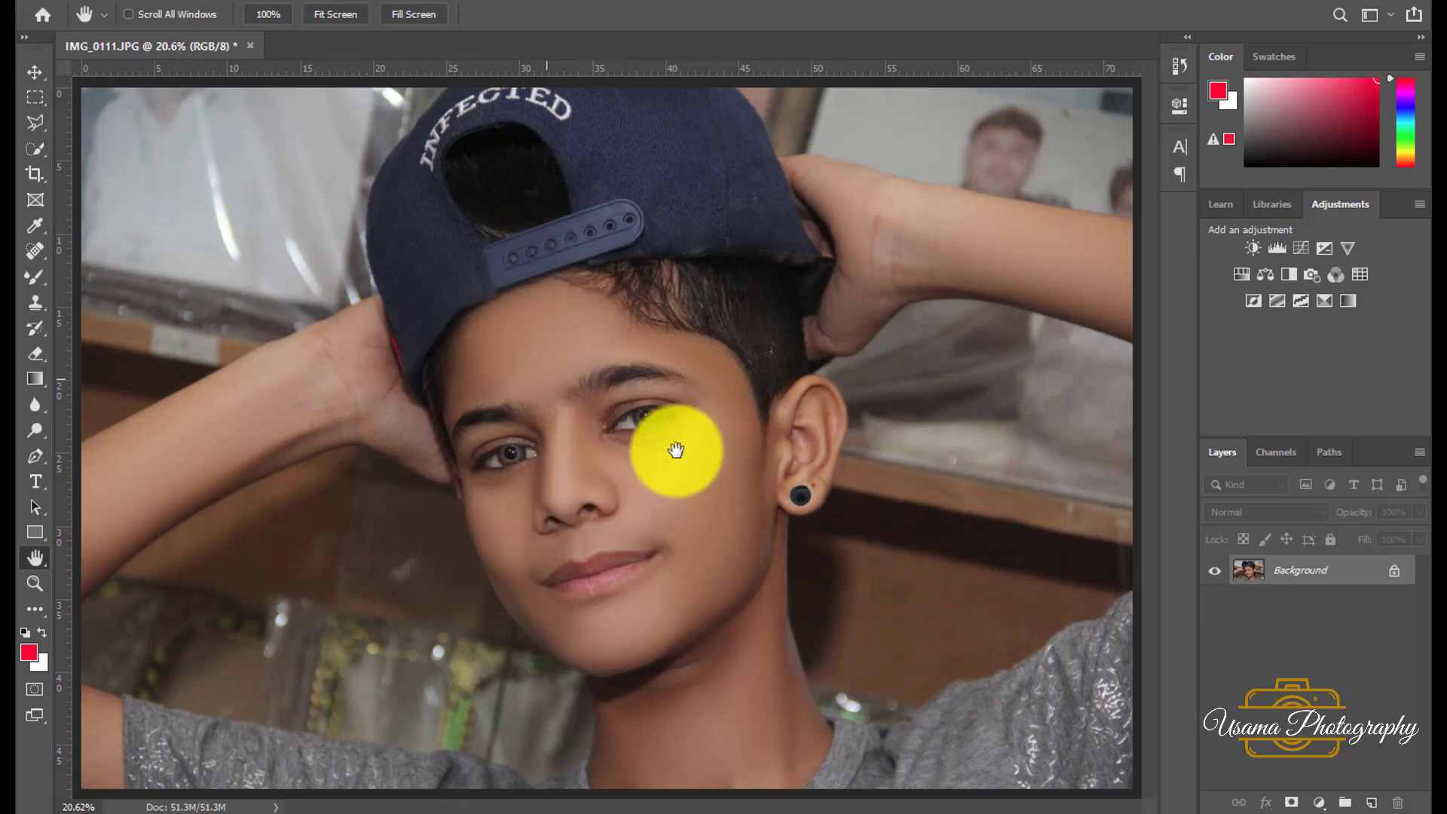
key(ctrl+j)
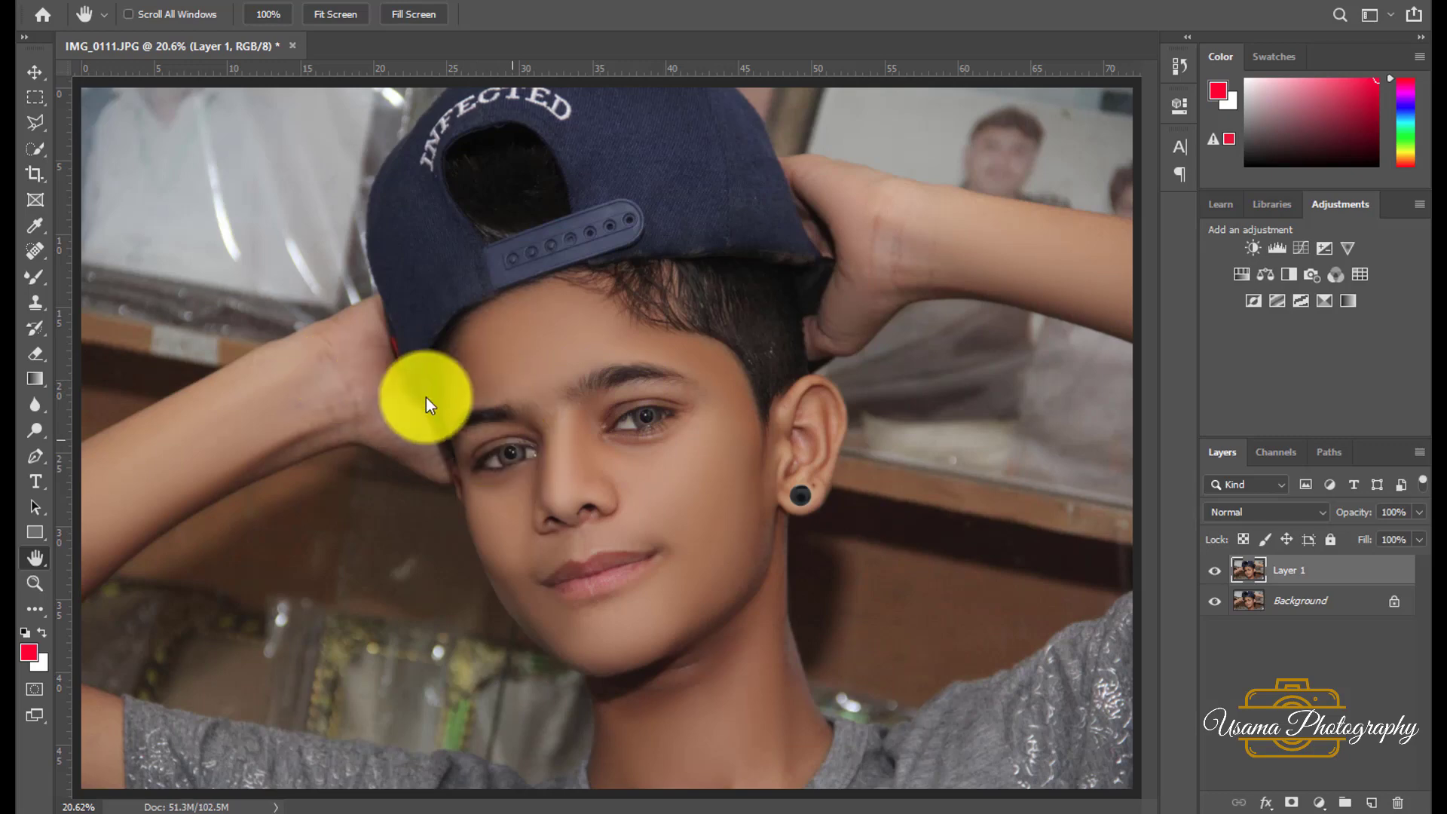
Step: In Camera Raw, set Highlights -100, Exposure -0.55, Shadows +100 and Whites +46
key(ctrl+shift+a)
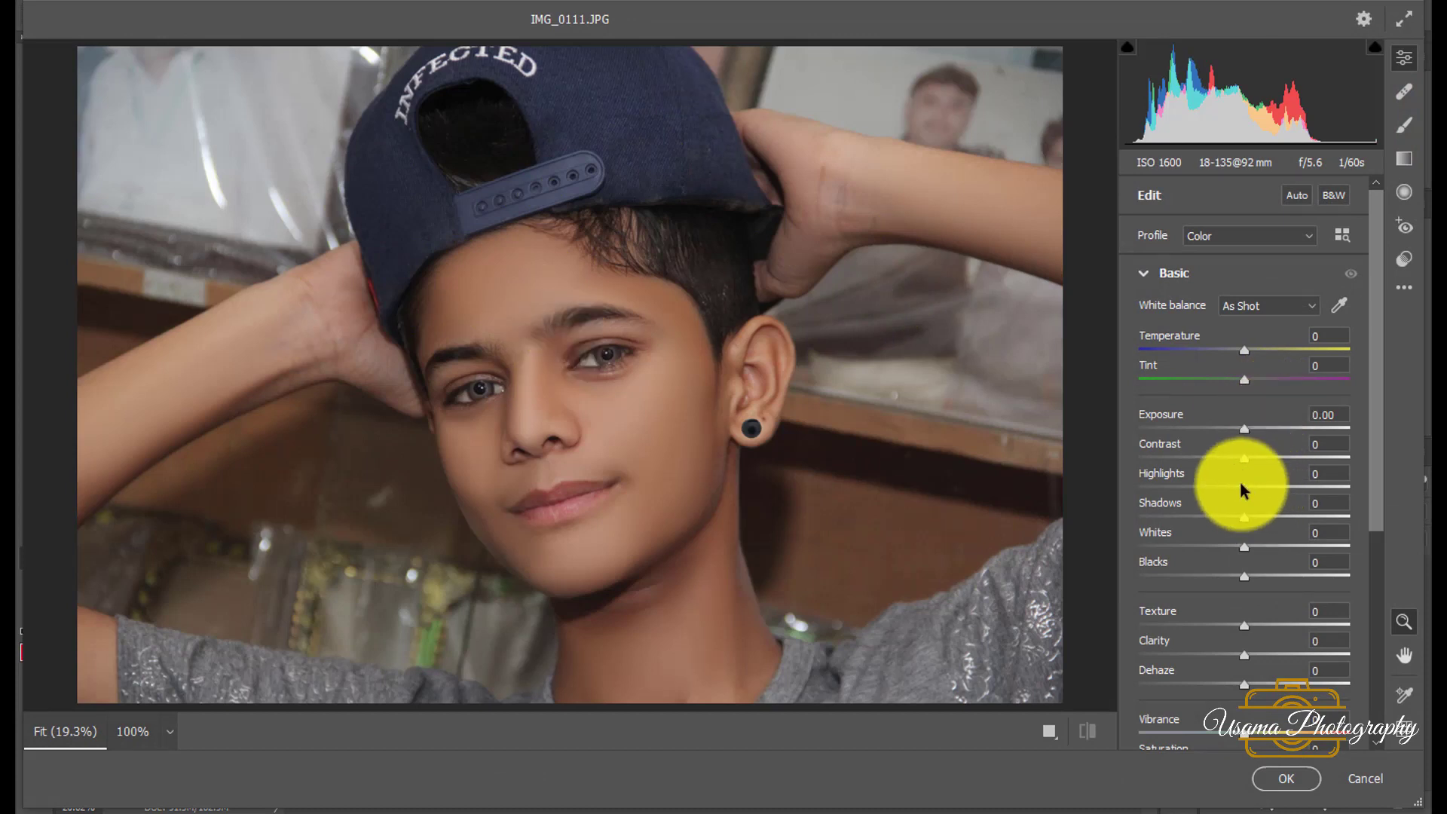
drag(1224, 494, 1028, 499)
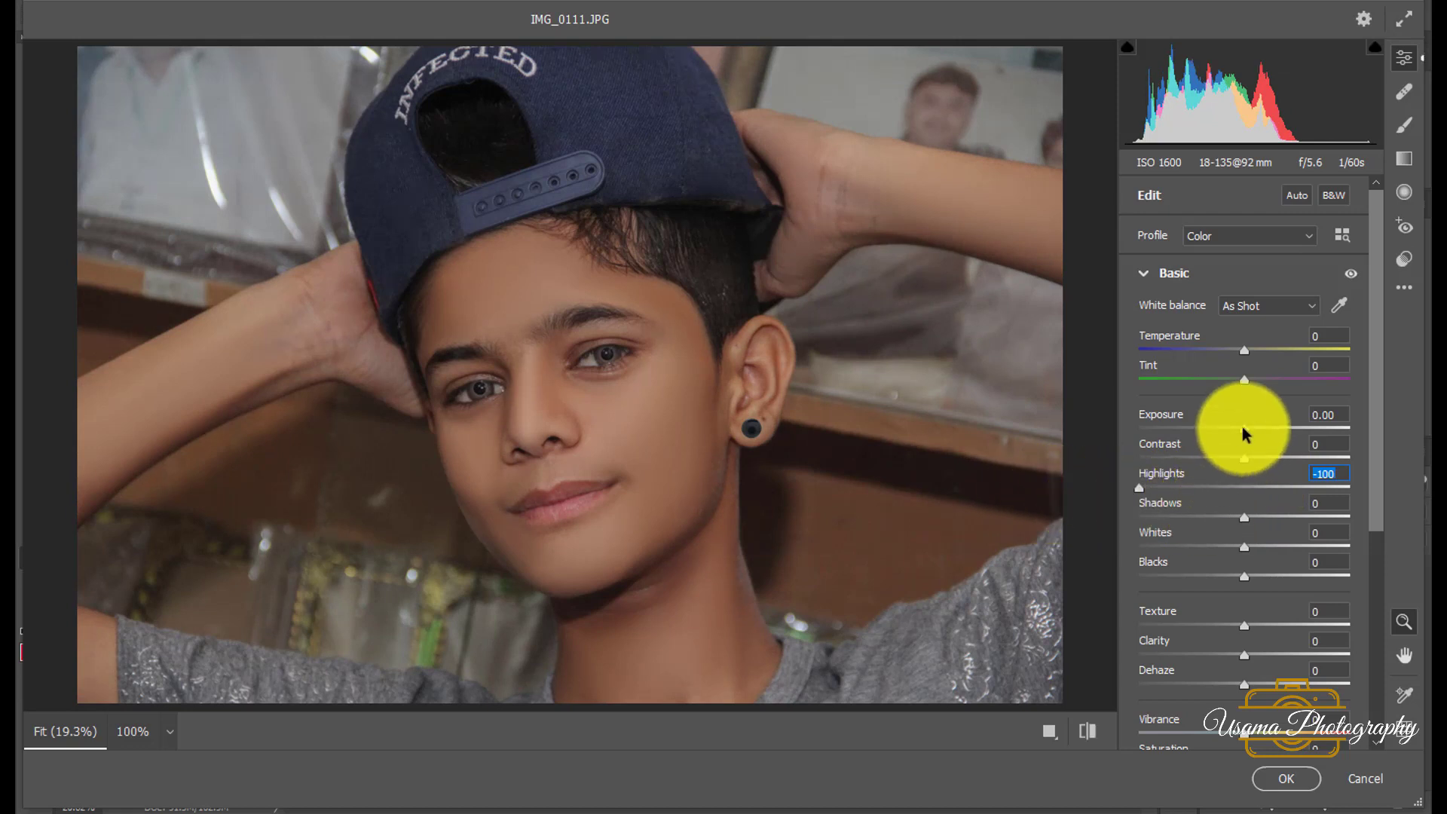
drag(1243, 435, 1234, 431)
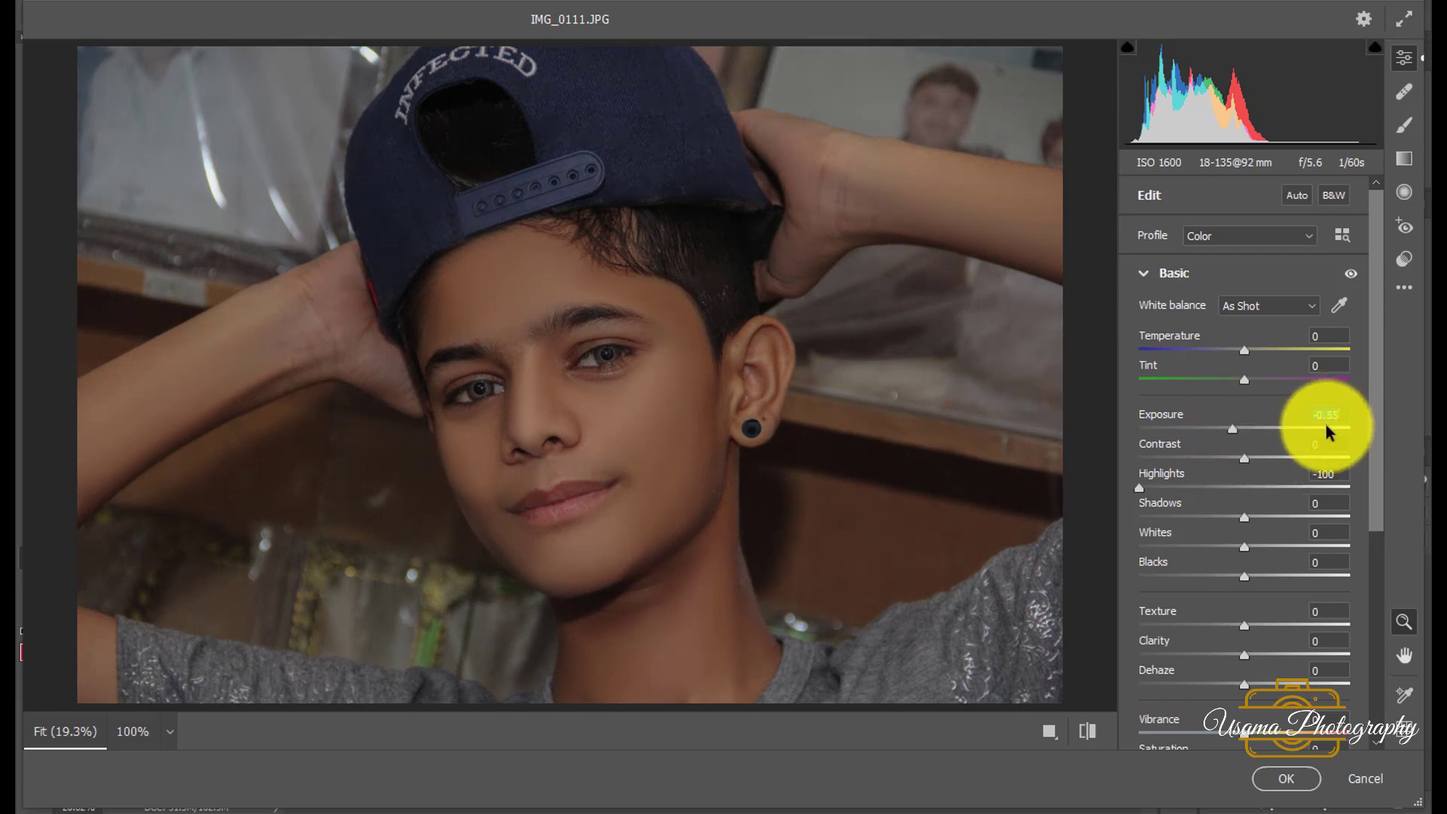
click(1326, 419)
scroll(1227, 501, down, 1)
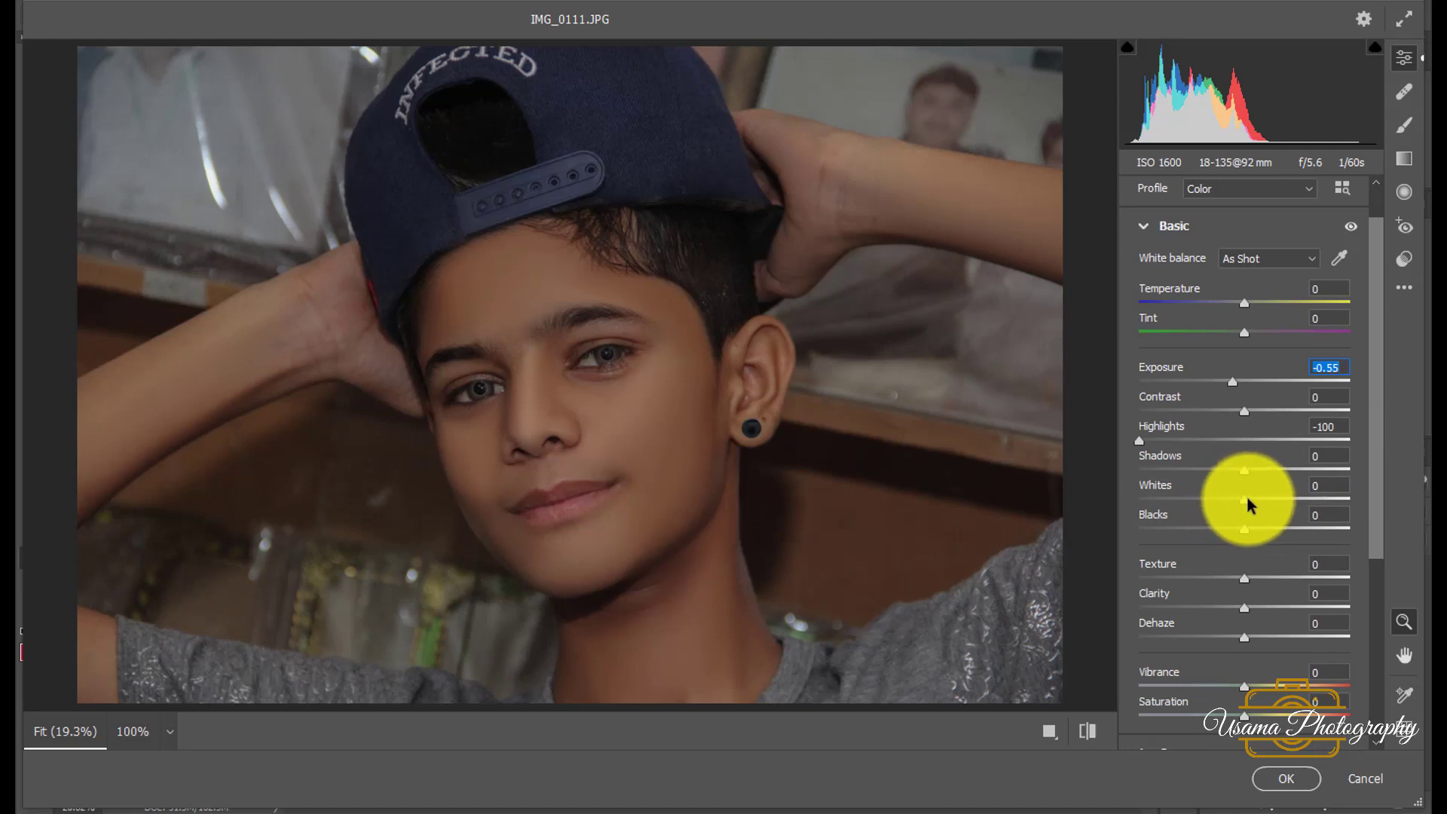
drag(1281, 471, 1360, 474)
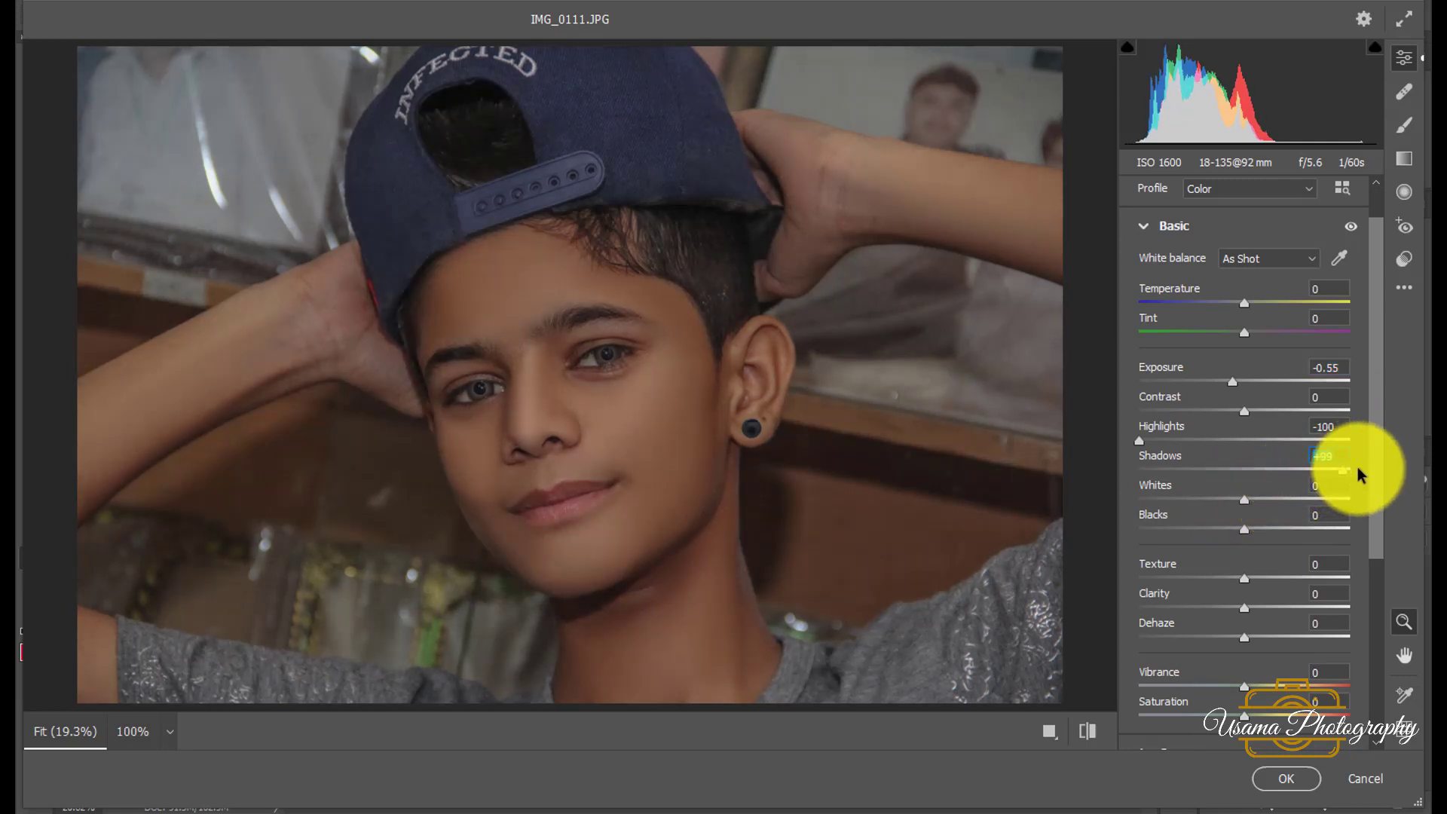
click(1294, 503)
mouse_move(1293, 503)
mouse_down()
mouse_move(1276, 508)
mouse_move(1269, 478)
mouse_move(1293, 503)
mouse_up()
scroll(1284, 565, down, 3)
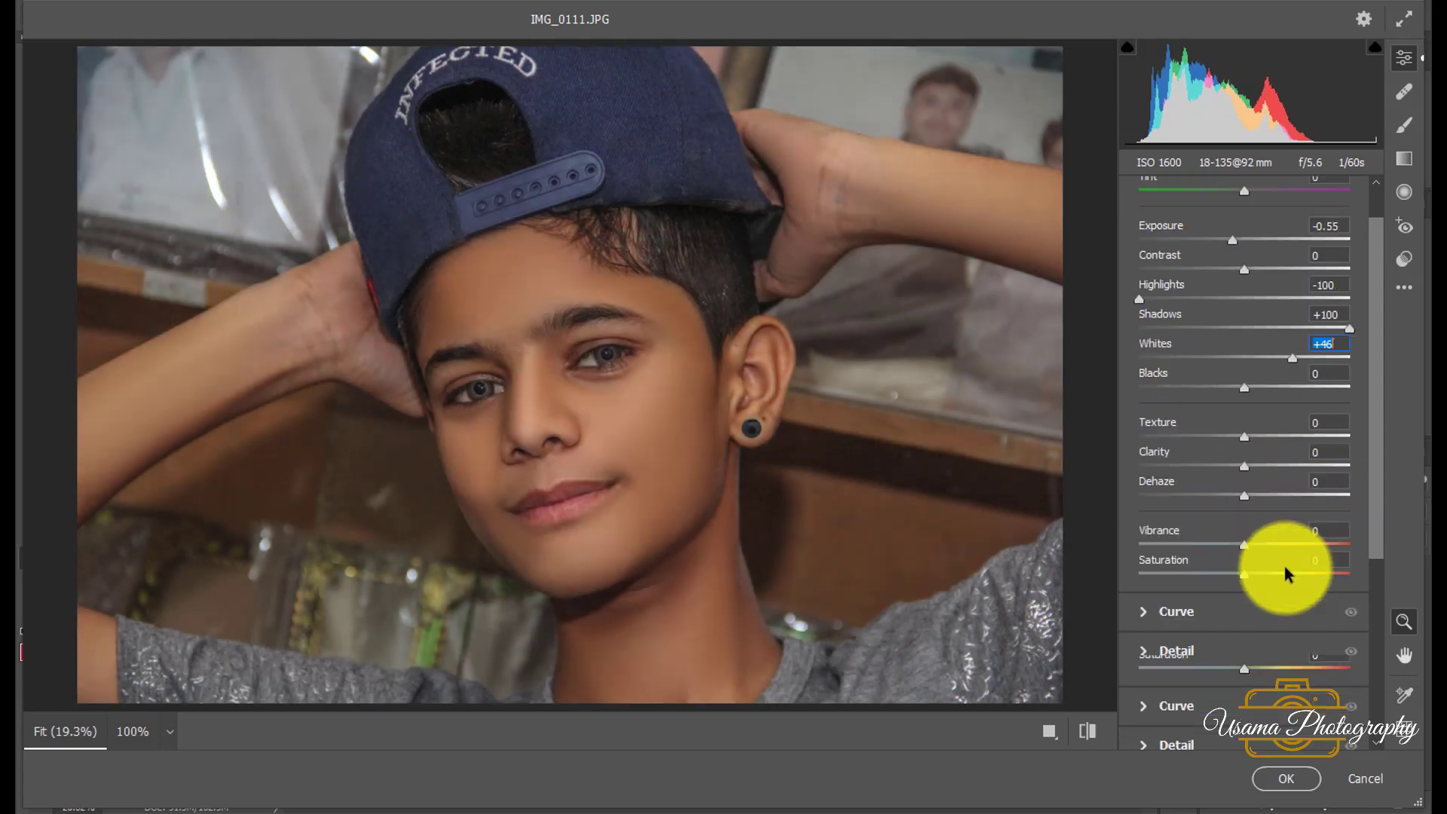
scroll(1284, 566, down, 3)
Step: Boost Reds saturation in the Color Mixer and apply the Camera Raw filter
click(1245, 532)
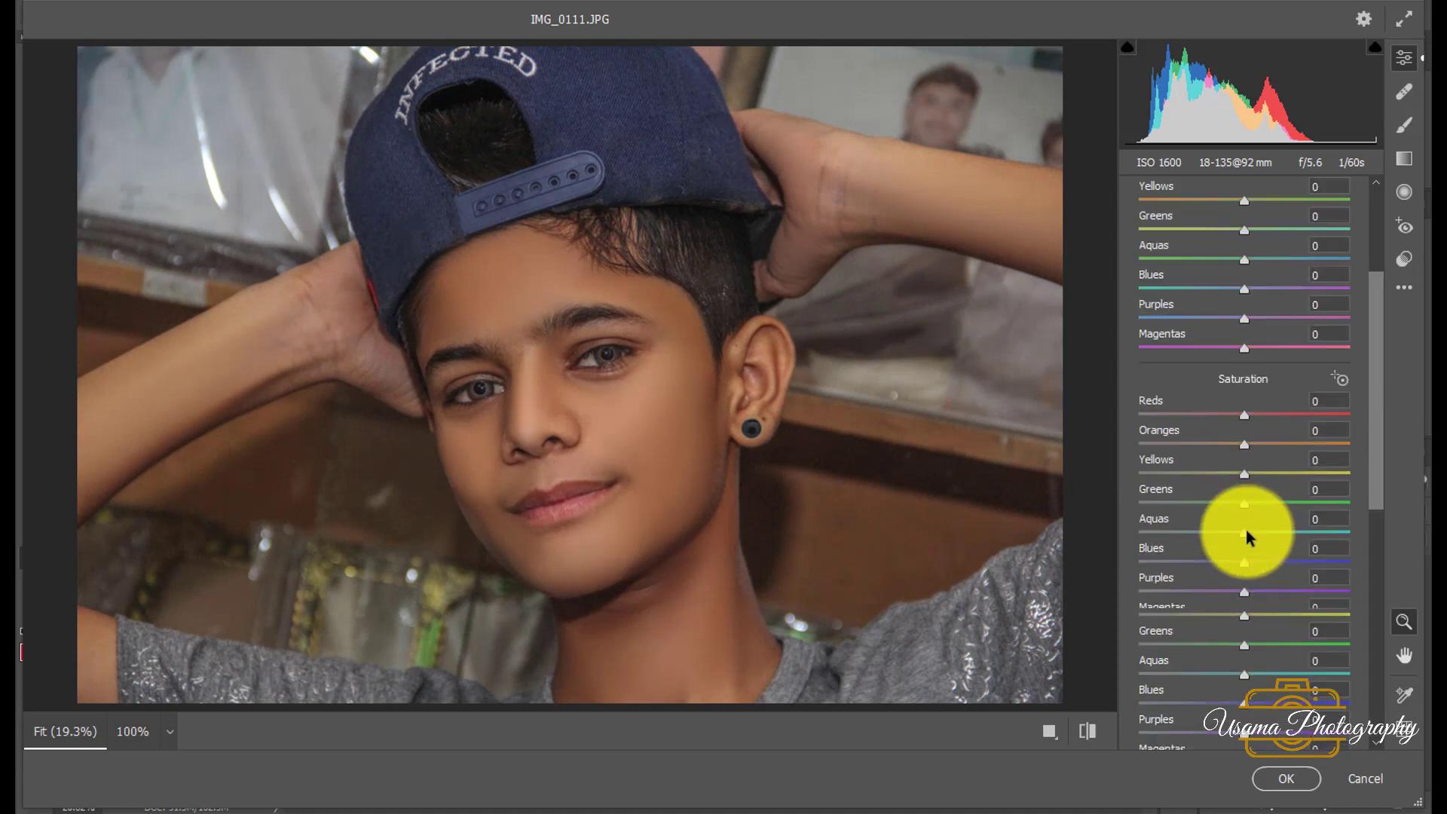
mouse_move(1279, 423)
mouse_down()
mouse_move(1372, 420)
mouse_move(1306, 428)
mouse_up()
scroll(1259, 604, down, 3)
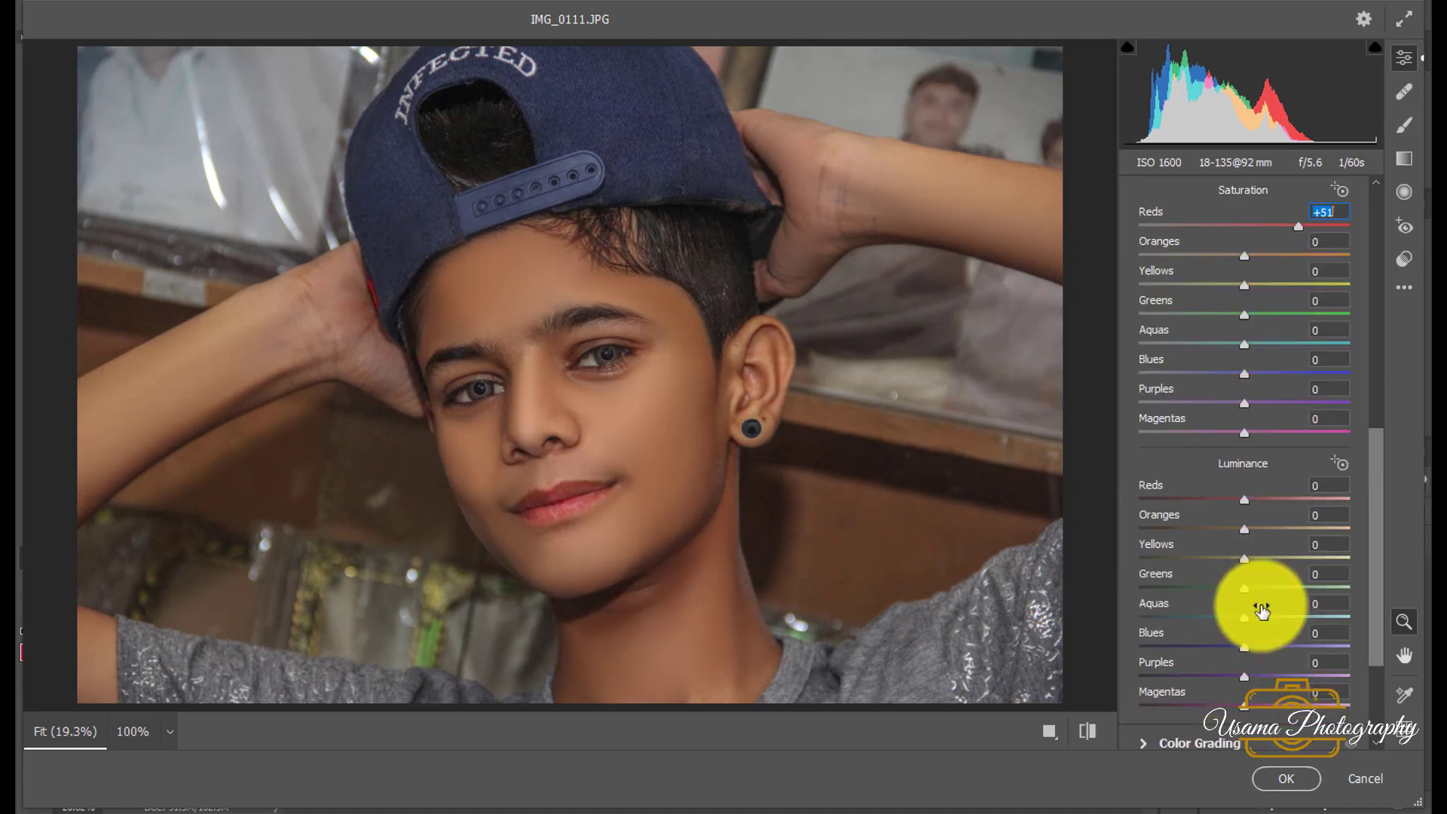
scroll(1260, 603, down, 3)
click(1295, 780)
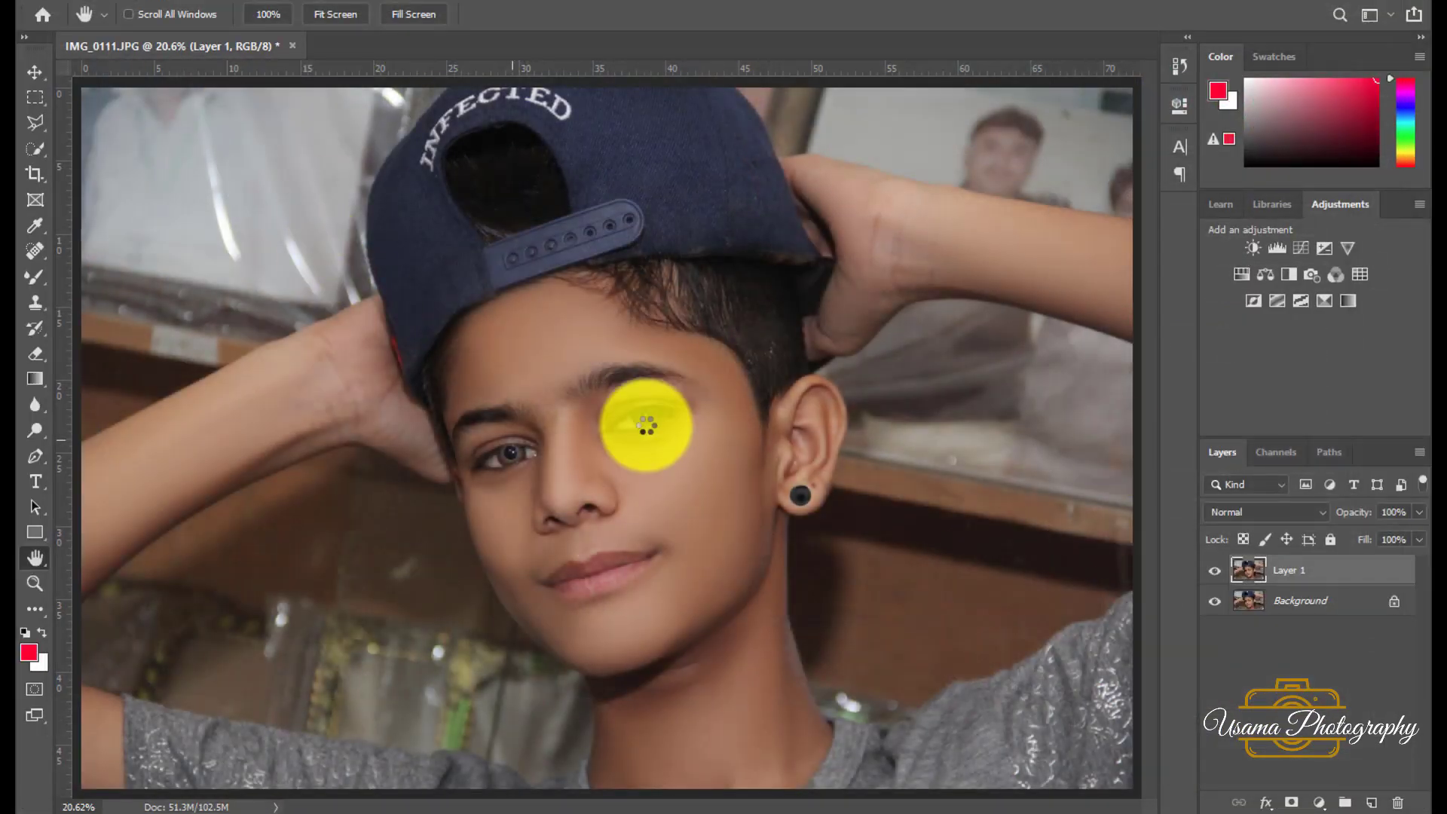
Step: Merge the adjusted layer down into the background photo
scroll(537, 369, down, 3)
scroll(537, 369, up, 2)
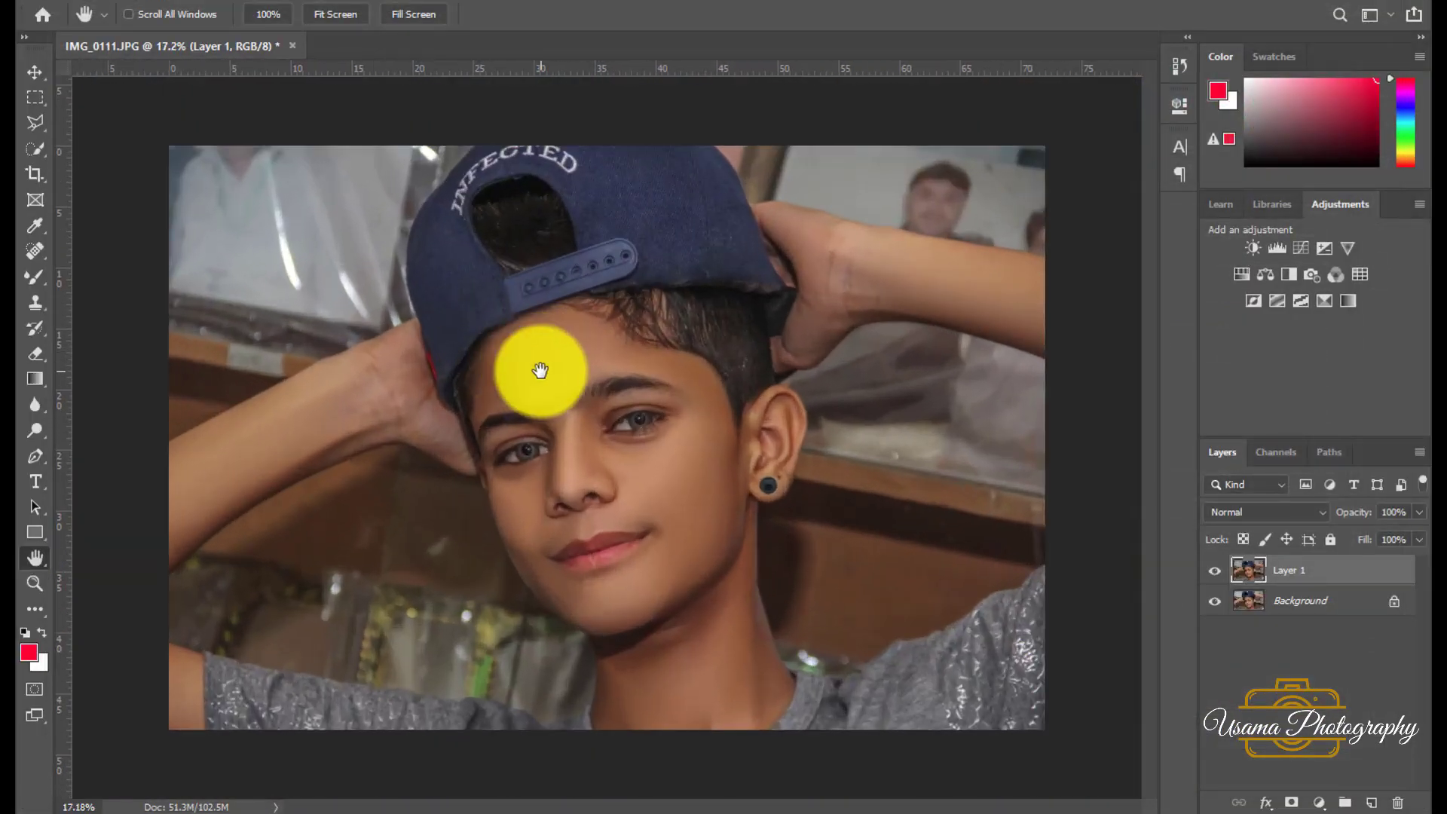
key(ctrl+e)
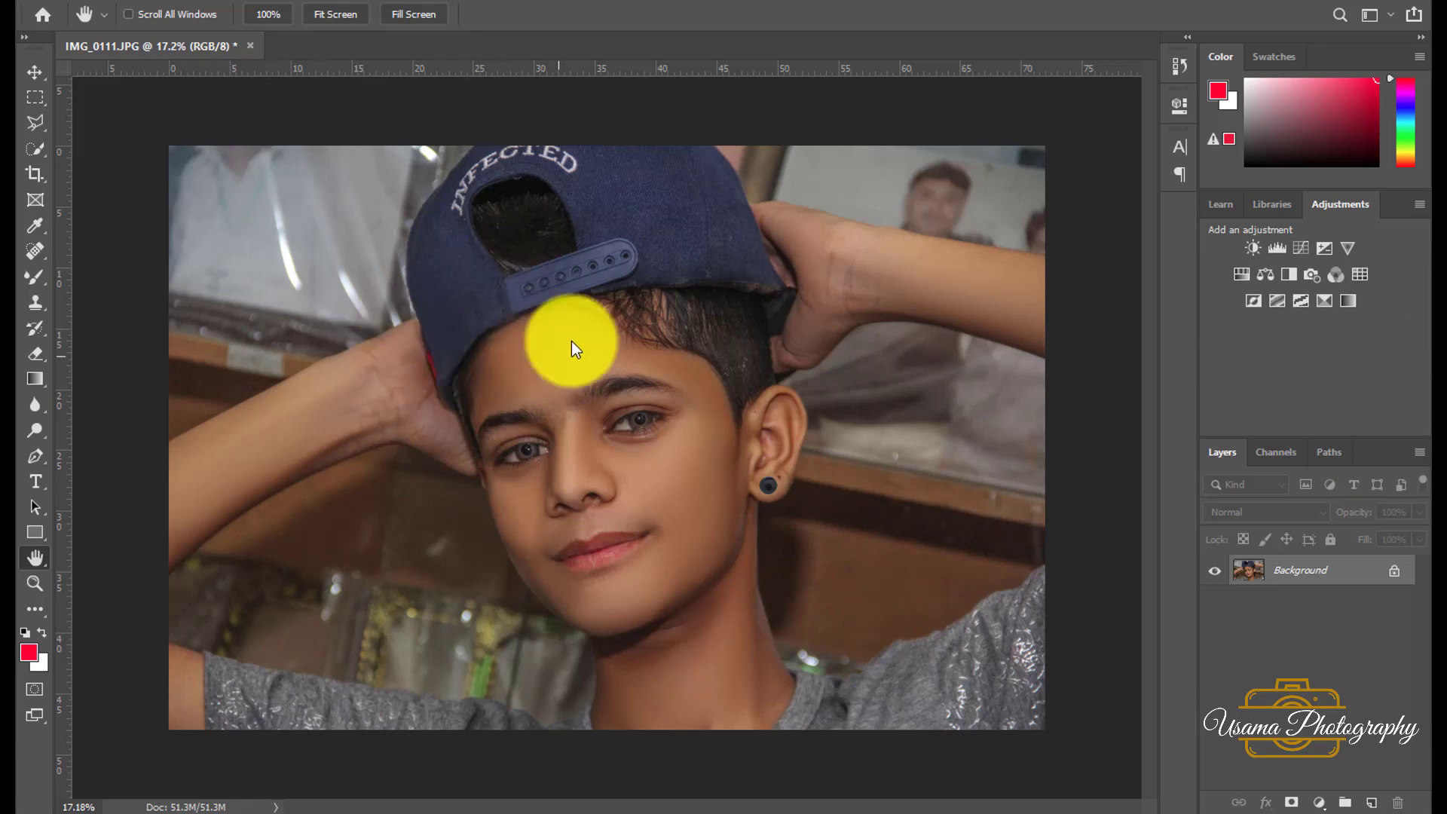
Step: Apply a Camera Raw vignette of about -63 to darken the corners
key(ctrl+shift+a)
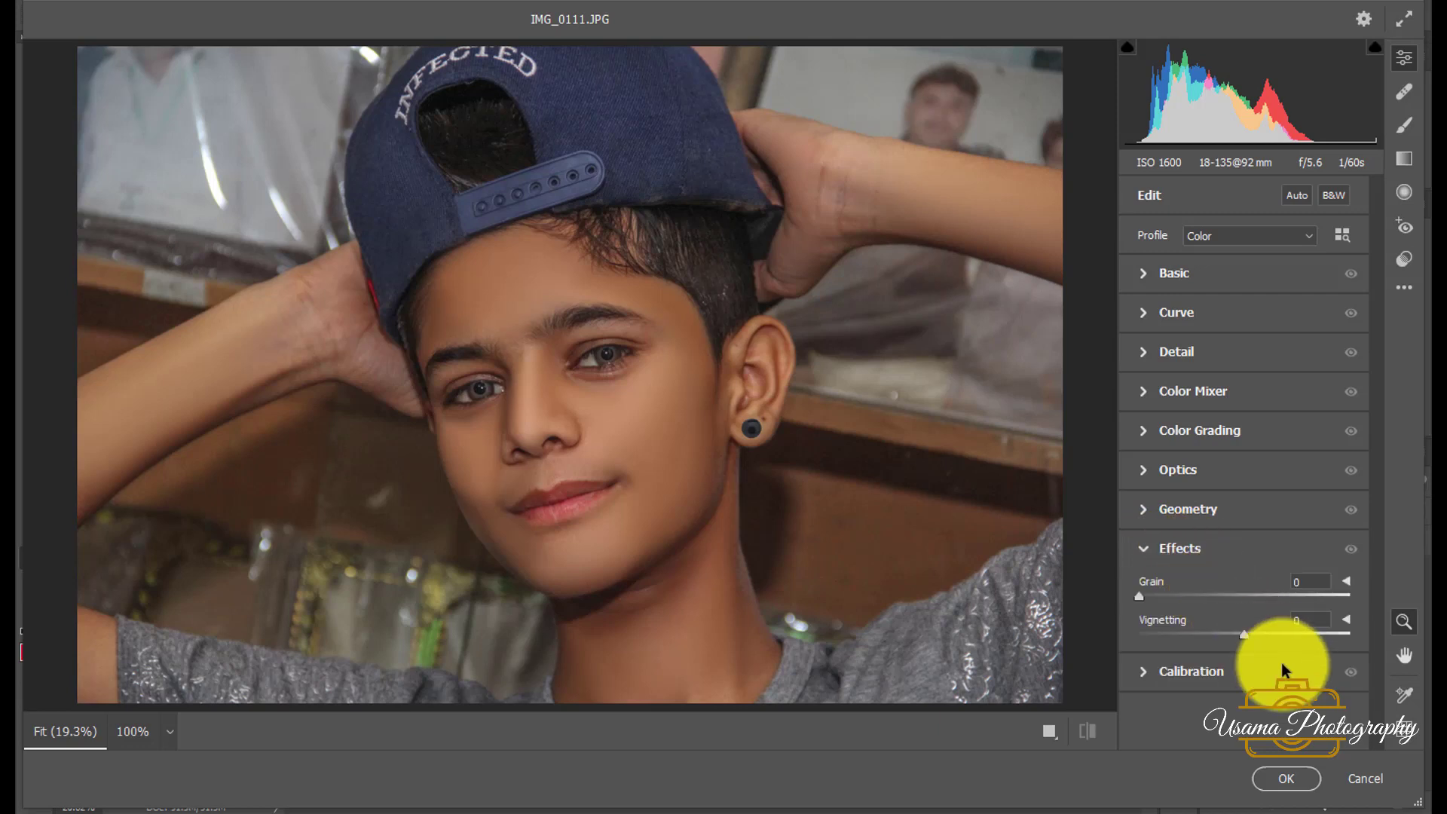
drag(1244, 634, 1181, 635)
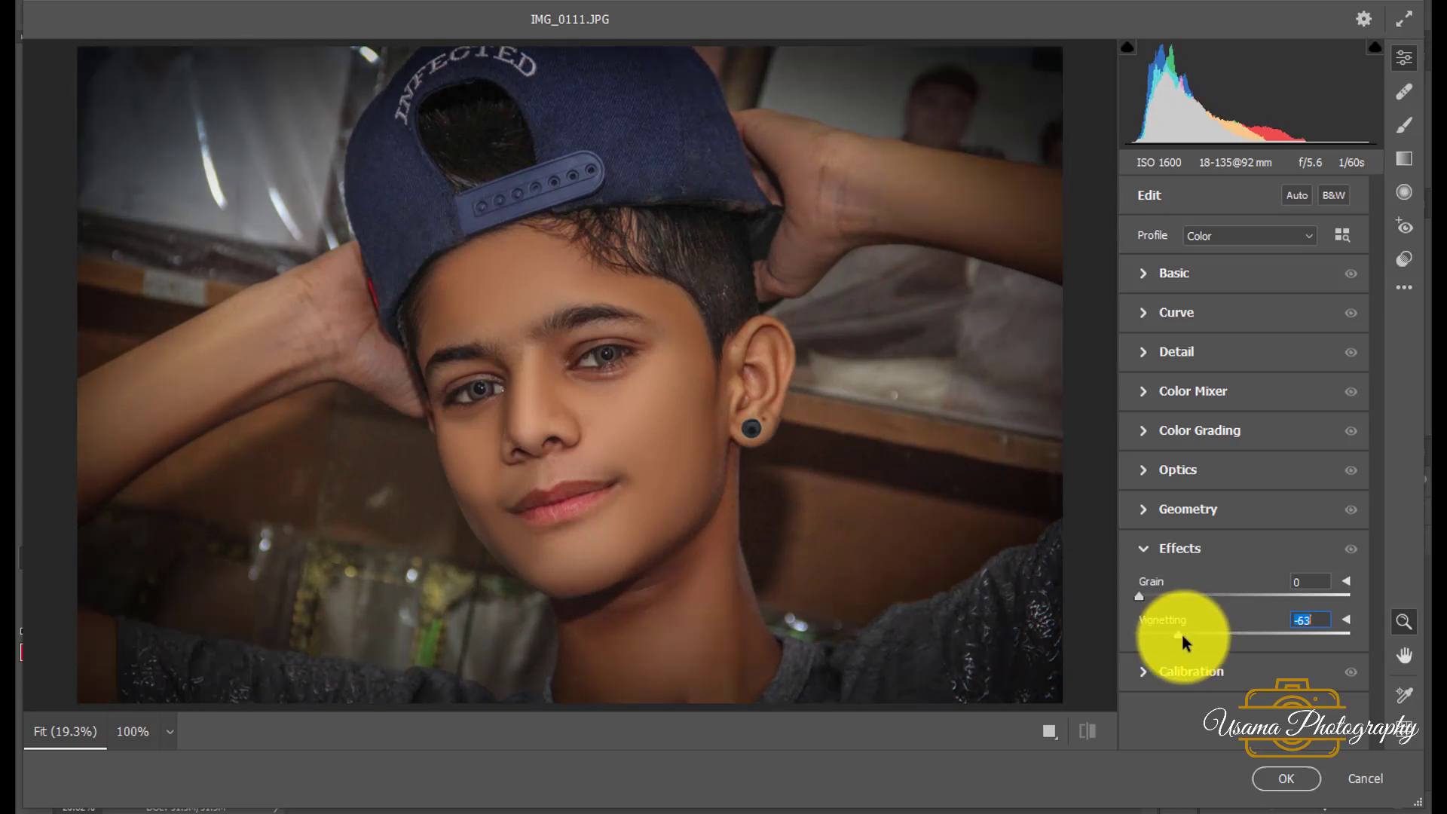
click(1274, 778)
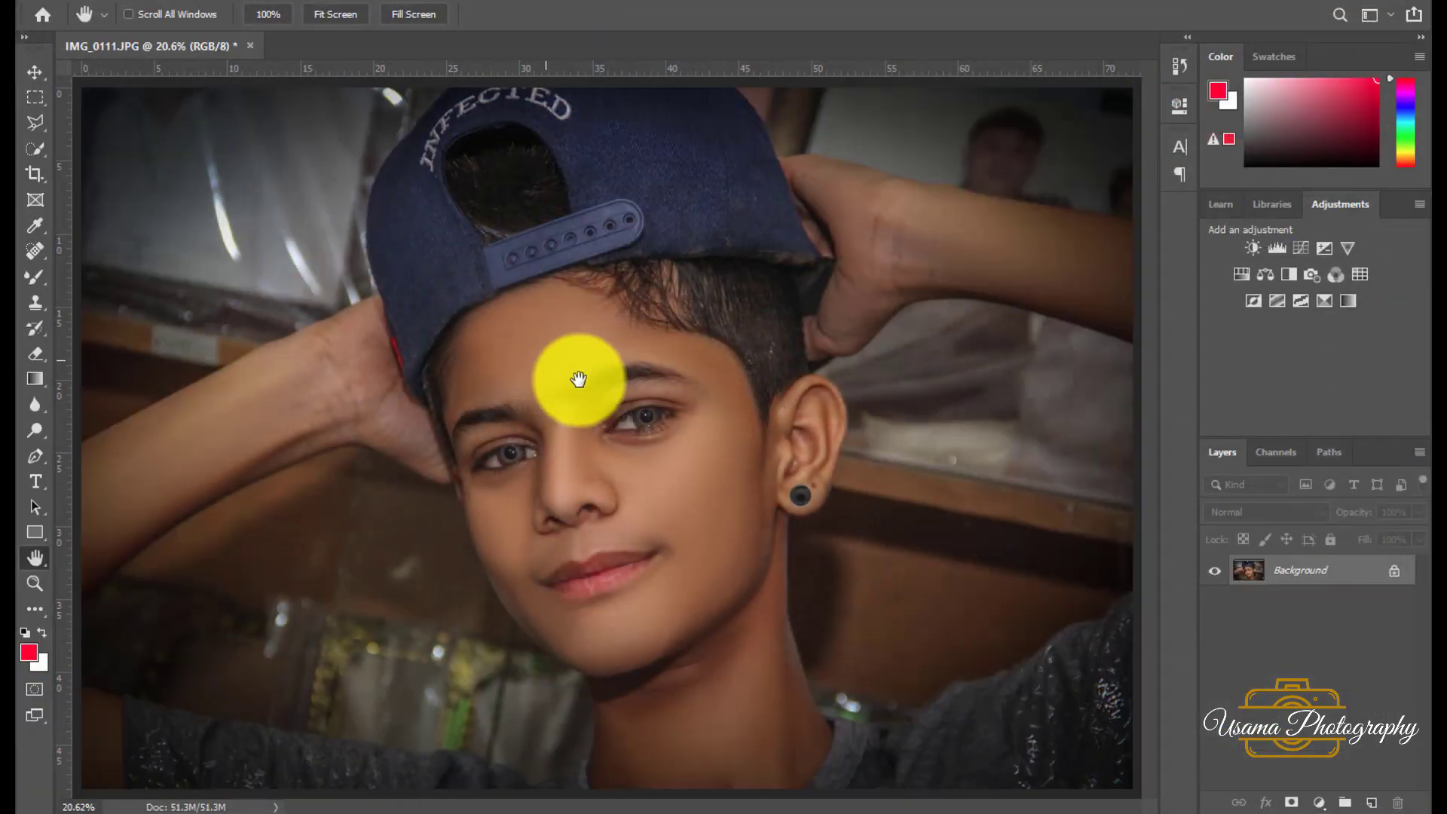
scroll(585, 383, down, 2)
scroll(586, 383, down, 1)
Step: Duplicate the photo, apply Gaussian Blur radius 22.2, and hide it with an inverted mask
scroll(585, 384, up, 1)
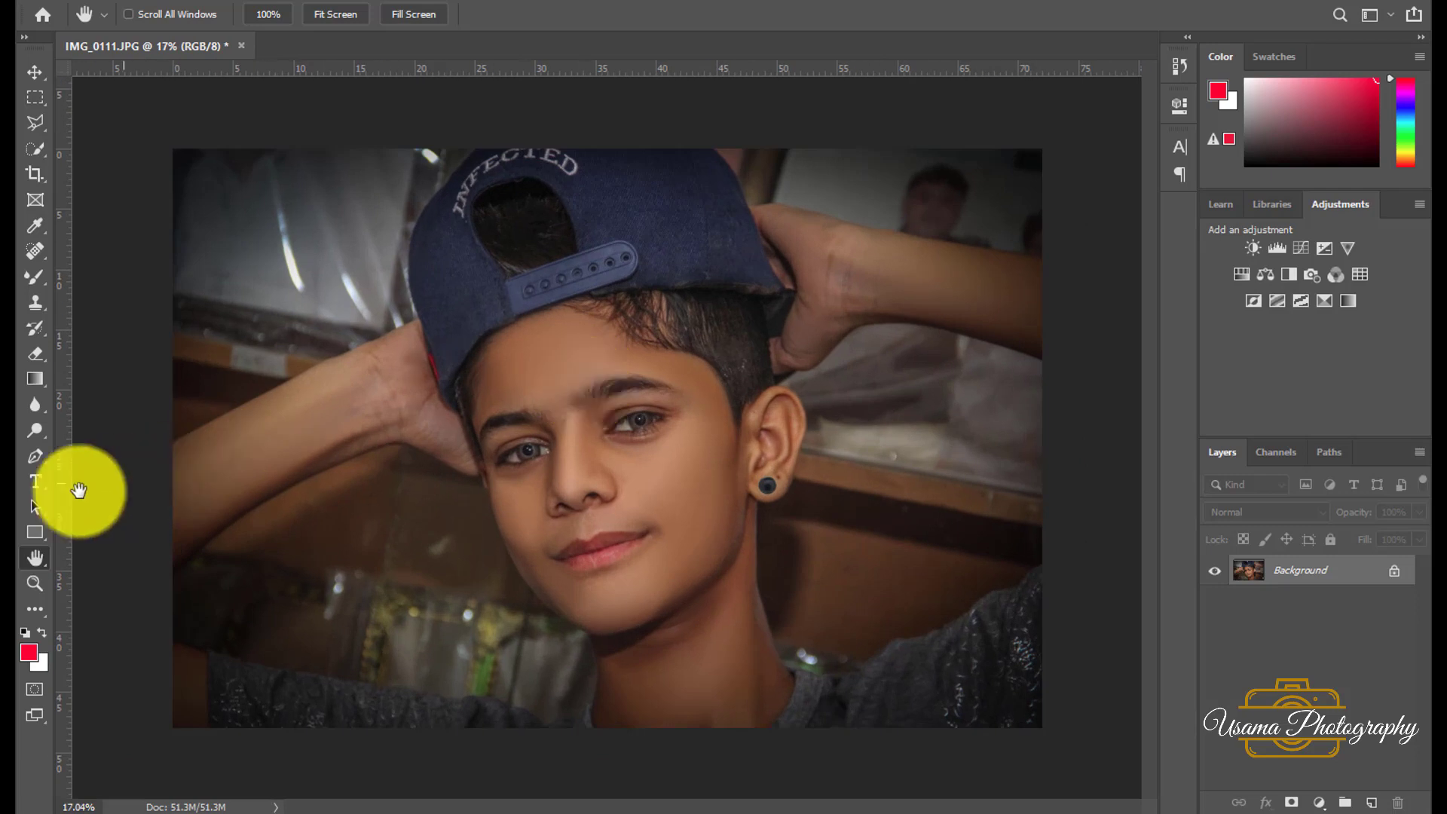
double_click(36, 558)
key(ctrl+j)
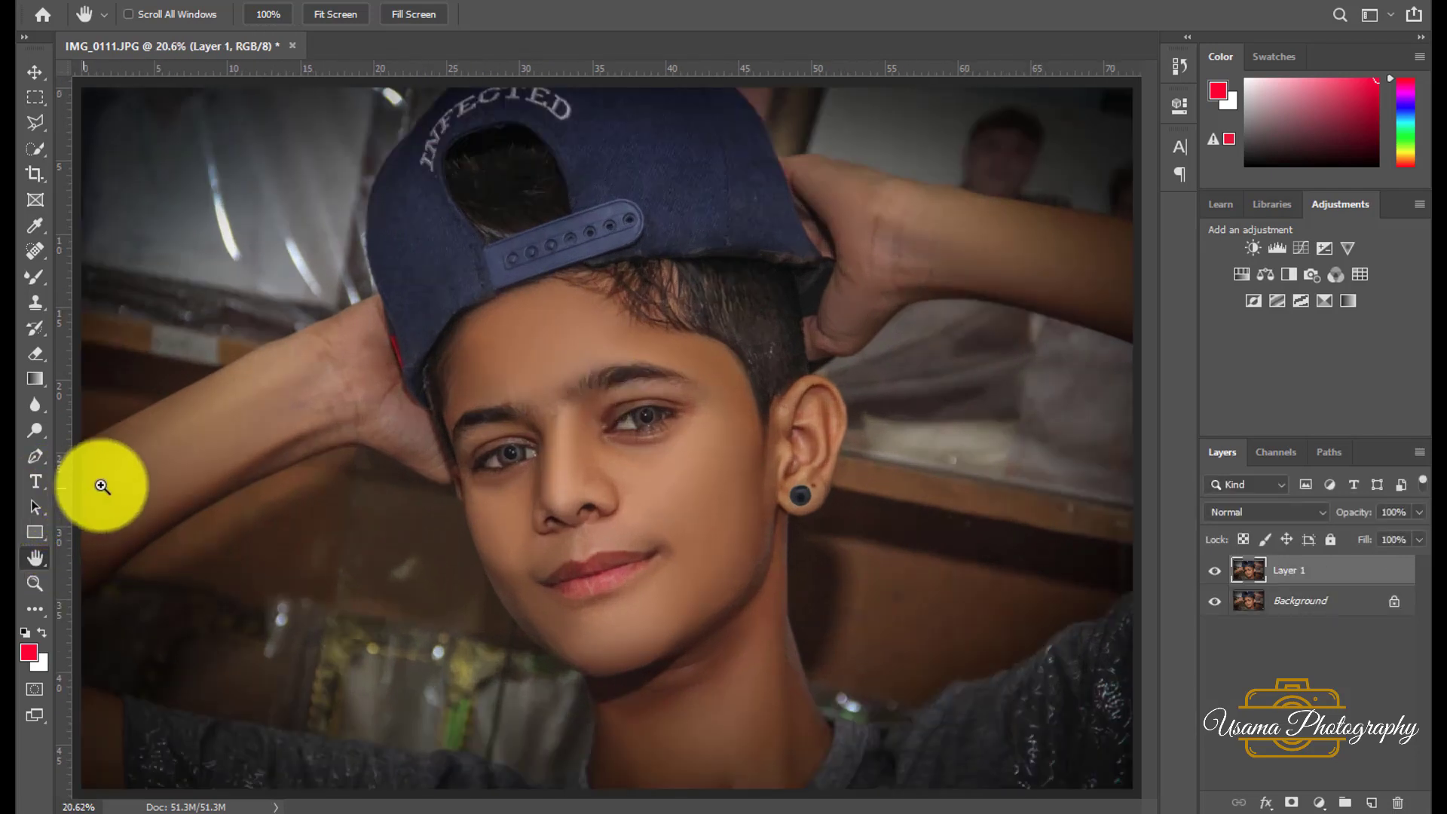
click(305, 3)
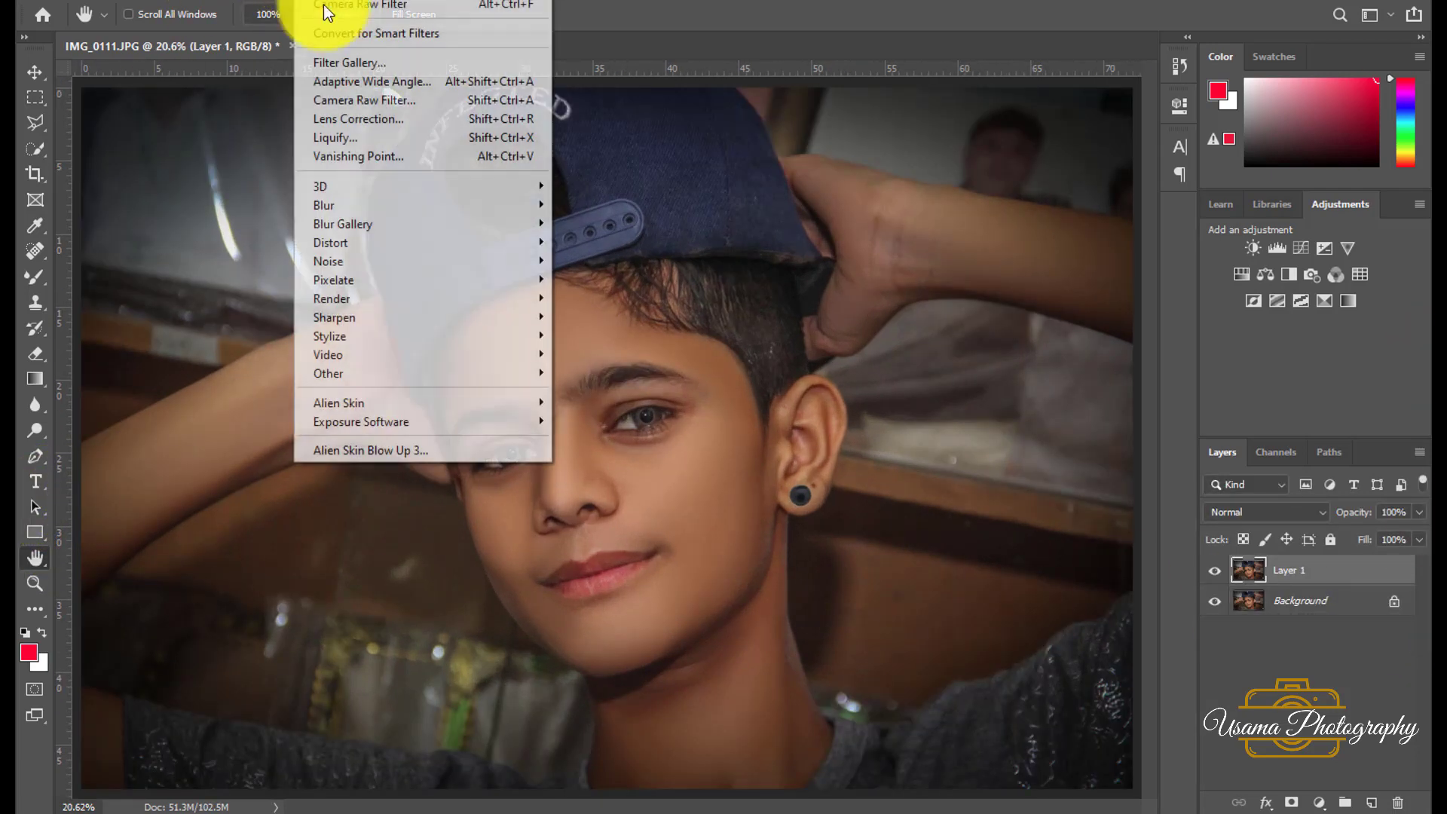
mouse_move(373, 205)
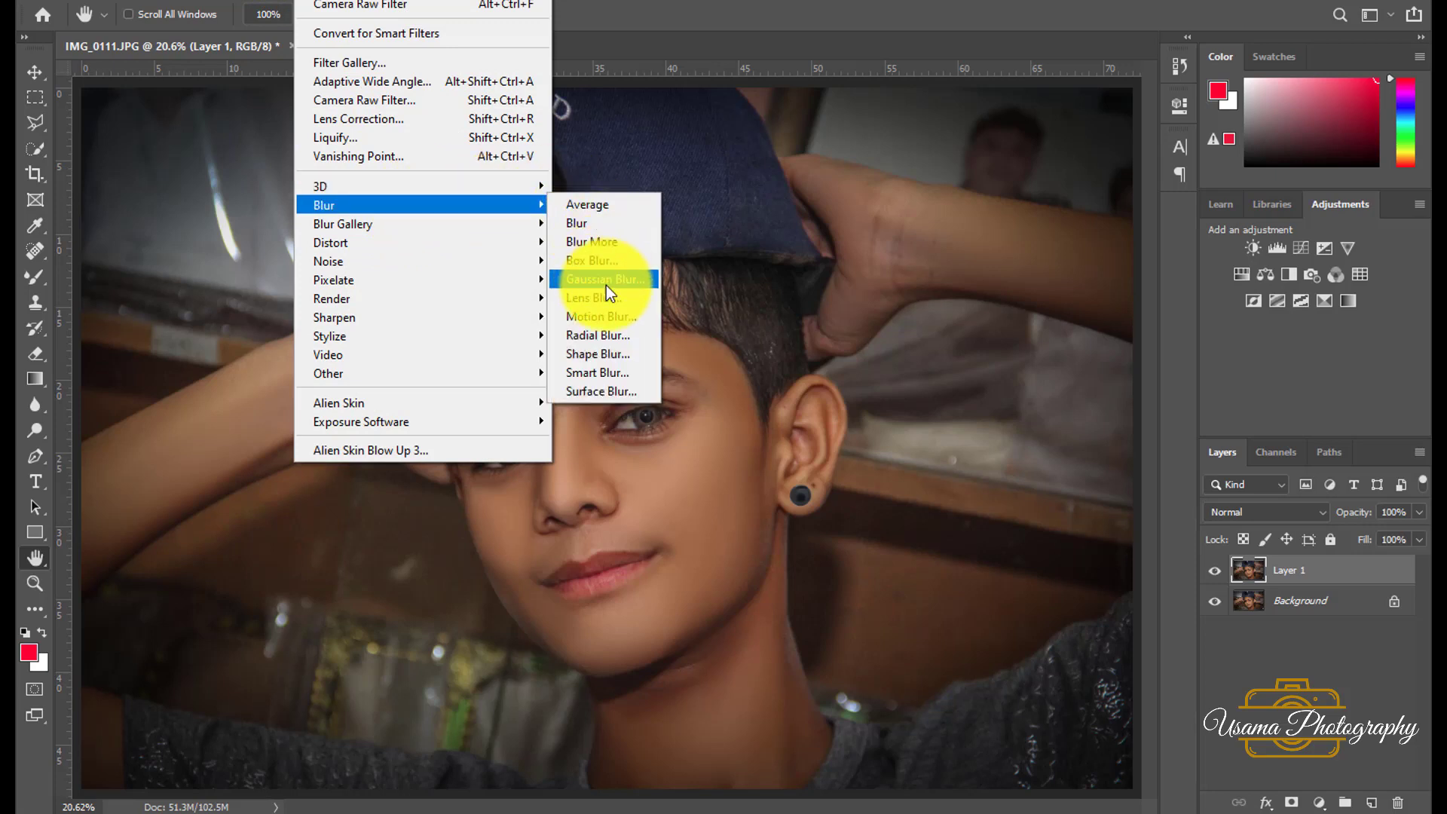
click(607, 280)
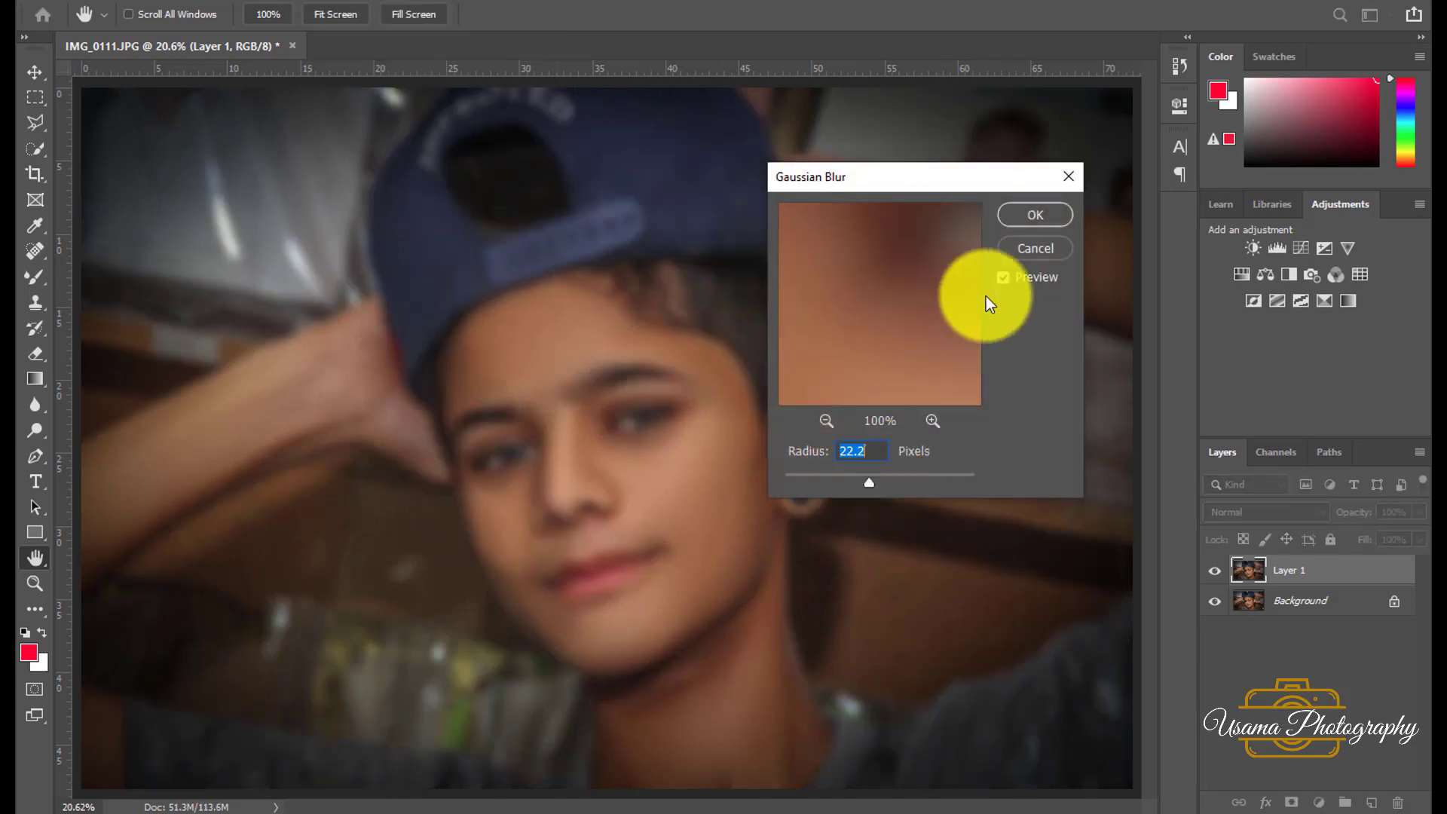
click(1034, 216)
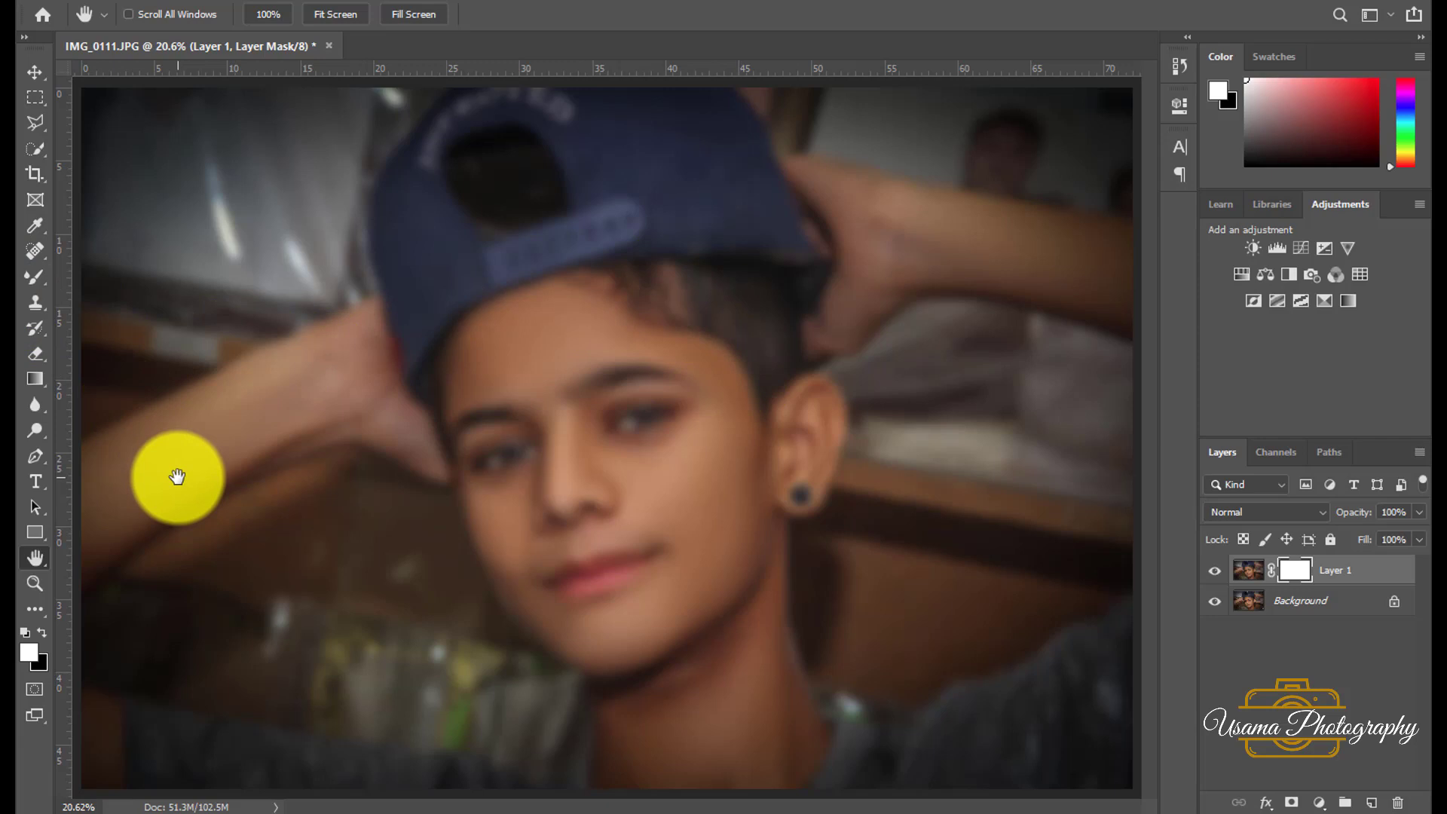
key(ctrl+i)
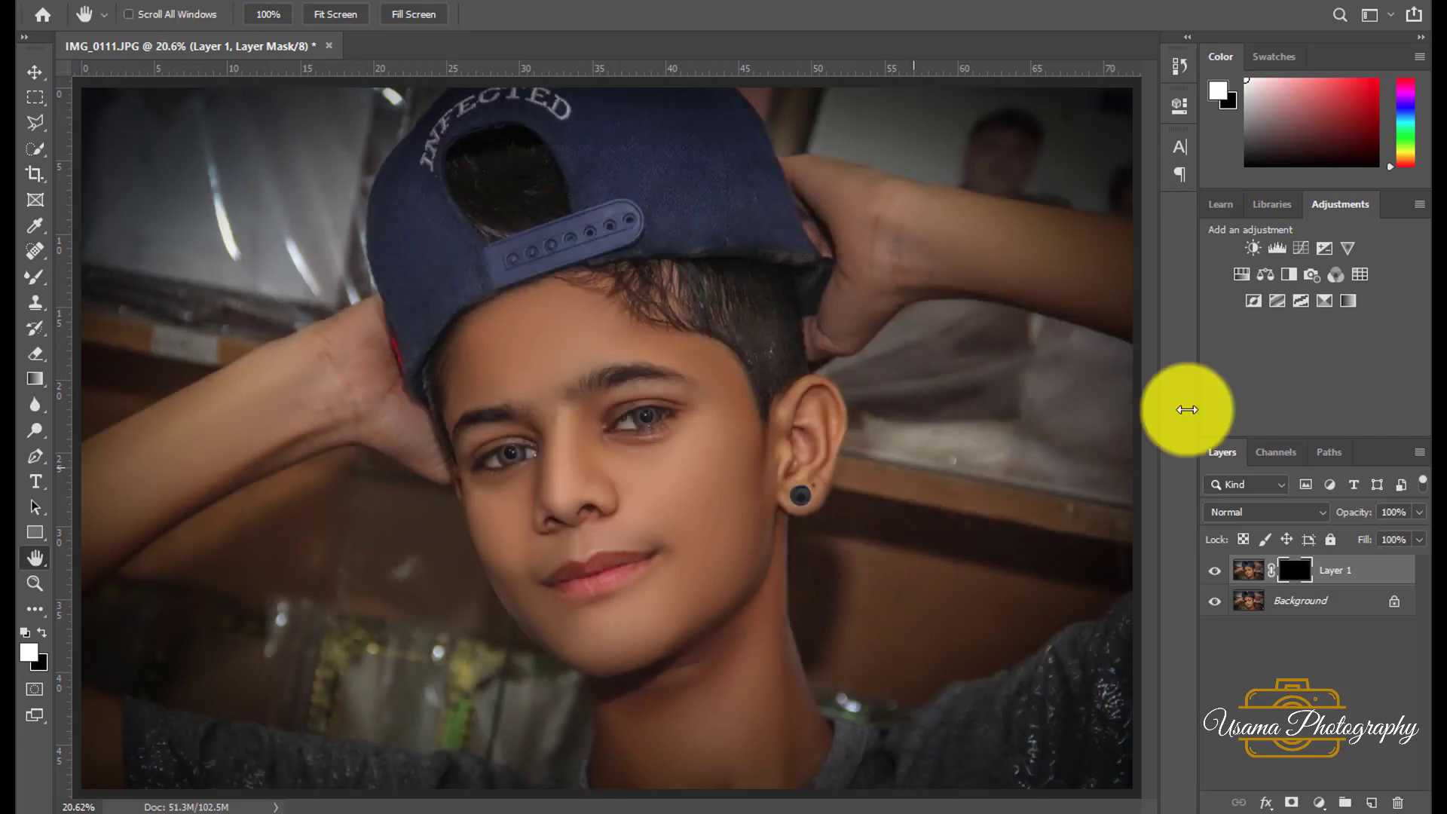
Step: Paint the mask with a large Brush to reveal blur over the upper-right and left background
click(35, 277)
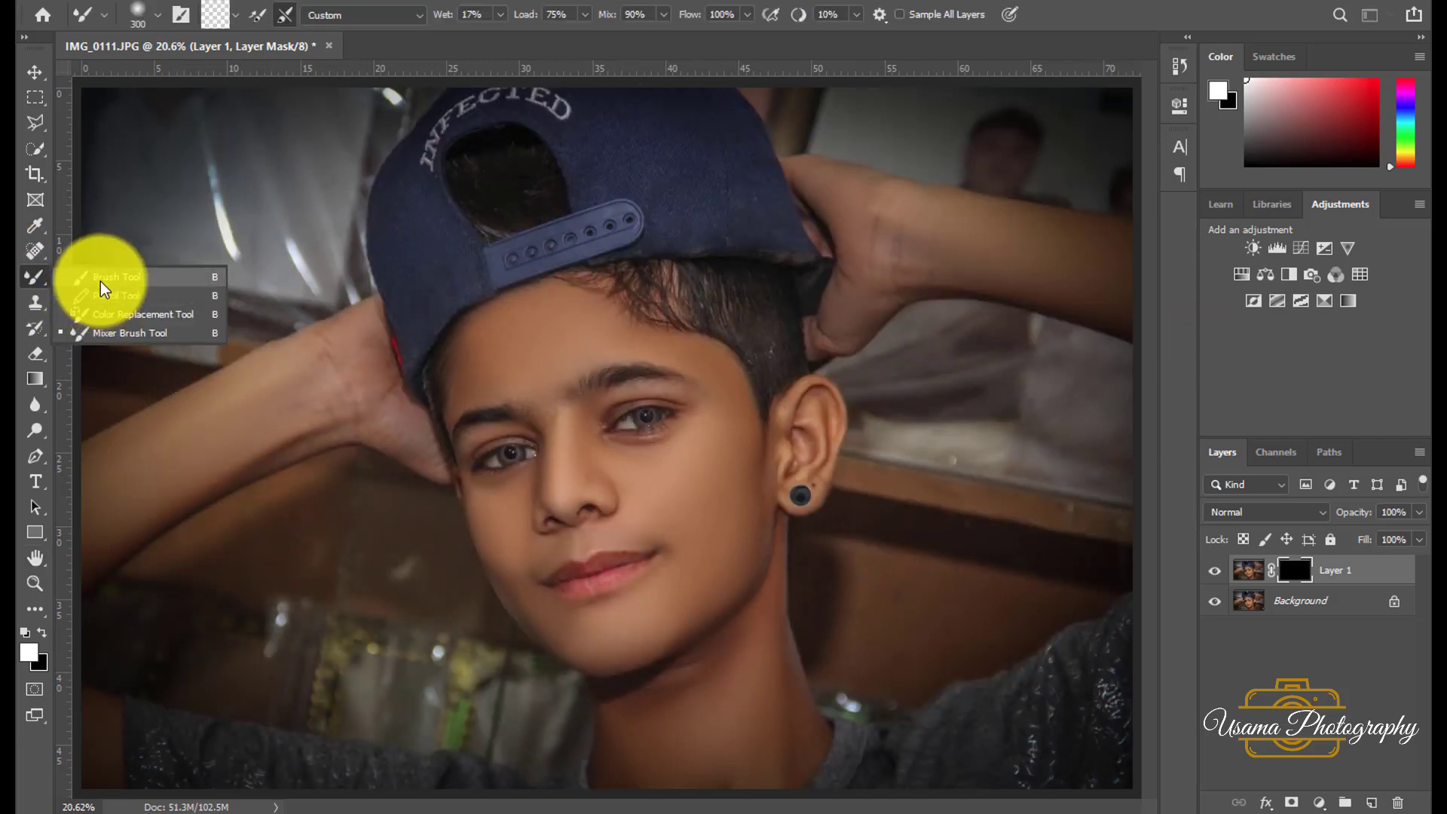
click(101, 280)
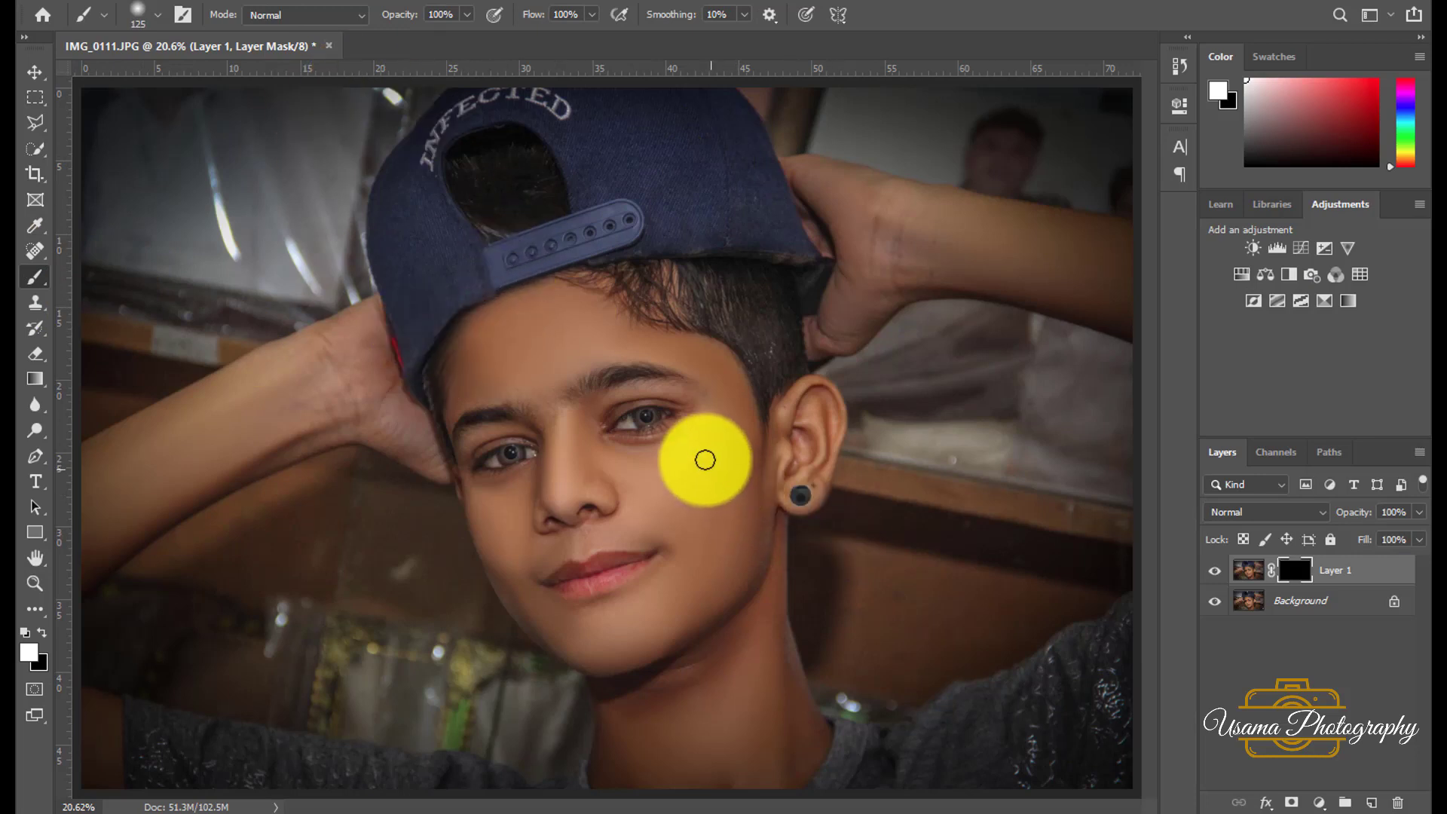
key(bracketright)
key(bracketright)
key(bracketright)
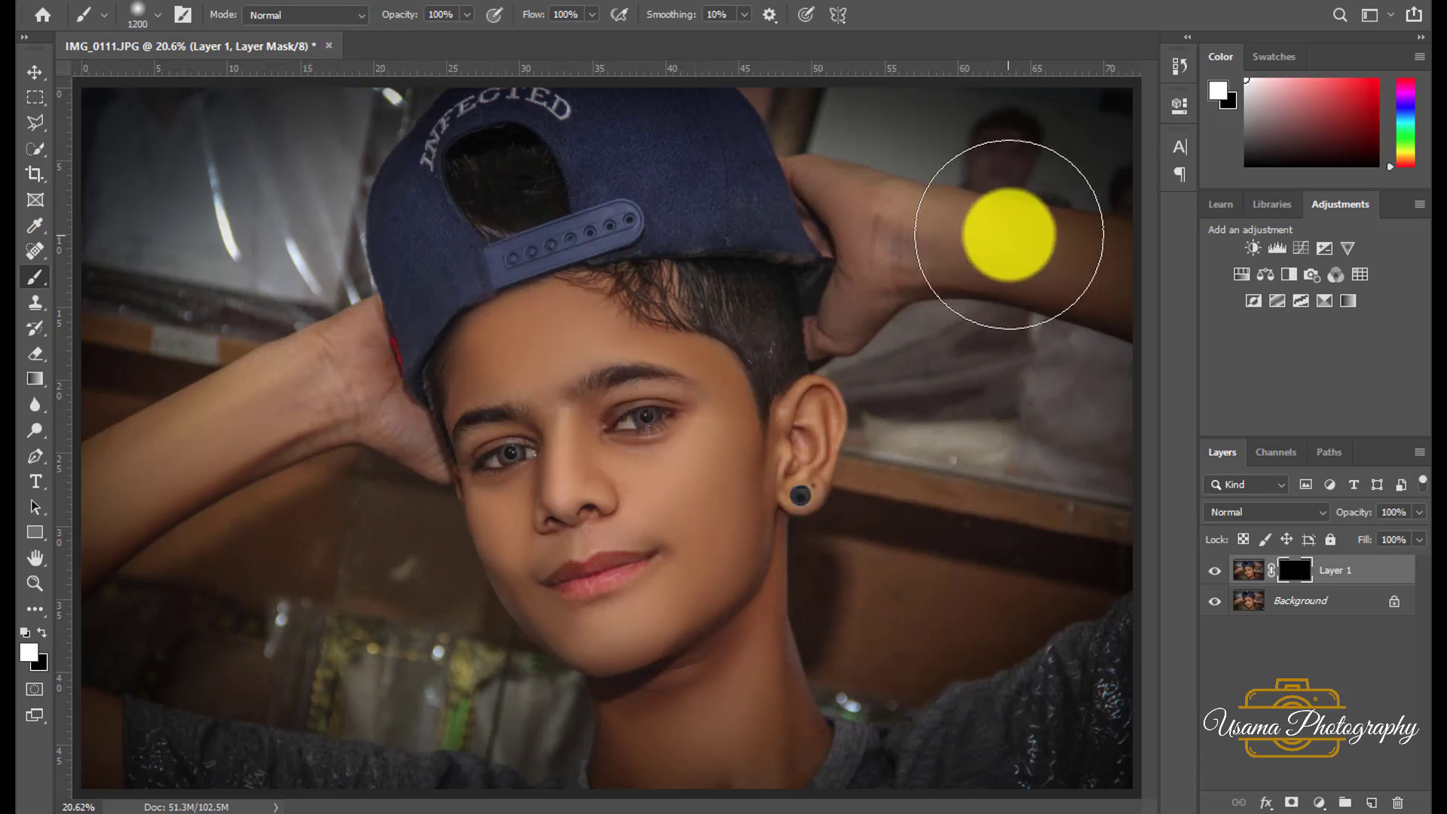
key(bracketright)
mouse_move(1000, 233)
mouse_down()
mouse_move(972, 172)
mouse_move(992, 701)
mouse_move(1073, 378)
mouse_move(1072, 608)
mouse_move(995, 671)
mouse_move(672, 766)
mouse_move(129, 543)
mouse_move(106, 396)
mouse_move(110, 575)
mouse_move(197, 649)
mouse_move(214, 552)
mouse_move(138, 313)
mouse_up()
key(bracketleft)
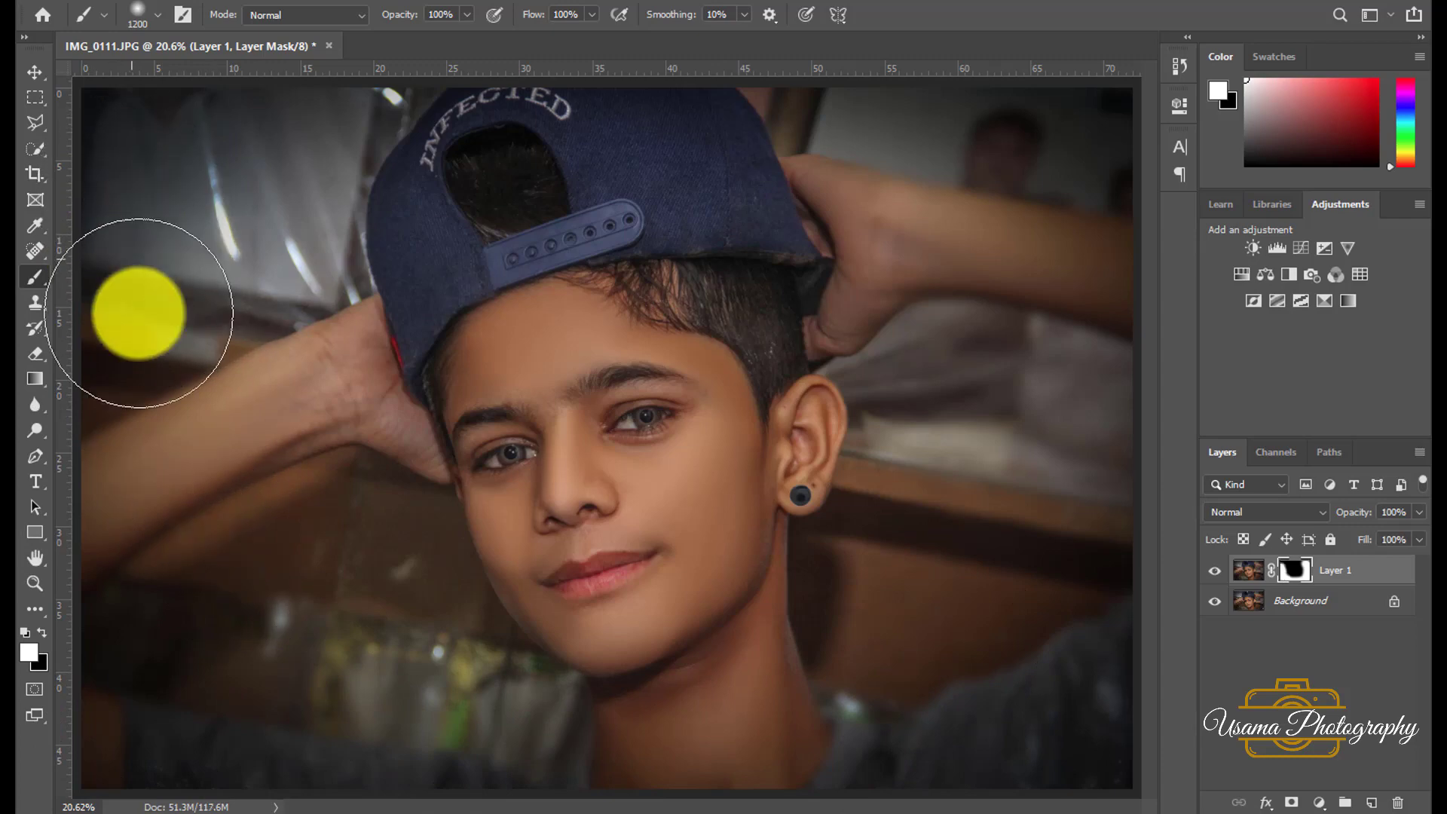
key(bracketright)
key(bracketright)
mouse_move(200, 46)
mouse_down()
mouse_move(242, 419)
mouse_move(242, 48)
mouse_up()
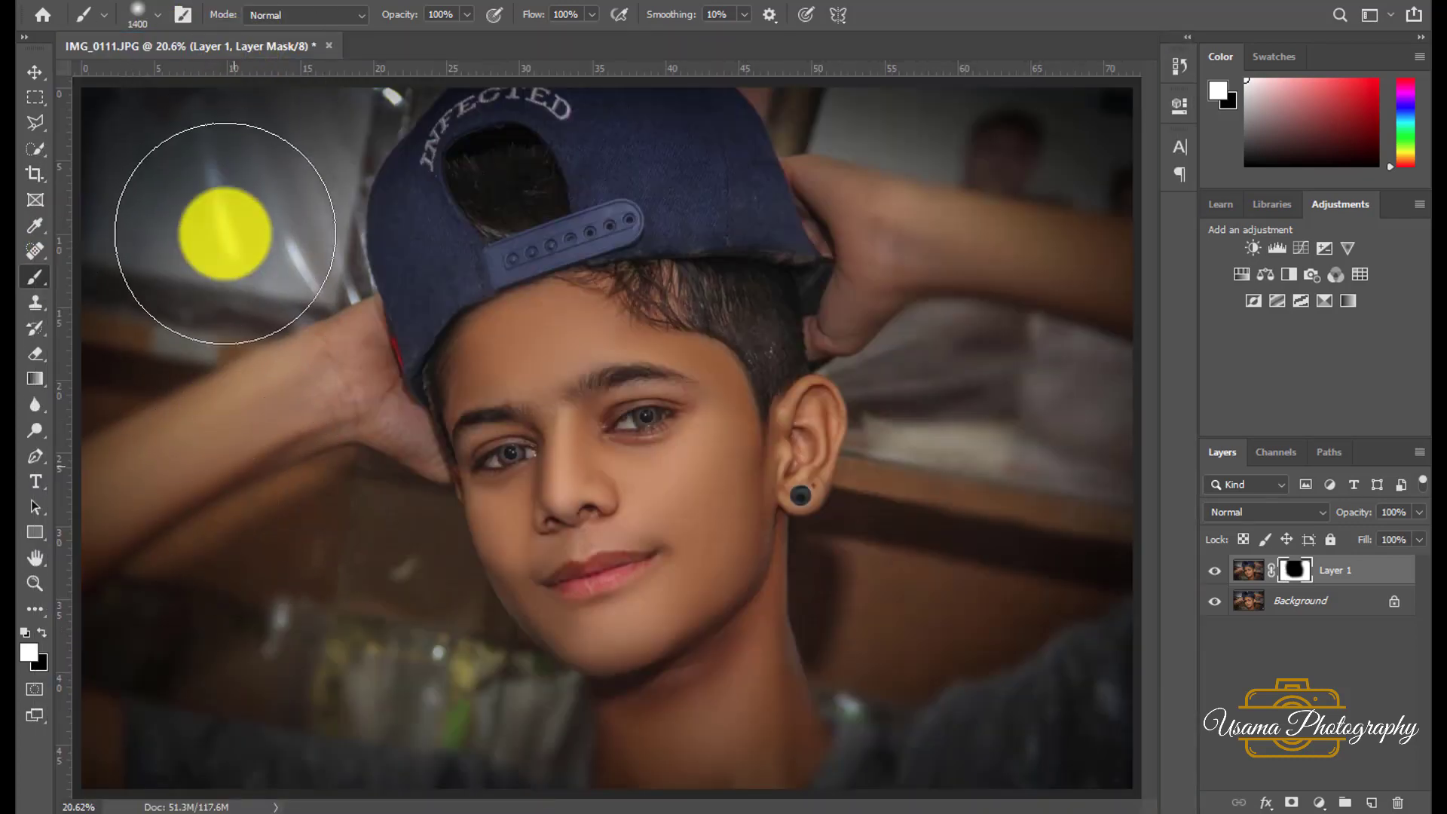
key(bracketleft)
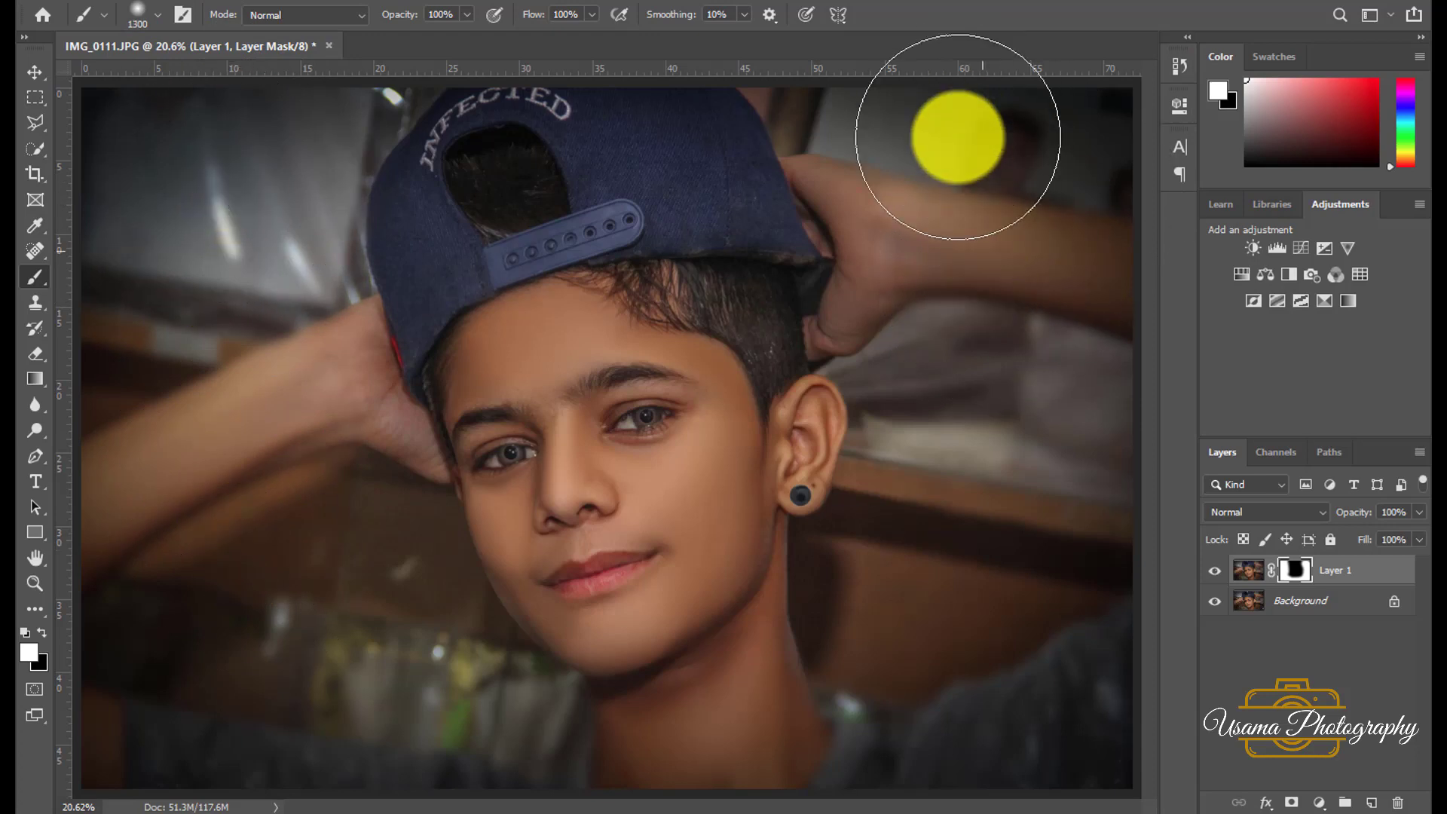
key(bracketleft)
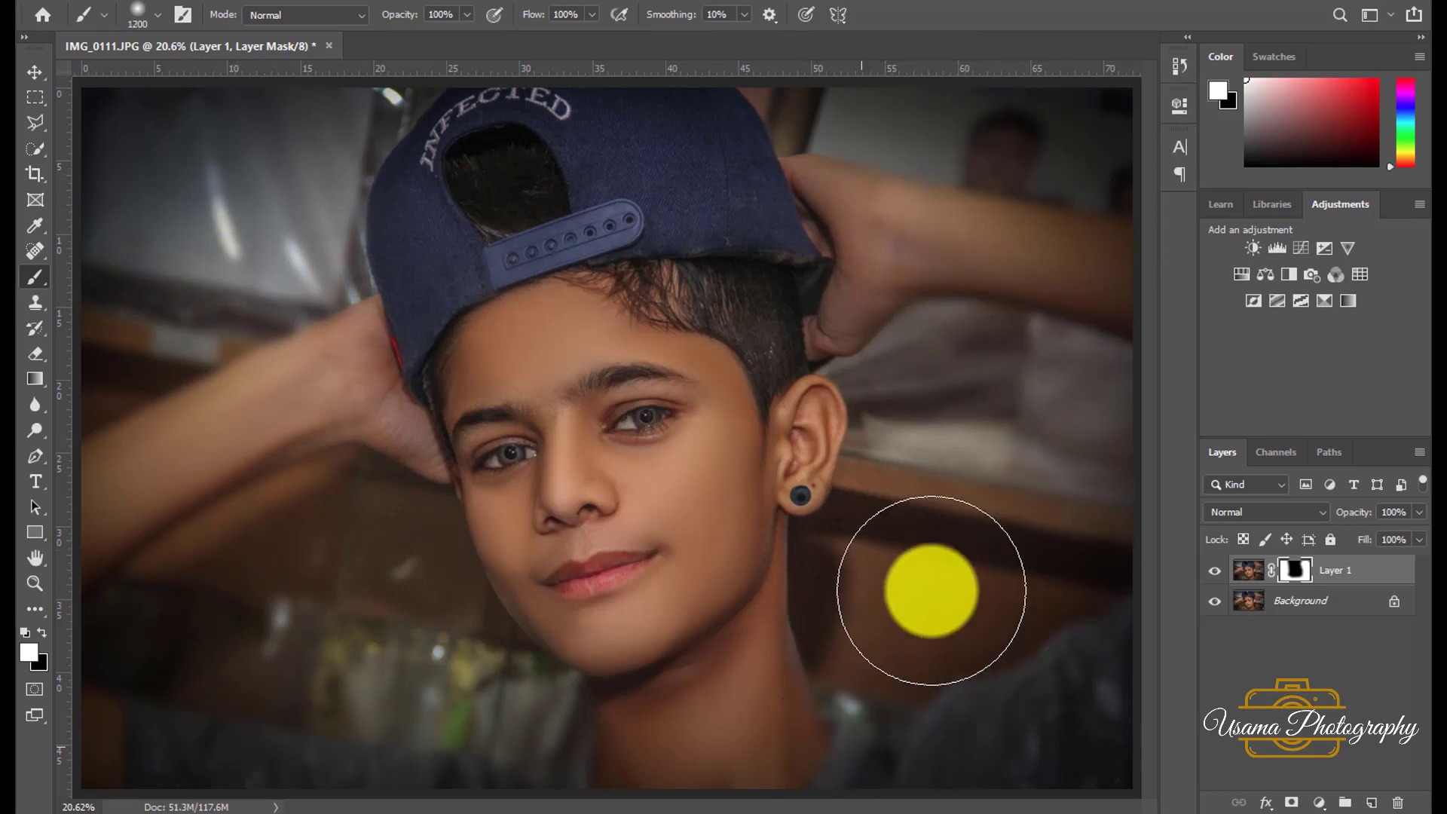
click(36, 557)
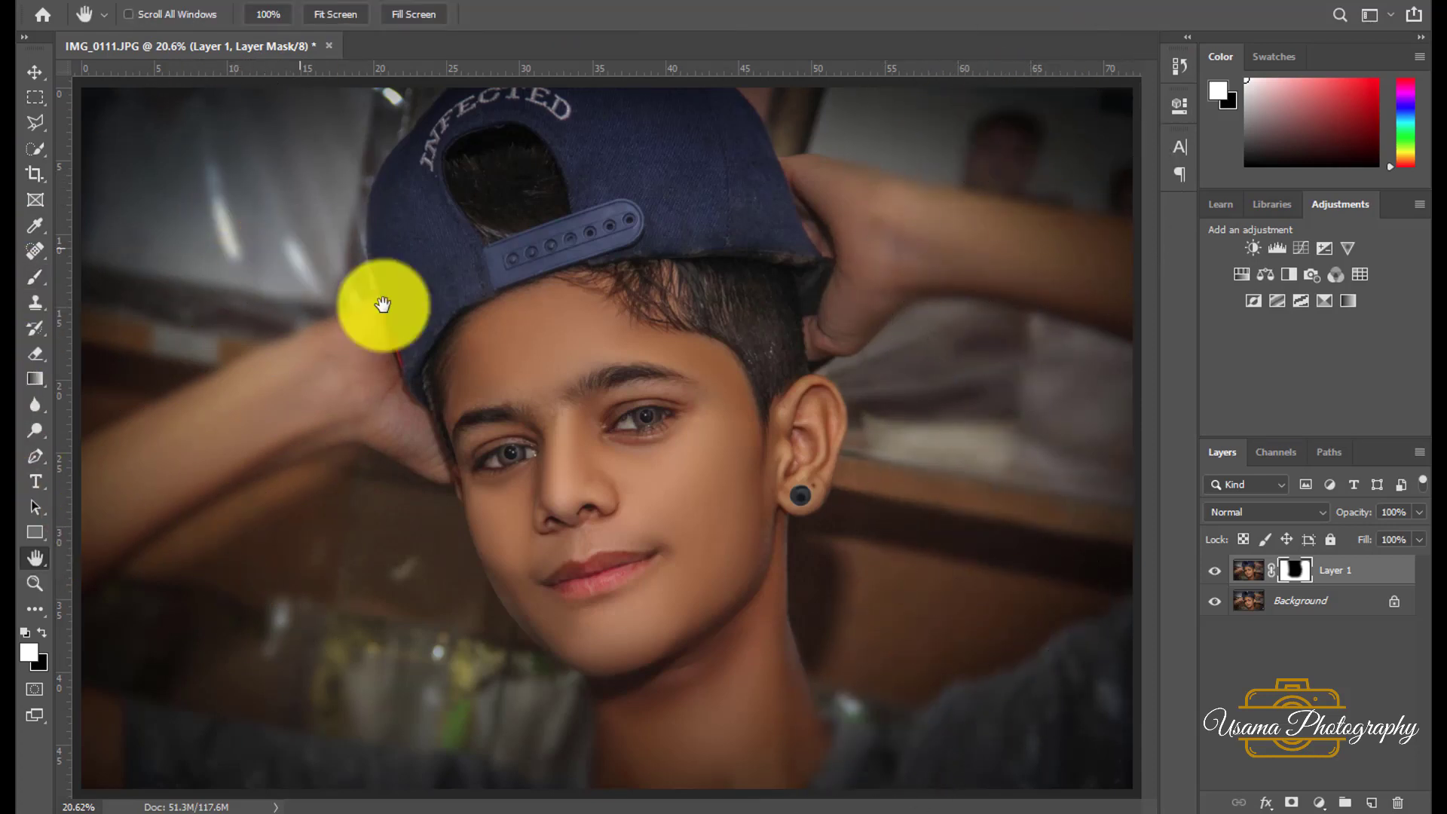
scroll(724, 388, down, 1)
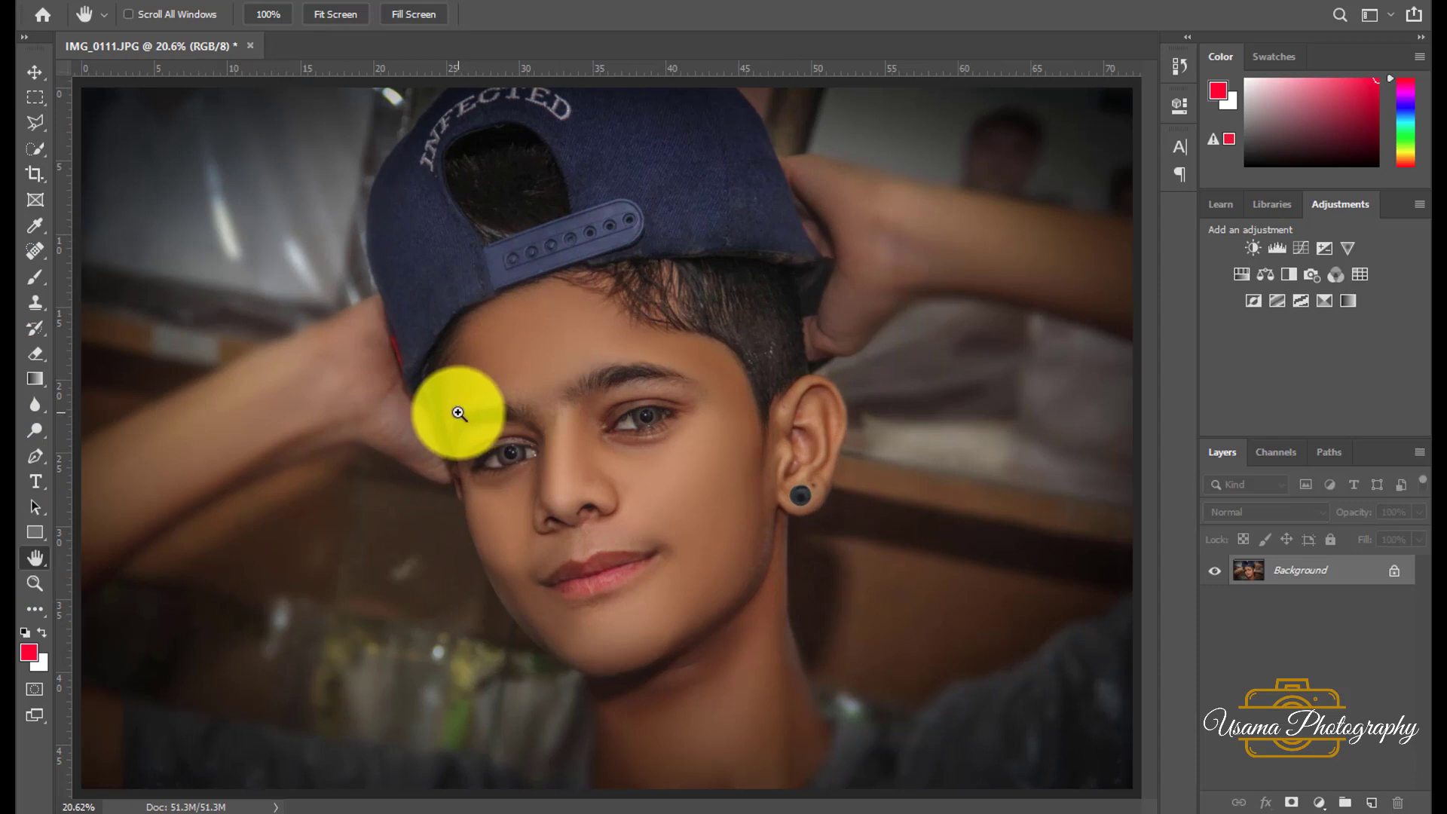
Step: Duplicate the photo and shift the Tint to -21 in Camera Raw
key(ctrl+j)
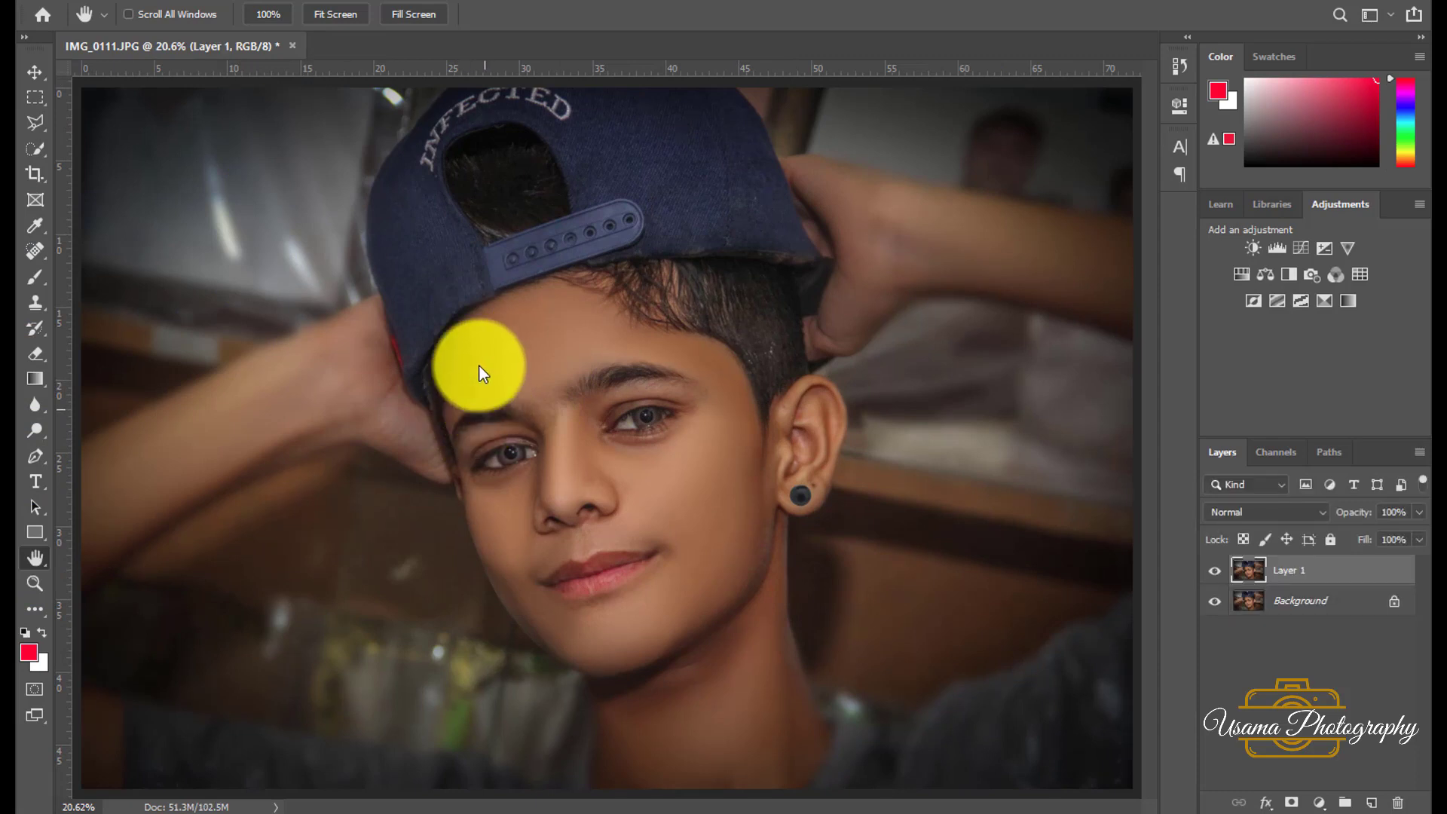
key(ctrl+shift+a)
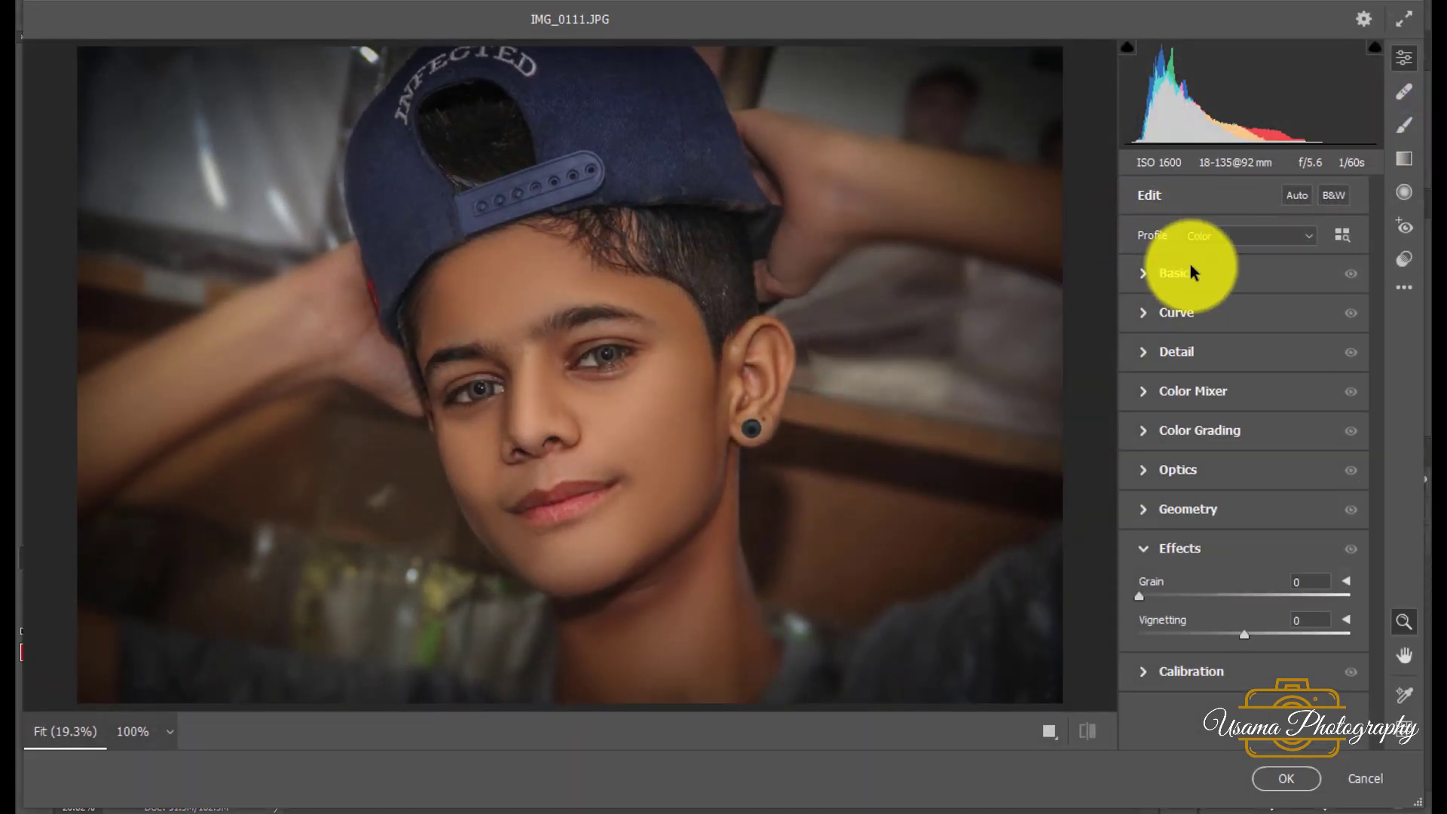
click(1206, 287)
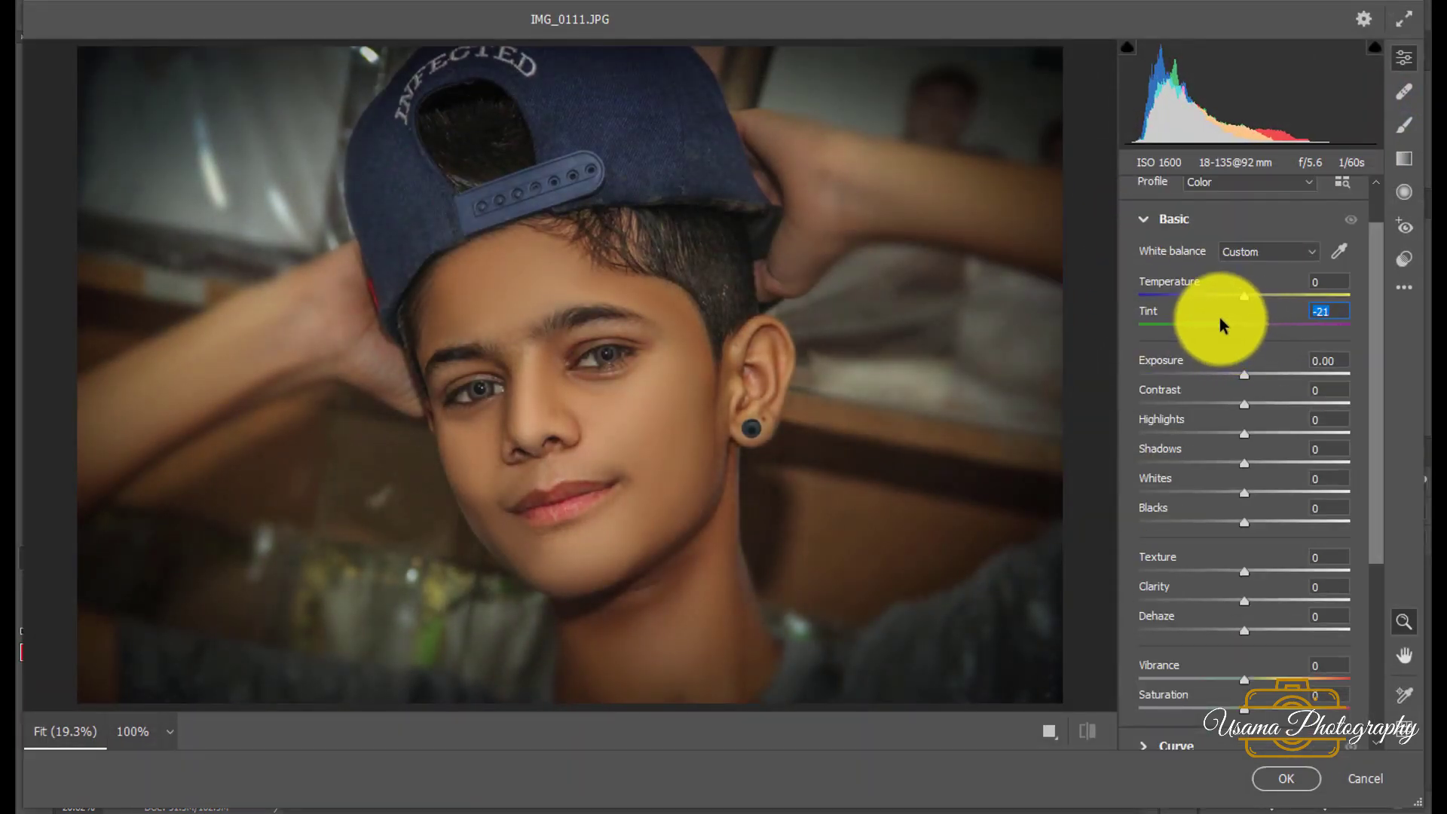
scroll(1222, 485, down, 2)
scroll(1222, 479, down, 6)
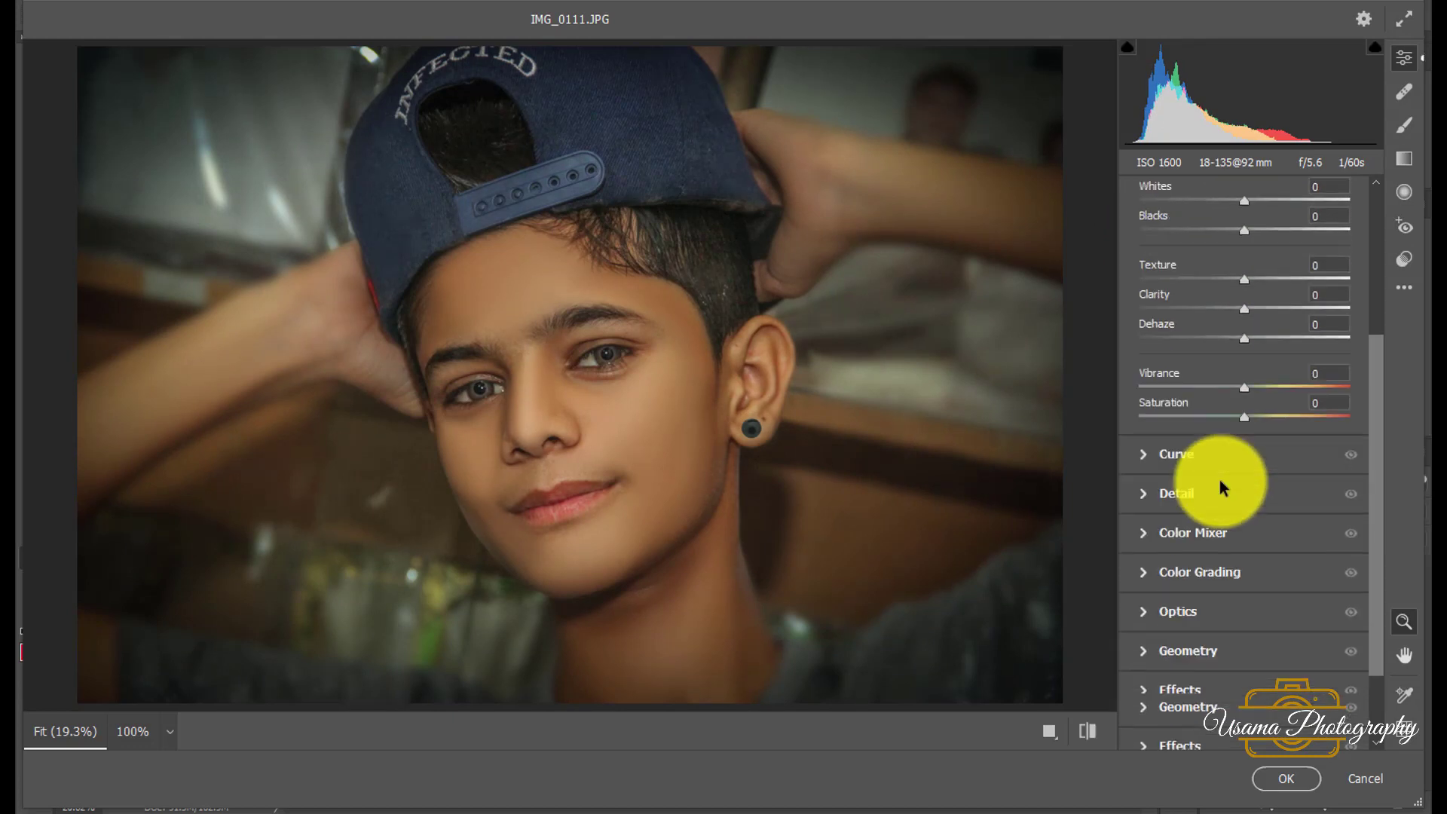
scroll(1234, 411, up, 3)
scroll(1214, 498, down, 3)
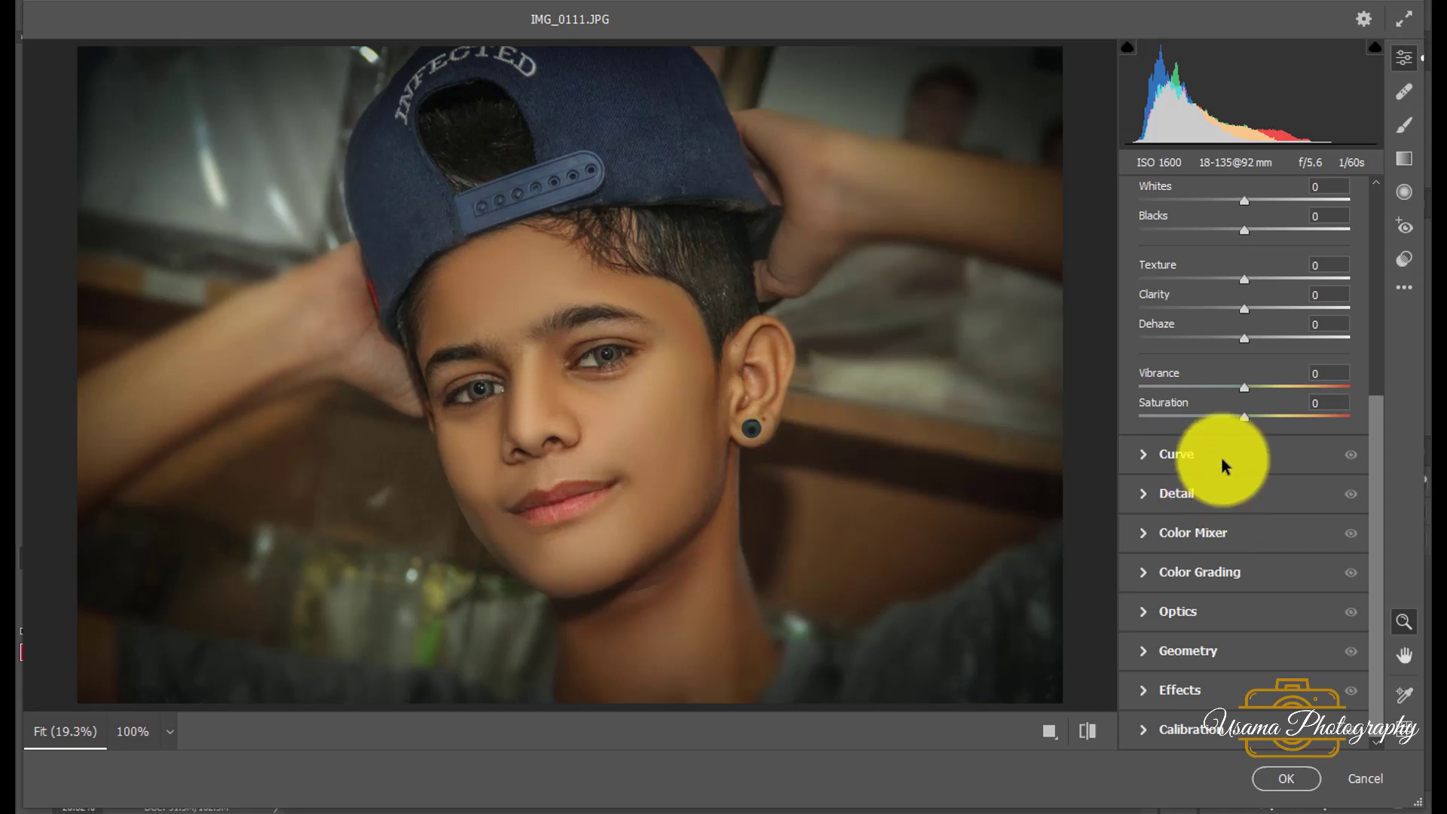
Step: Raise the Tone Curve Highlights to +46, shift Green Primary Hue, and apply
click(1221, 455)
mouse_move(1274, 548)
mouse_down()
mouse_move(1313, 545)
mouse_move(1294, 544)
mouse_up()
scroll(1260, 651, down, 3)
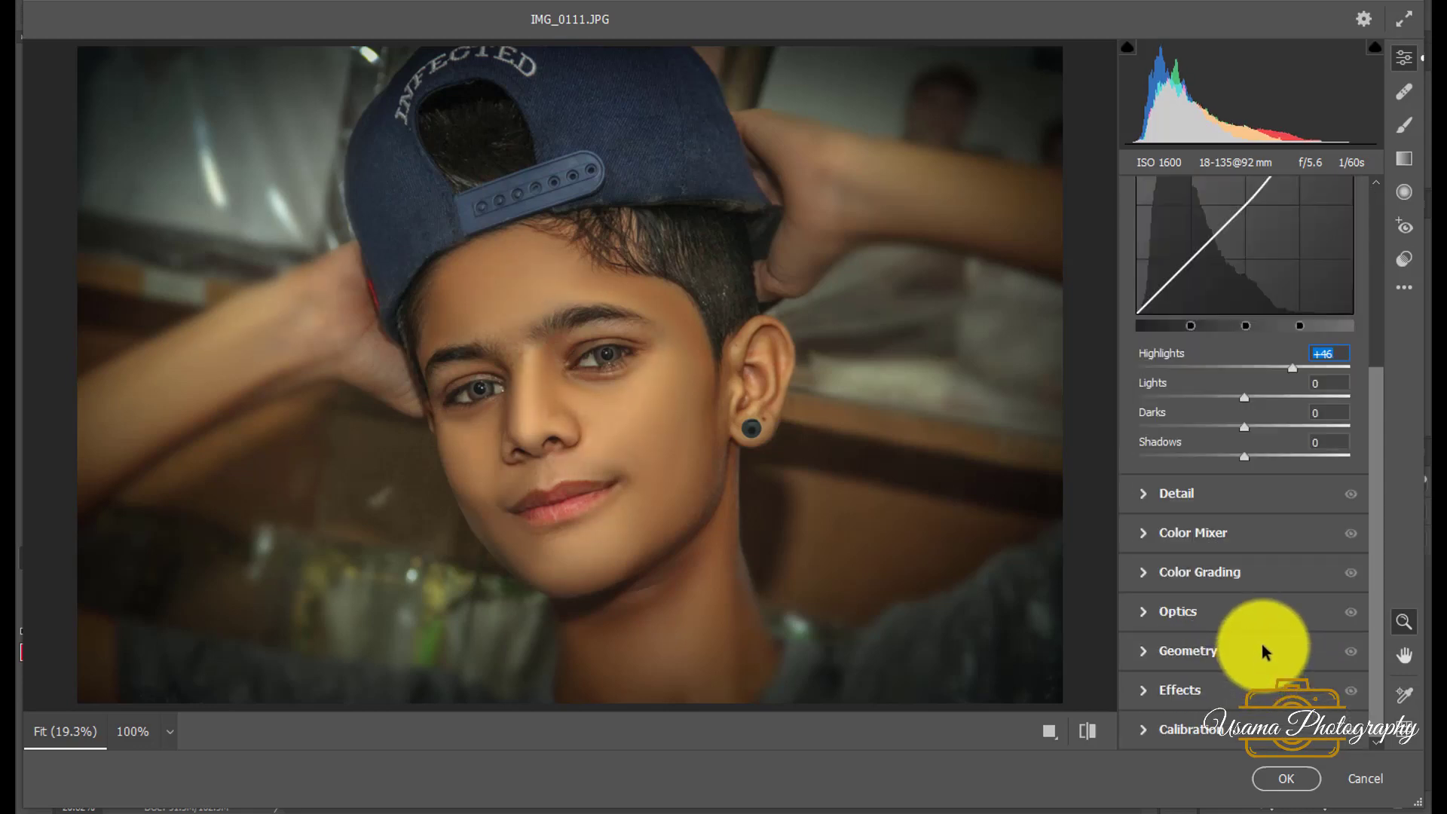
click(1258, 730)
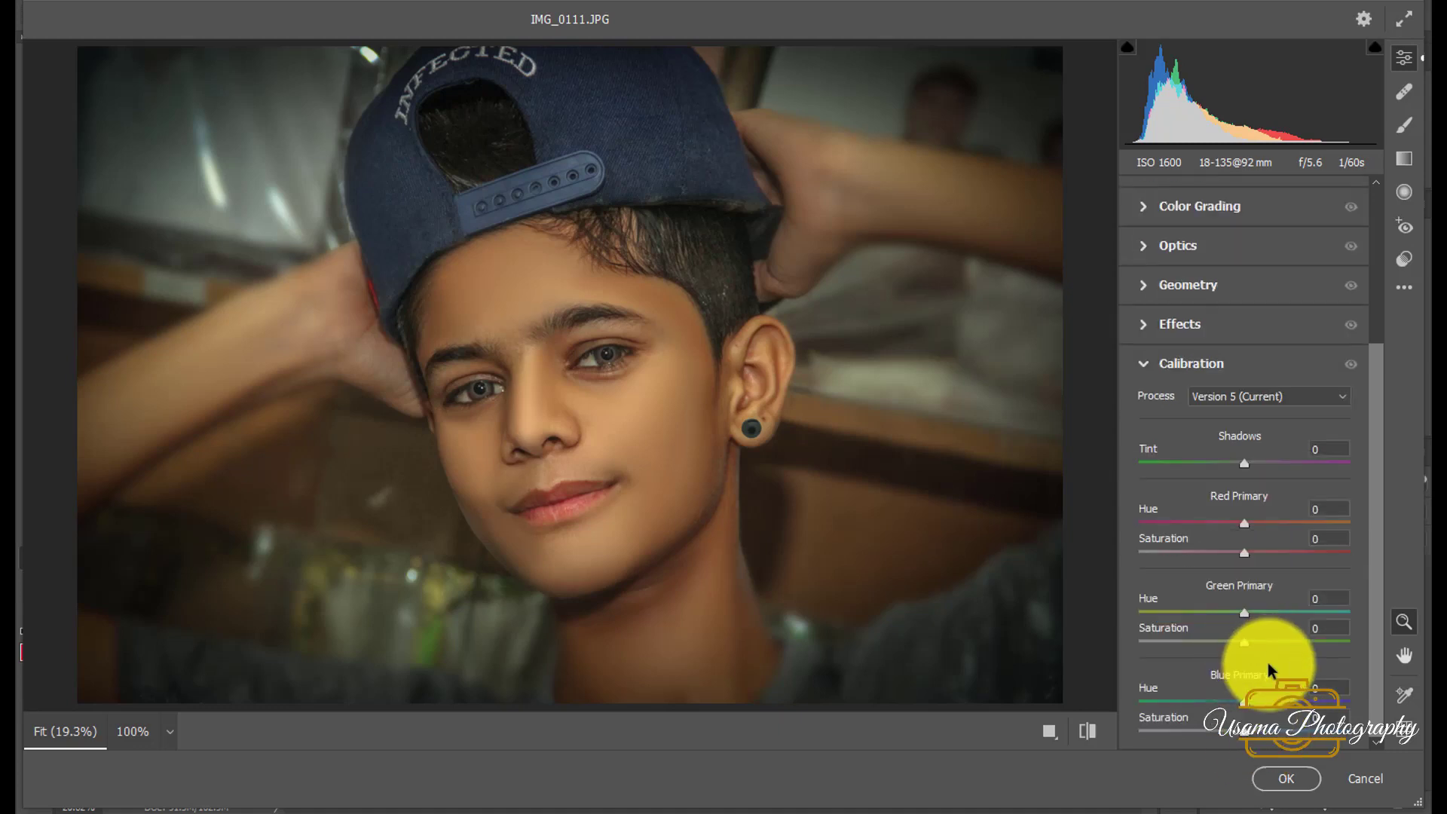
drag(1294, 611, 1267, 612)
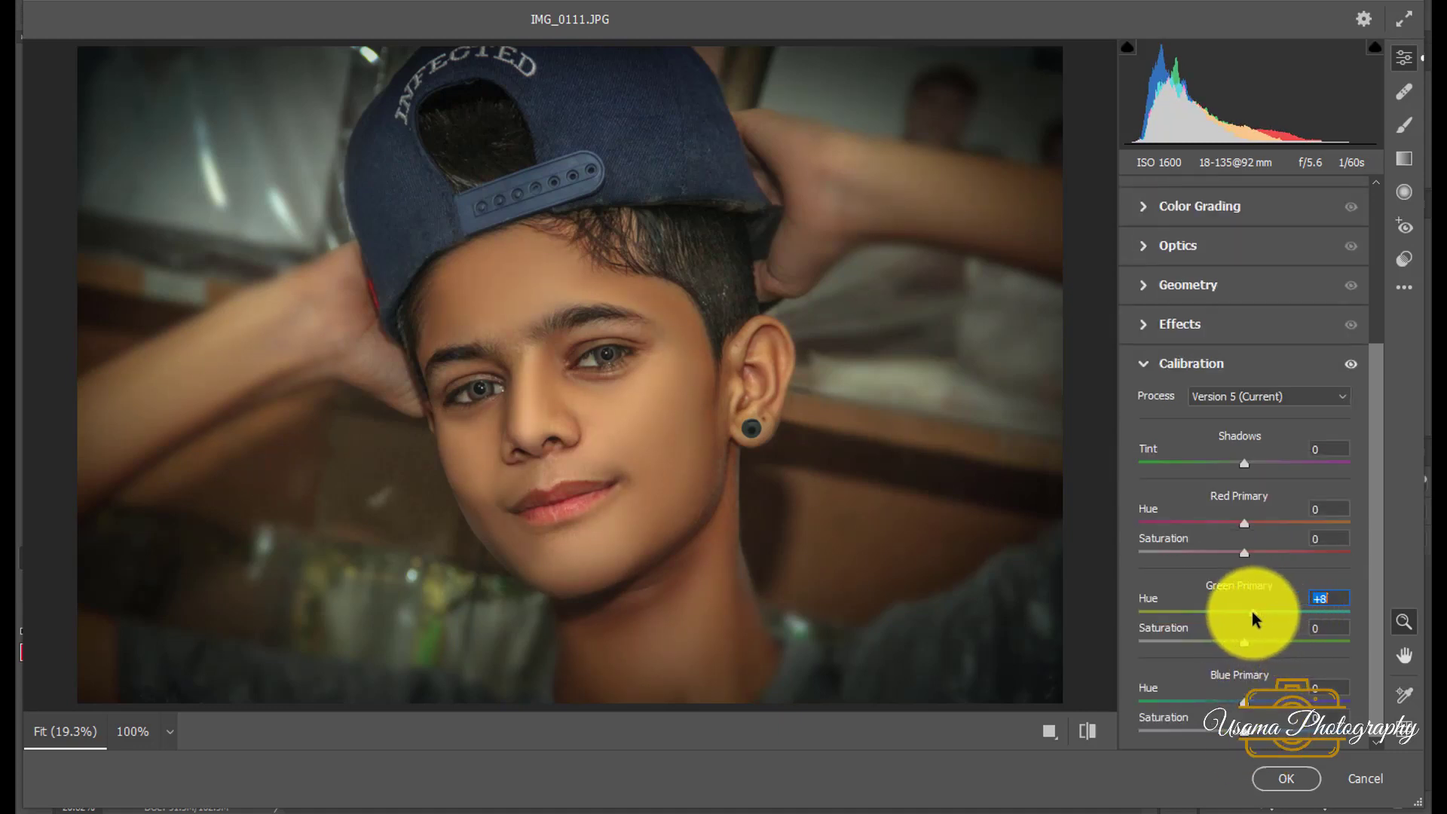
click(1286, 778)
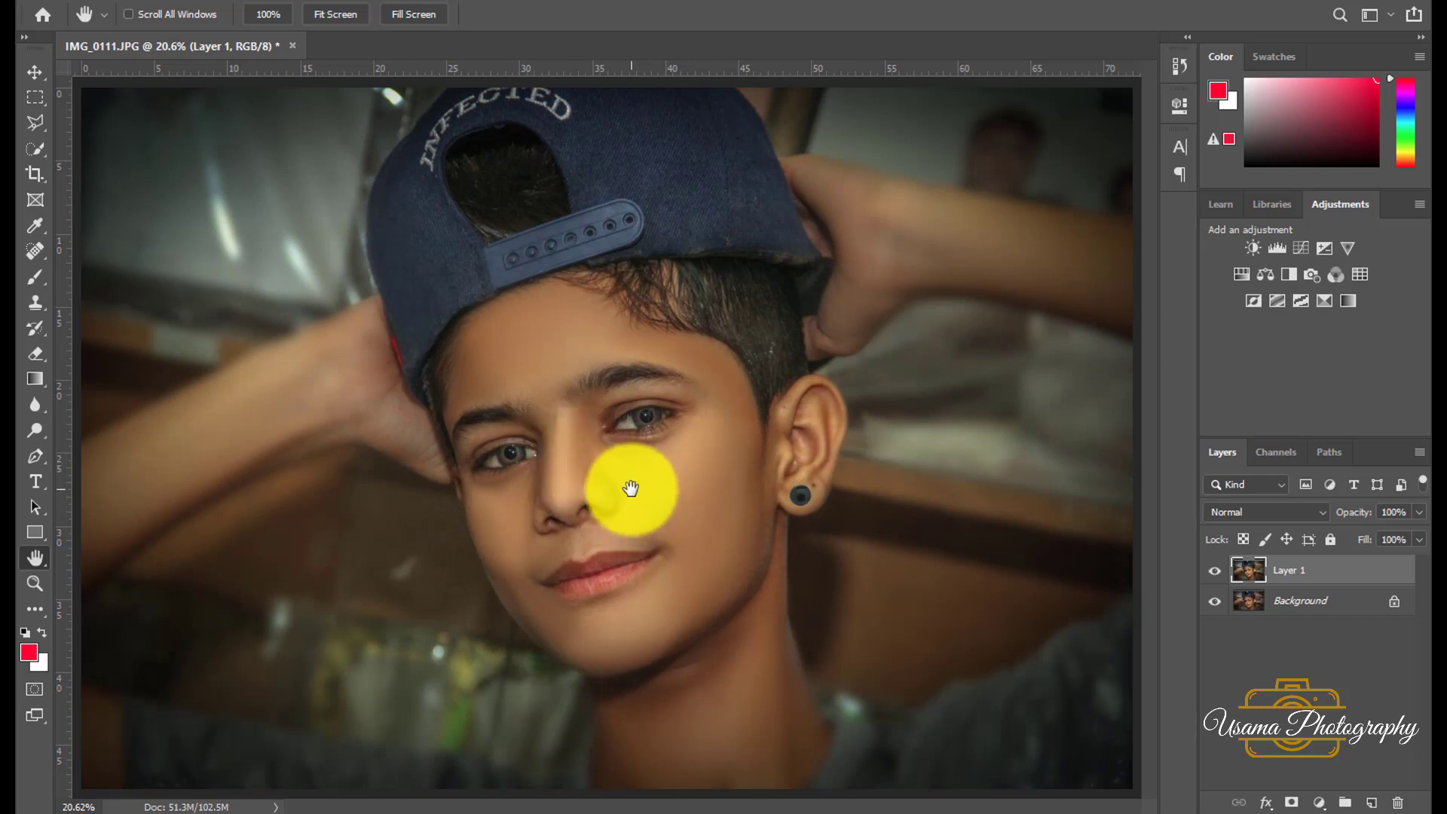
Step: Merge the edited layer into the background and duplicate the photo again
key(ctrl+e)
scroll(631, 489, down, 1)
scroll(641, 468, down, 1)
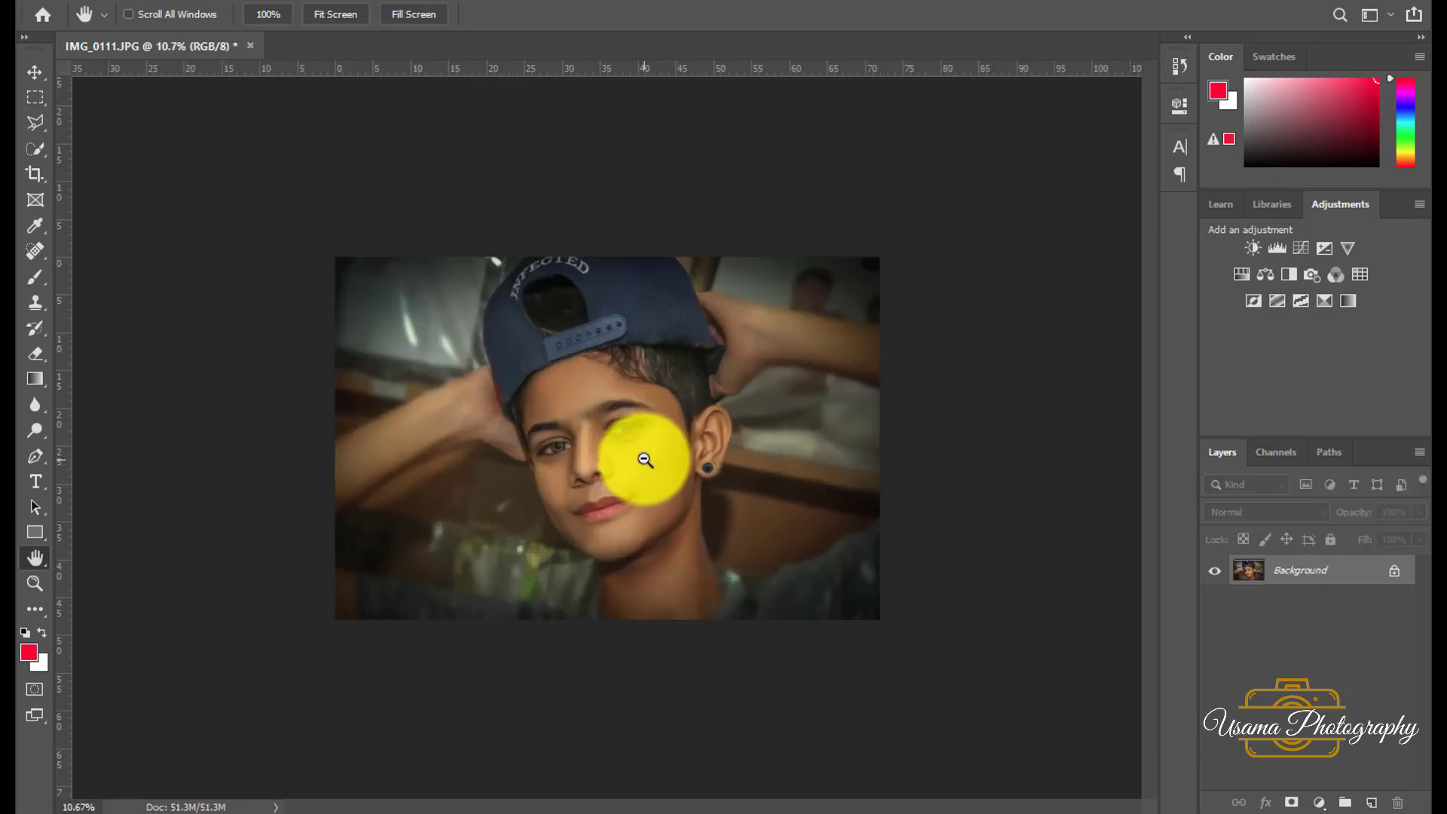
scroll(645, 460, up, 1)
scroll(45, 556, up, 1)
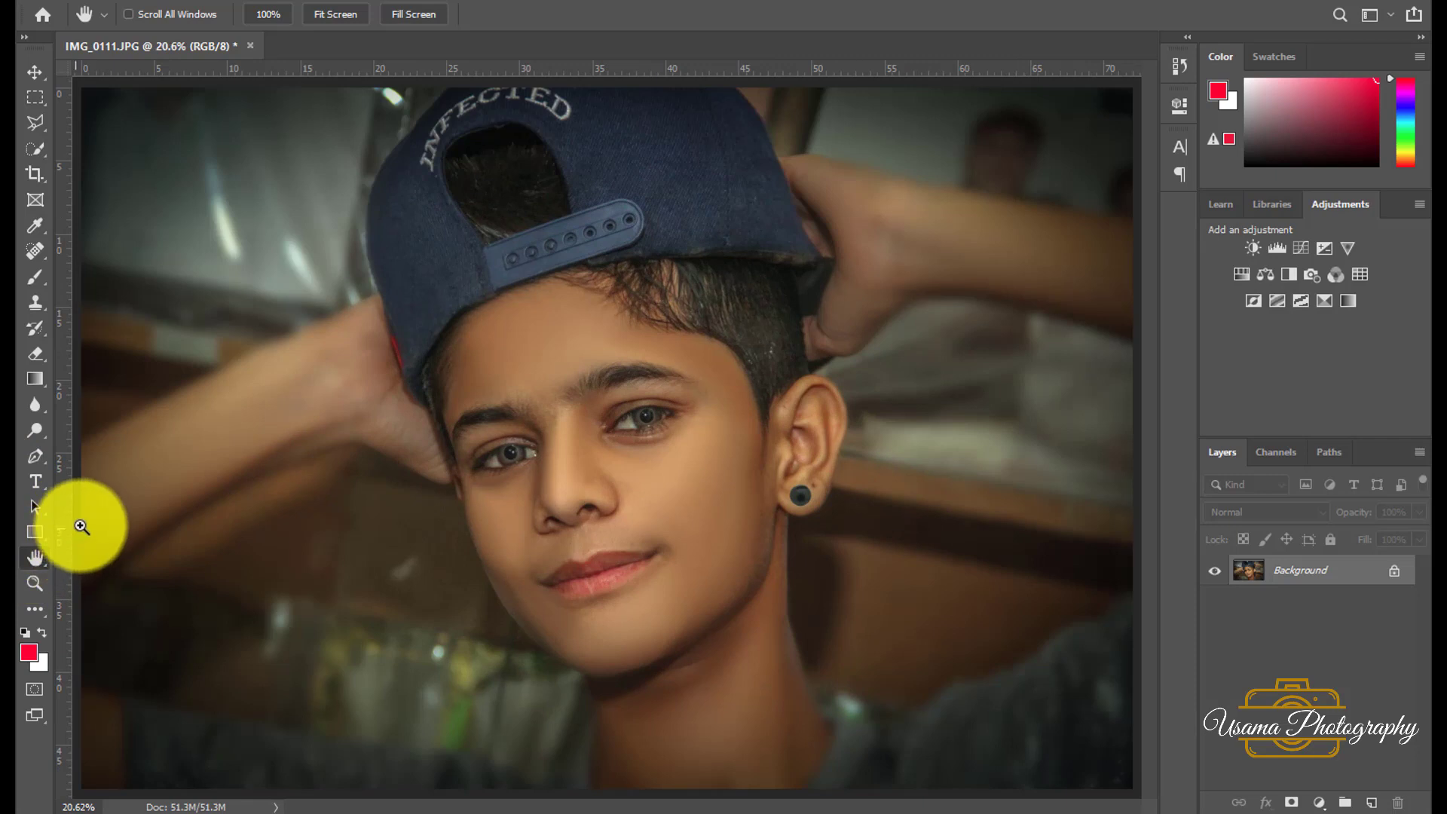
key(ctrl+j)
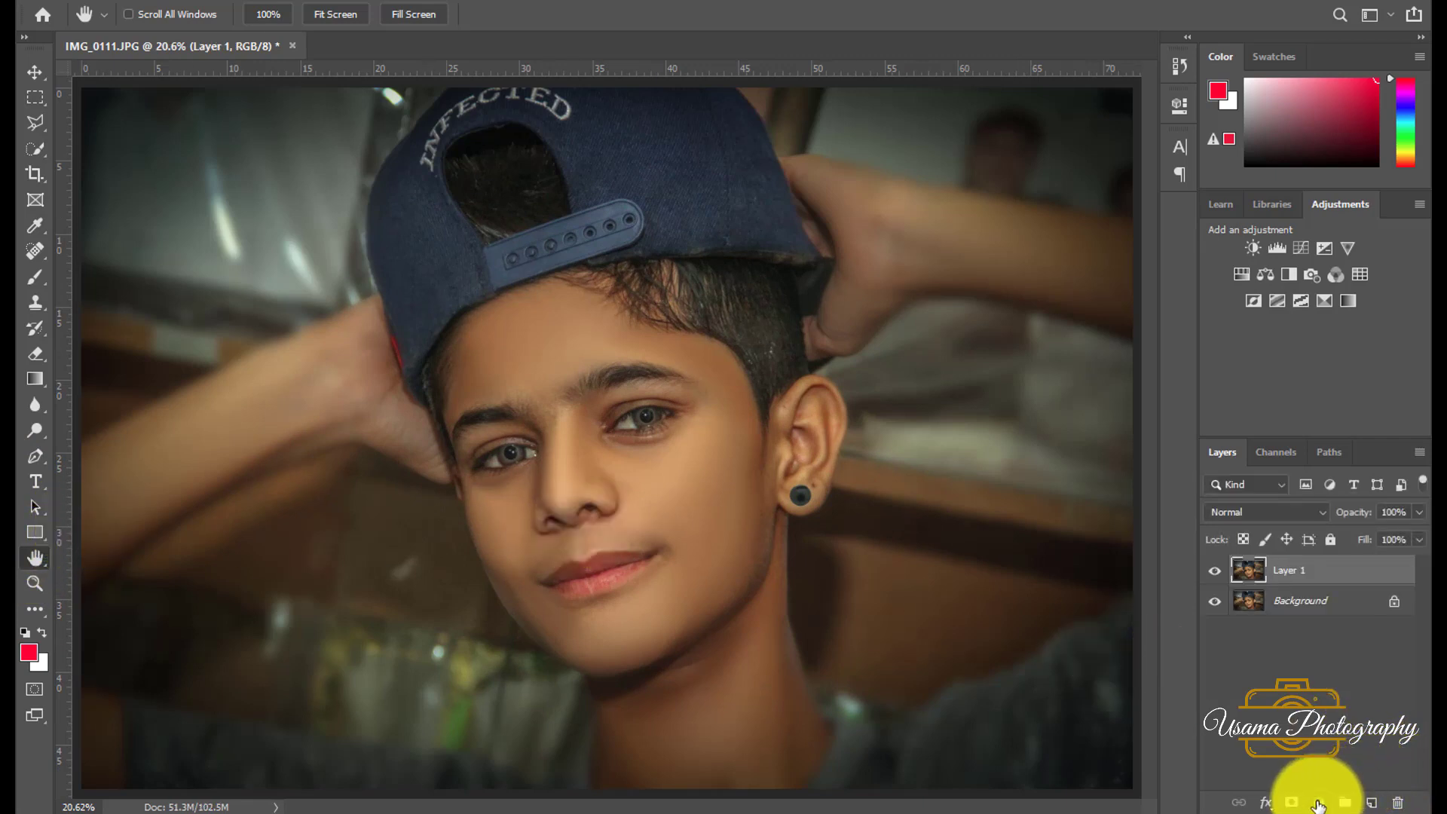
Step: Add a Channel Mixer layer, boosting red and reducing green in the Red output
click(1318, 803)
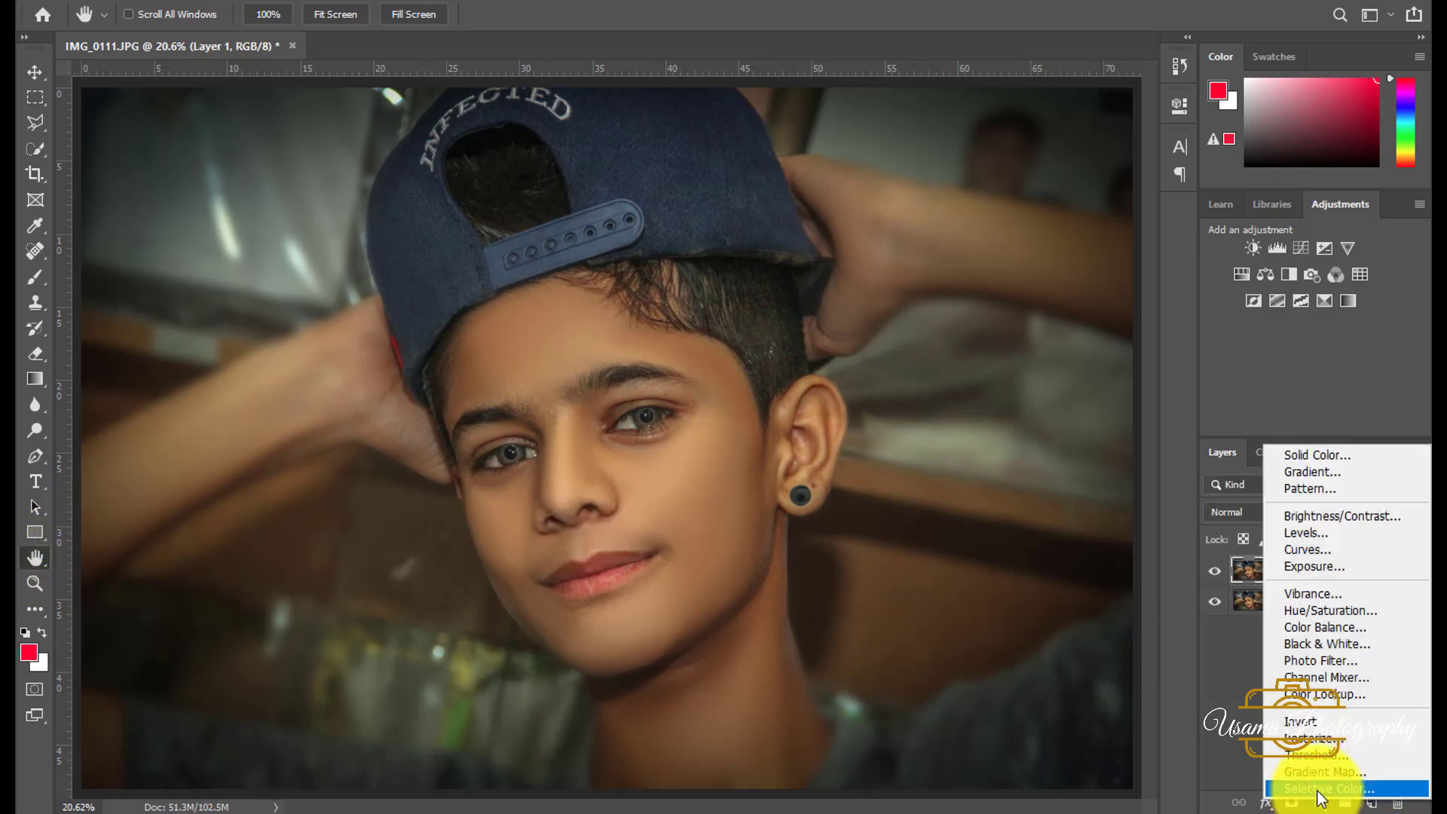
click(1319, 678)
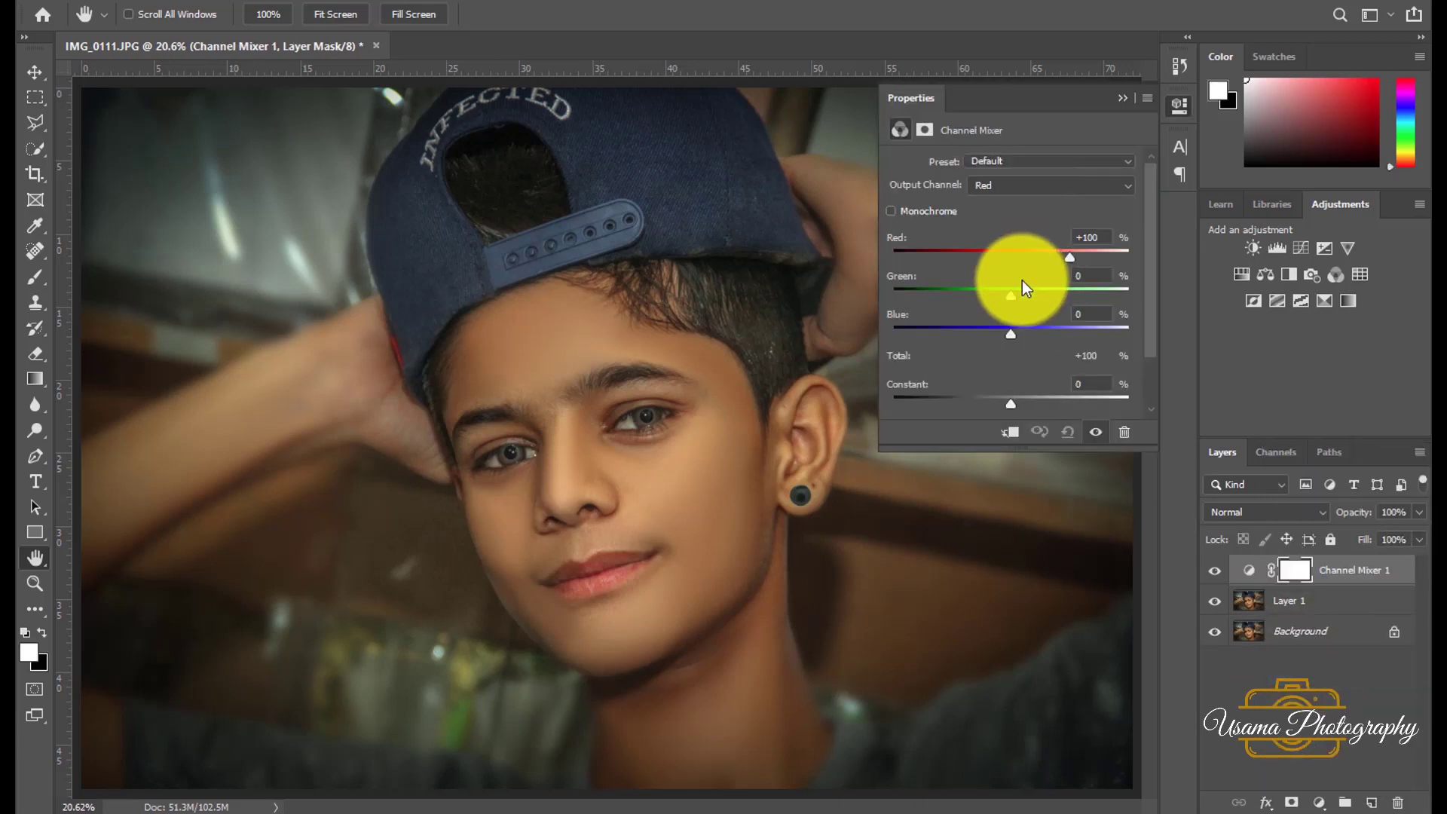
drag(1073, 256, 1081, 254)
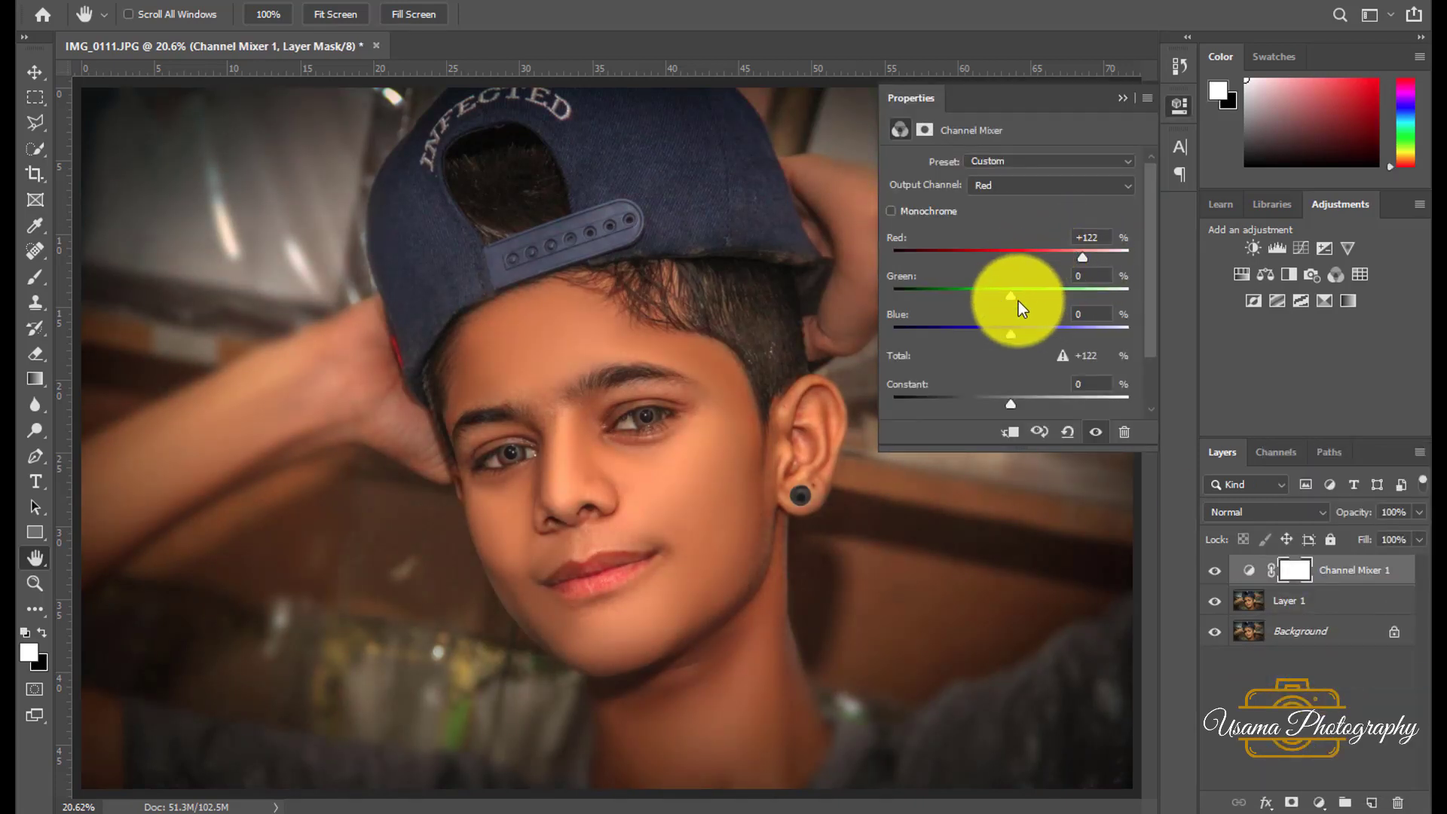
drag(1011, 296, 995, 332)
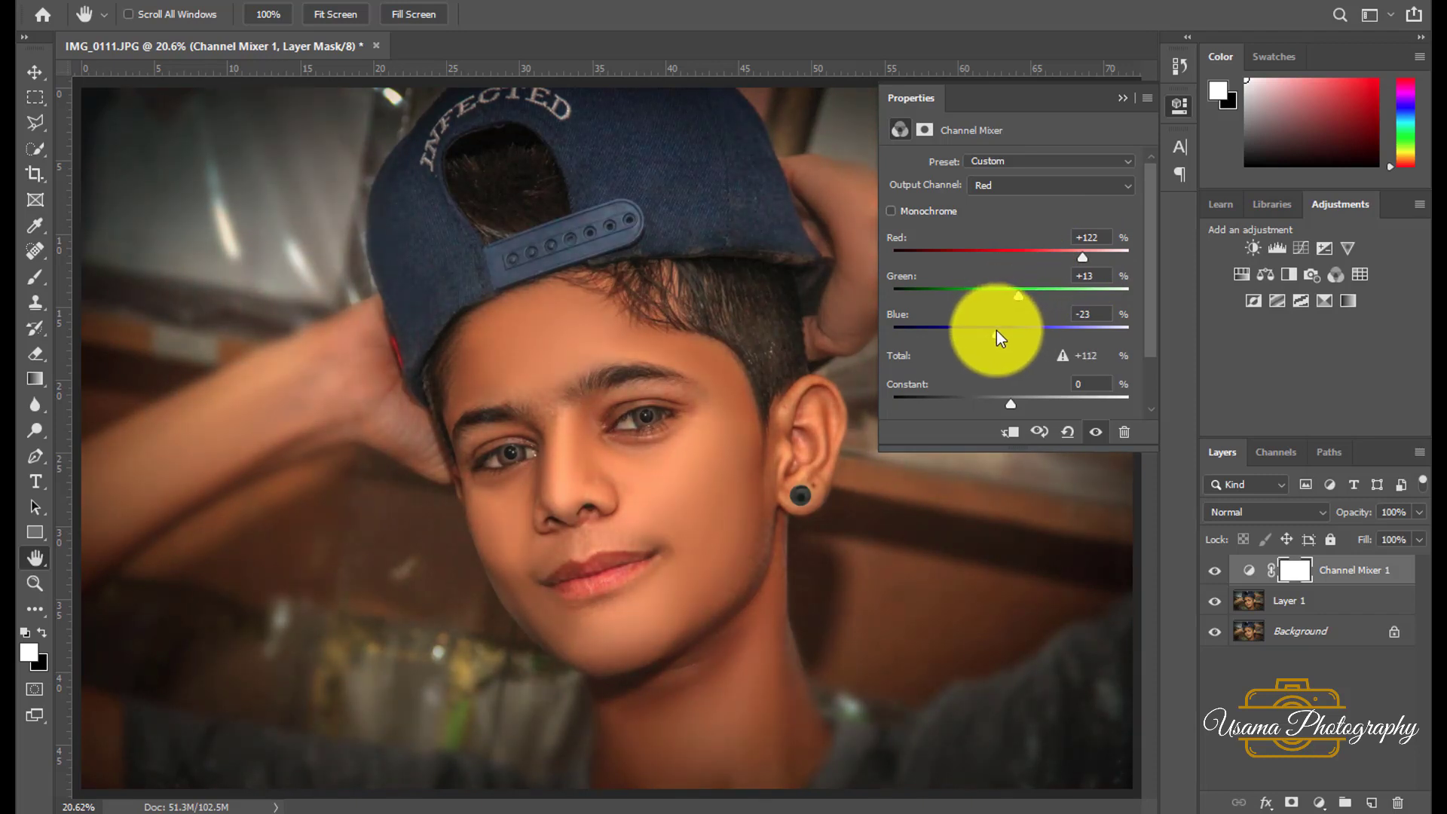
Step: In the Green output, raise red and lower the green and blue contributions
click(1008, 181)
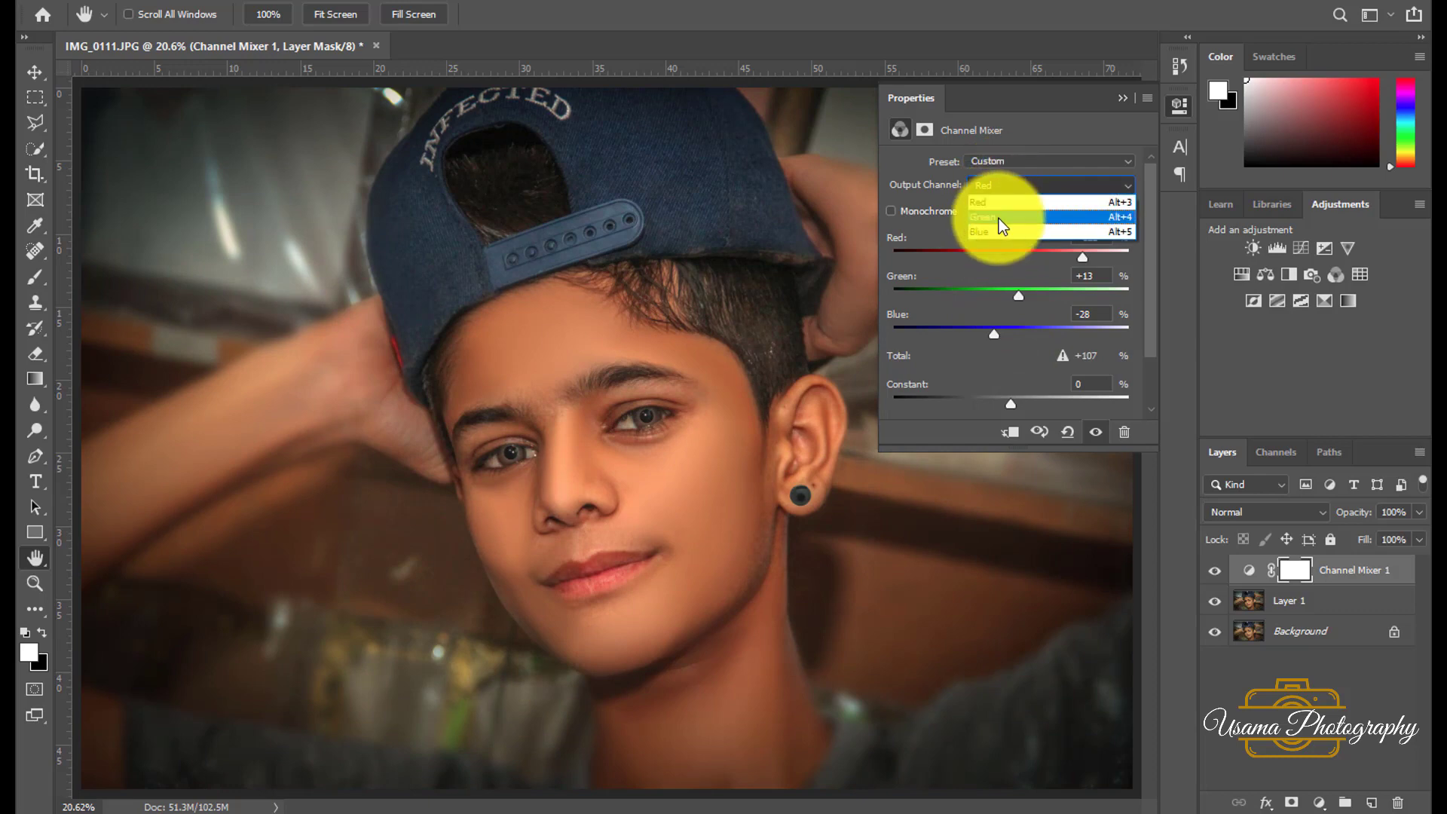
click(998, 219)
drag(1009, 257, 1019, 254)
drag(1070, 295, 1059, 293)
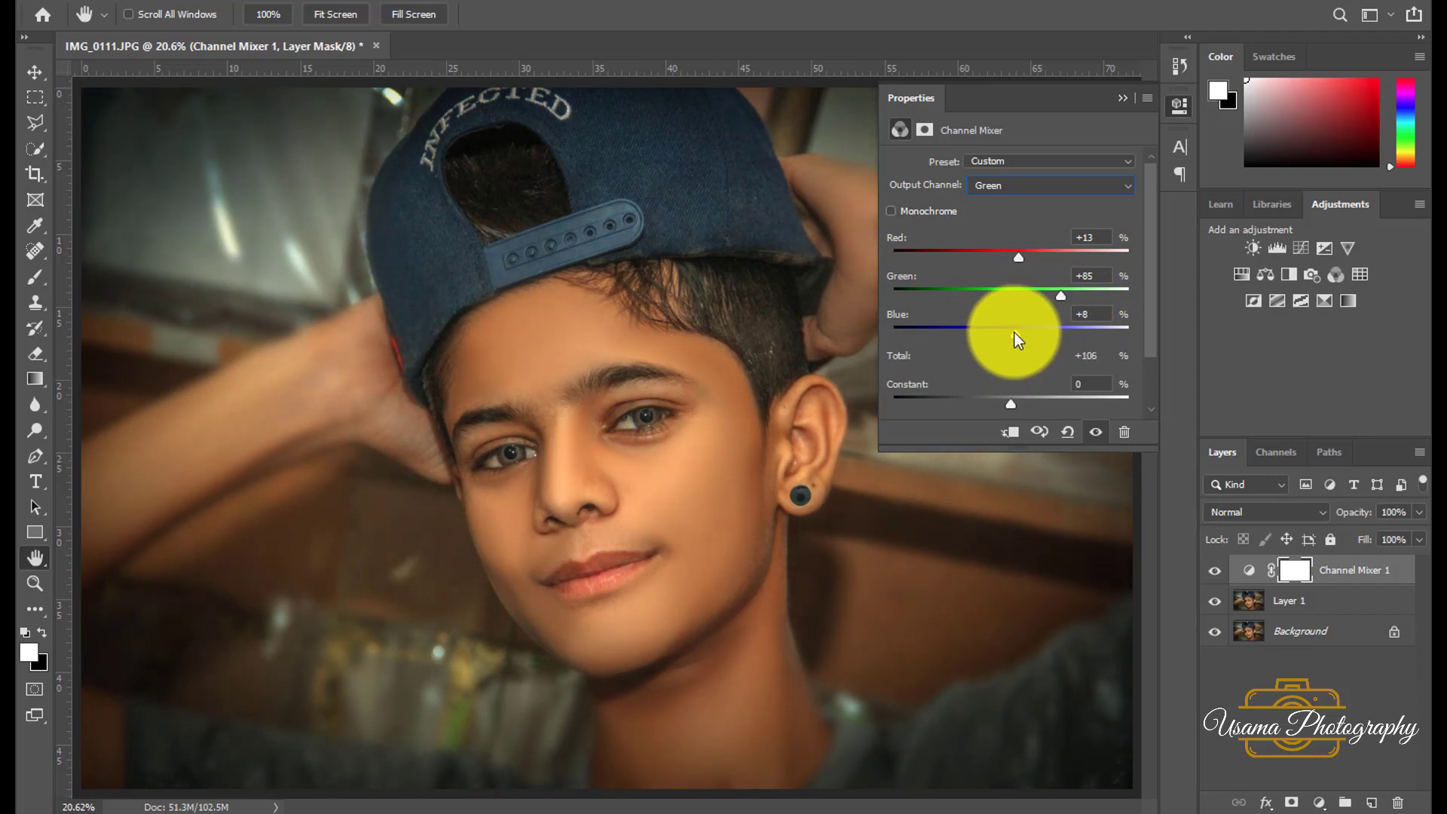
drag(1019, 332, 1006, 332)
Step: In the Blue output, add a little red, lower green, and raise blue
click(989, 190)
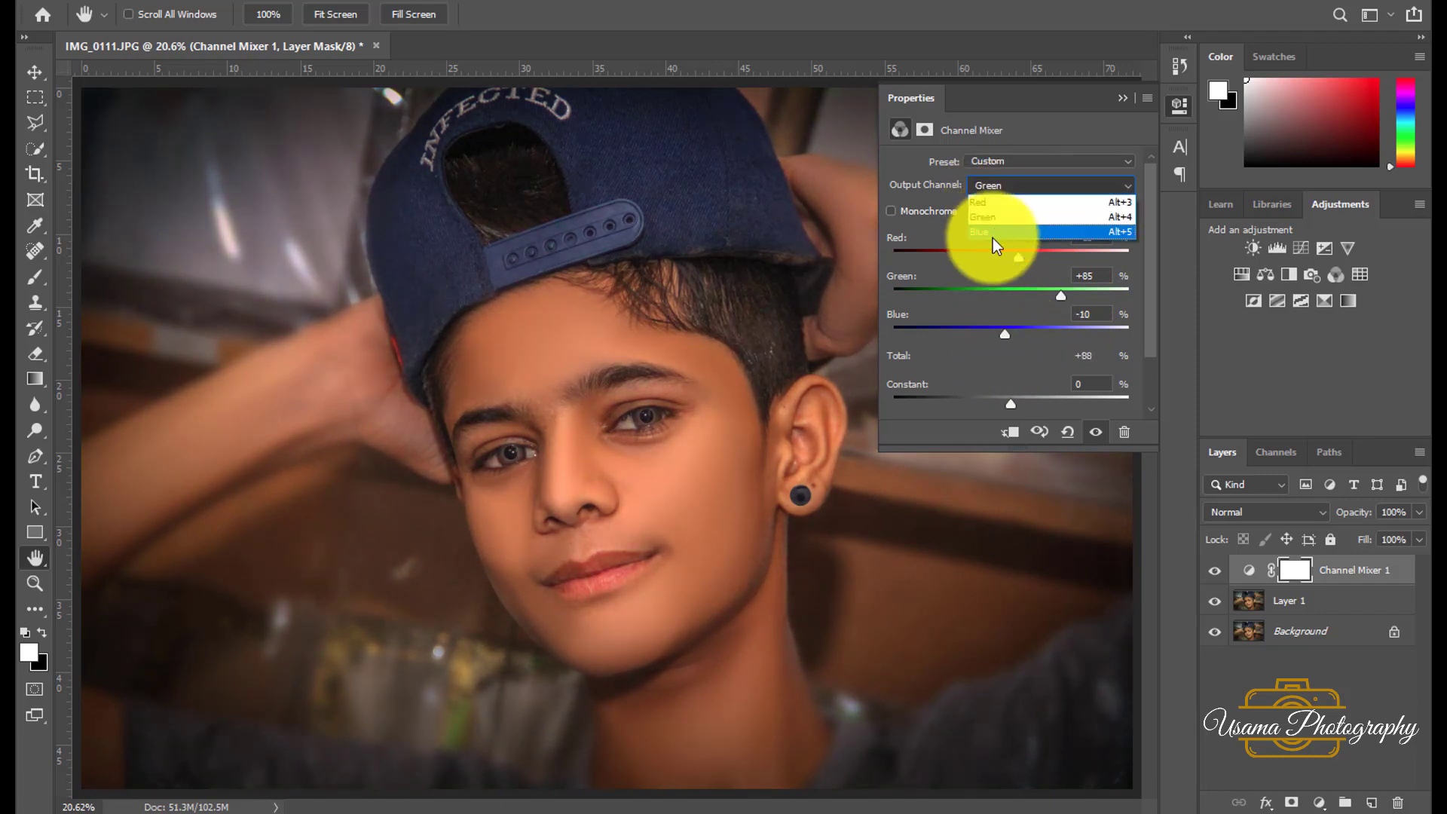
click(993, 233)
drag(1011, 257, 1016, 257)
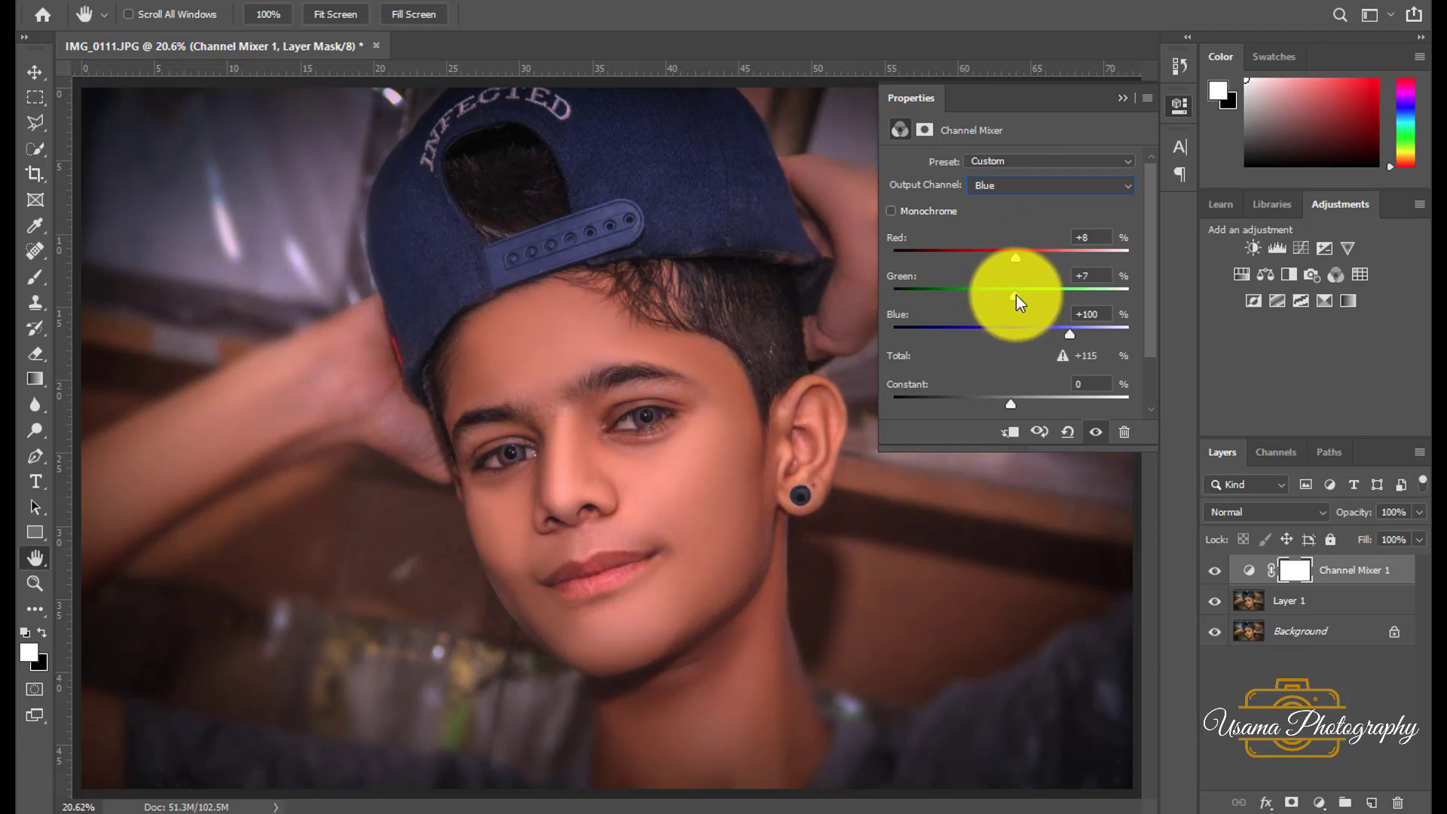
drag(1010, 295, 1002, 294)
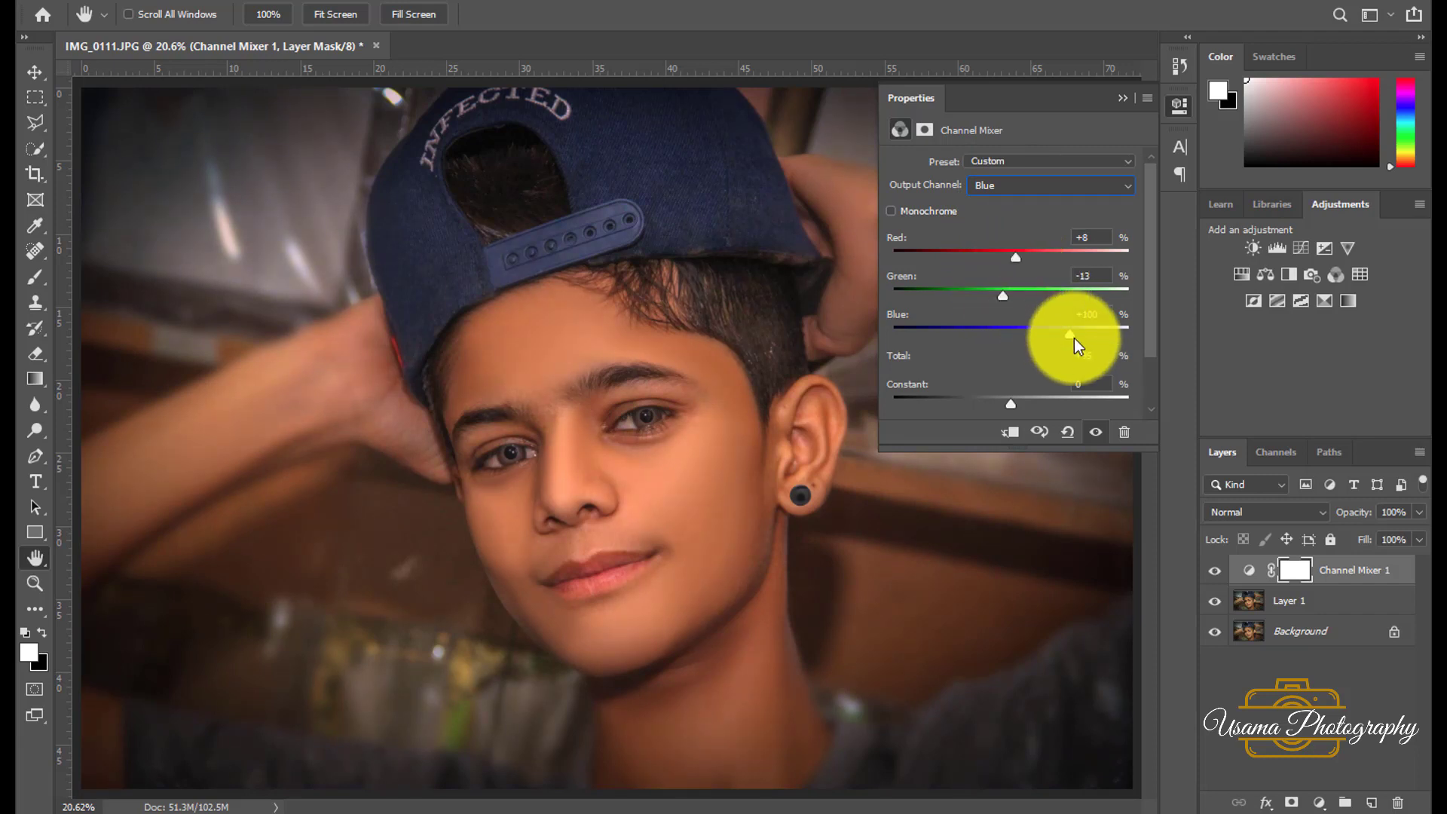
drag(1074, 337, 1079, 332)
click(1122, 98)
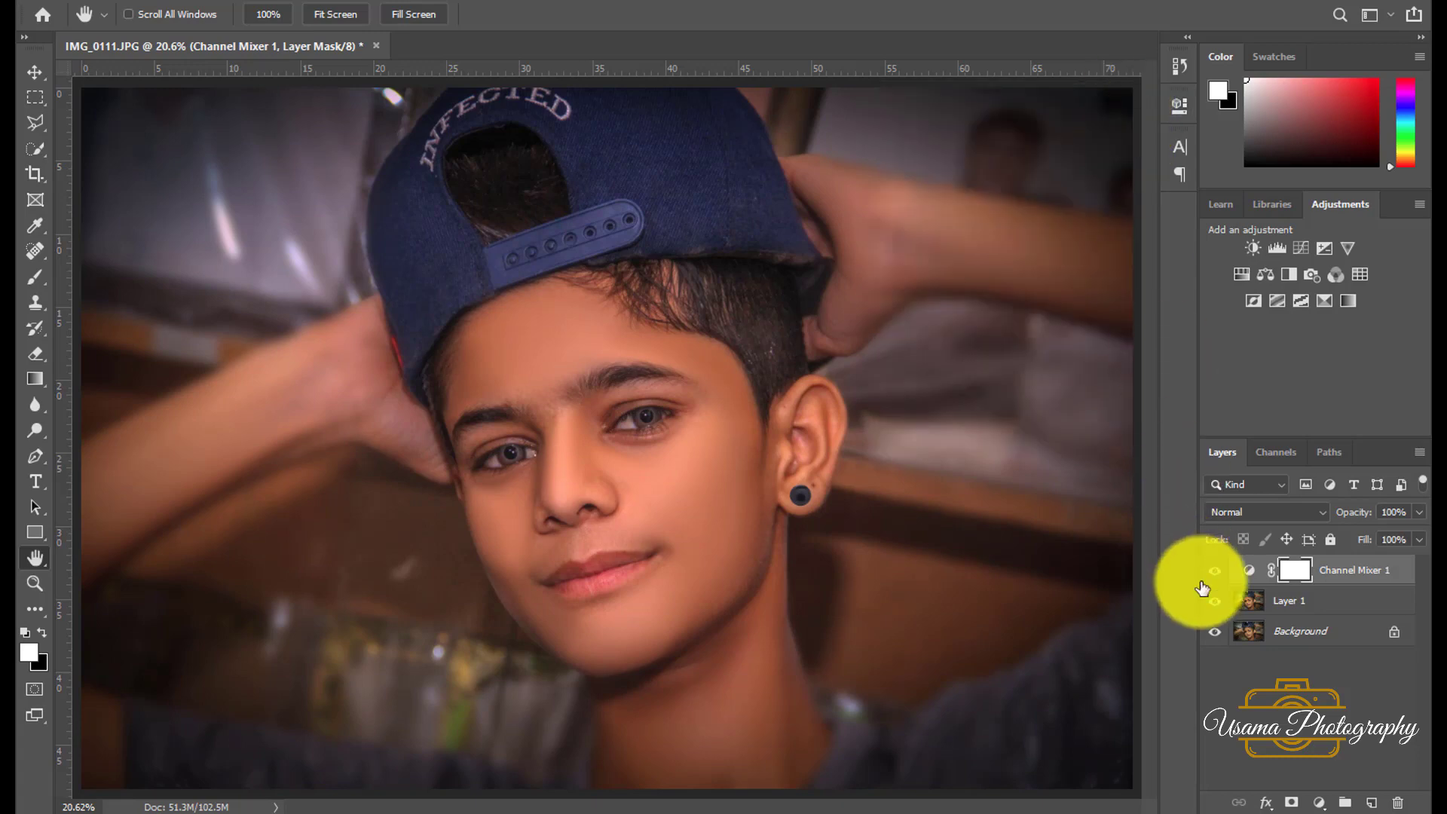
Step: Compare the photo with and without the channel mix, then zoom in on the lips
click(1210, 572)
click(1210, 572)
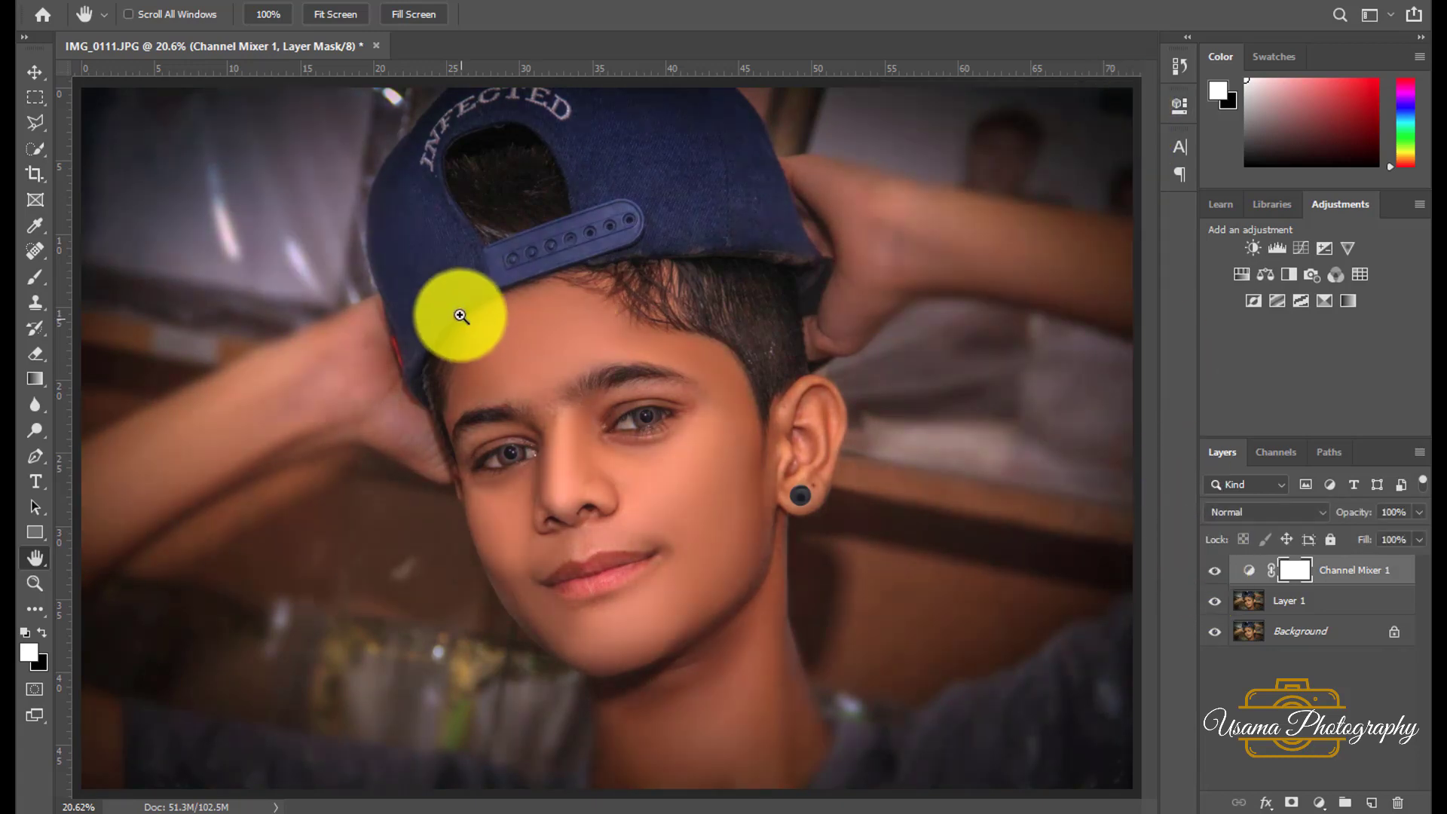
scroll(608, 395, down, 3)
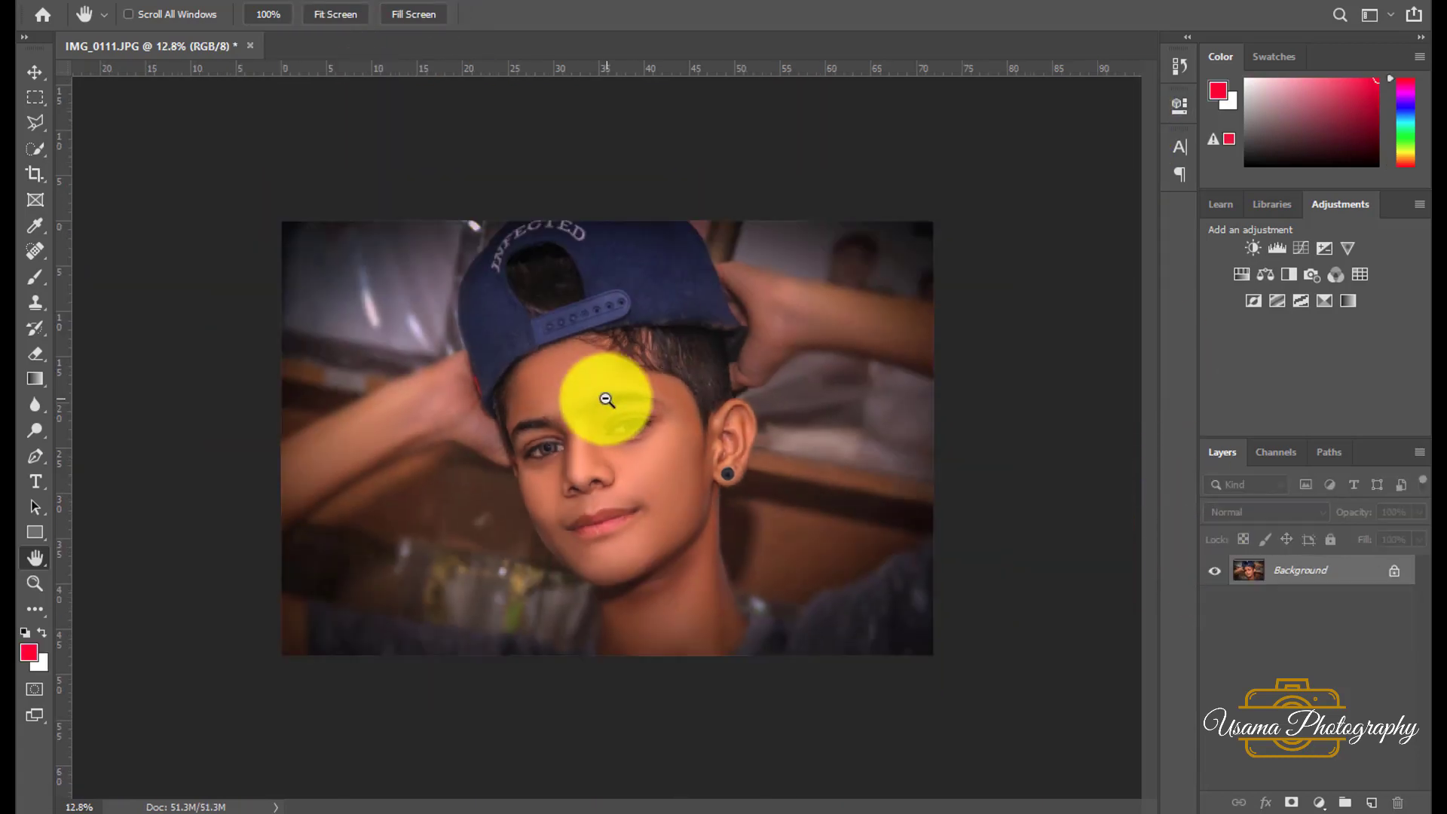
scroll(587, 566, up, 3)
scroll(587, 567, up, 3)
scroll(596, 558, up, 2)
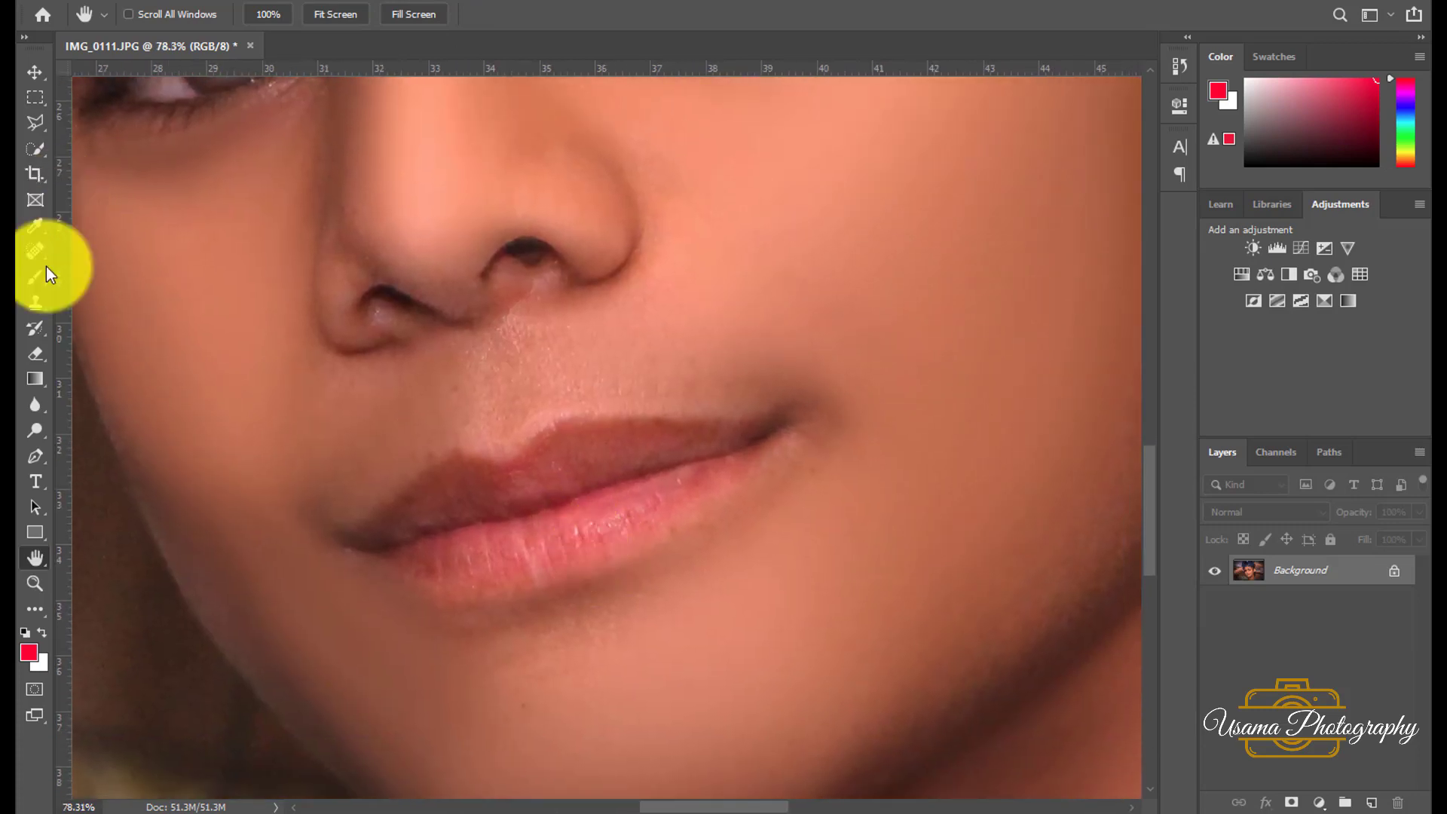
Step: Smooth and blend the boy's lower lip with the Mixer Brush, then fit the photo
click(34, 277)
click(116, 329)
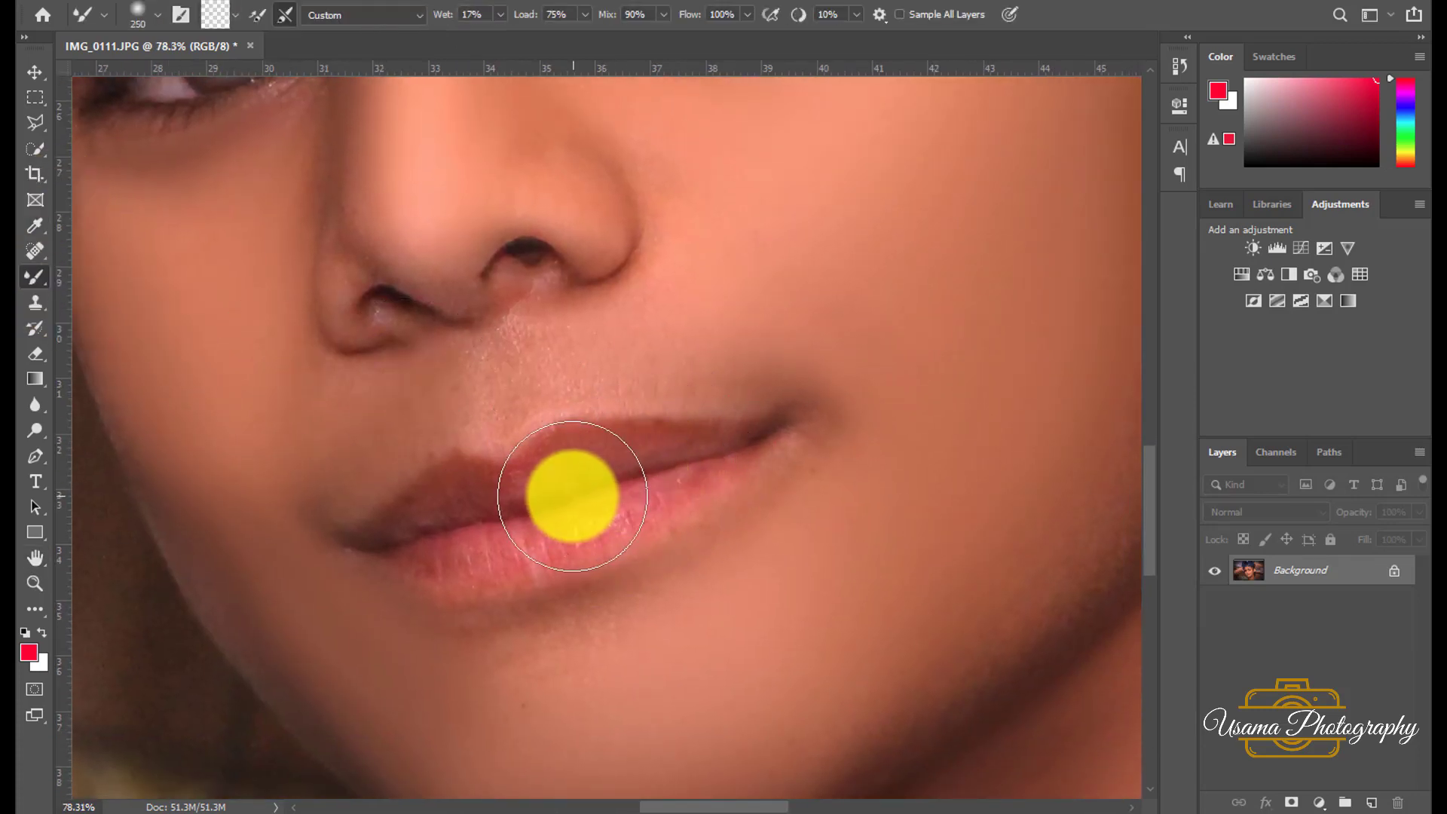
key(bracketleft)
mouse_move(701, 484)
mouse_down()
mouse_move(433, 556)
mouse_move(565, 549)
mouse_move(685, 488)
mouse_move(458, 566)
mouse_move(698, 517)
mouse_move(723, 478)
mouse_move(459, 581)
mouse_move(725, 474)
mouse_move(426, 558)
mouse_move(711, 462)
mouse_move(669, 446)
mouse_move(354, 549)
mouse_move(663, 475)
mouse_move(449, 562)
mouse_move(17, 544)
mouse_up()
key(bracketleft)
key(bracketright)
double_click(29, 558)
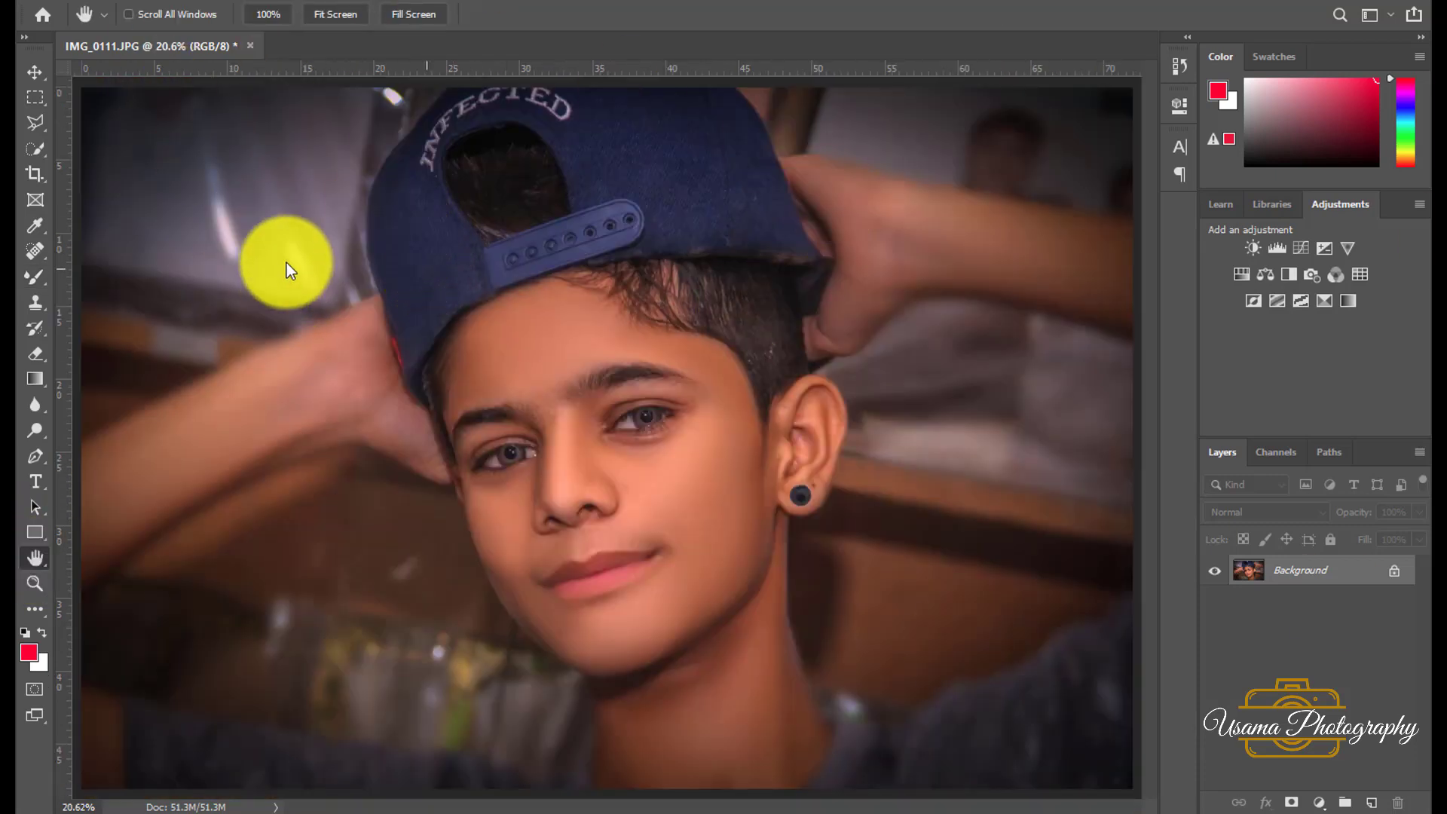
Step: Intensify colours and set Green Primary Hue to +25 and shift Blue Primary Hue in Camera Raw
key(ctrl+shift+a)
scroll(1282, 377, down, 5)
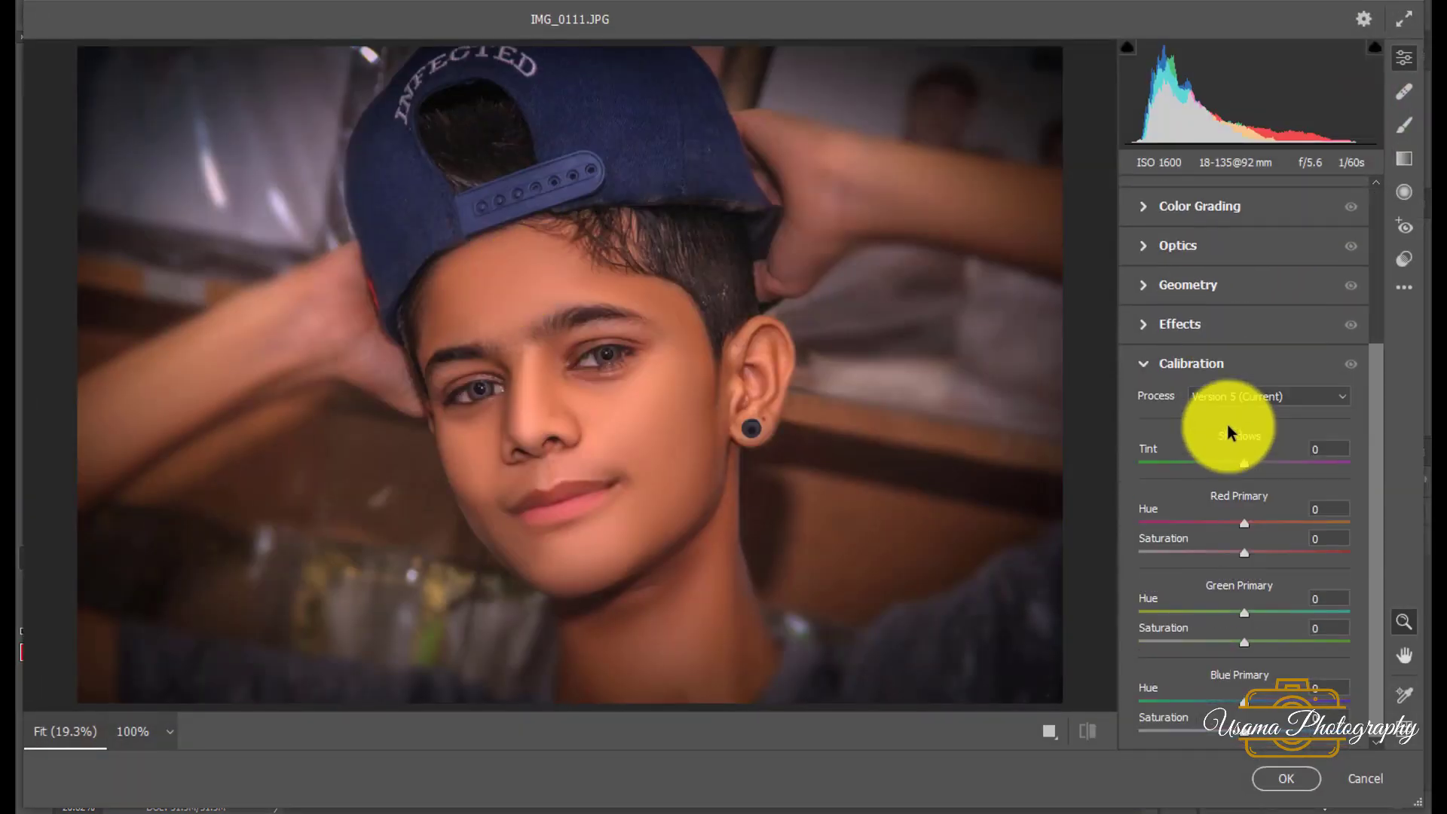
drag(1317, 736, 1357, 738)
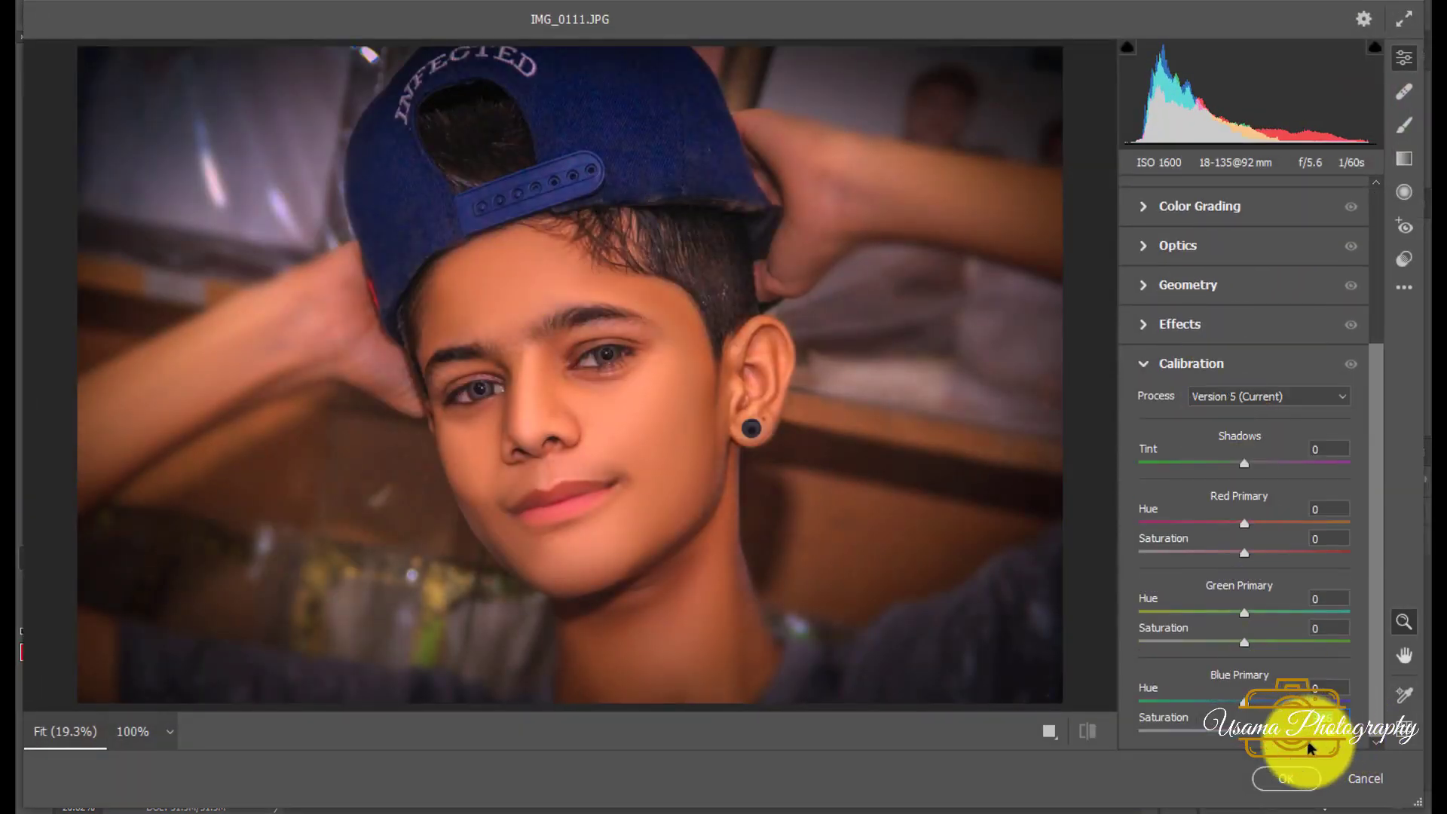
drag(1244, 612, 1271, 612)
mouse_move(1248, 700)
mouse_down()
mouse_move(1209, 701)
mouse_move(1272, 701)
mouse_up()
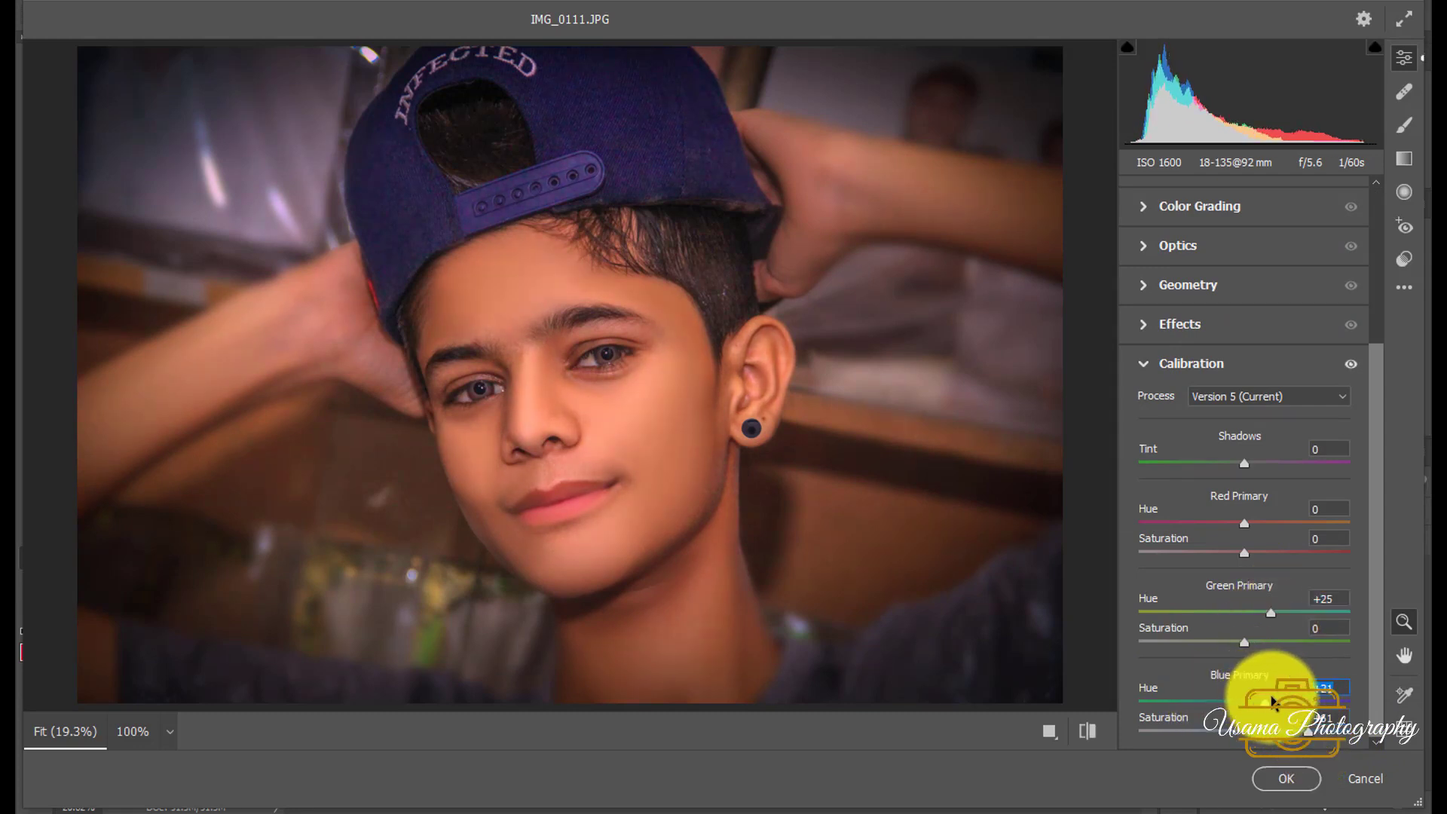
click(1281, 780)
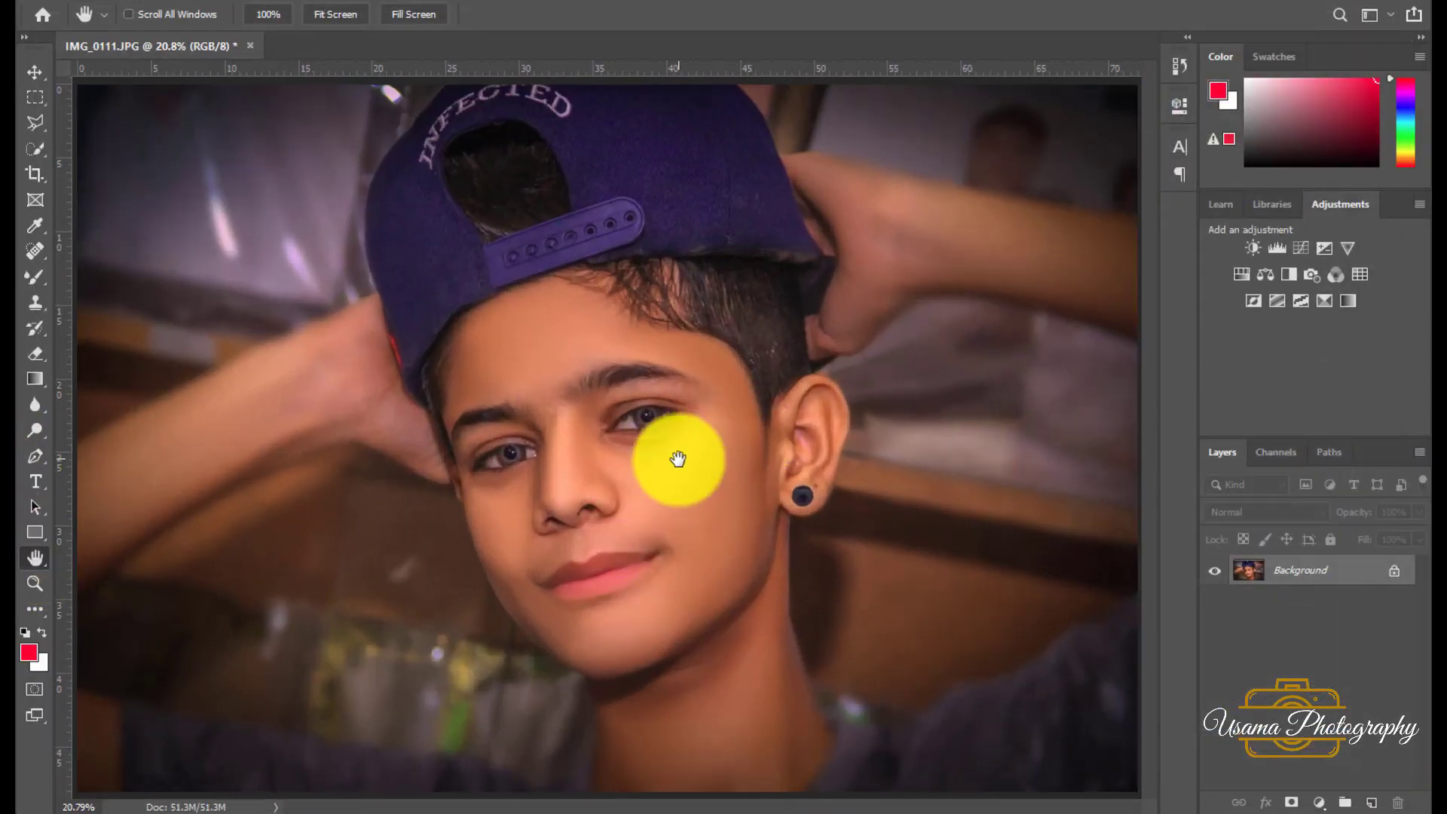
Step: Switch to the Dodge Tool and lighten from the nose tip onto the cheek
scroll(565, 482, down, 2)
scroll(572, 478, up, 1)
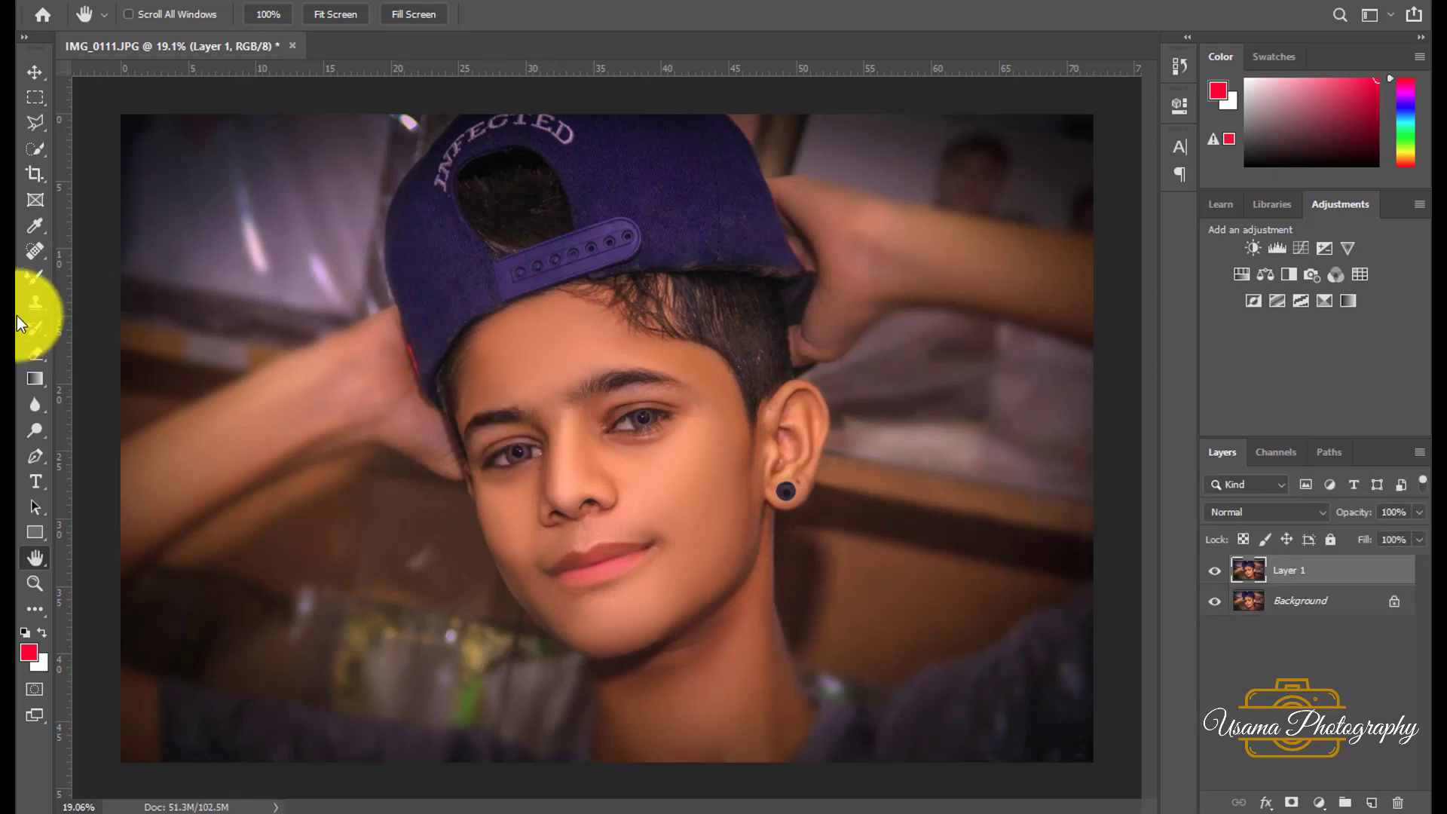
click(34, 431)
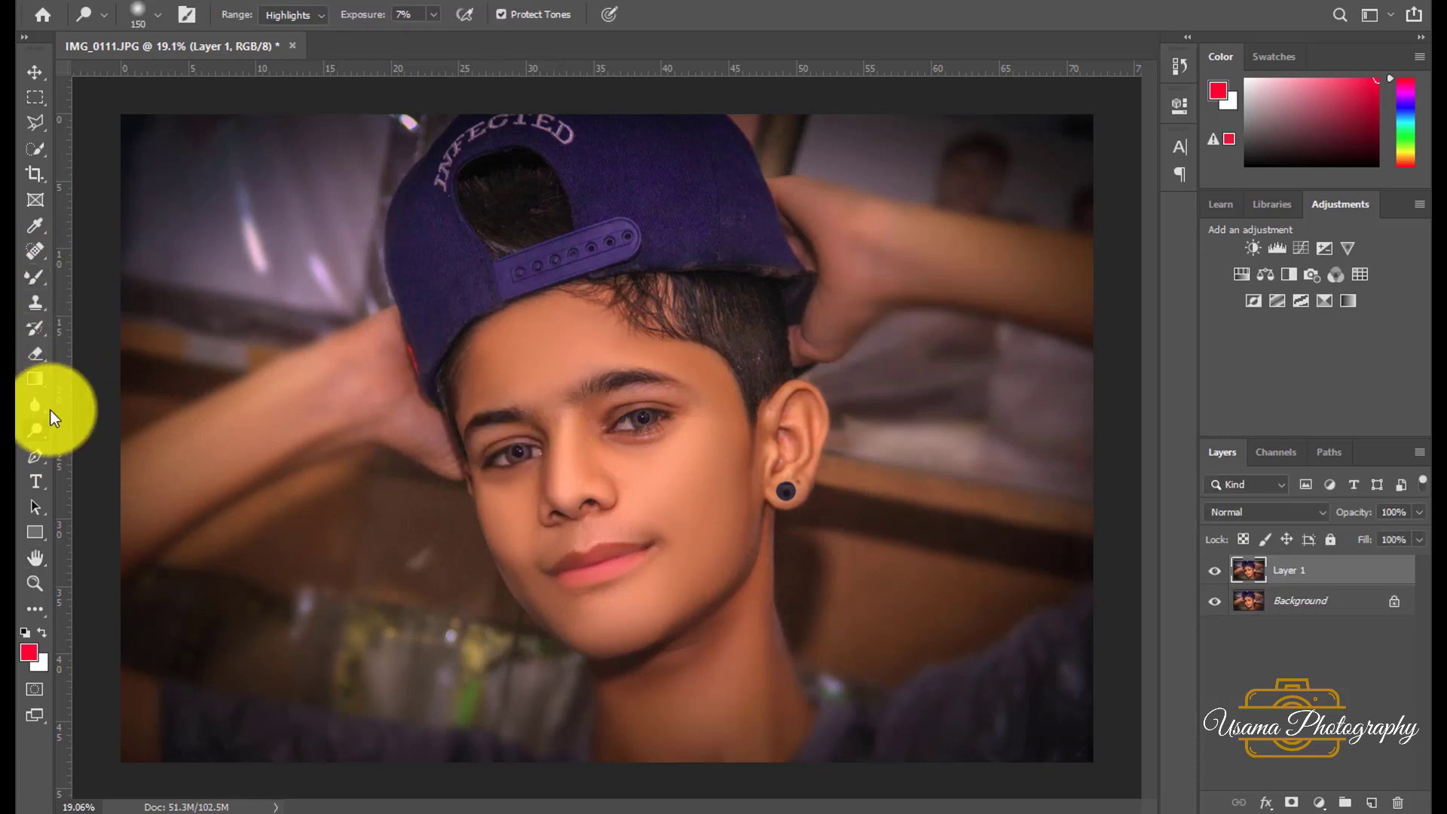
scroll(301, 441, up, 3)
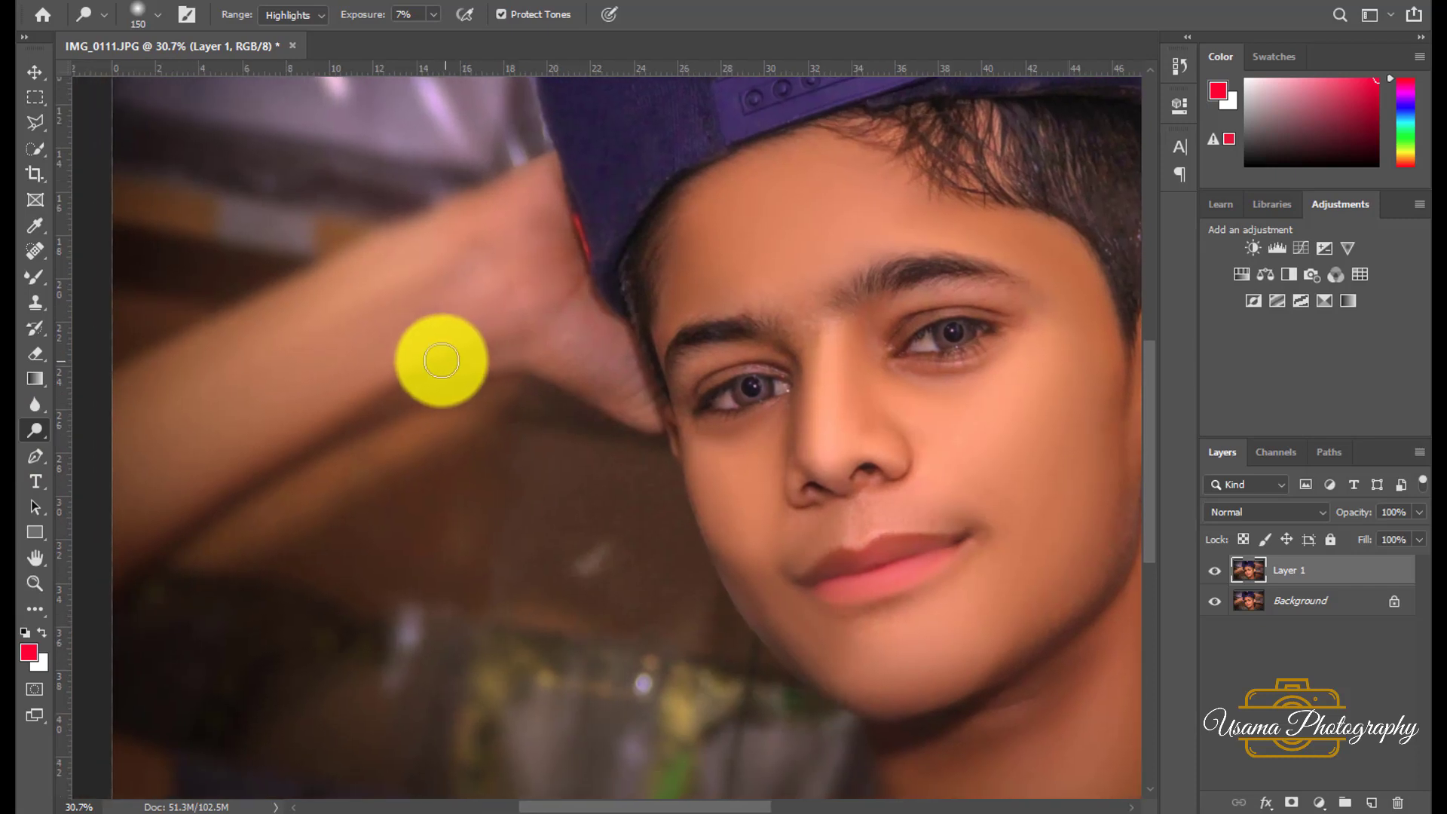
key(bracketright)
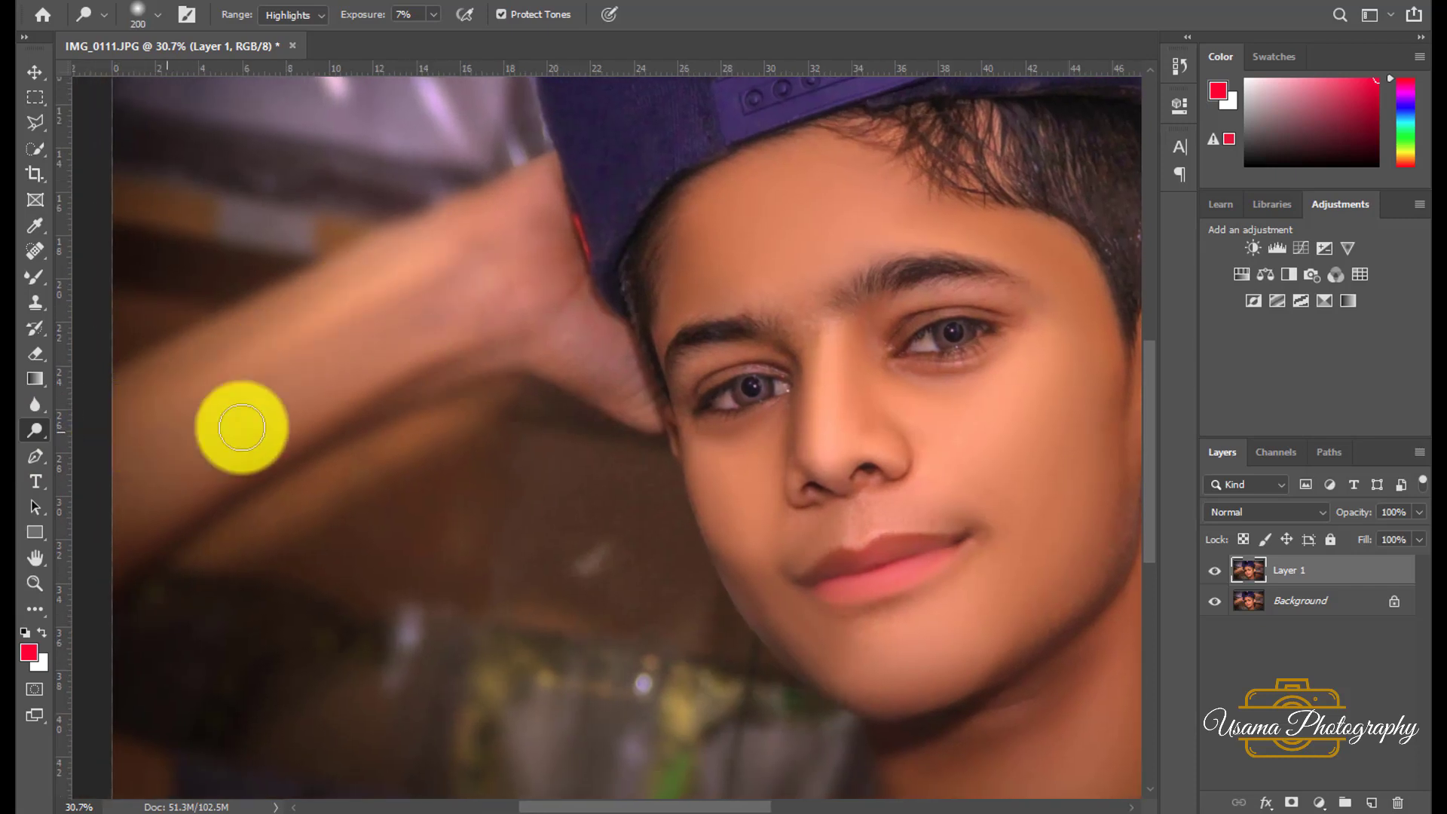
drag(662, 404, 446, 388)
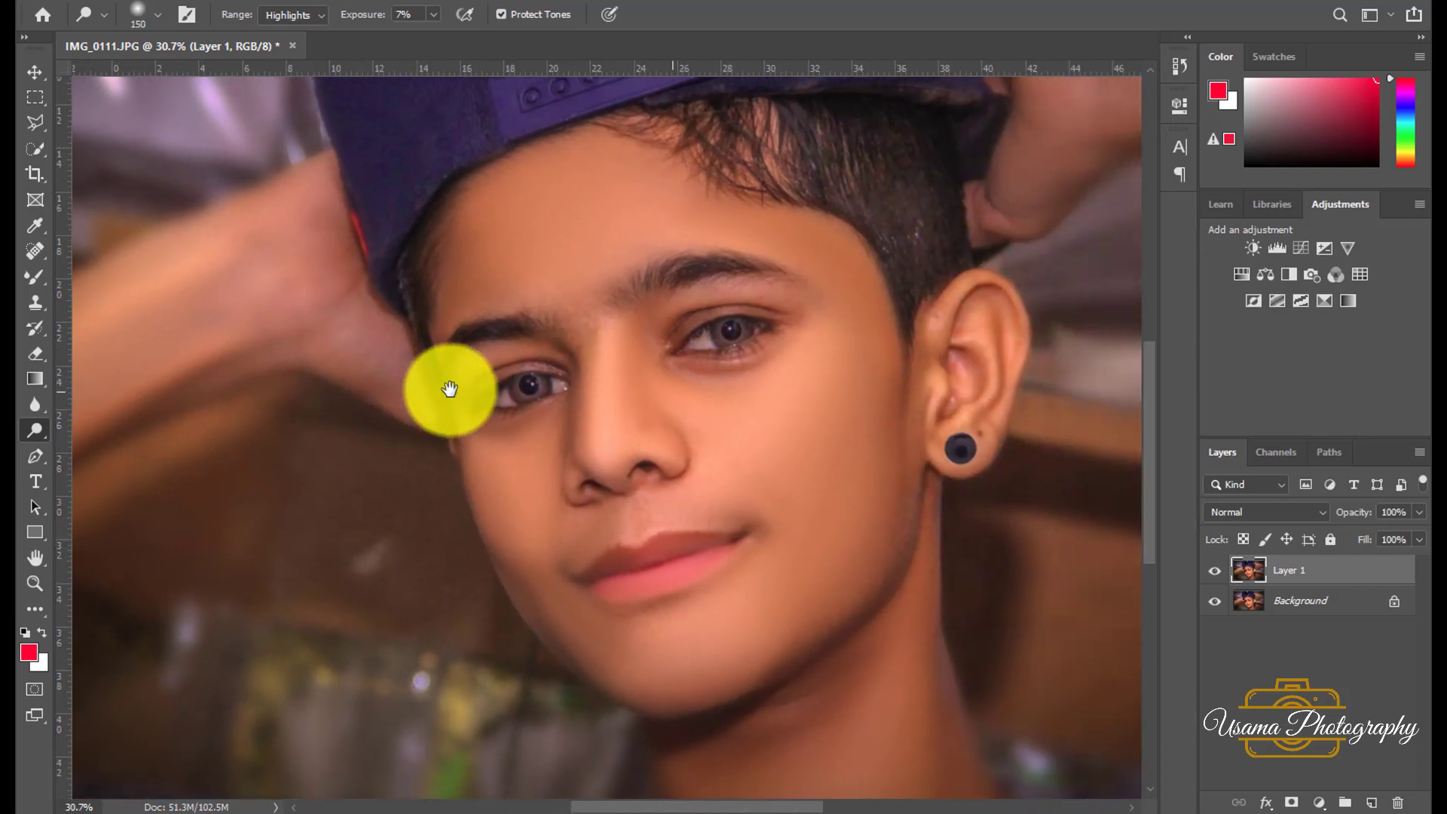
drag(758, 489, 584, 371)
key(bracketright)
key(bracketright)
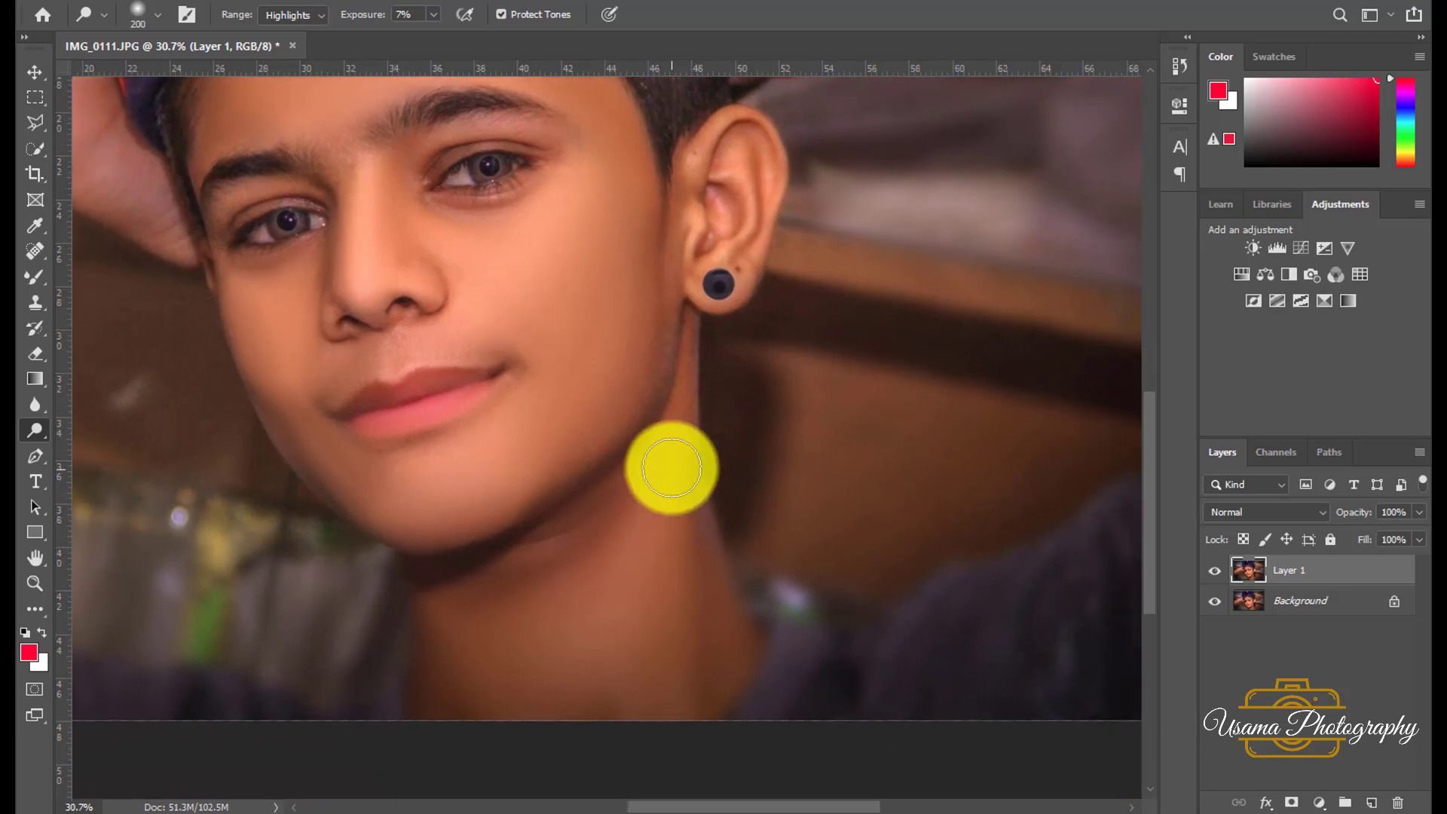
mouse_move(672, 449)
mouse_down()
mouse_move(614, 517)
mouse_move(520, 507)
mouse_up()
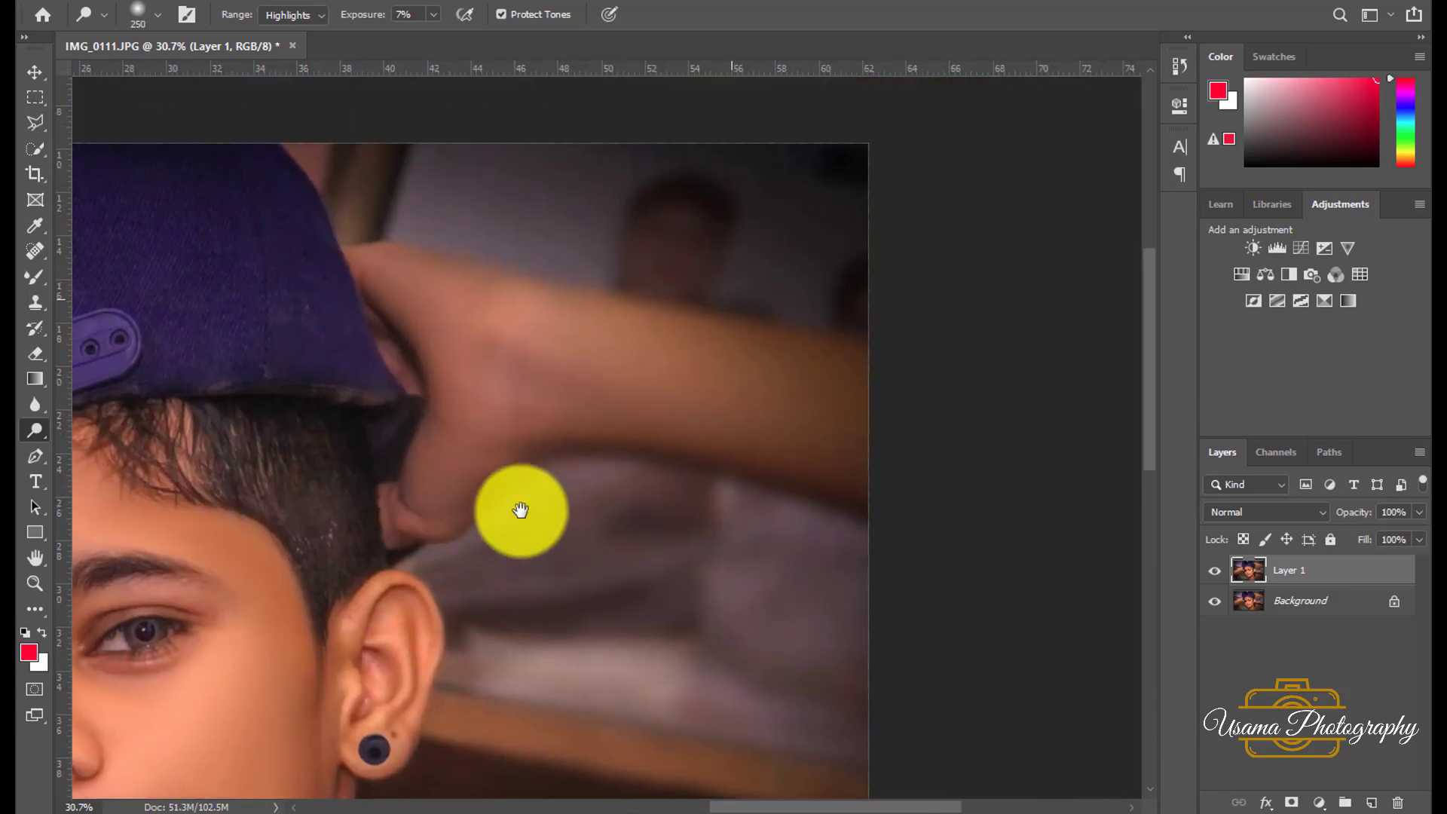
key(bracketright)
key(bracketright)
key(bracketleft)
mouse_move(660, 407)
mouse_down()
mouse_move(905, 339)
mouse_move(761, 287)
mouse_up()
scroll(472, 397, up, 2)
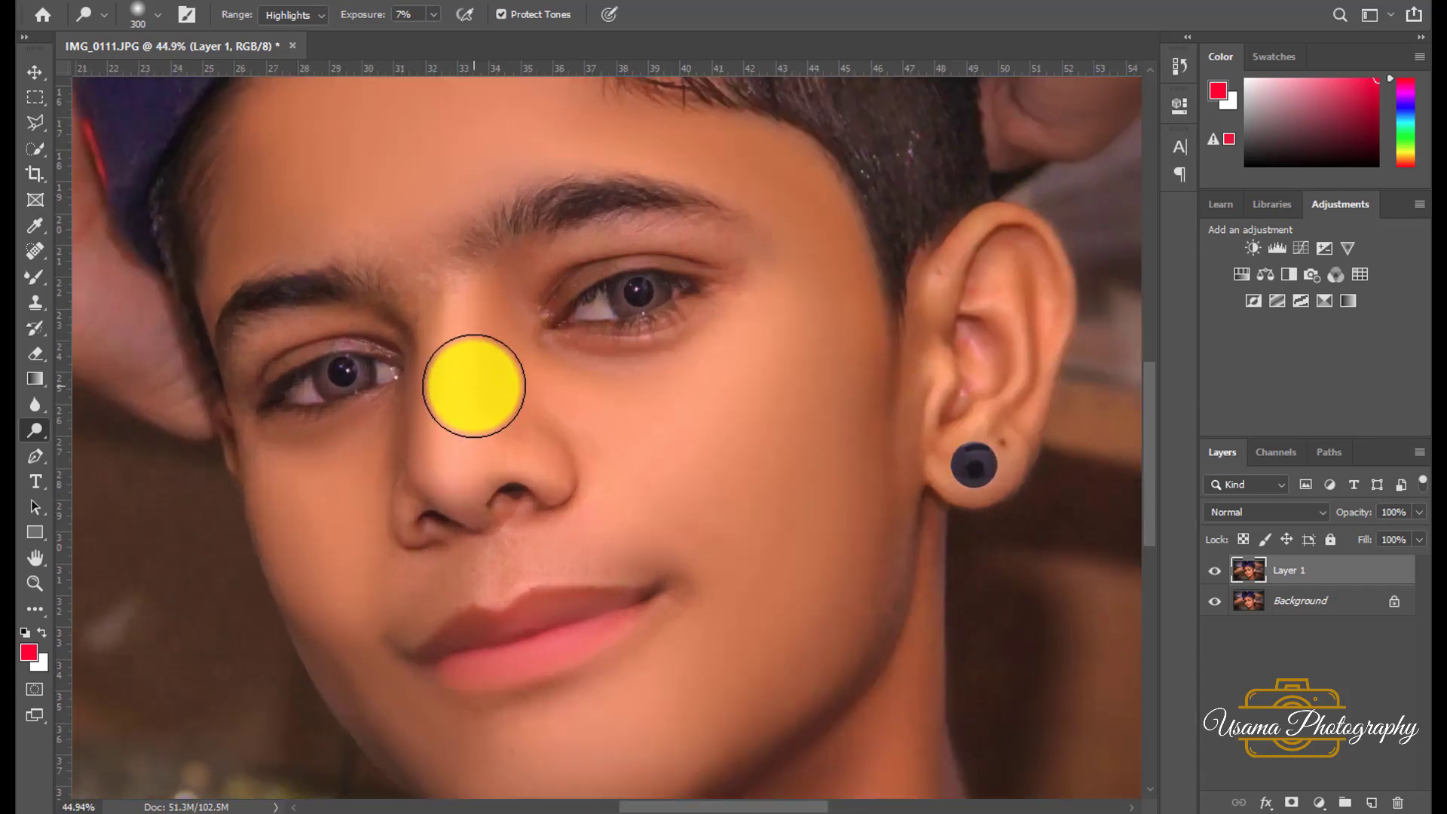
key(bracketleft)
key(bracketleft)
key(bracketleft)
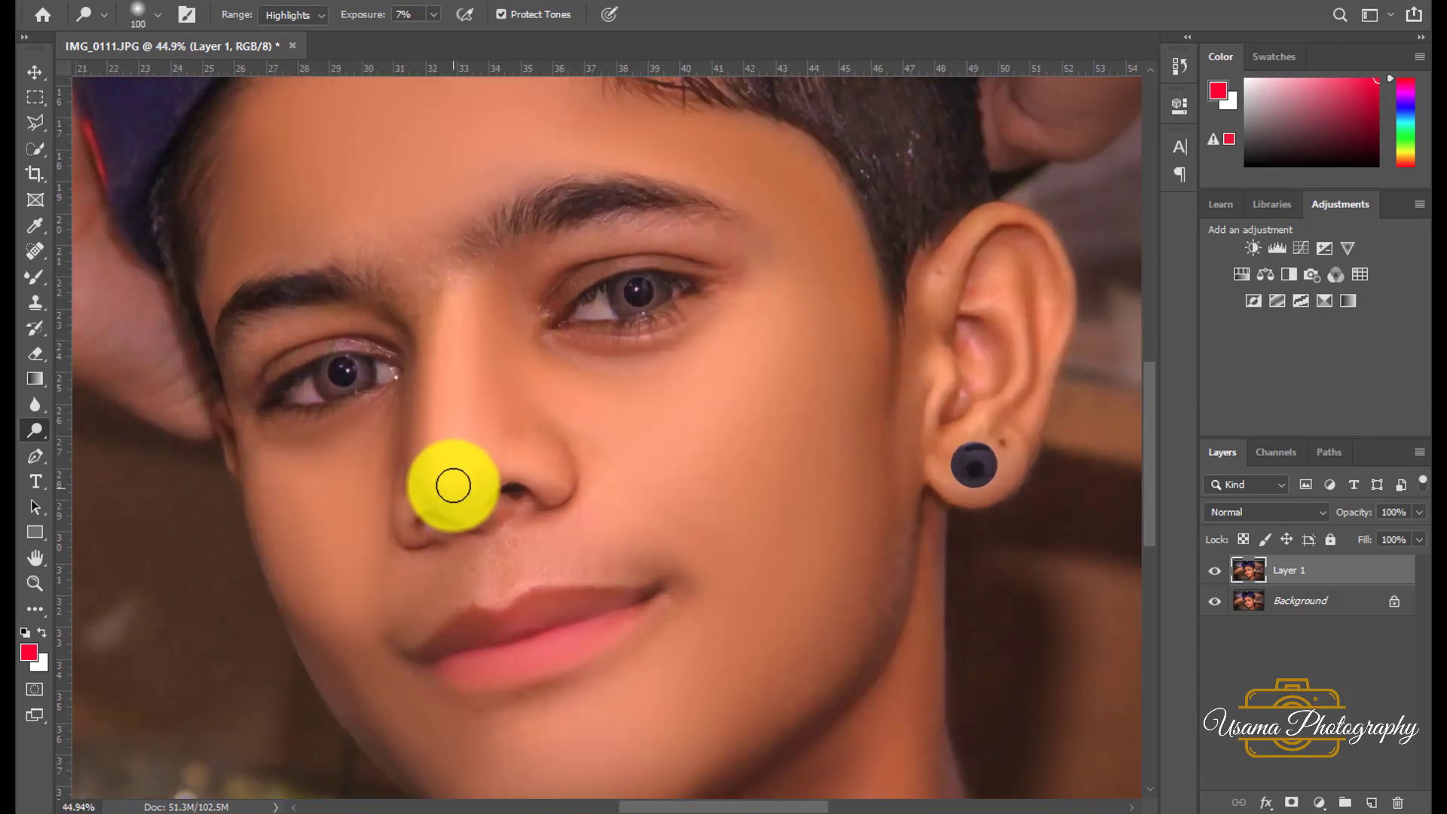
mouse_move(453, 486)
mouse_down()
mouse_move(582, 502)
mouse_move(507, 465)
mouse_up()
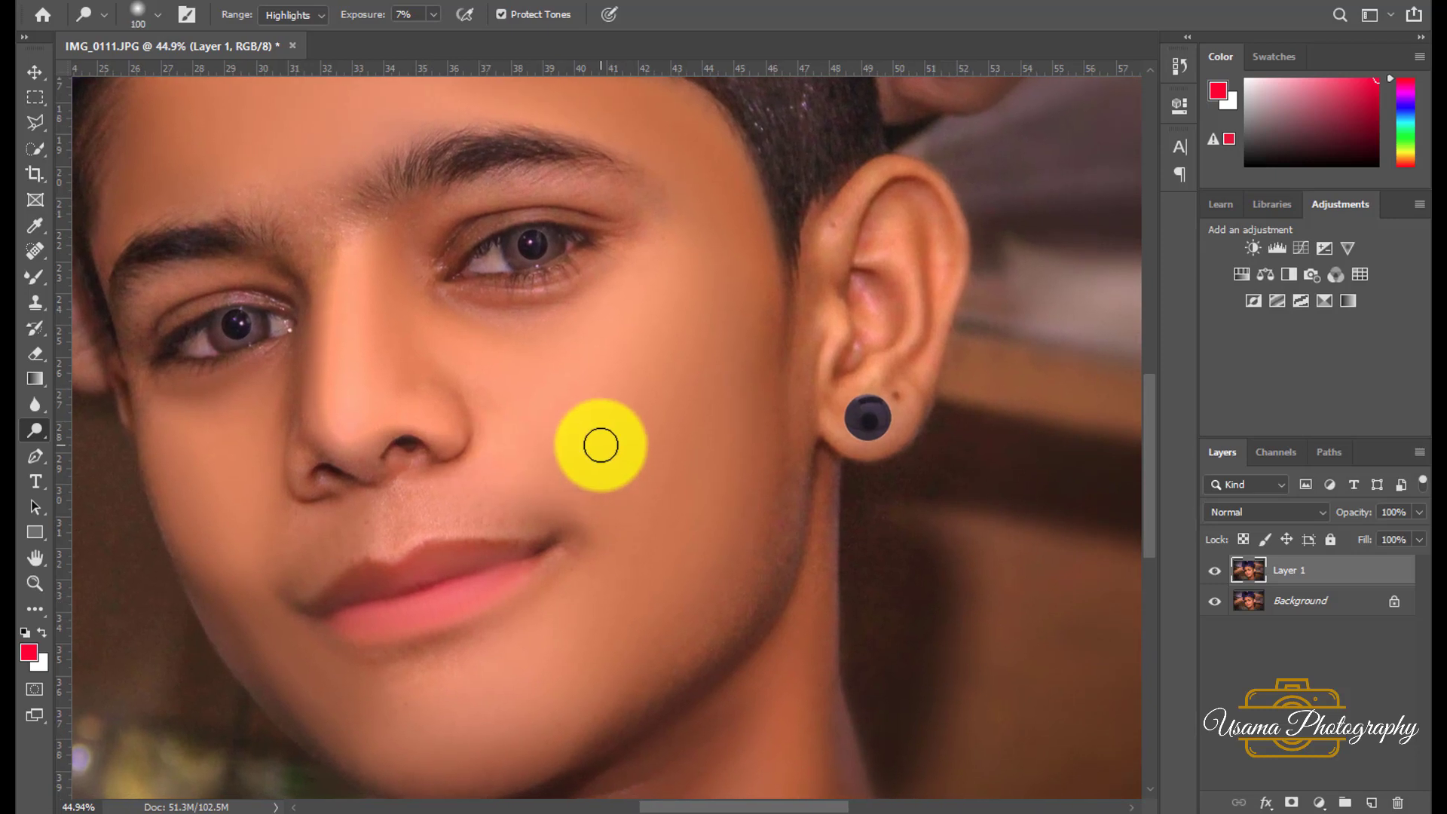
Step: Raise the dodge exposure to 7% and brighten the inner ear
key(bracketright)
key(bracketright)
key(bracketright)
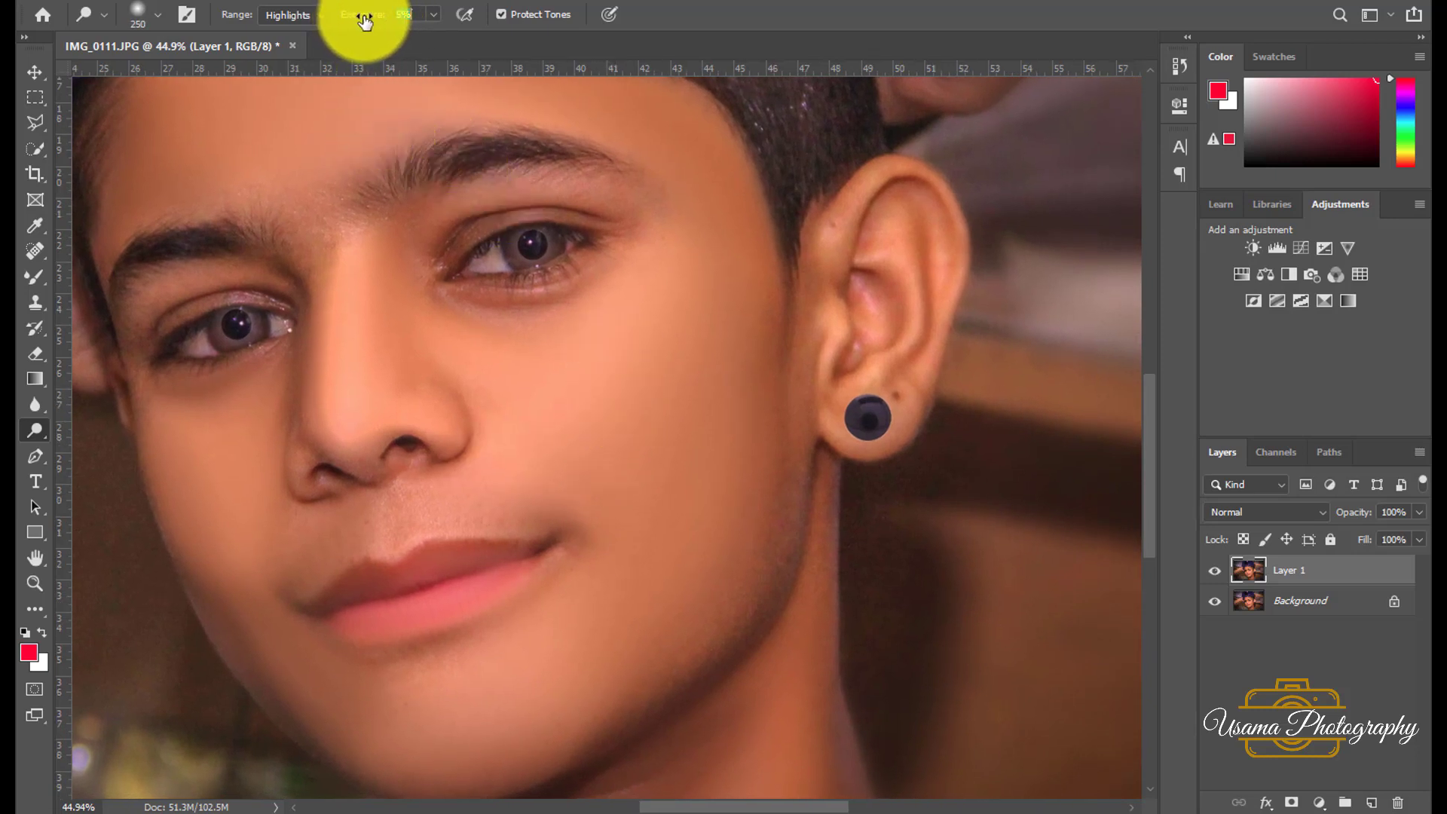
drag(364, 21, 371, 21)
key(bracketright)
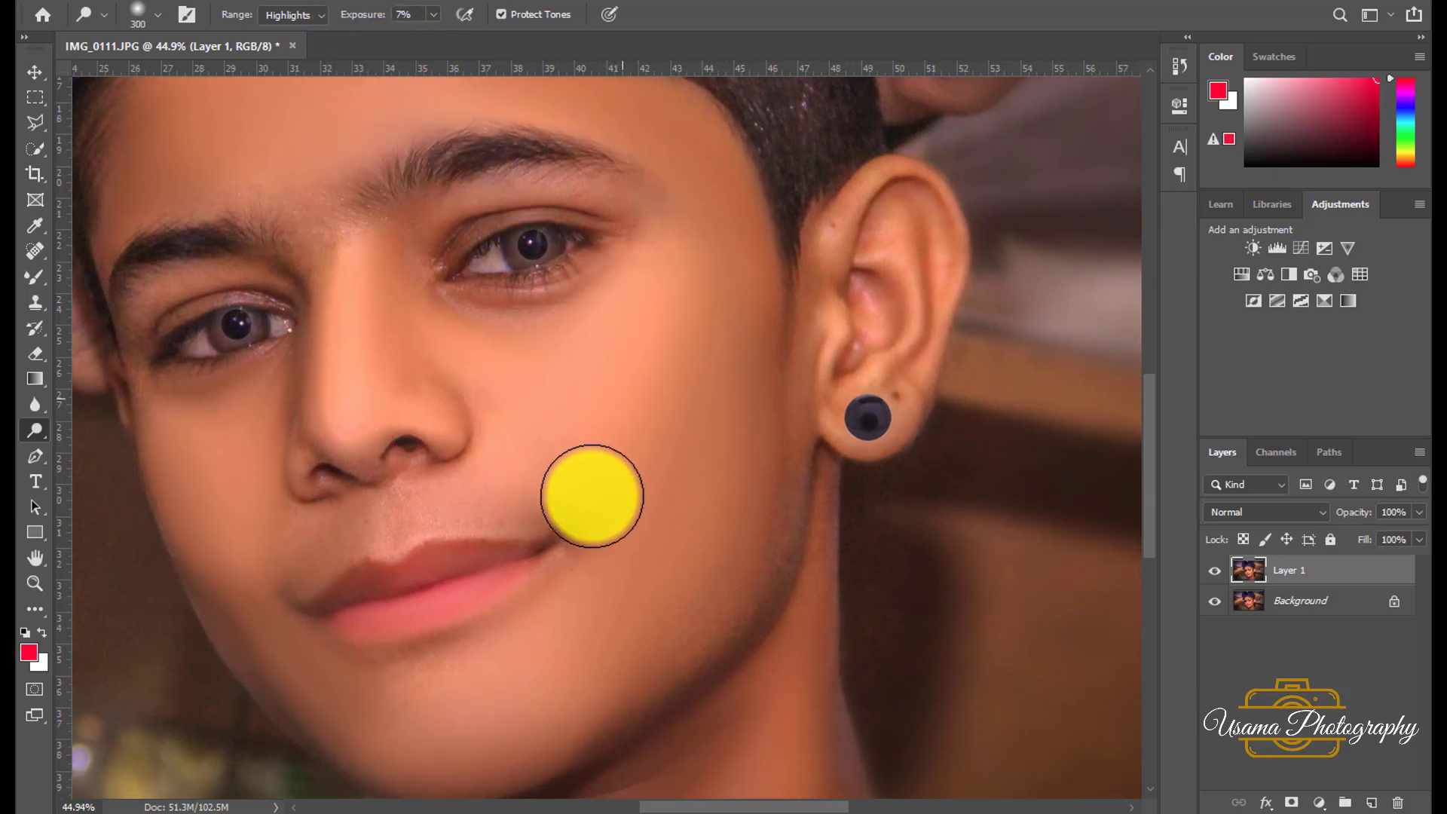
key(bracketleft)
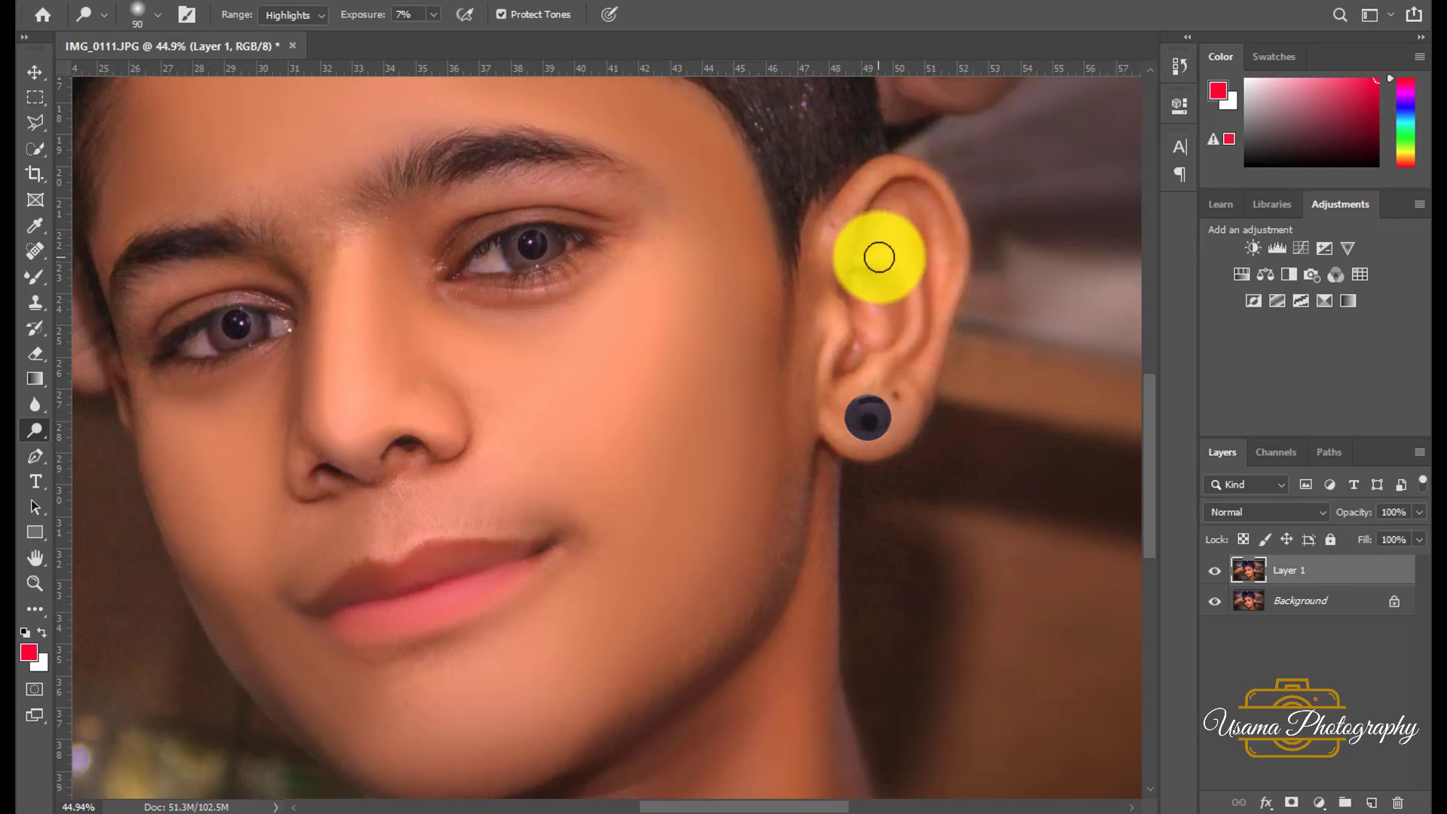
mouse_move(879, 257)
mouse_down()
mouse_move(914, 314)
mouse_move(856, 394)
mouse_move(937, 229)
mouse_move(938, 310)
mouse_up()
Step: Brighten the neck below the jaw with a smaller brush
key(bracketleft)
key(bracketleft)
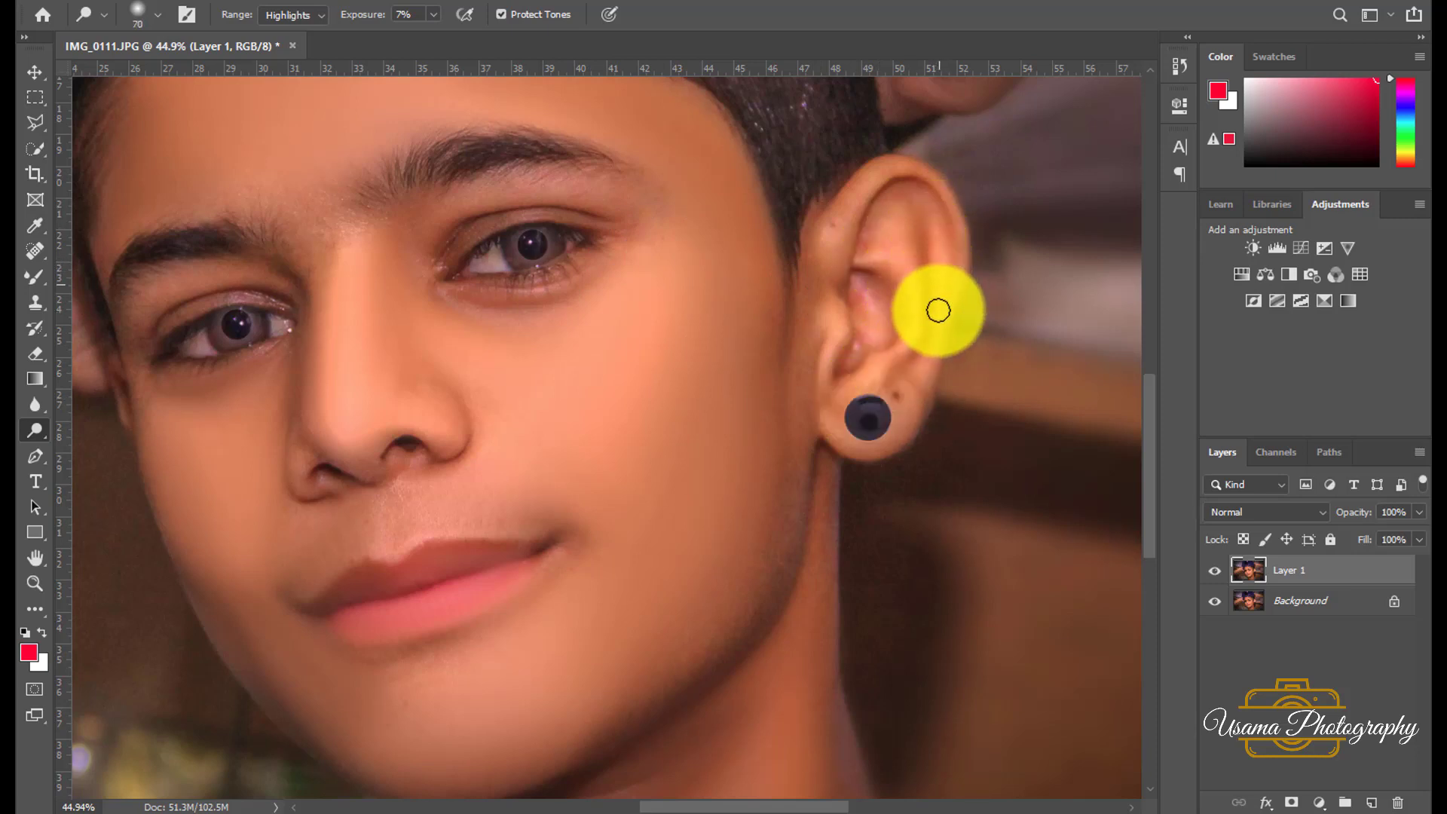
scroll(798, 443, down, 3)
scroll(798, 377, down, 5)
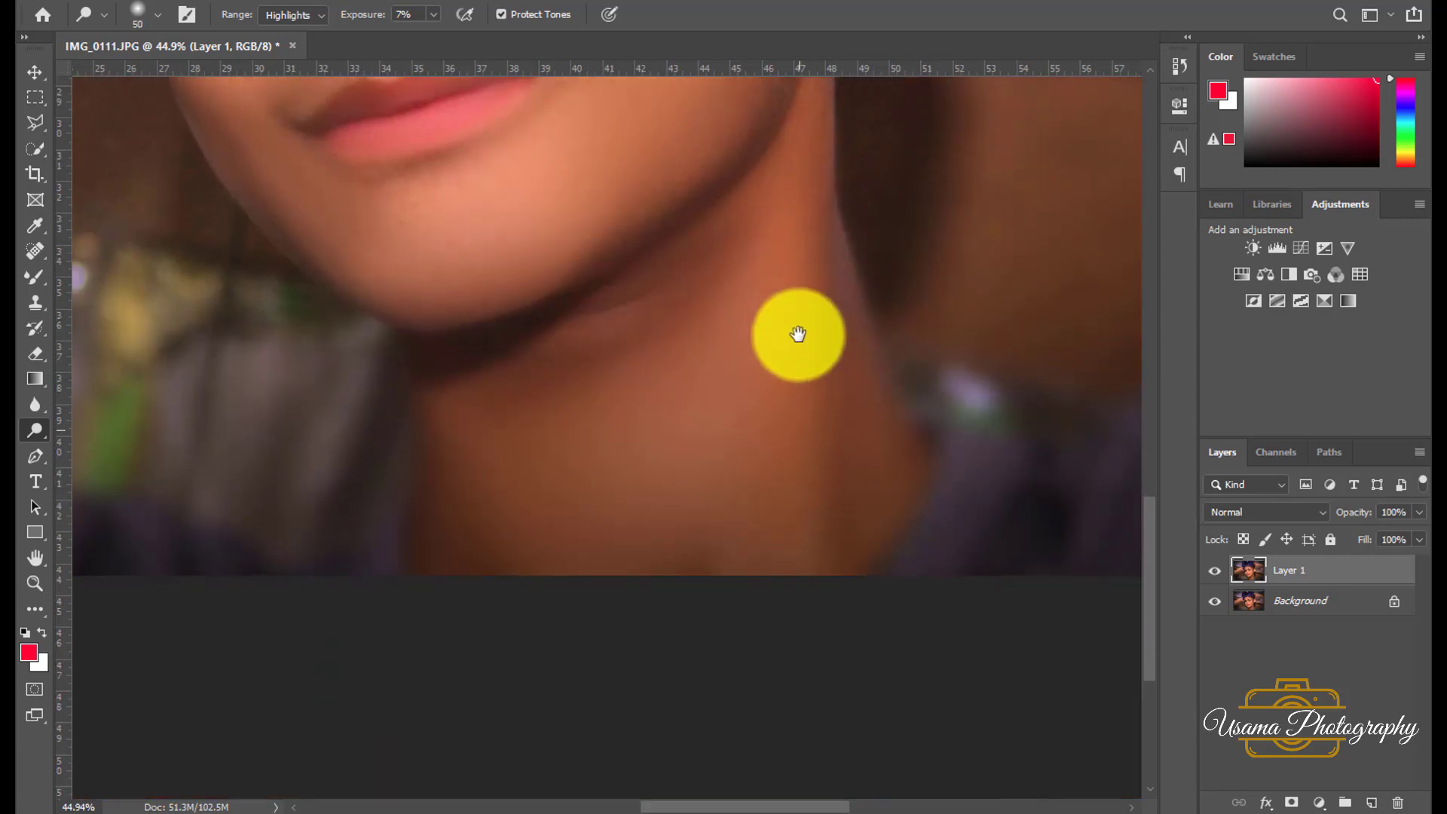
key(bracketright)
key(bracketright)
key(bracketright)
key(bracketright)
mouse_move(777, 314)
mouse_down()
mouse_move(785, 265)
mouse_move(768, 427)
mouse_move(772, 271)
mouse_up()
Step: Readjust the brush size and fit the whole photo on screen
key(bracketleft)
key(bracketleft)
key(bracketleft)
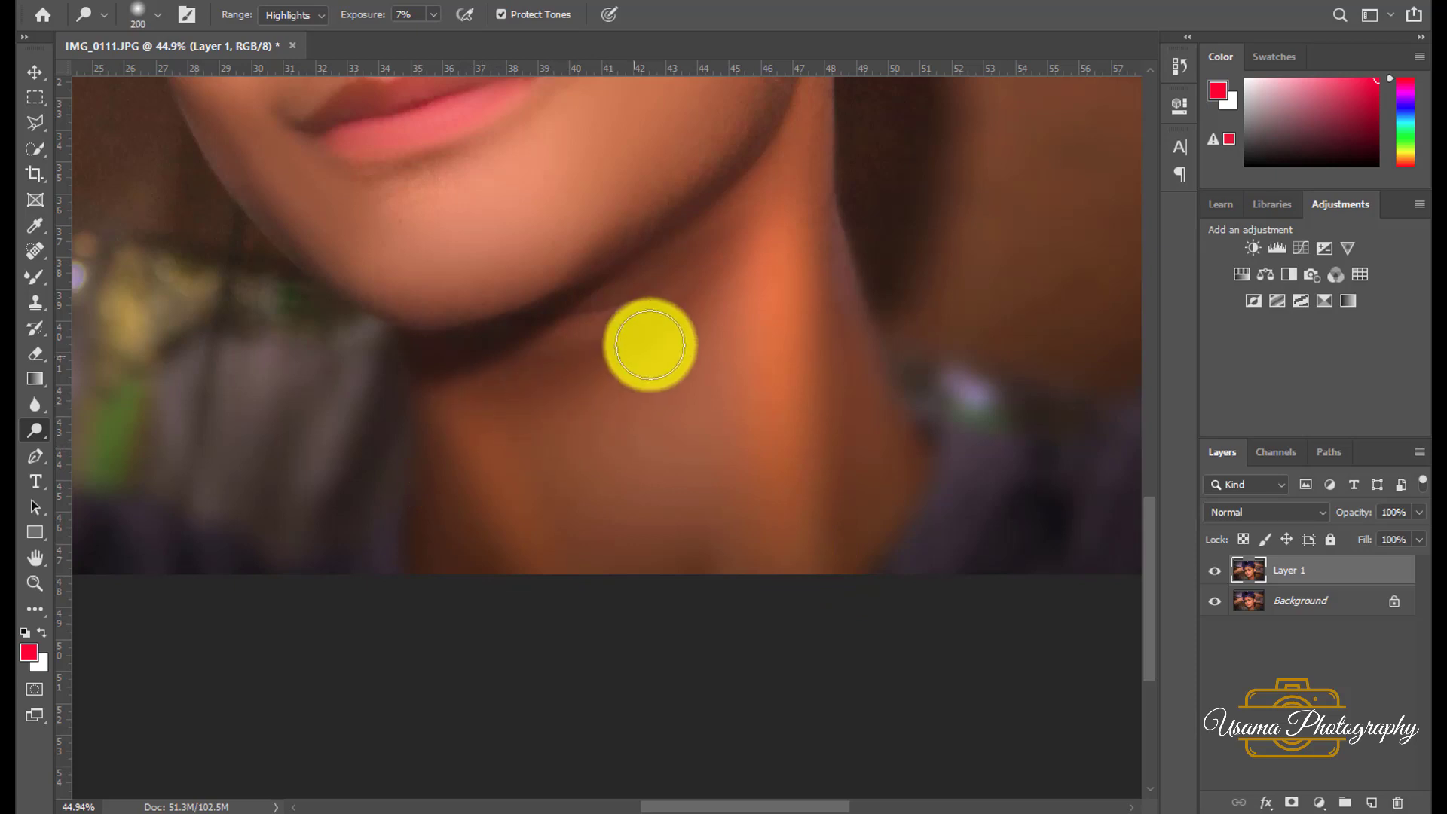
key(bracketright)
key(bracketleft)
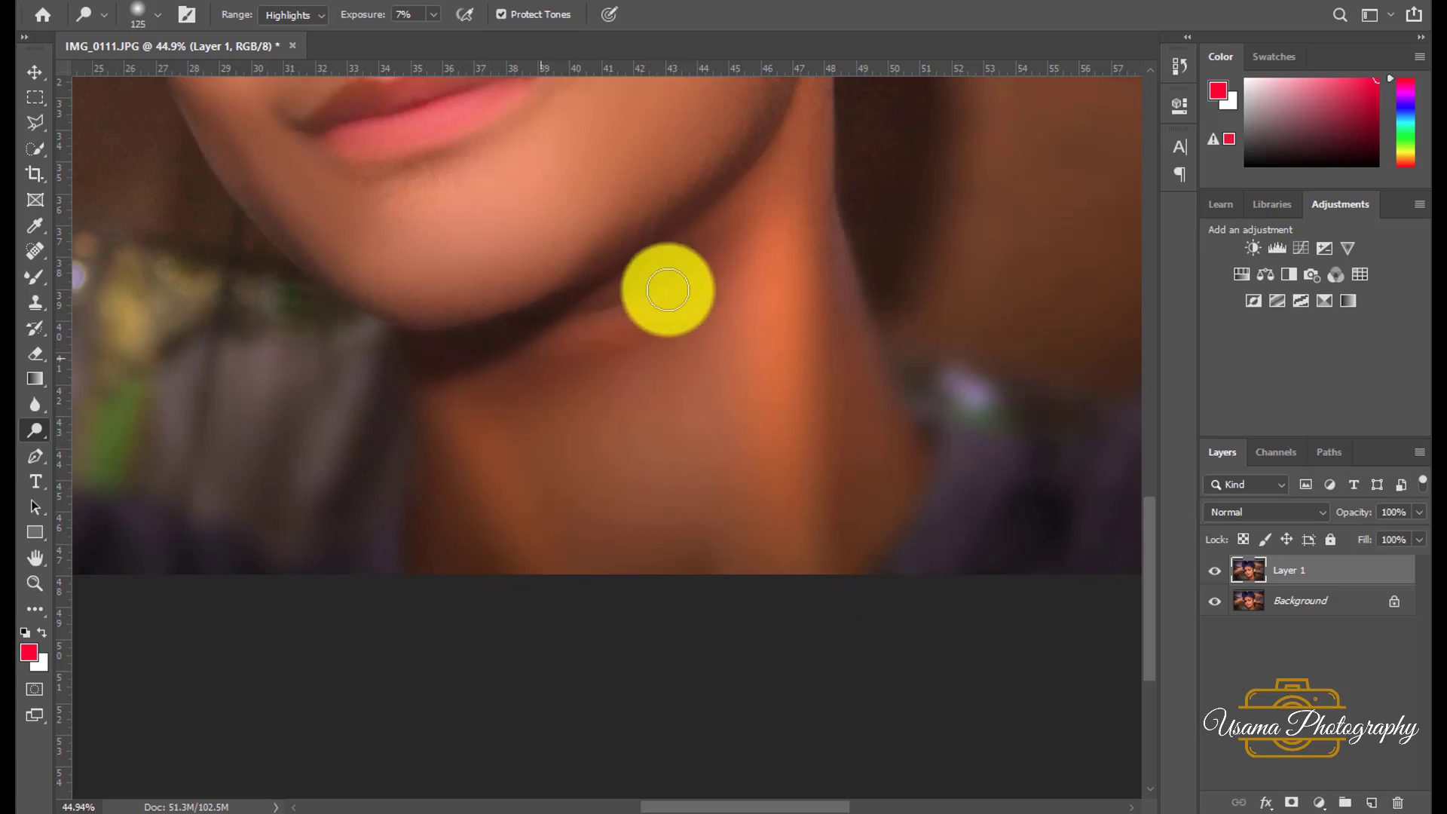
key(bracketright)
key(bracketright)
key(bracketright)
key(bracketright)
key(bracketright)
key(bracketright)
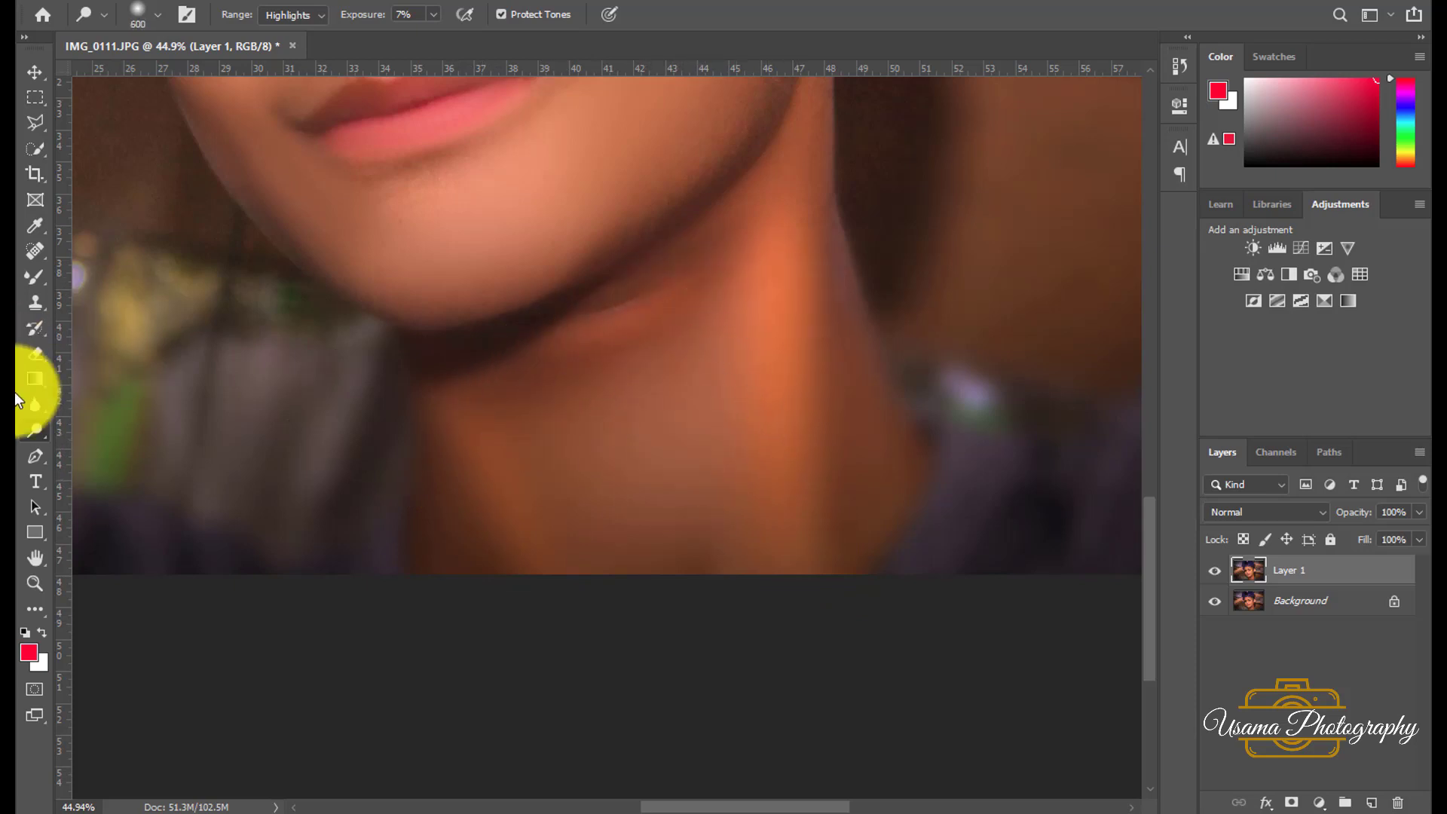
double_click(34, 565)
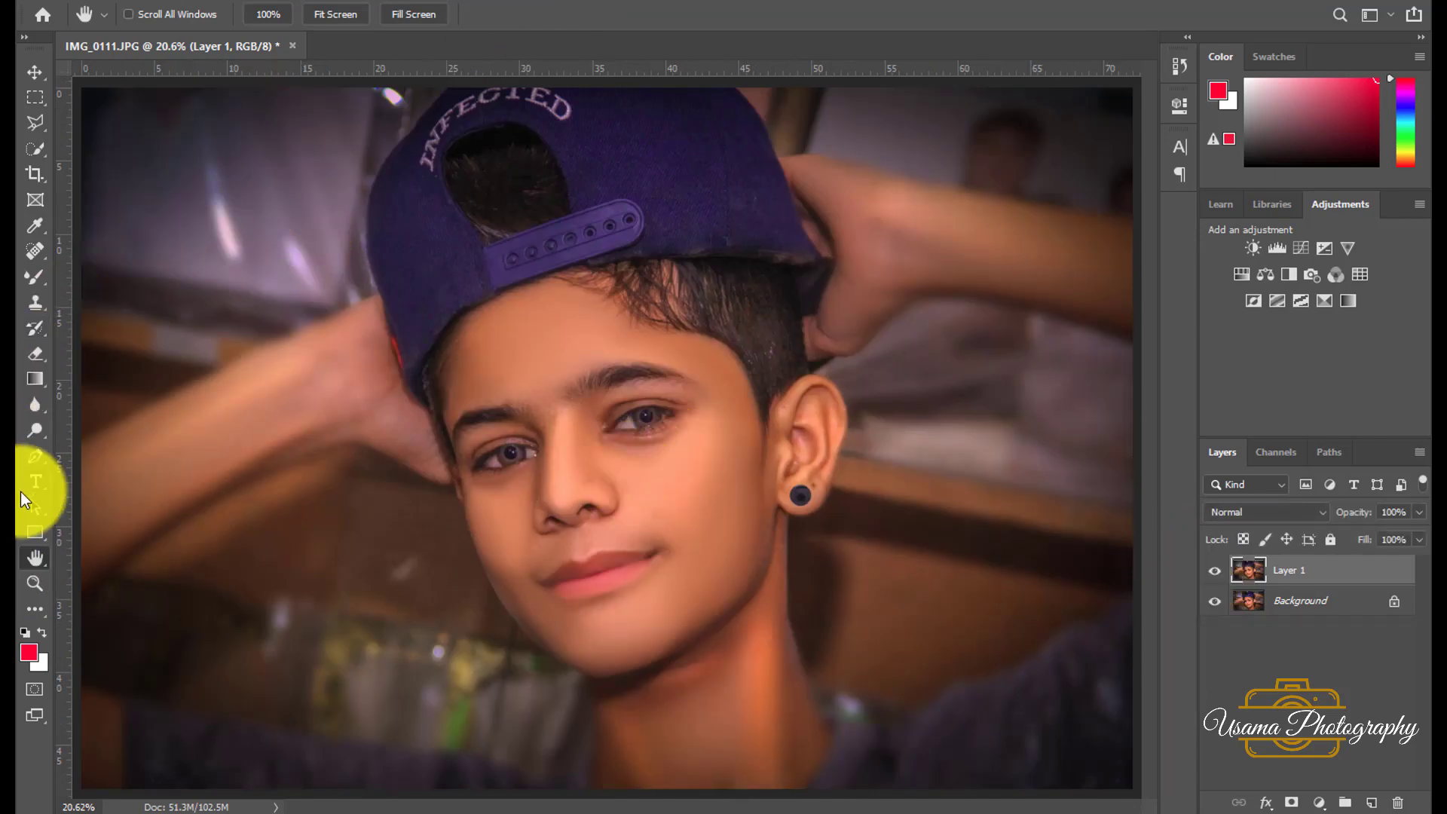
Step: Switch to the Burn Tool and darken the midtones on the neck below the chin
right_click(27, 433)
click(101, 450)
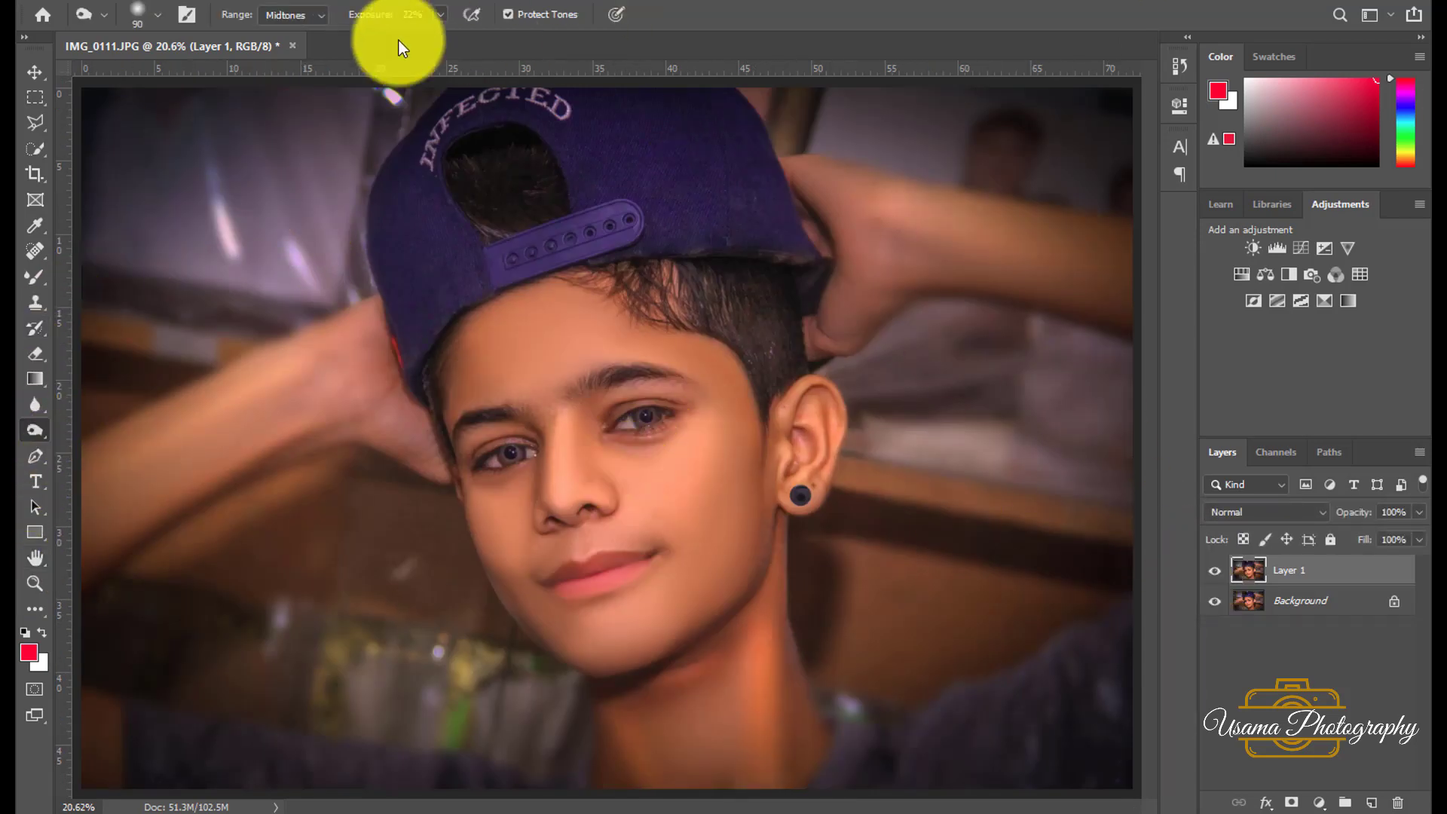
scroll(584, 539, up, 3)
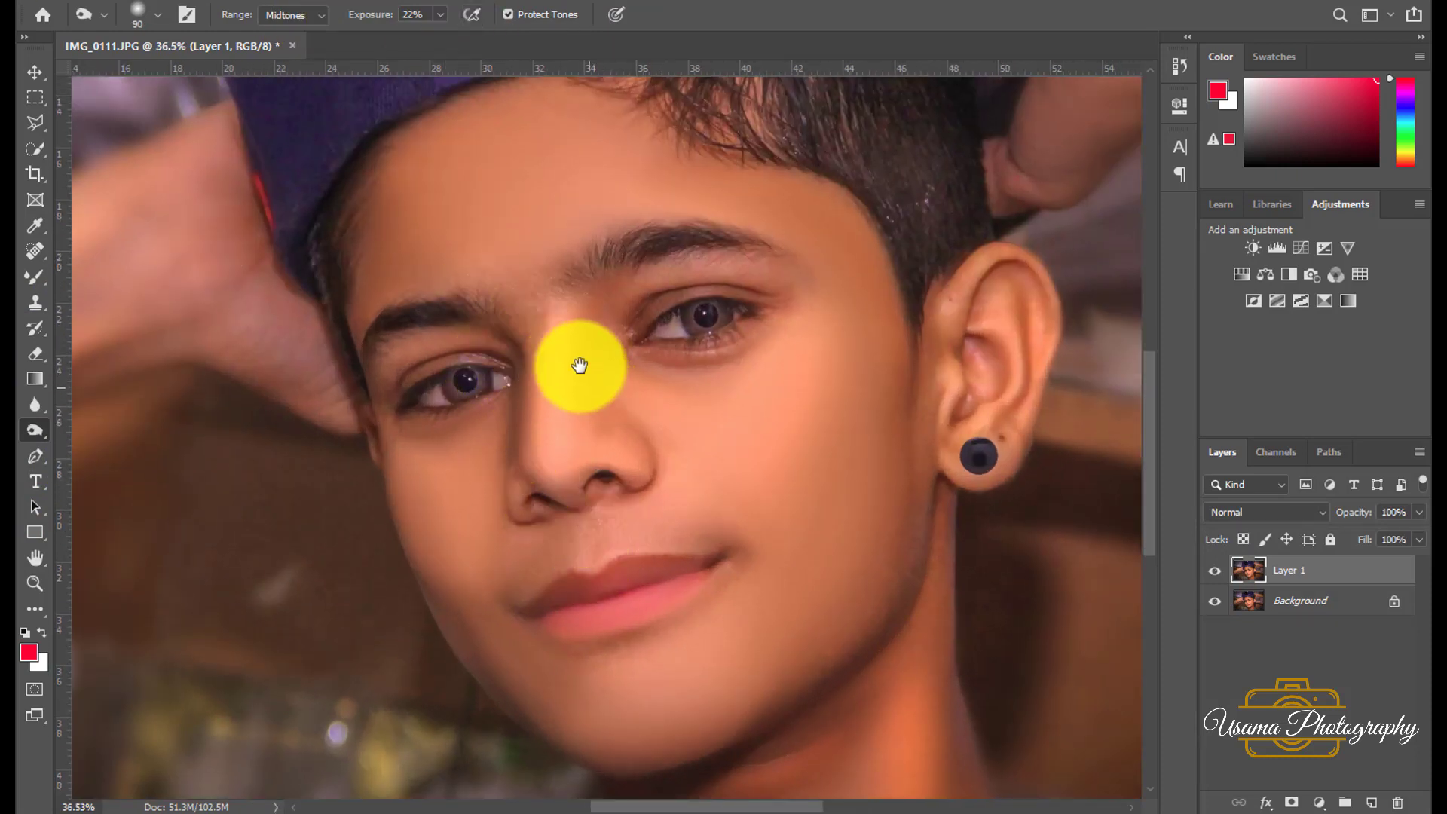
drag(580, 373, 426, 202)
drag(678, 298, 654, 420)
key(bracketright)
key(bracketright)
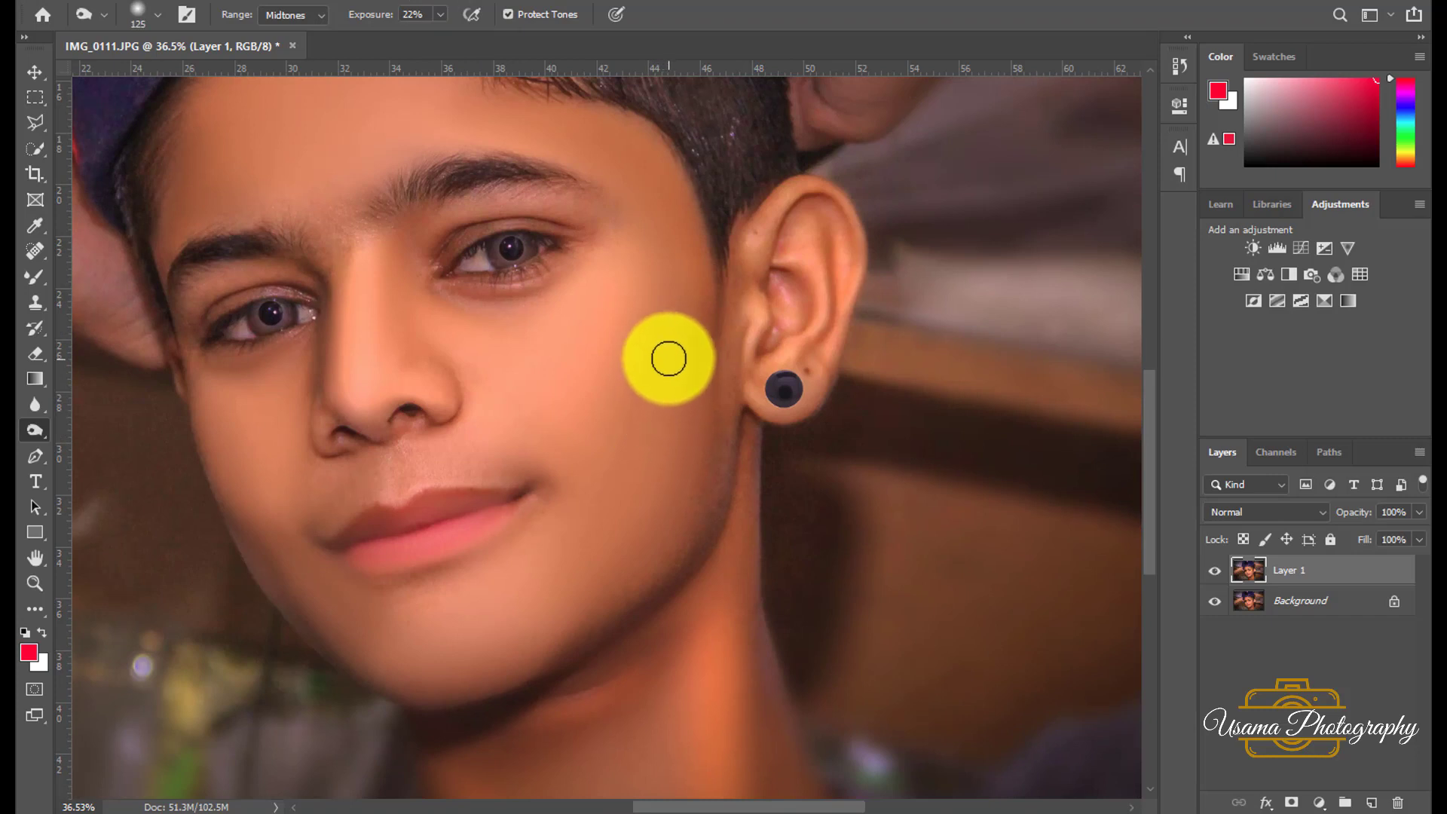
key(bracketright)
scroll(597, 429, down, 3)
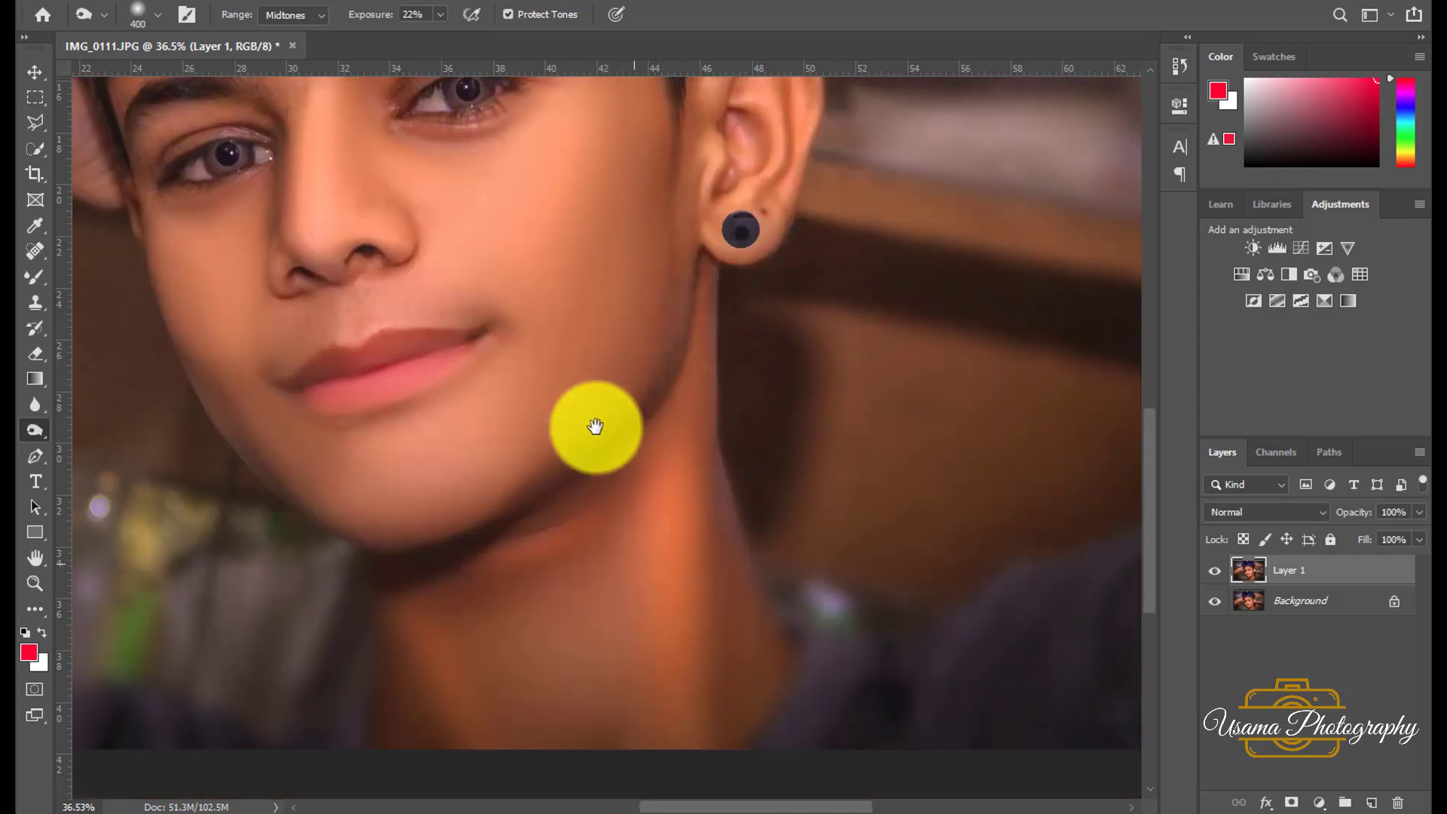
scroll(603, 473, down, 3)
key(bracketleft)
key(bracketleft)
key(bracketleft)
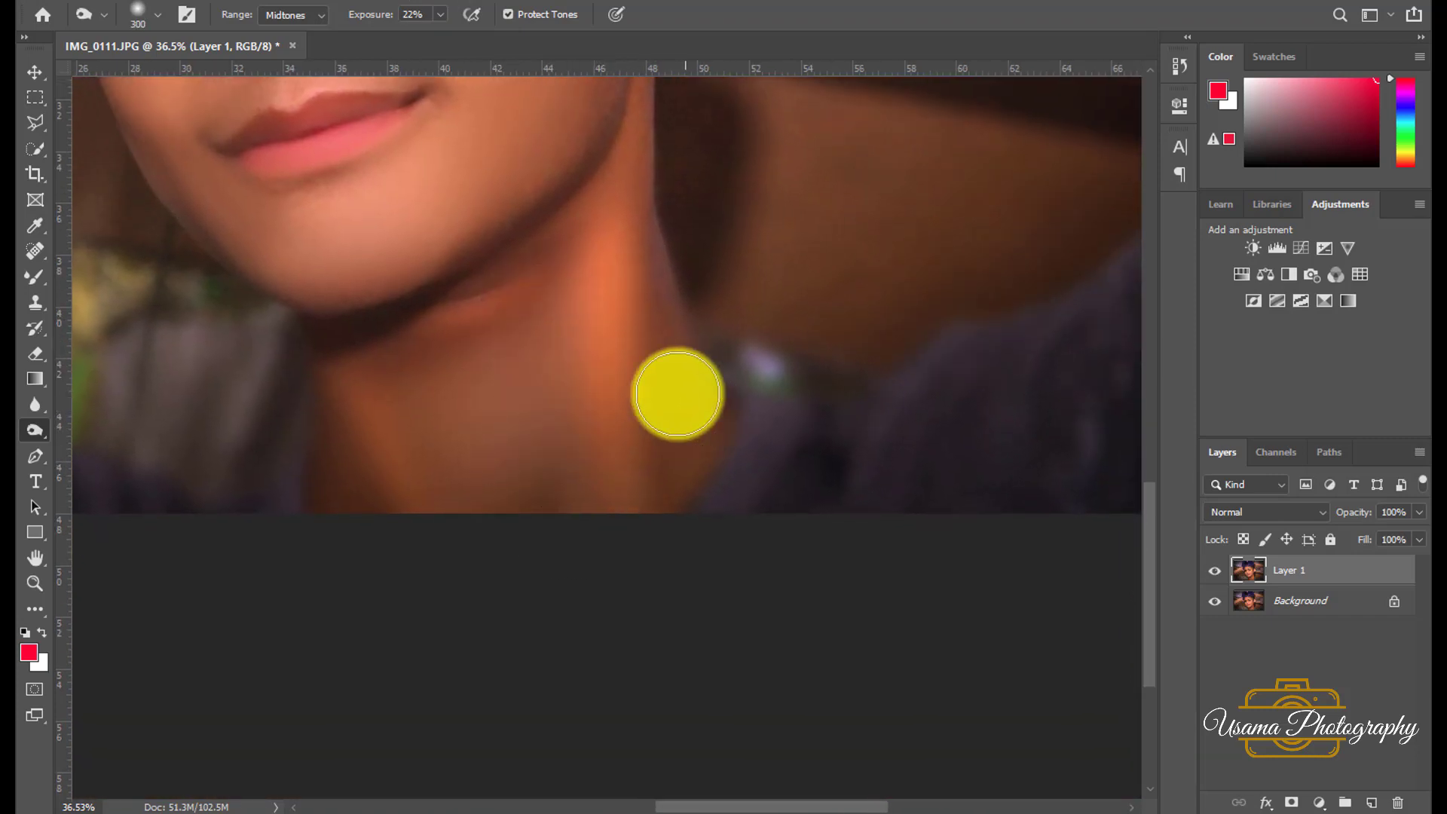
drag(664, 336, 398, 515)
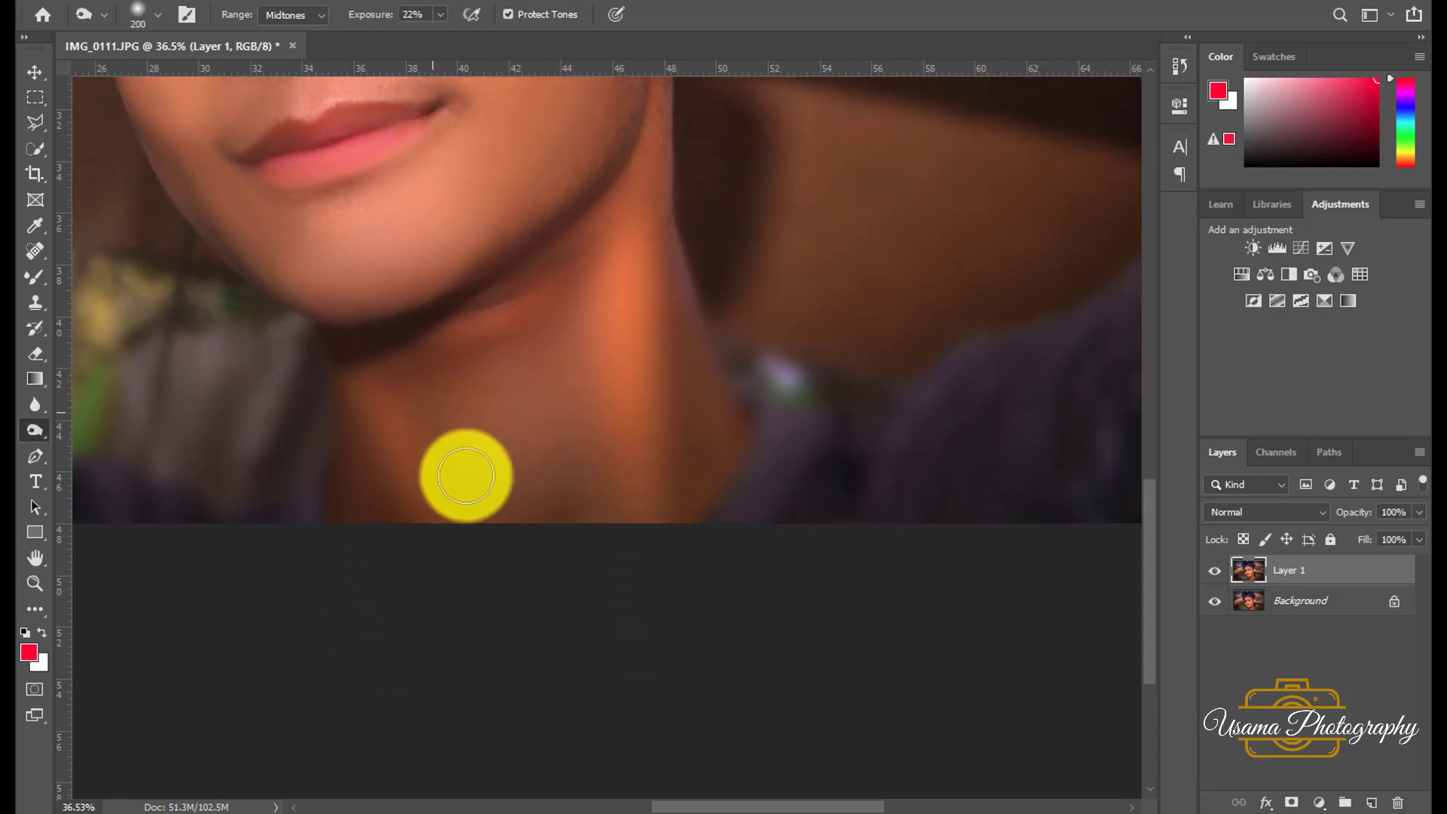
Step: Burn along the left arm and across both raised arms
key(bracketleft)
drag(413, 556, 485, 543)
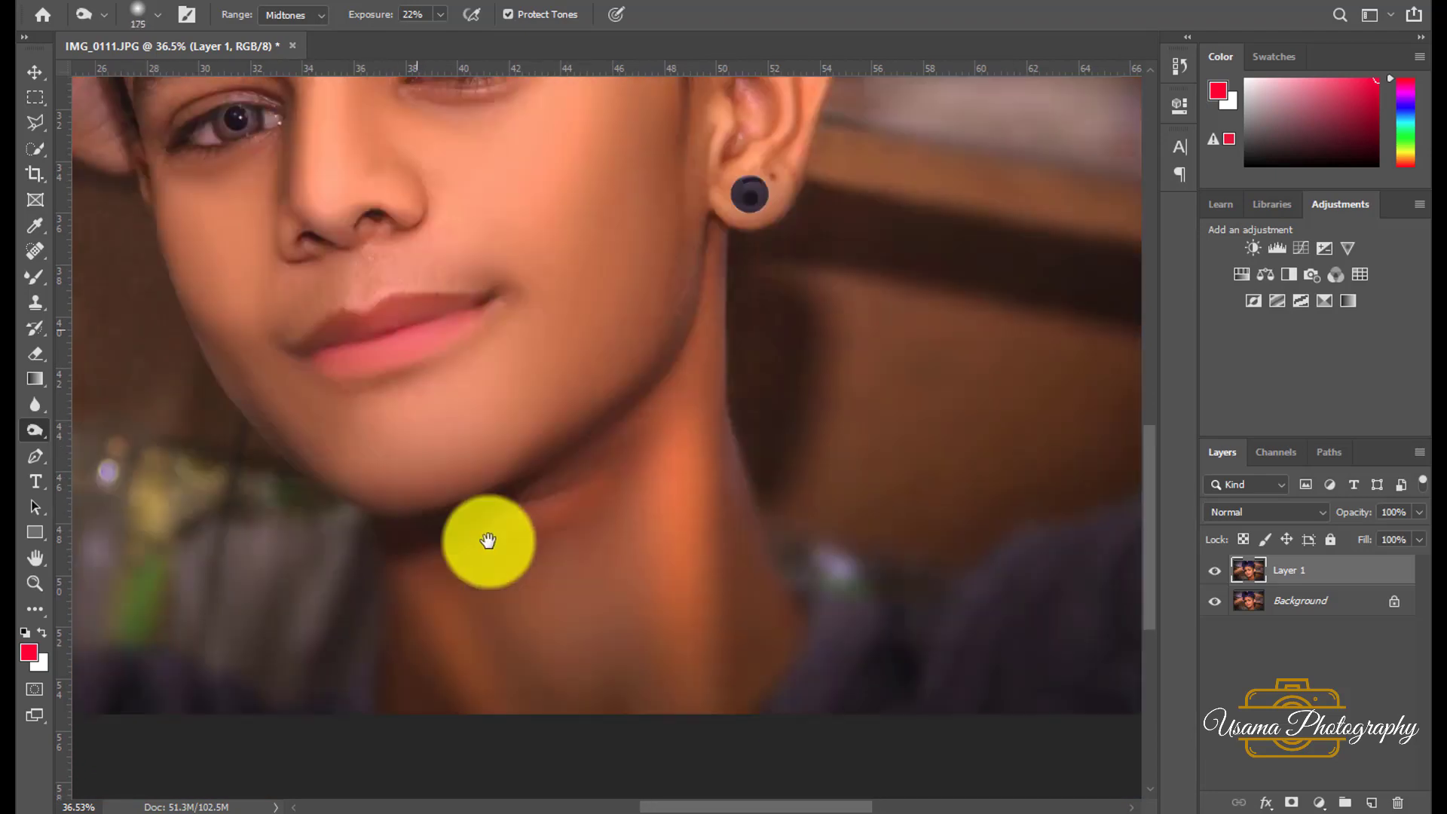
scroll(331, 434, down, 5)
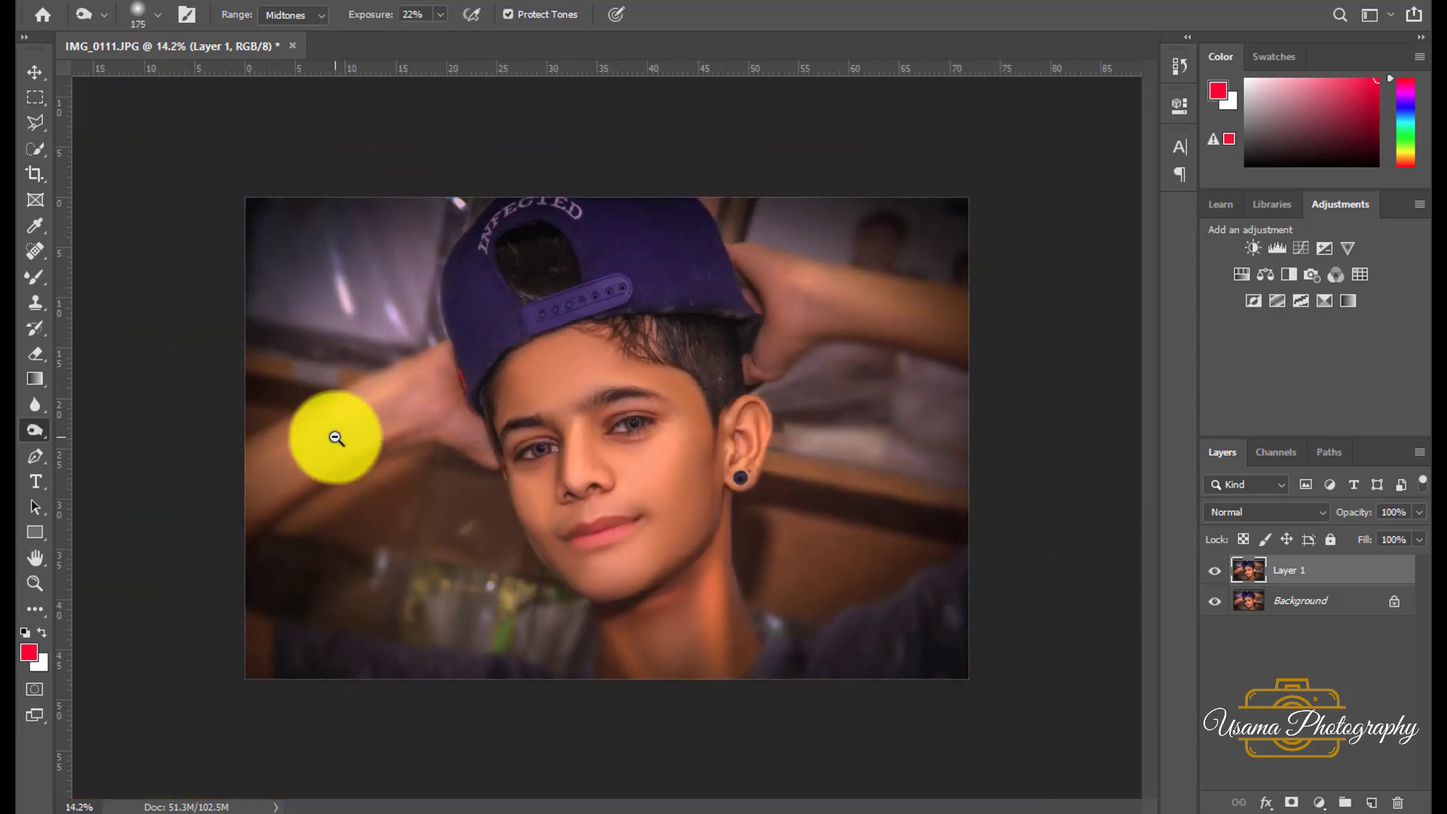
scroll(456, 434, up, 1)
mouse_move(276, 456)
mouse_down()
mouse_move(240, 488)
mouse_move(292, 457)
mouse_move(156, 555)
mouse_move(269, 415)
mouse_move(252, 429)
mouse_up()
key(bracketleft)
key(bracketleft)
key(bracketright)
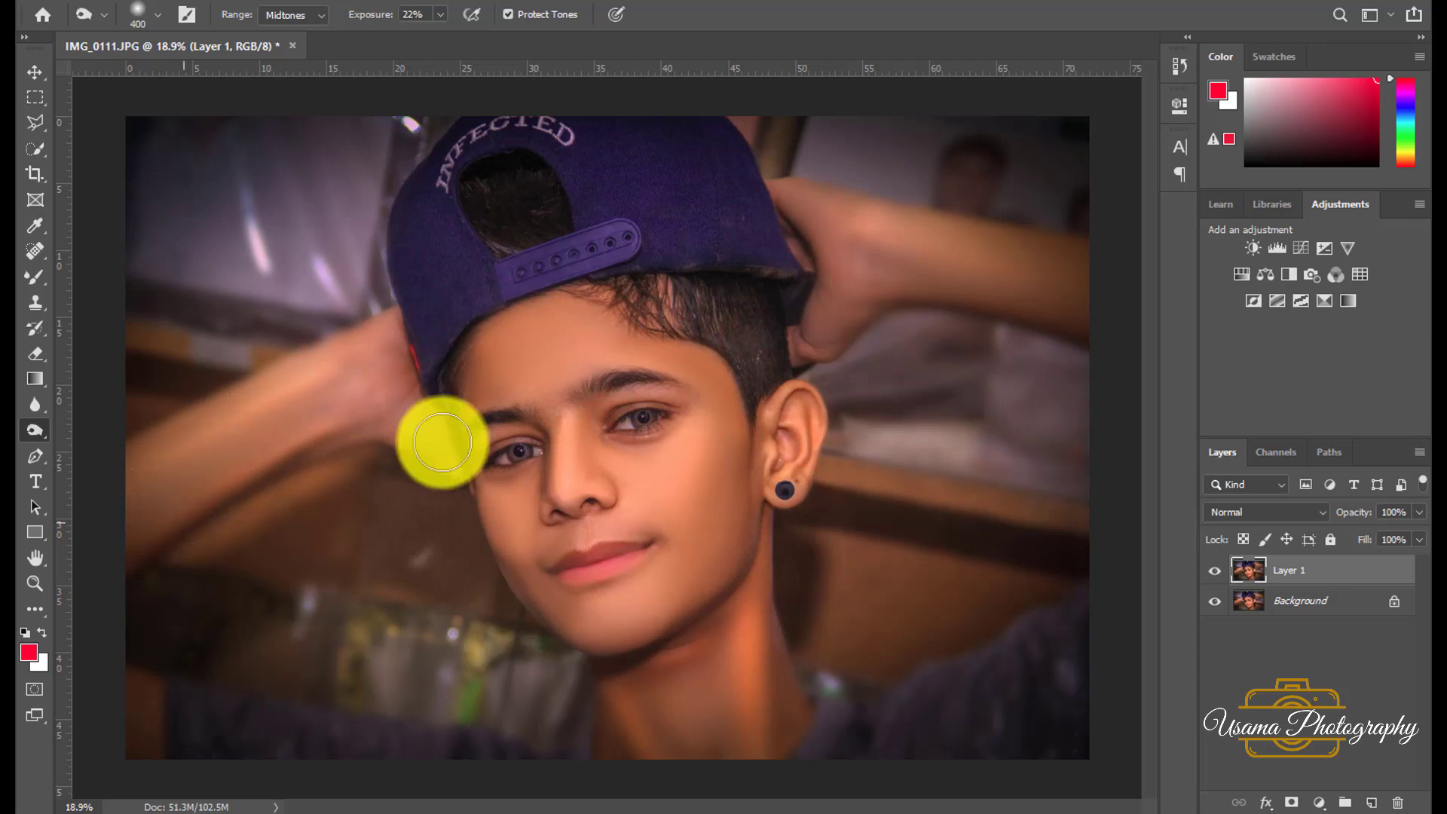
mouse_move(917, 285)
mouse_down()
mouse_move(999, 255)
mouse_move(929, 254)
mouse_move(1037, 301)
mouse_move(462, 478)
mouse_move(455, 555)
mouse_up()
key(bracketright)
key(bracketright)
click(306, 445)
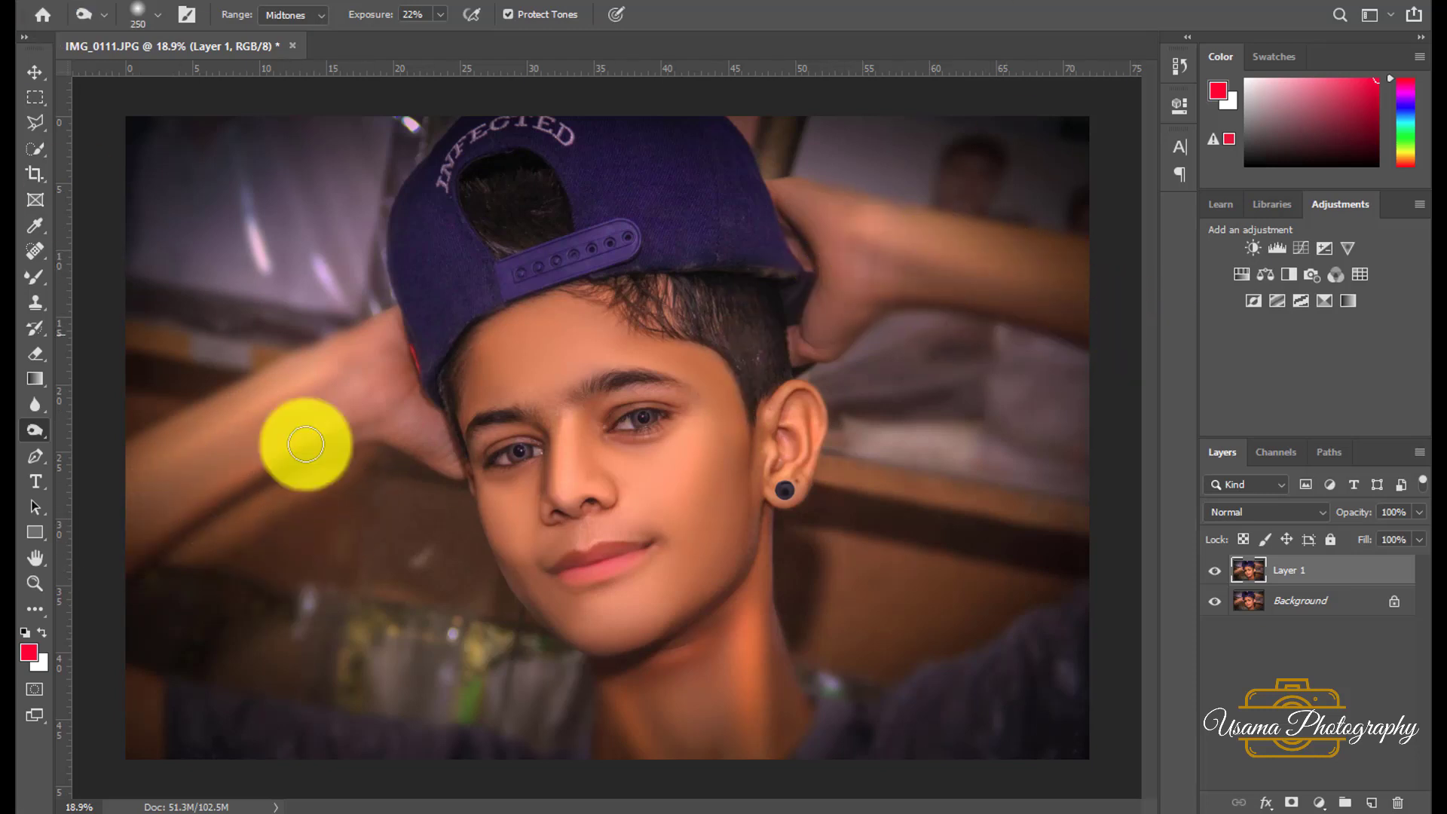
Step: Burn over the skin around the ear with a smaller brush
scroll(807, 500, up, 2)
scroll(779, 459, up, 2)
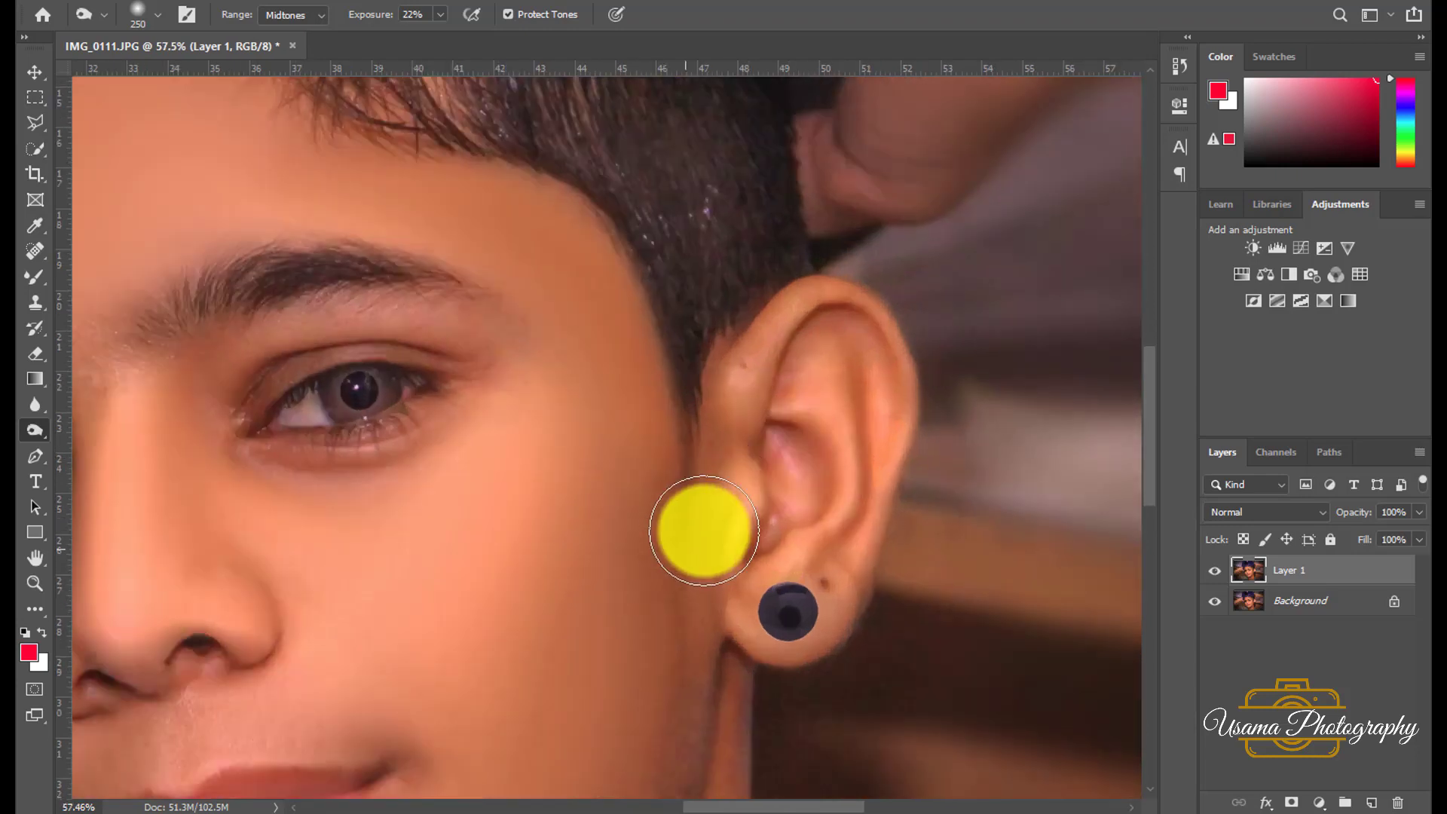
key(bracketleft)
mouse_move(703, 531)
mouse_down()
mouse_move(866, 433)
mouse_move(856, 517)
mouse_move(803, 470)
mouse_move(823, 491)
mouse_move(753, 510)
mouse_move(753, 543)
mouse_up()
key(bracketleft)
key(bracketleft)
key(bracketleft)
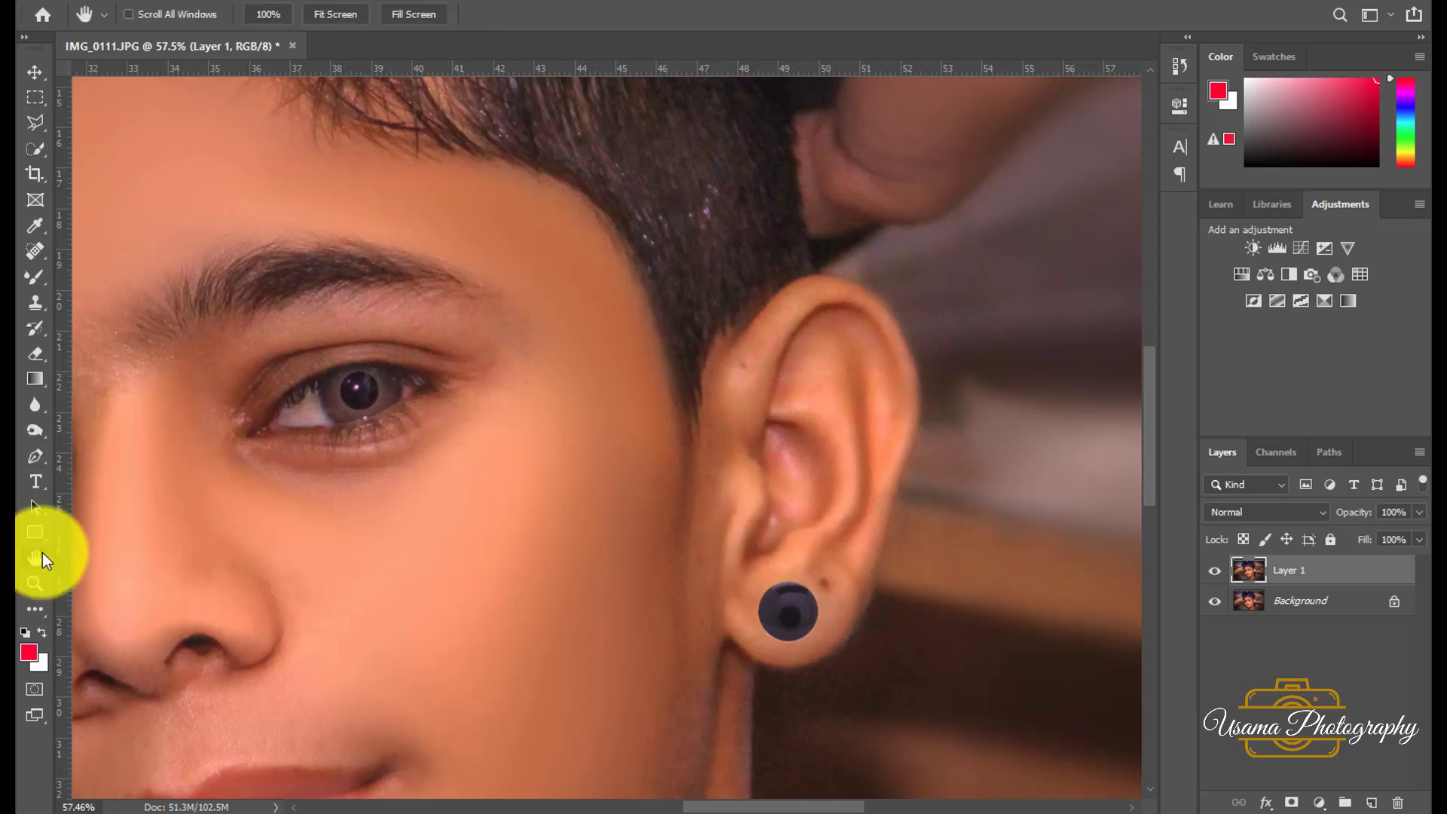
Step: Compare Layer 1 on and off, then set its opacity to 81%
double_click(34, 558)
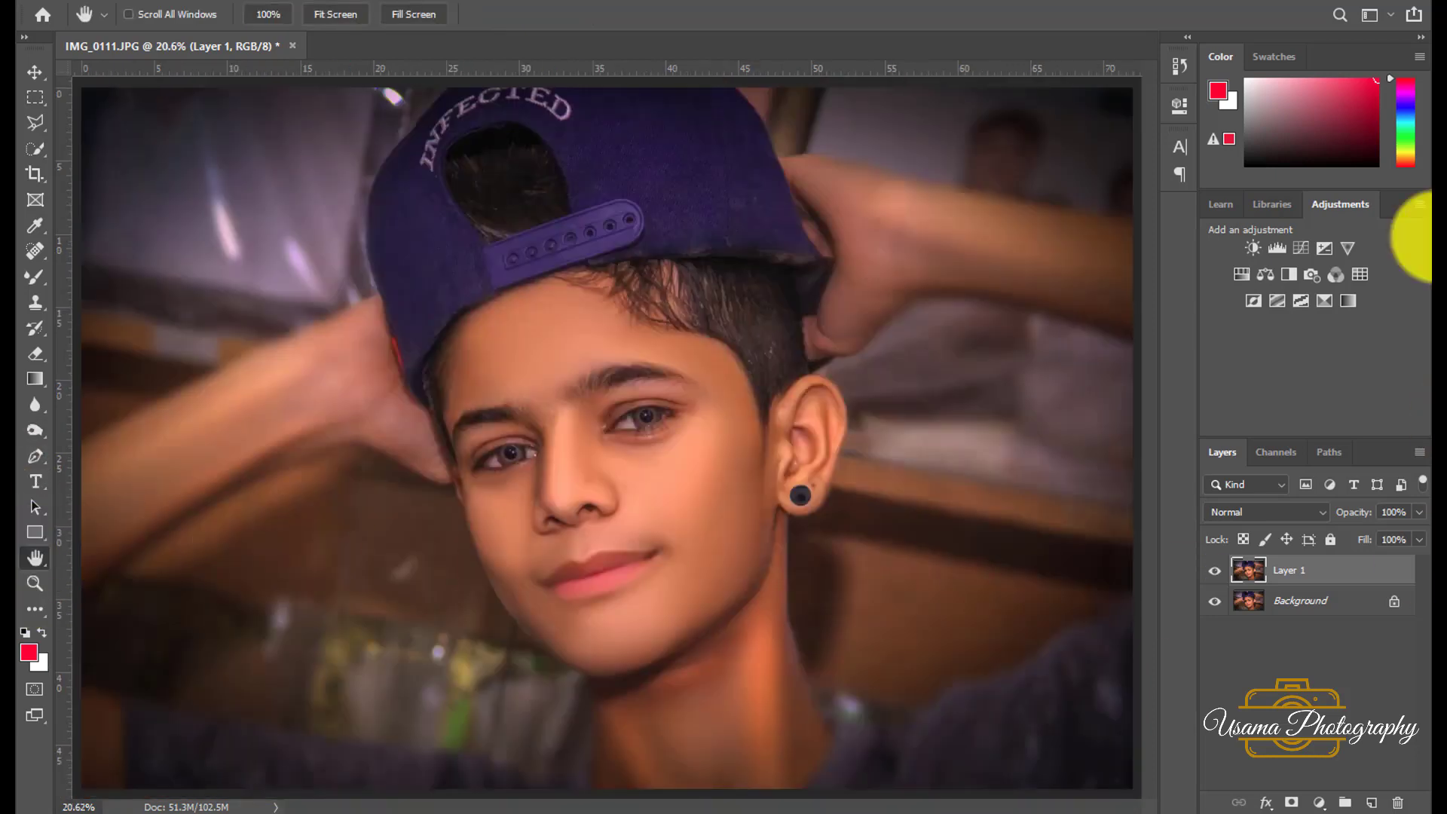
click(1214, 570)
click(1214, 571)
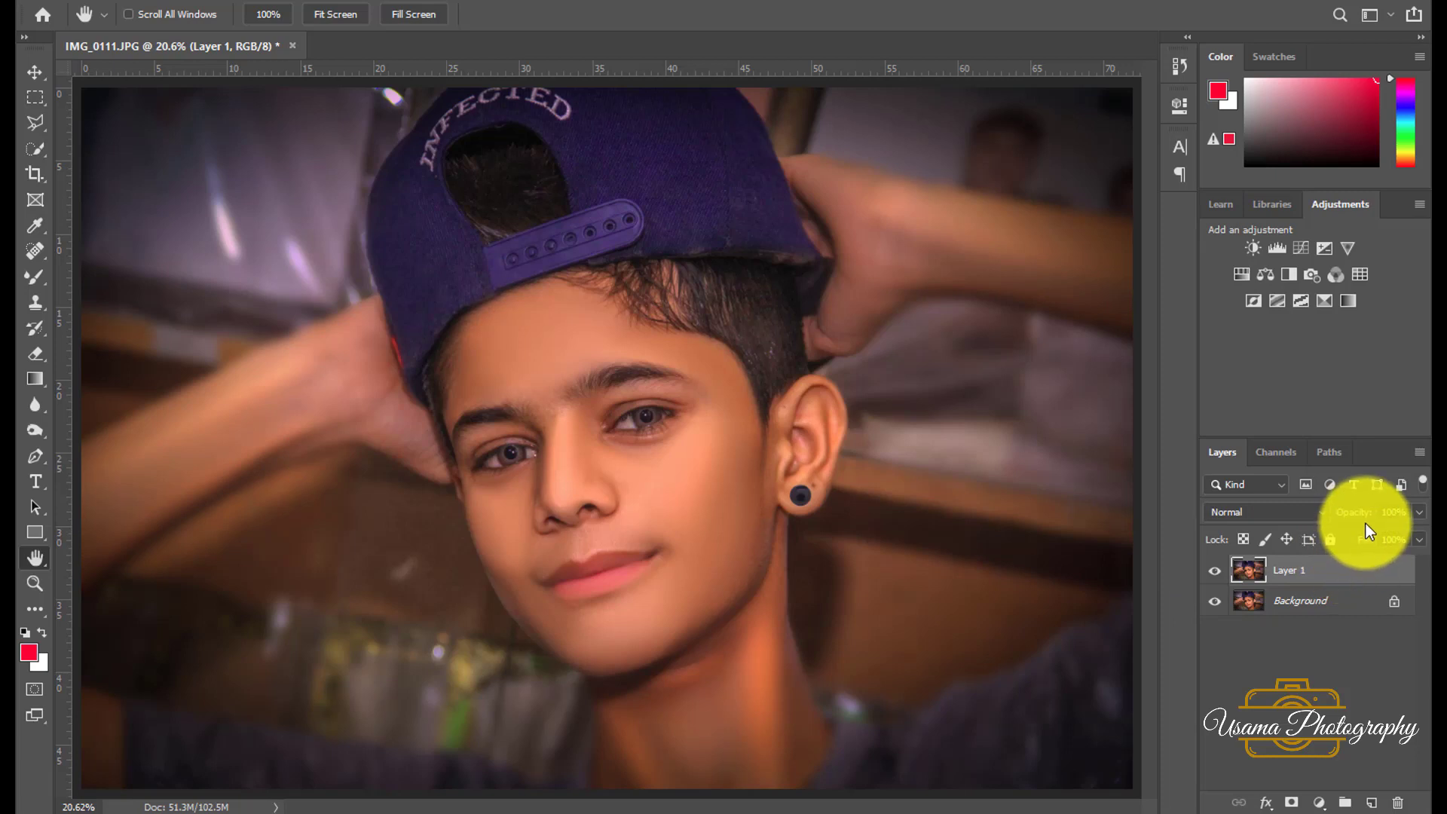
drag(1346, 517, 1366, 517)
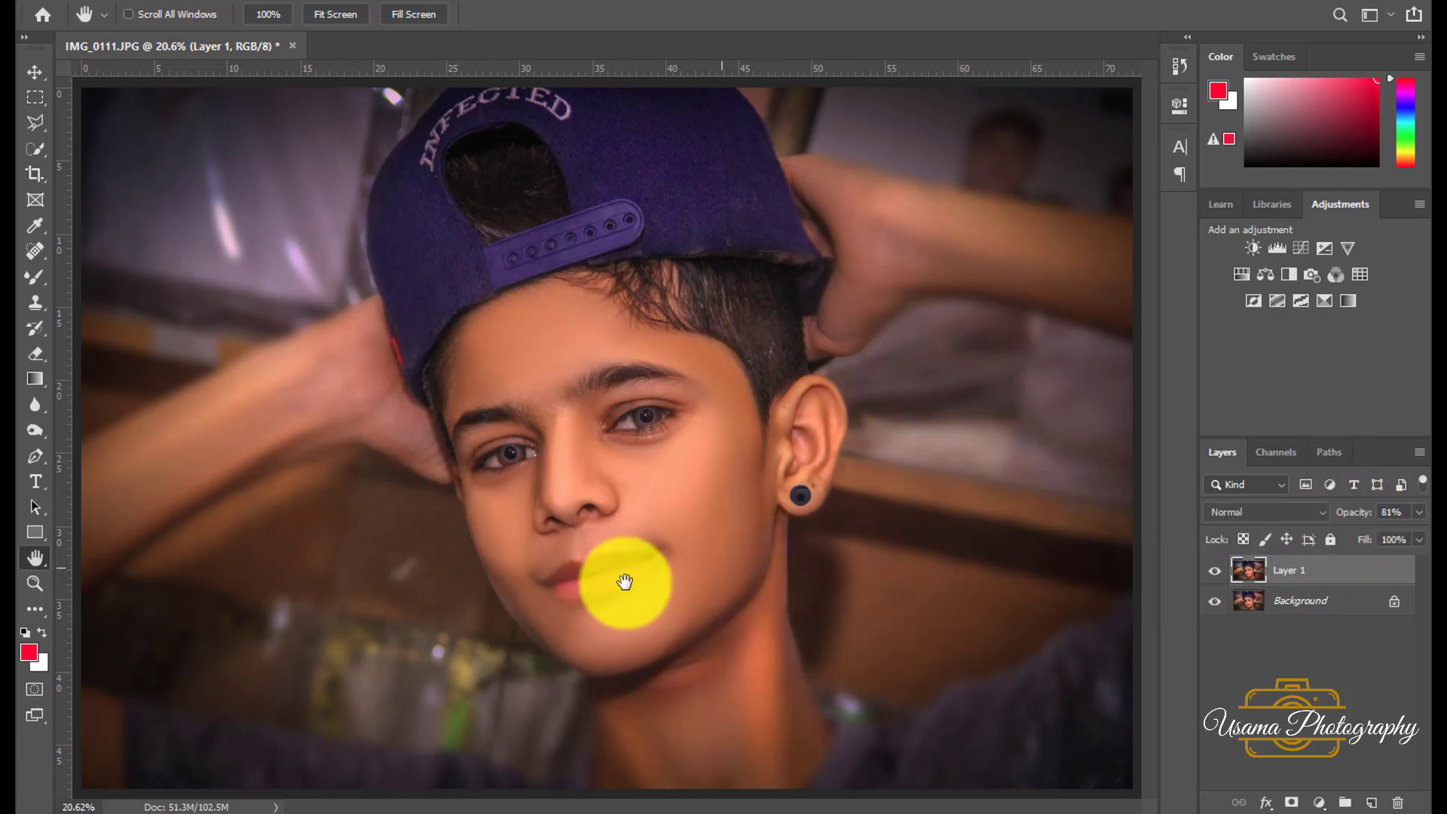
Step: Merge Layer 1 down into the Background
key(ctrl+shift+e)
scroll(552, 517, down, 3)
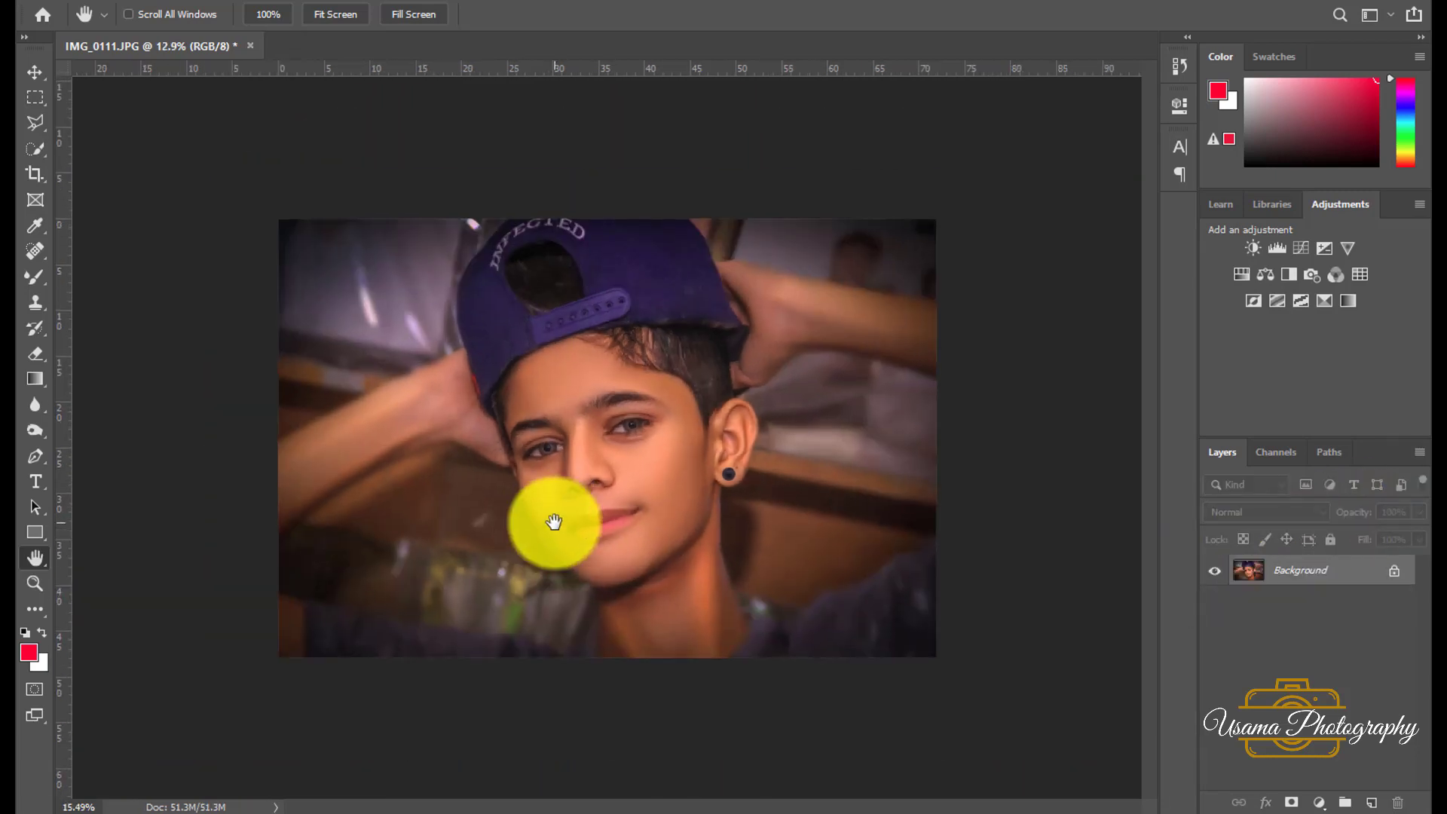
scroll(560, 523, up, 3)
scroll(570, 479, up, 3)
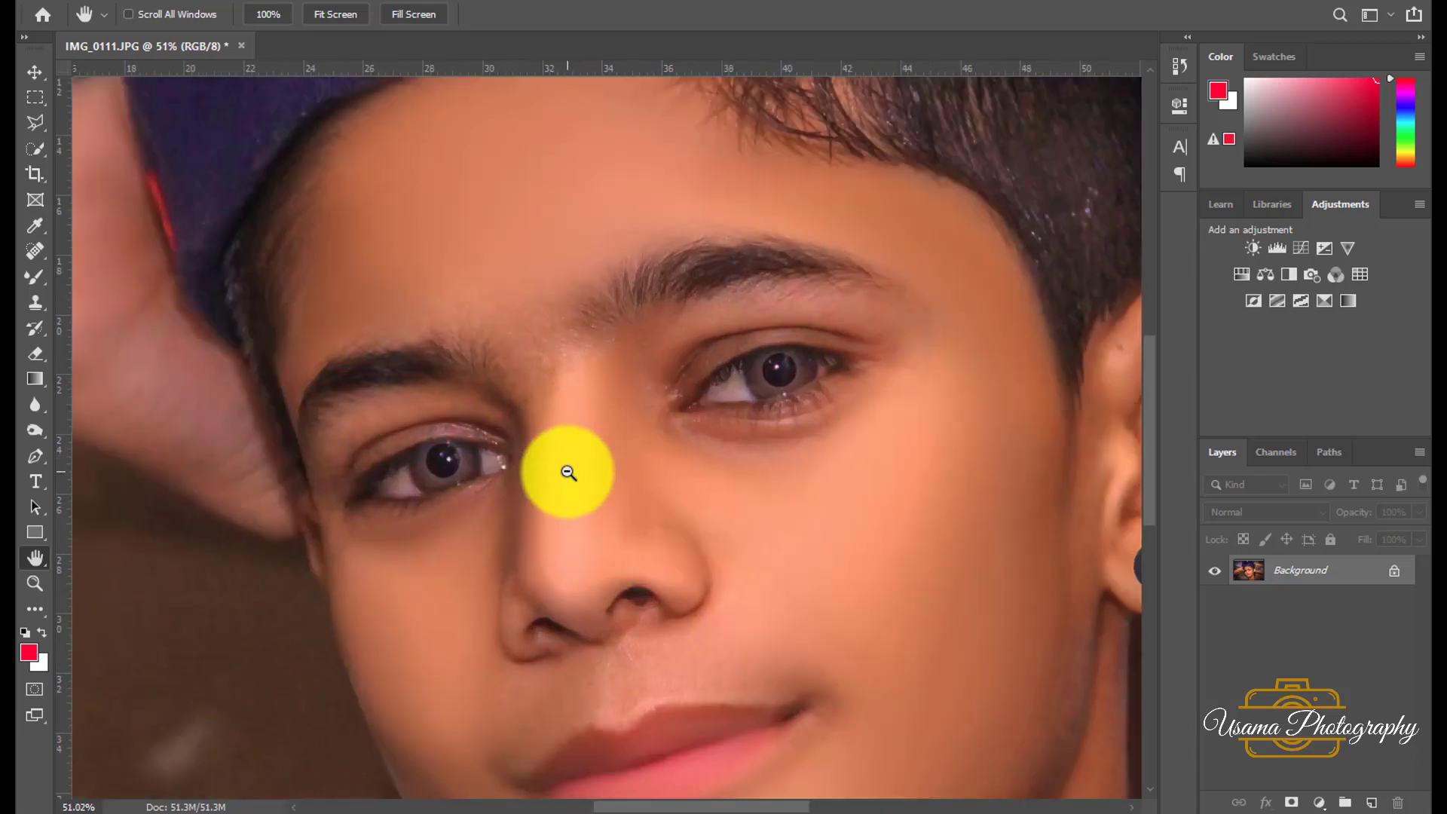
Step: Select the Mixer Brush (Wet 17%, Load 75%, Mix 90%) and size it for the nose bridge
click(33, 277)
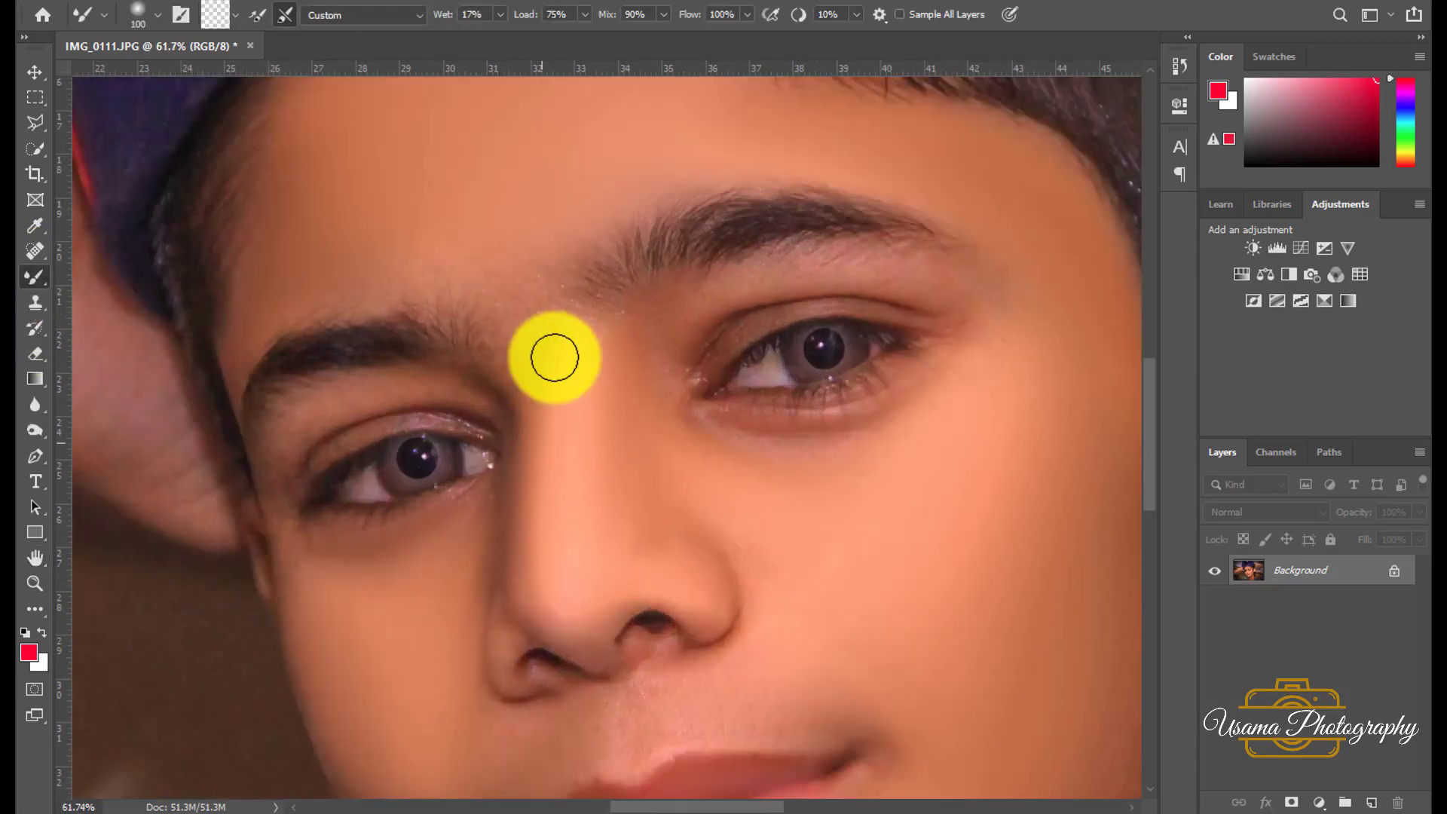
key(bracketright)
key(bracketleft)
key(bracketleft)
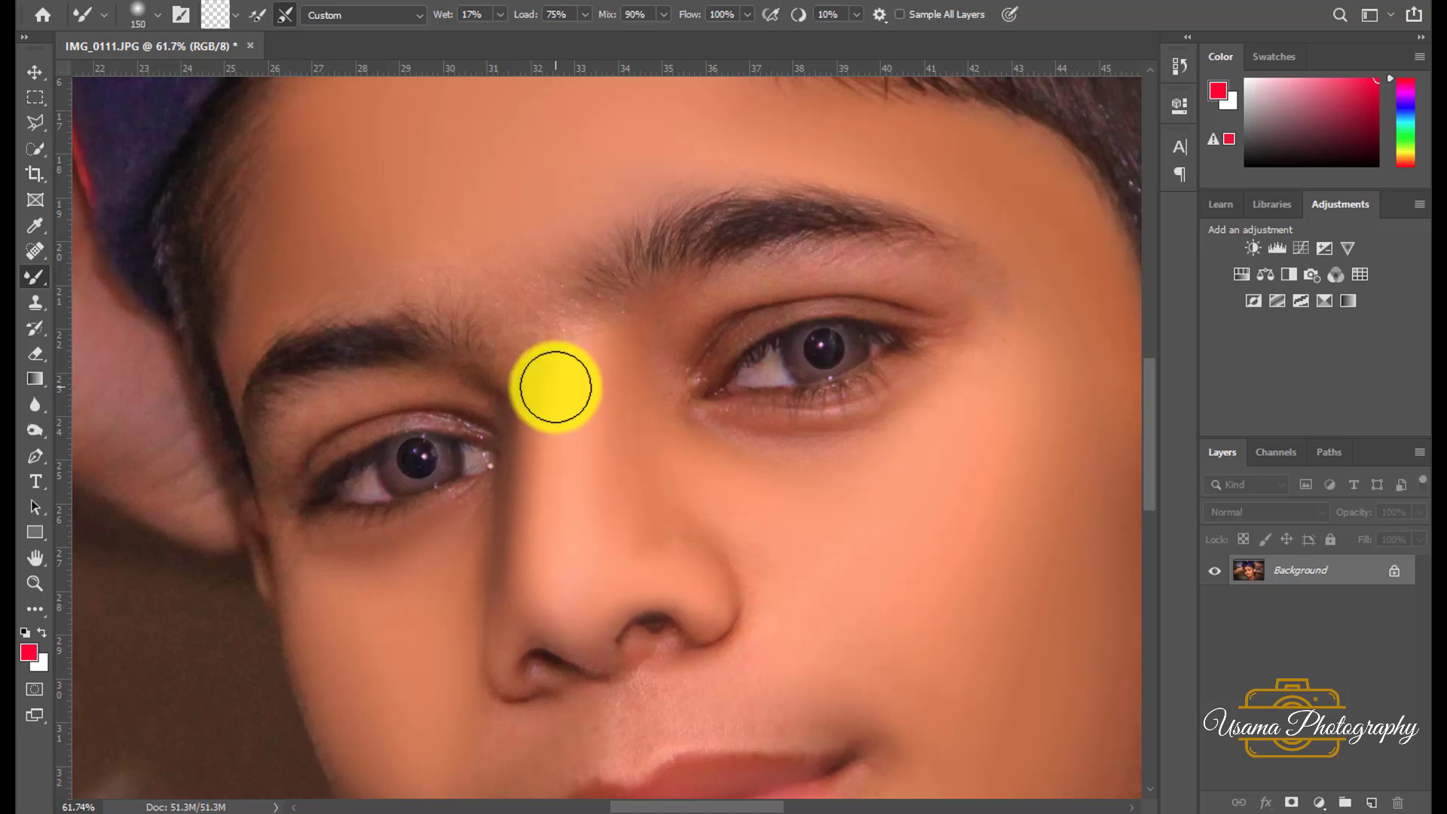
key(bracketright)
key(bracketright)
key(bracketright)
key(bracketright)
key(bracketright)
key(bracketright)
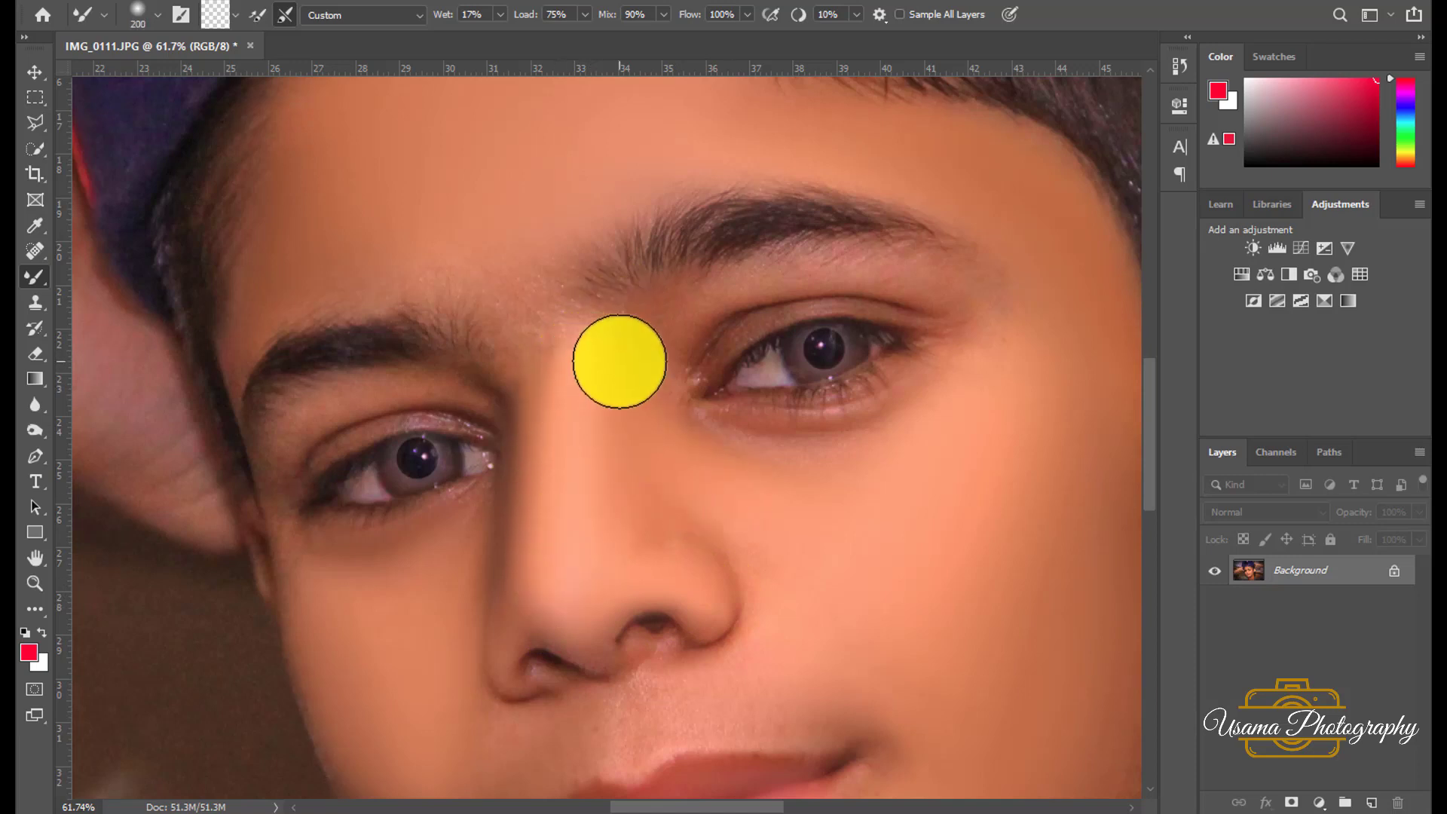
Step: Dodge the nose bridge, fit the photo on screen, and duplicate it as Layer 1
click(26, 562)
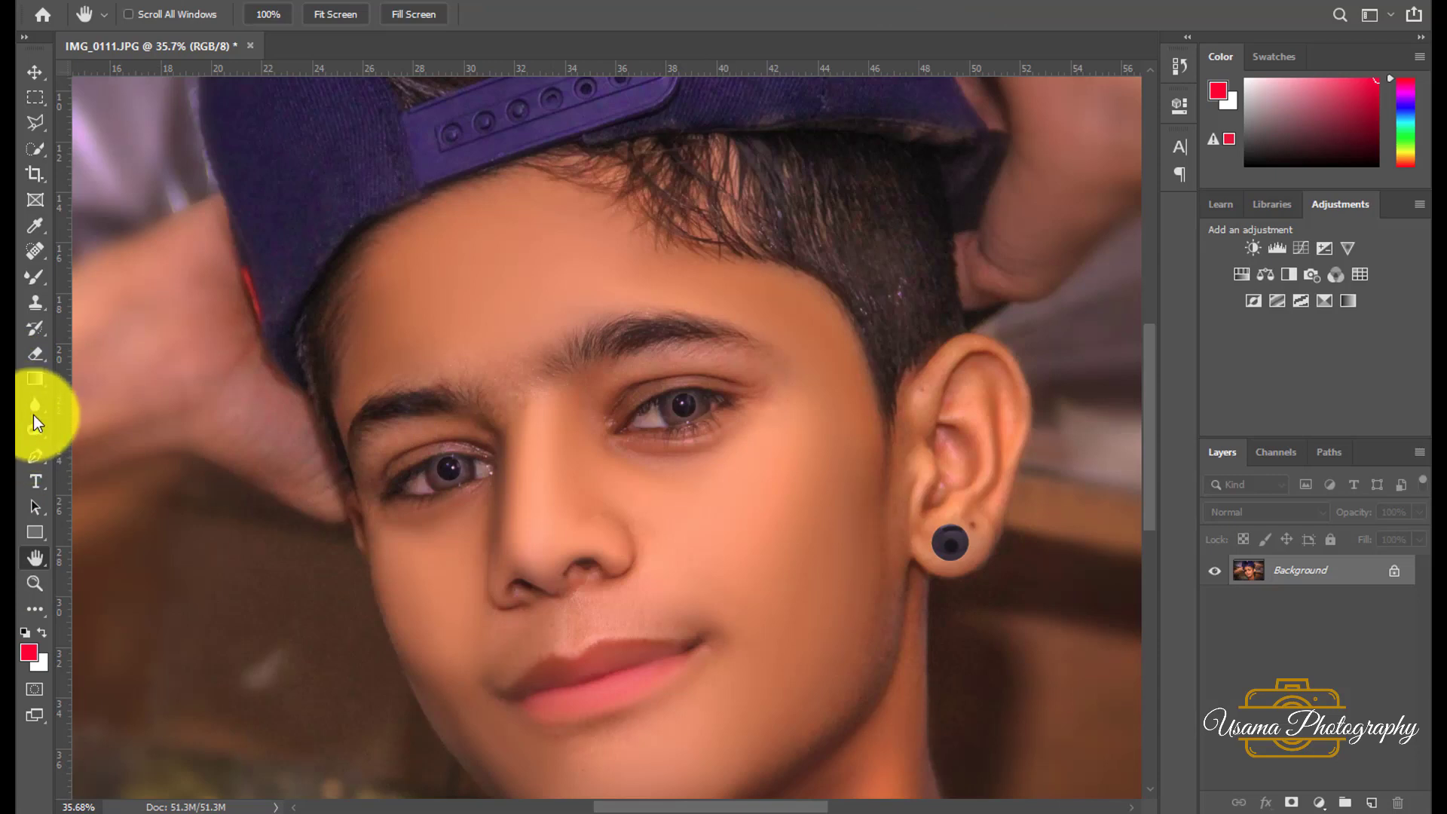
click(35, 428)
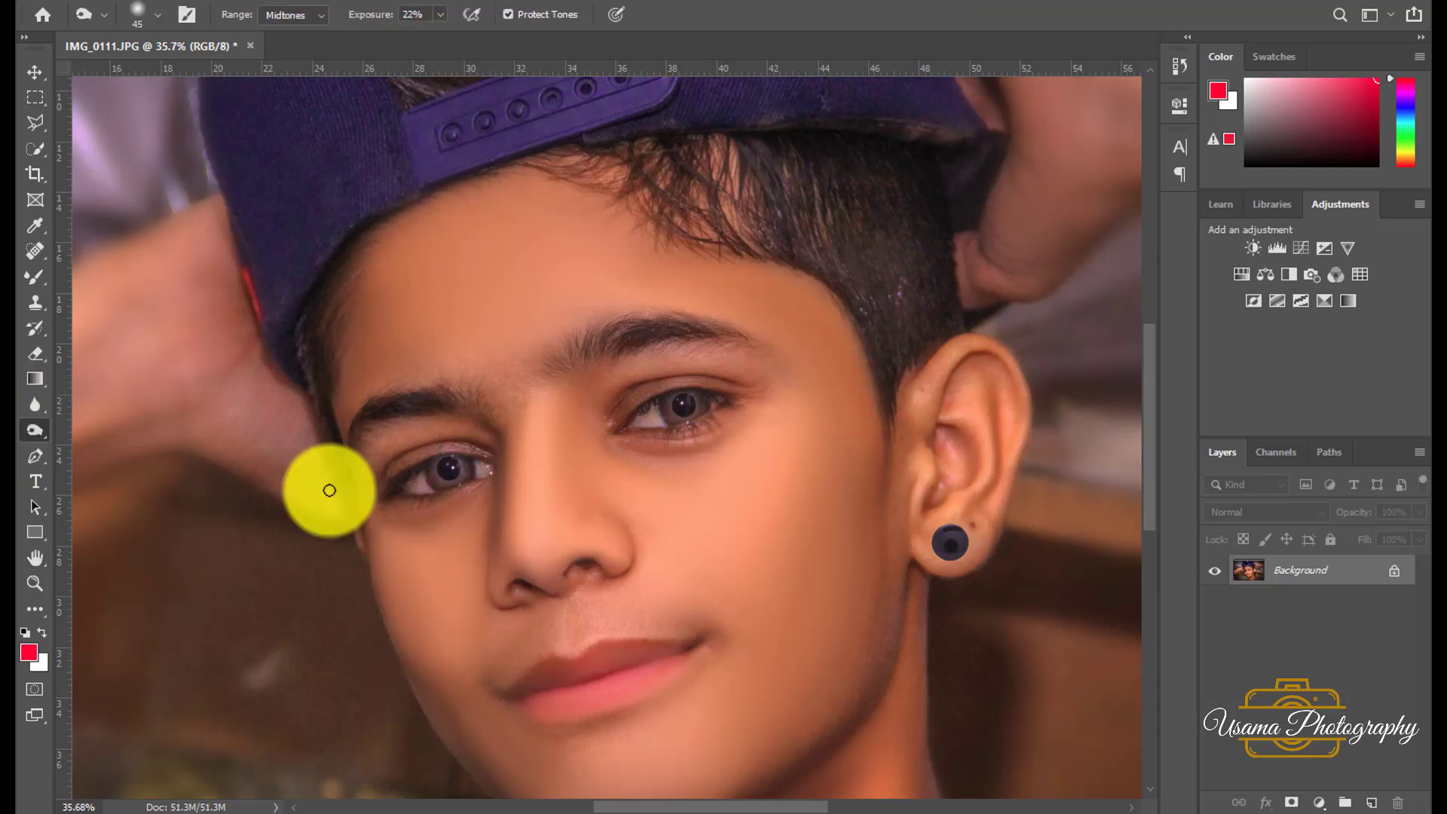
key(bracketright)
key(bracketright)
key(bracketright)
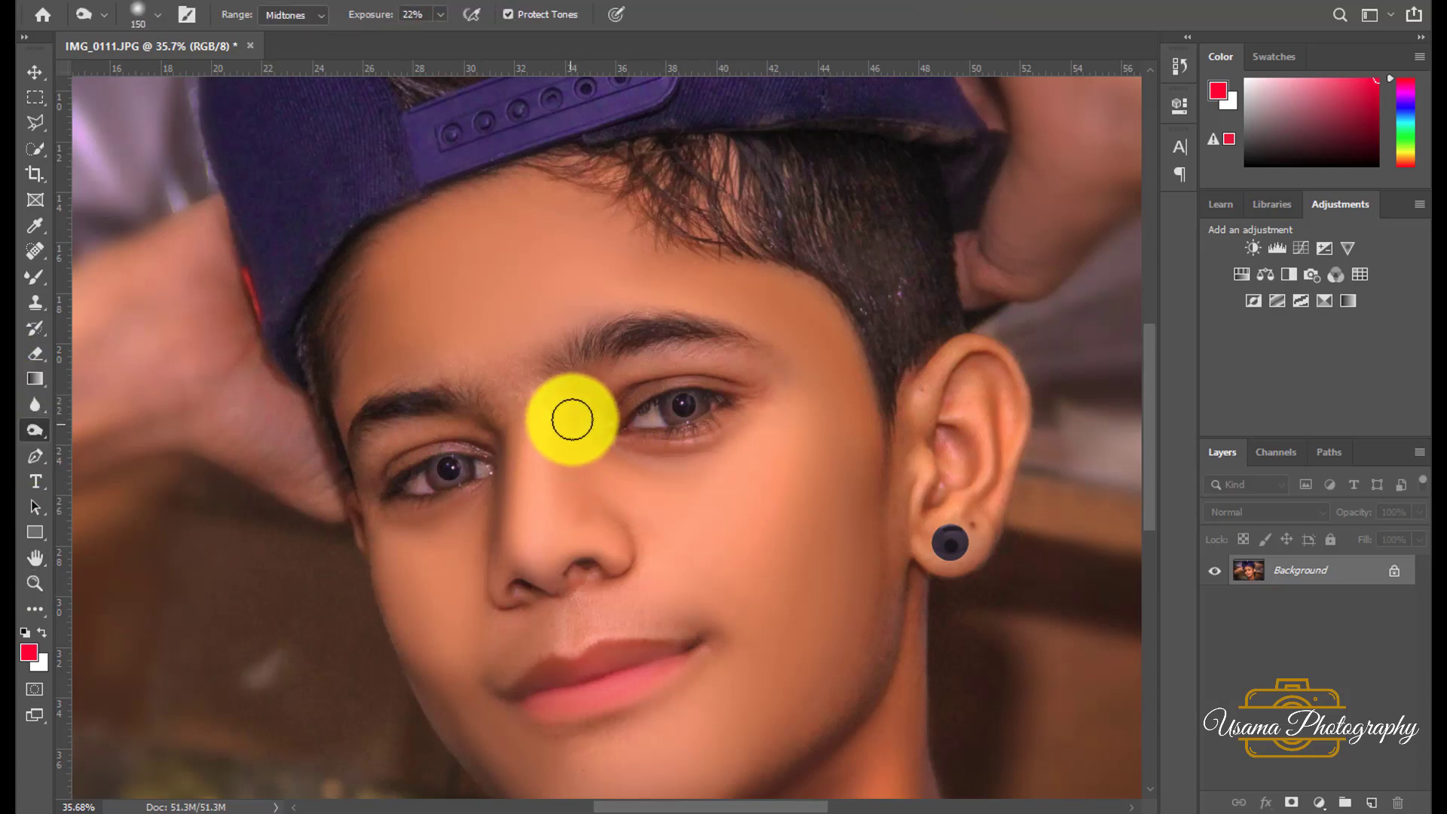
drag(564, 467, 572, 516)
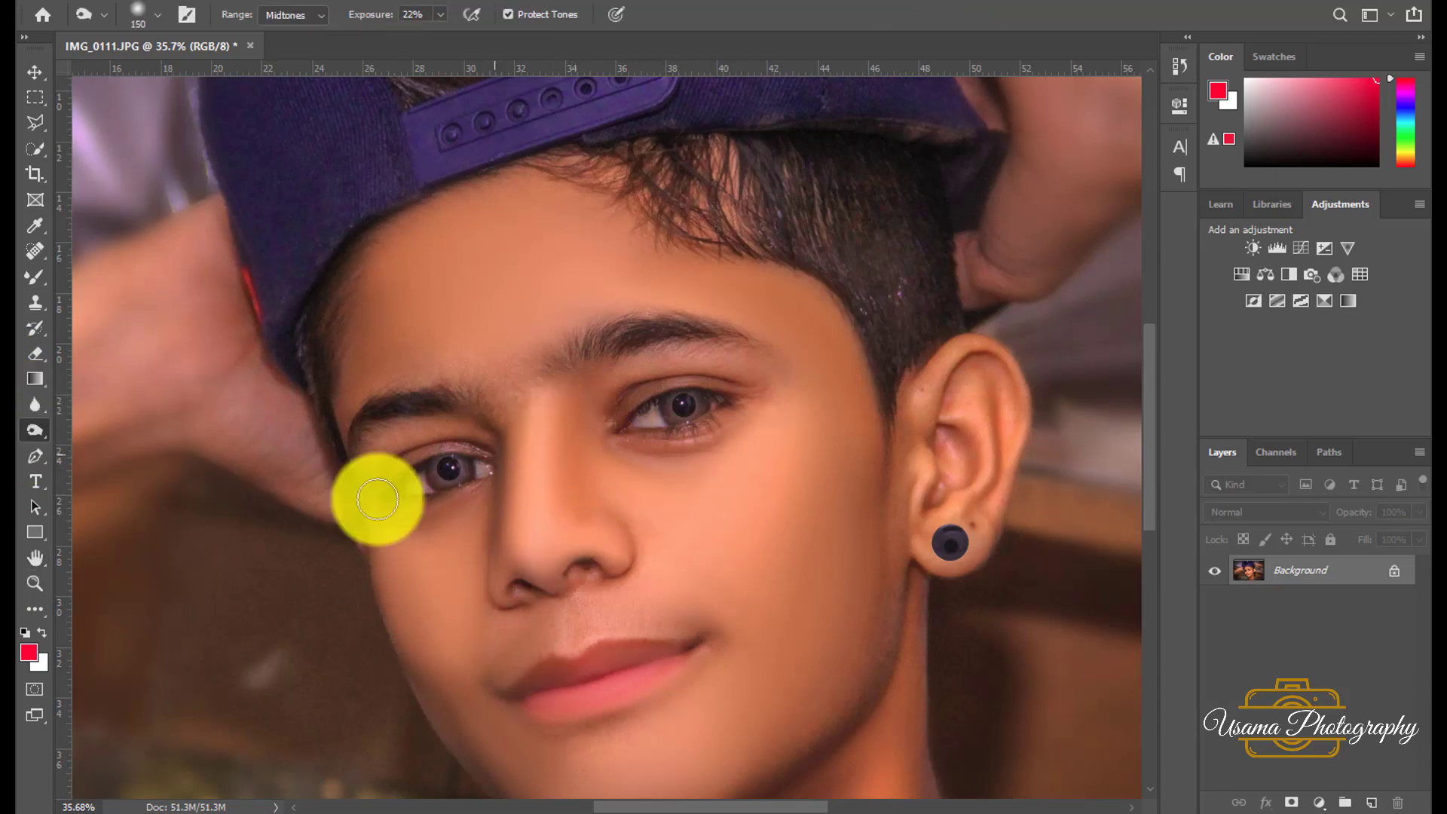
double_click(34, 558)
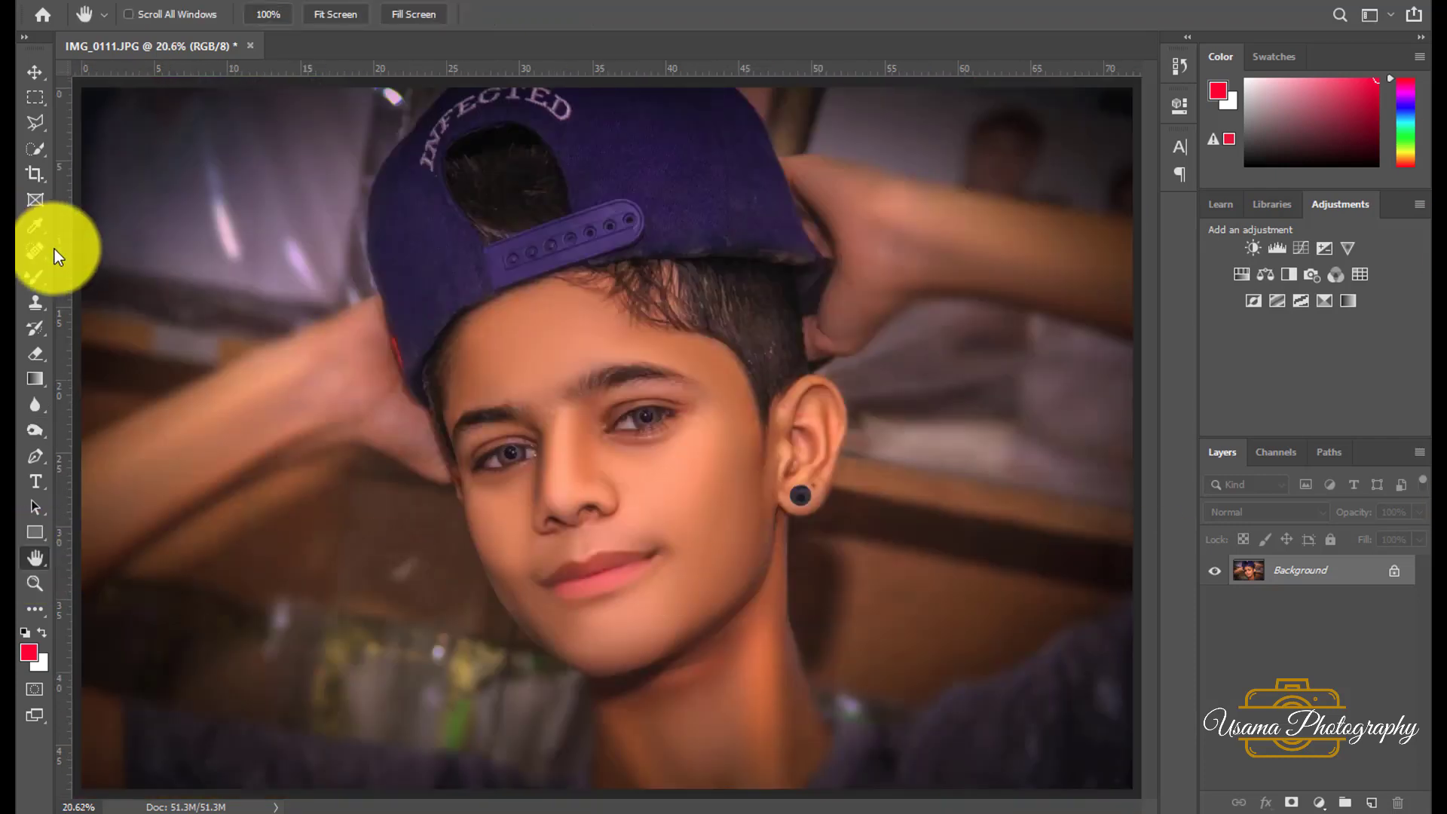
key(ctrl+j)
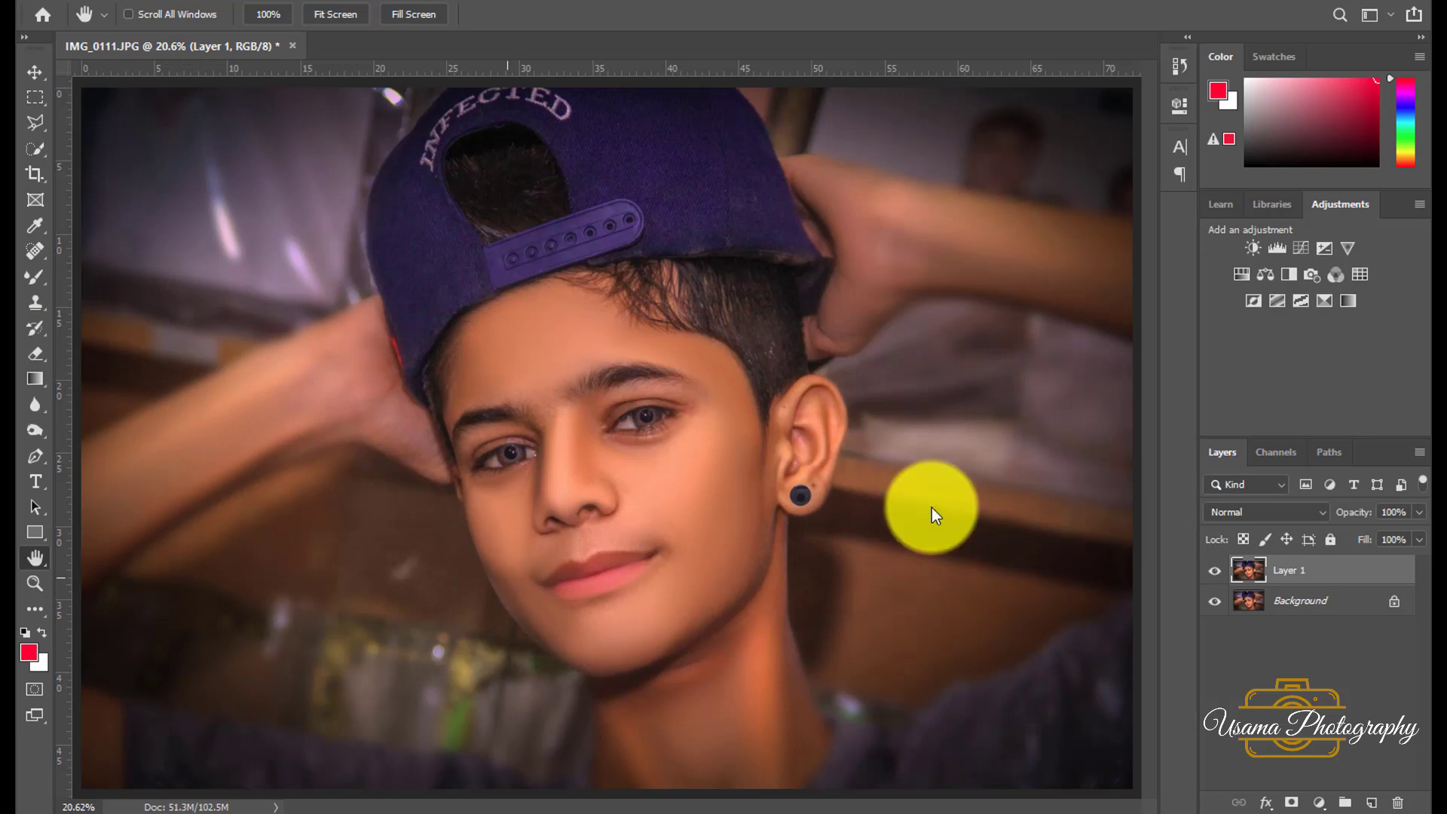
Step: In Camera Raw Filter, push Blue Primary Hue toward purple and lower Tint to +4
key(ctrl+shift+a)
scroll(1221, 497, down, 3)
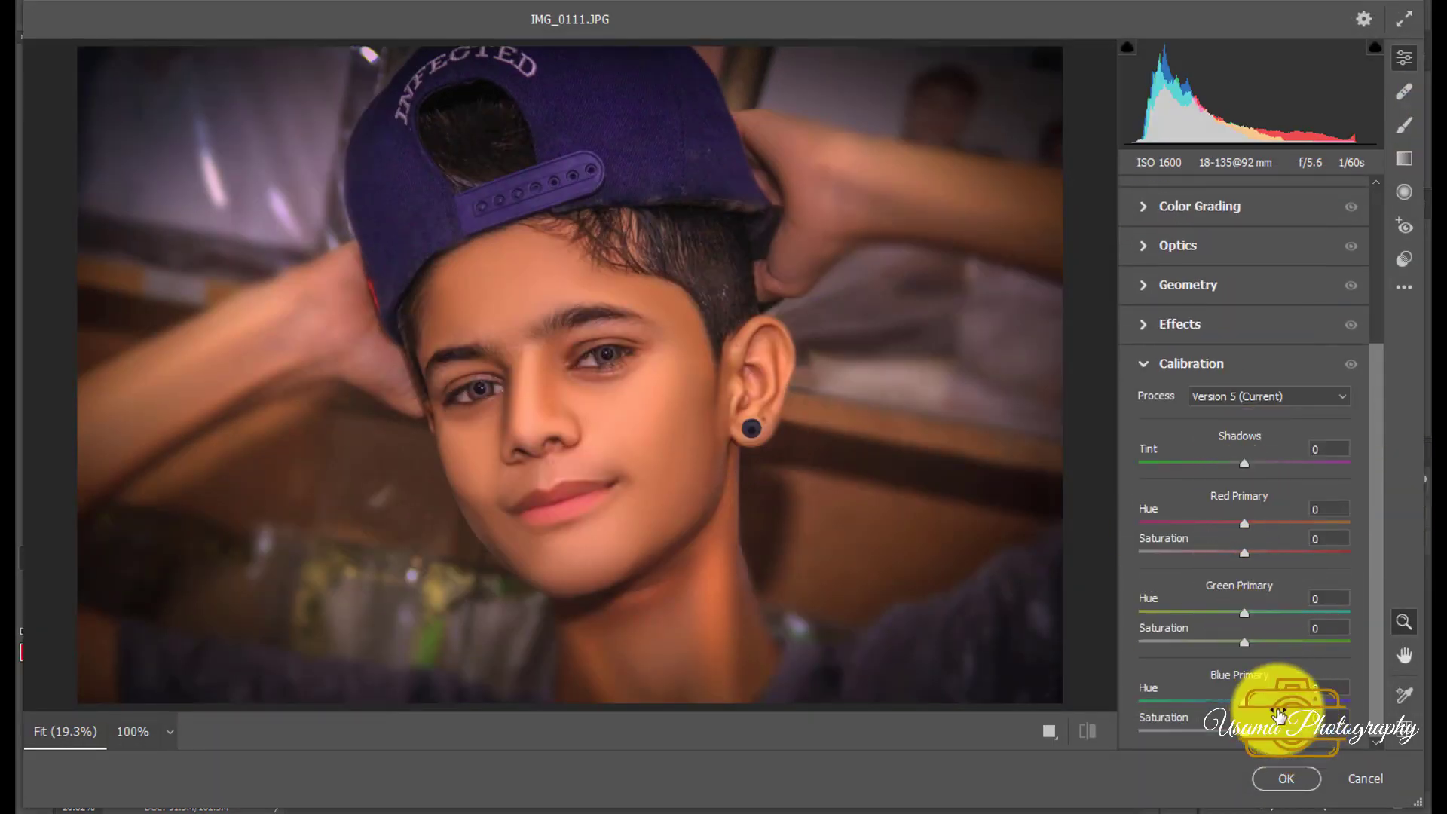
click(1275, 702)
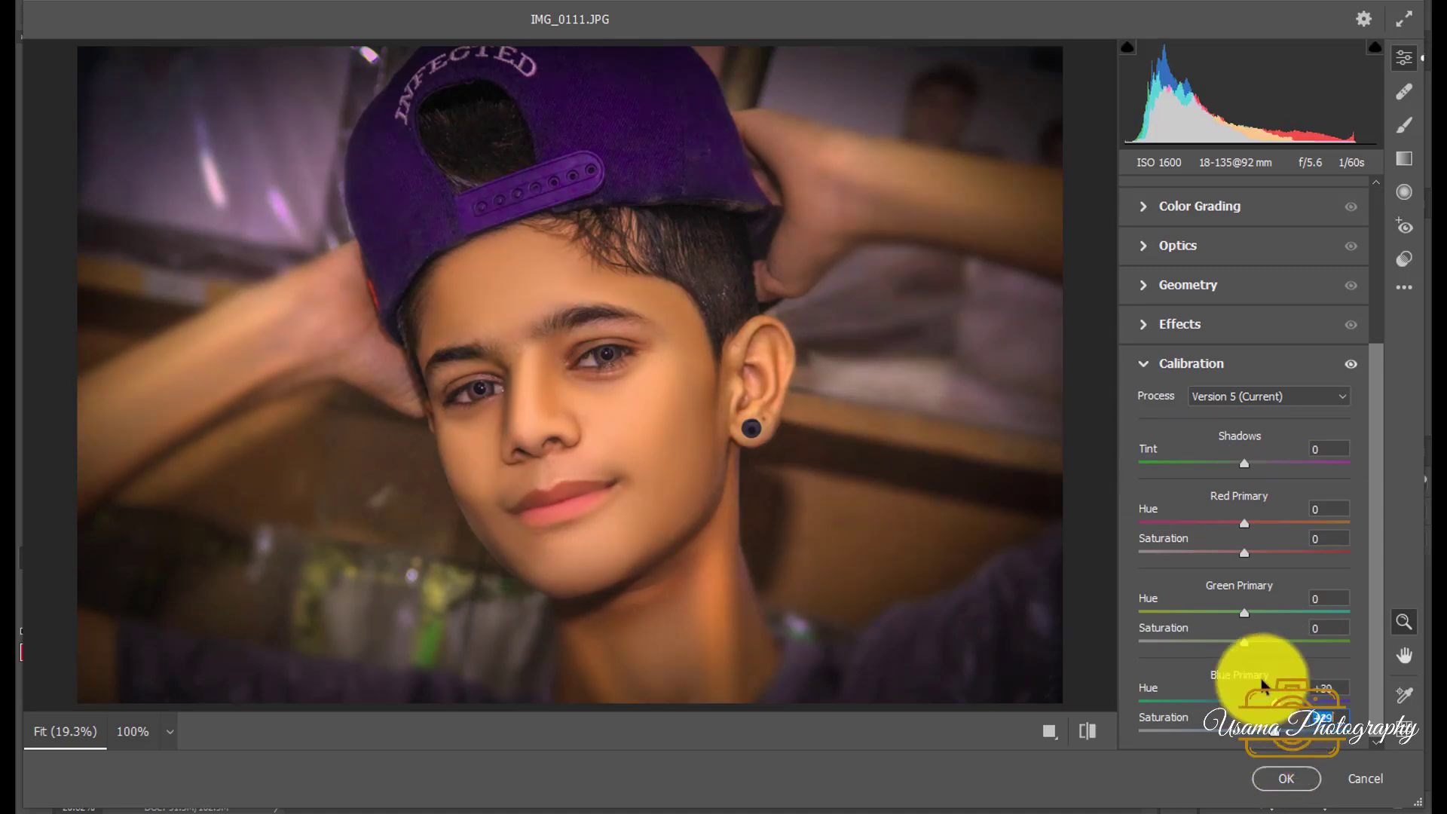
scroll(1251, 603, up, 2)
scroll(1245, 539, up, 3)
click(1196, 287)
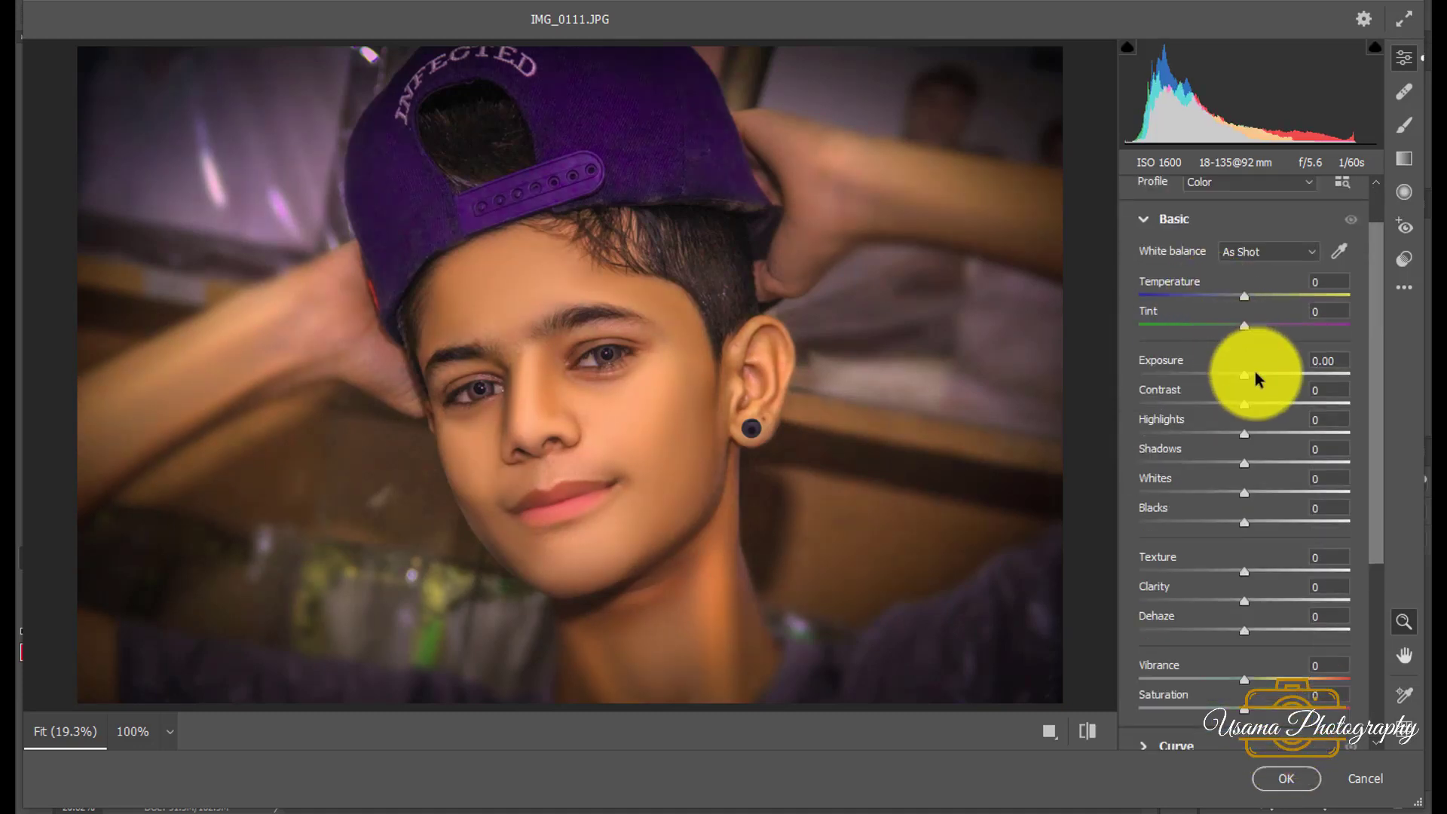
drag(1257, 330, 1248, 329)
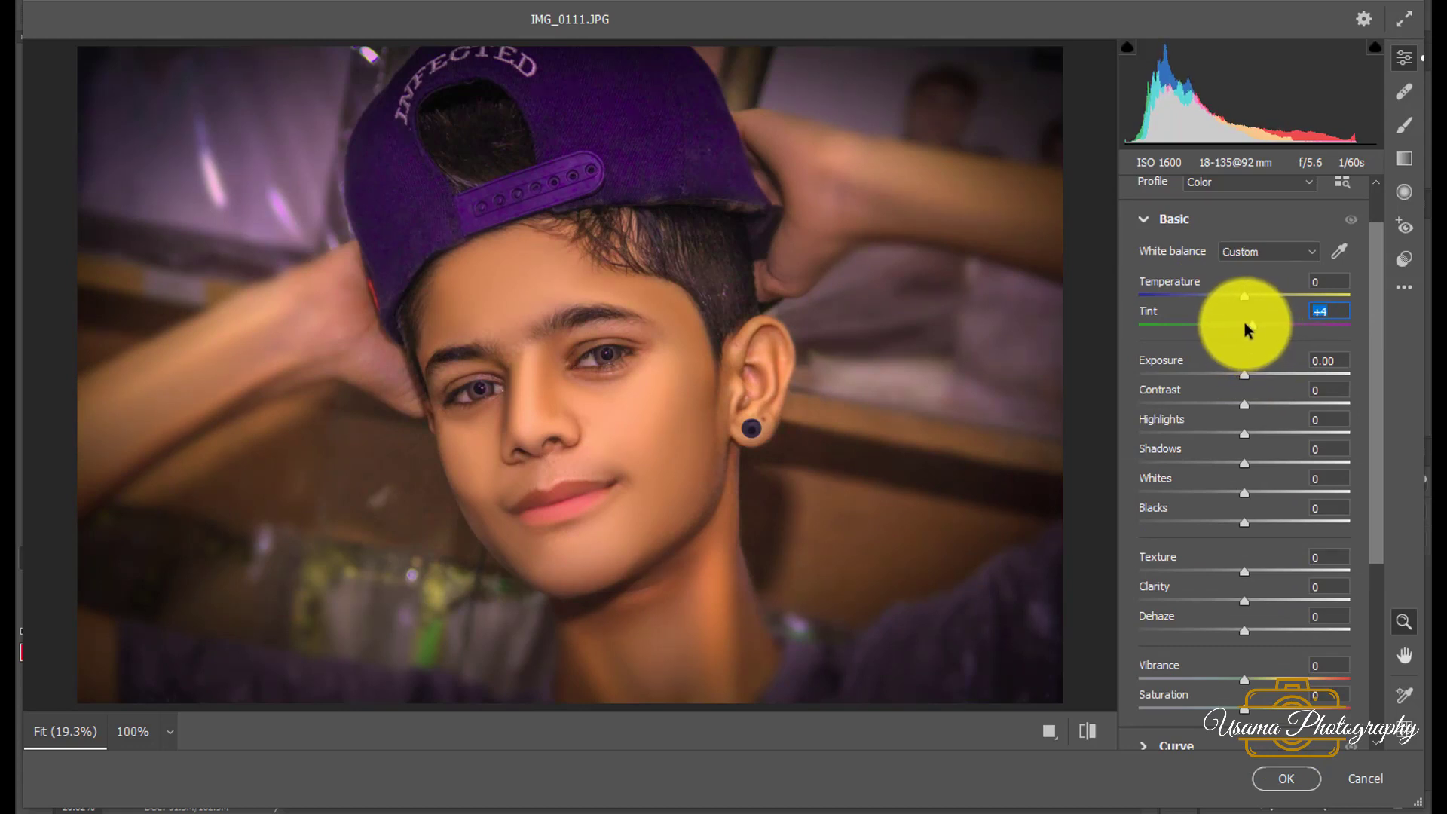
scroll(1229, 525, down, 4)
scroll(1228, 524, down, 1)
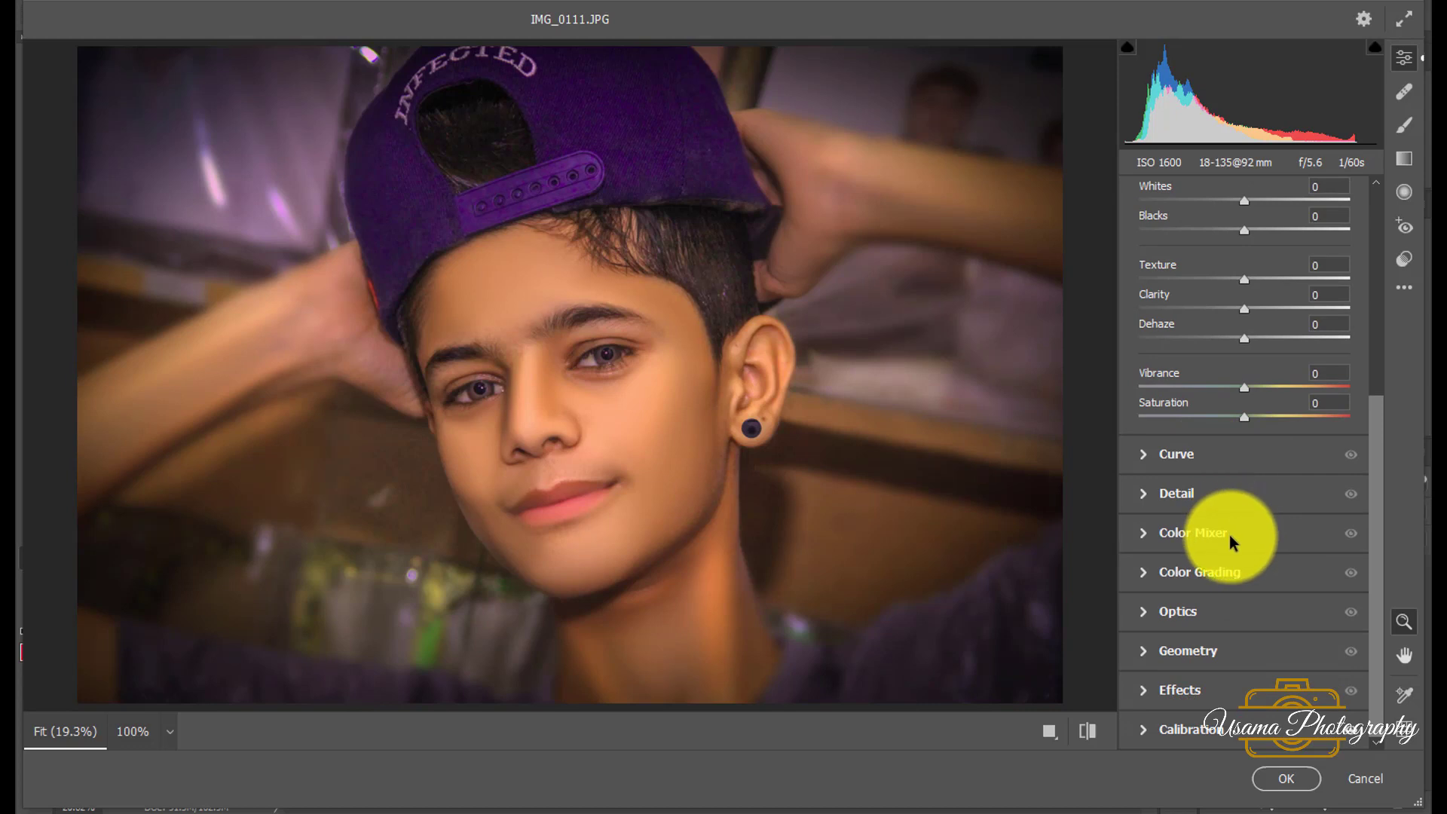
Step: Expand the Color Mixer and shift the Reds hue to -19
click(1228, 535)
scroll(1244, 522, down, 5)
scroll(1242, 519, up, 3)
scroll(1244, 437, up, 1)
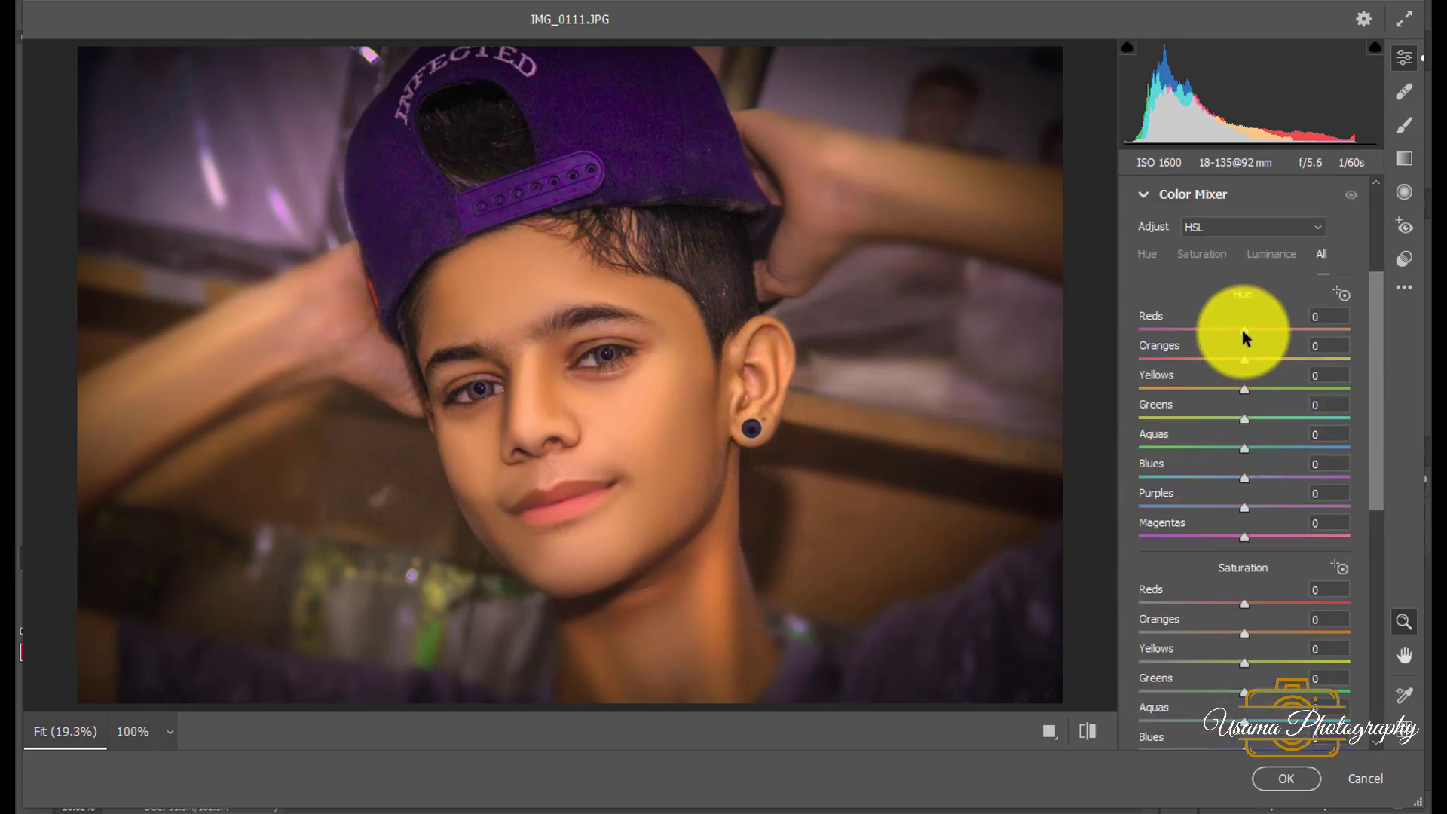
mouse_move(1242, 329)
mouse_down()
mouse_move(1203, 328)
mouse_move(1225, 330)
mouse_up()
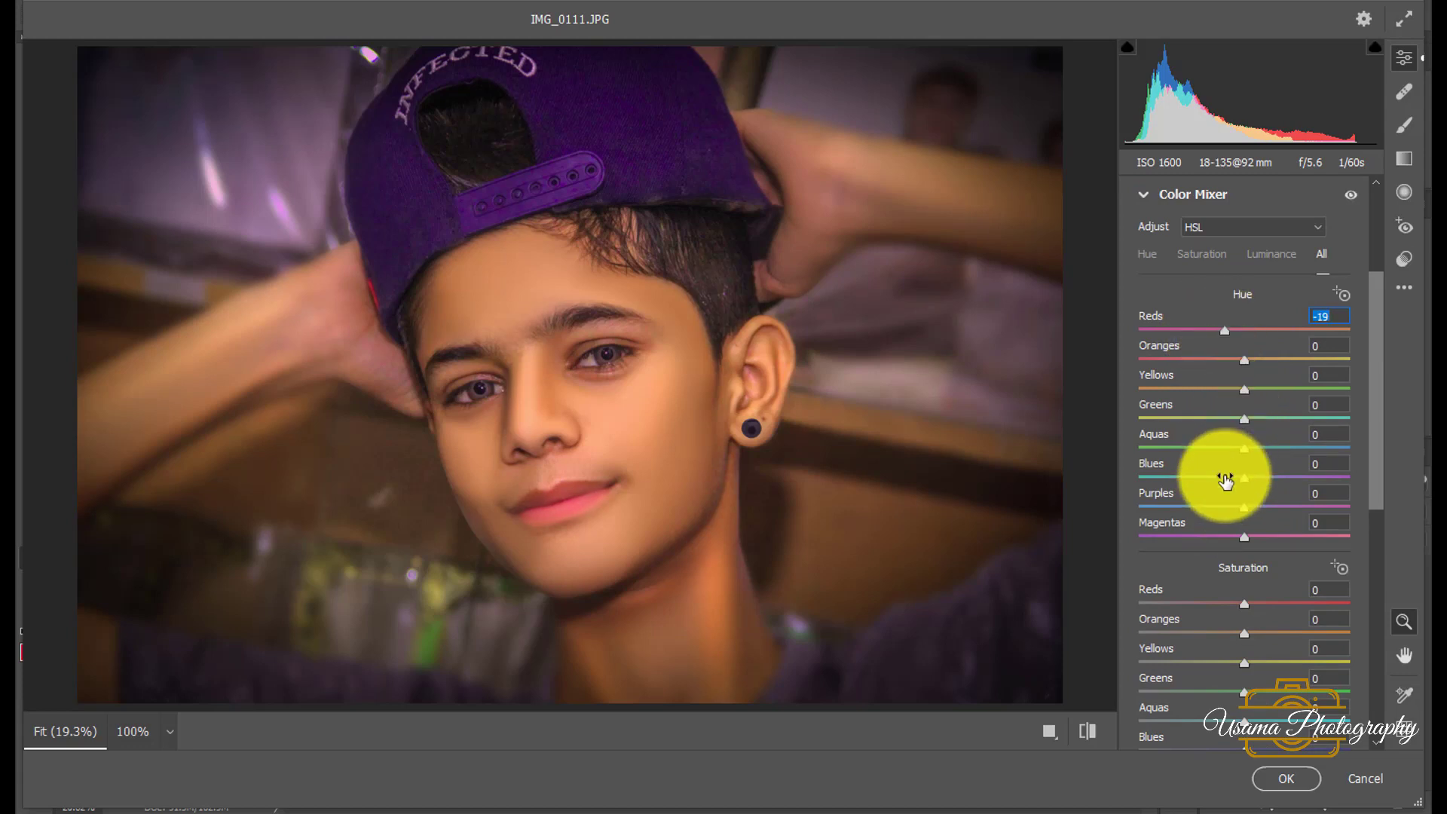
Step: Shift the Blues hue strongly negative so the cap turns bluer
scroll(1220, 508, down, 3)
scroll(1220, 509, up, 2)
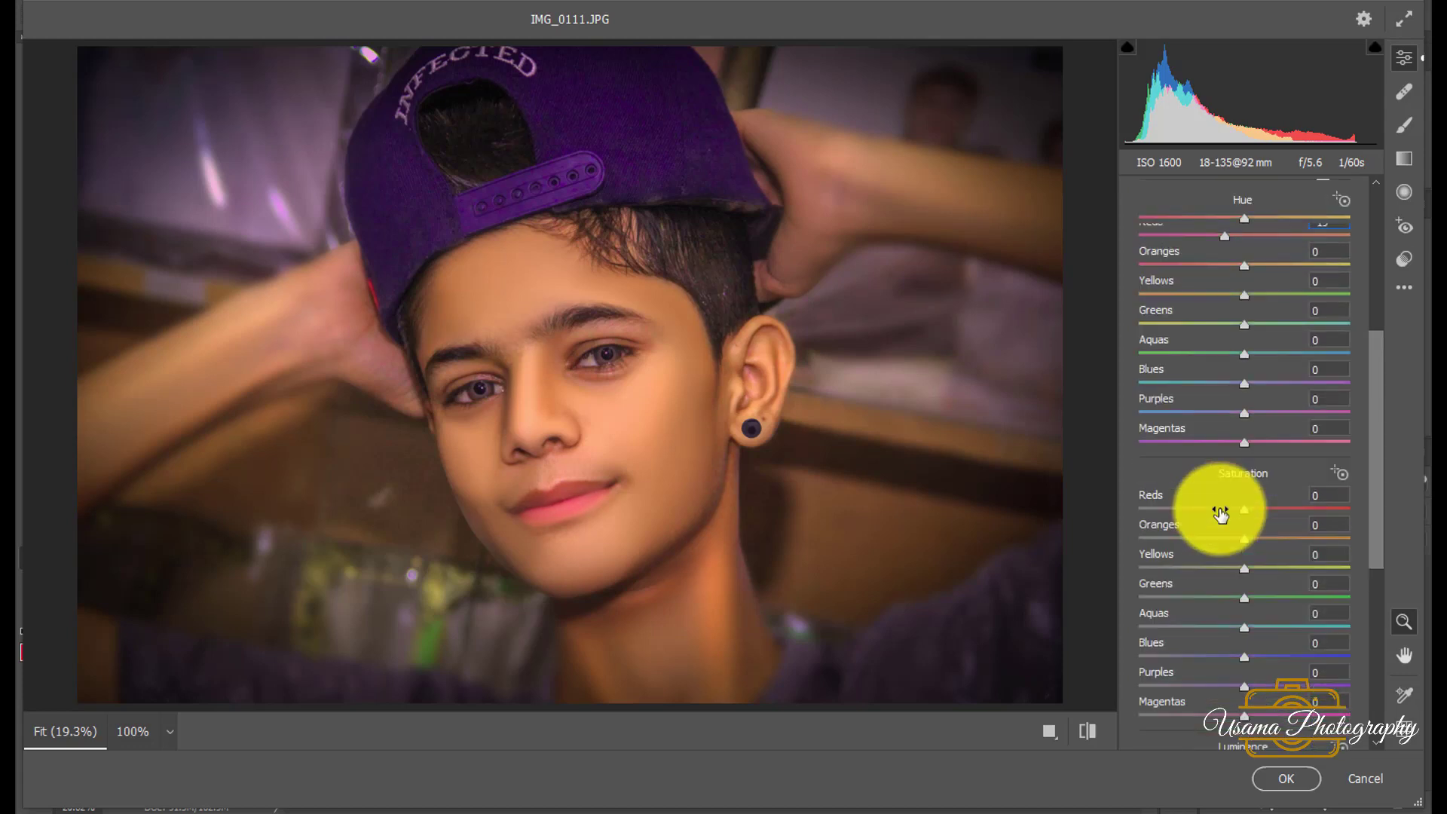
scroll(1220, 513, up, 1)
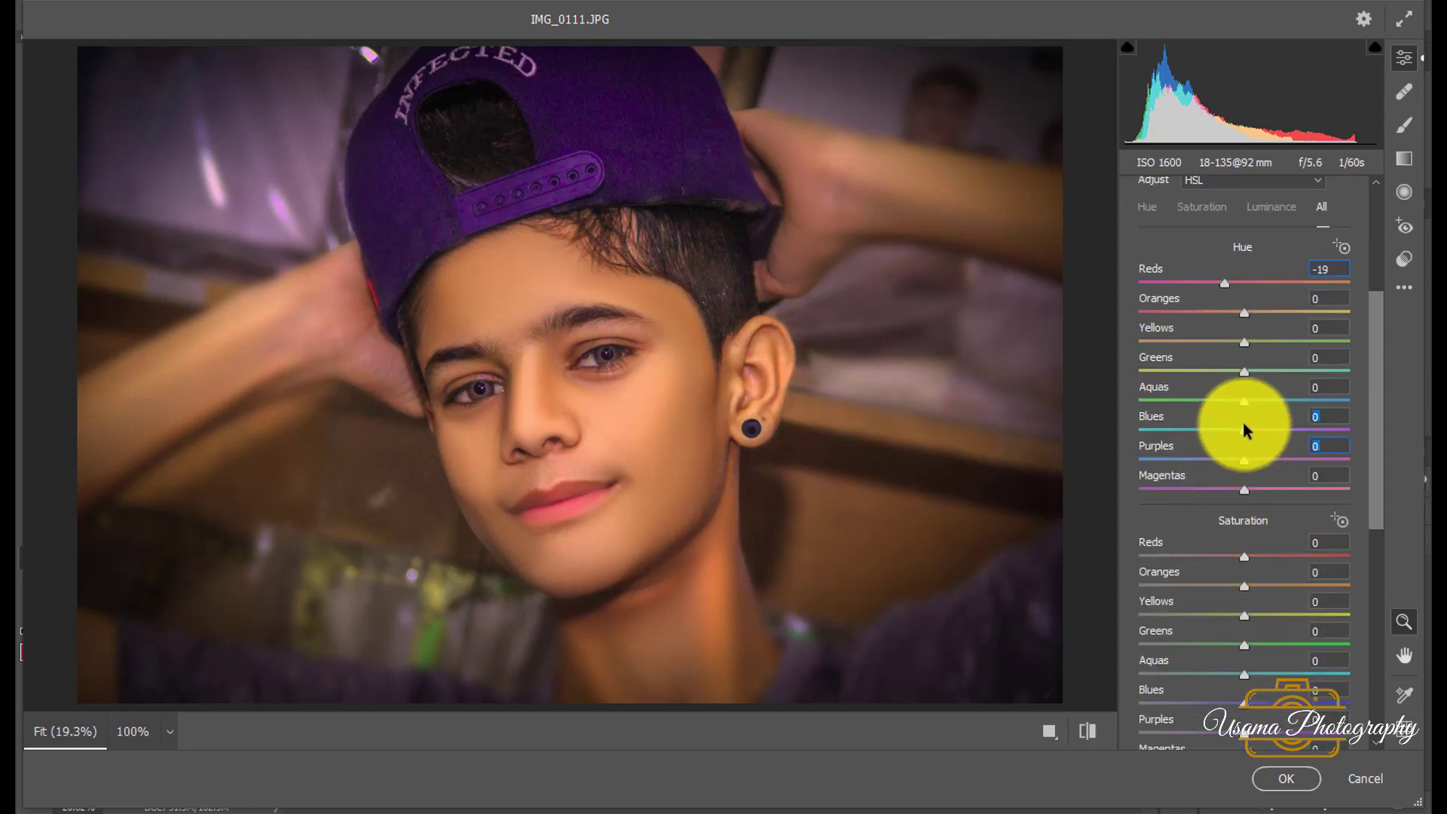
drag(1244, 430, 1172, 431)
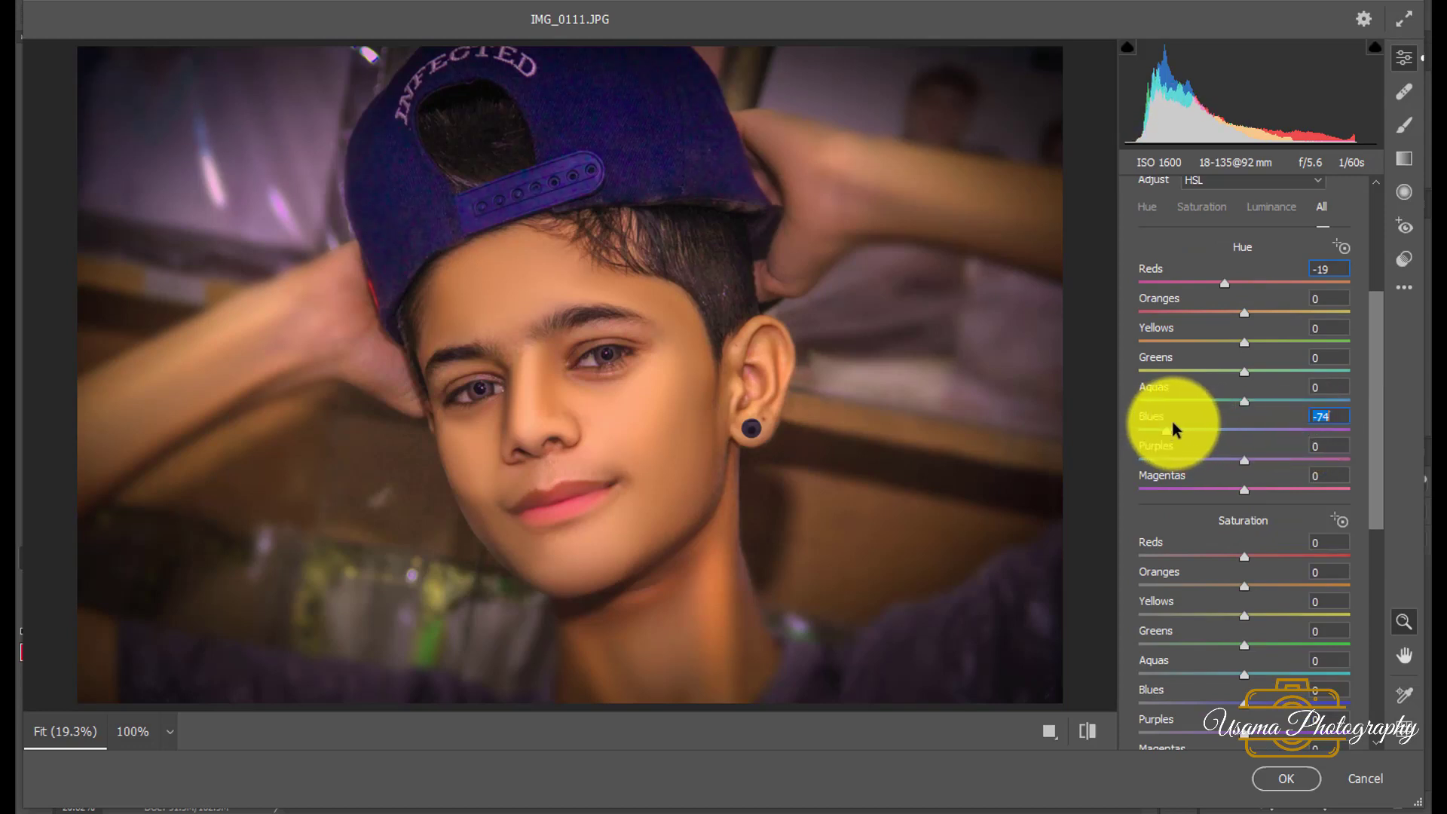
scroll(1236, 649, down, 1)
scroll(1241, 499, down, 6)
scroll(1242, 499, down, 3)
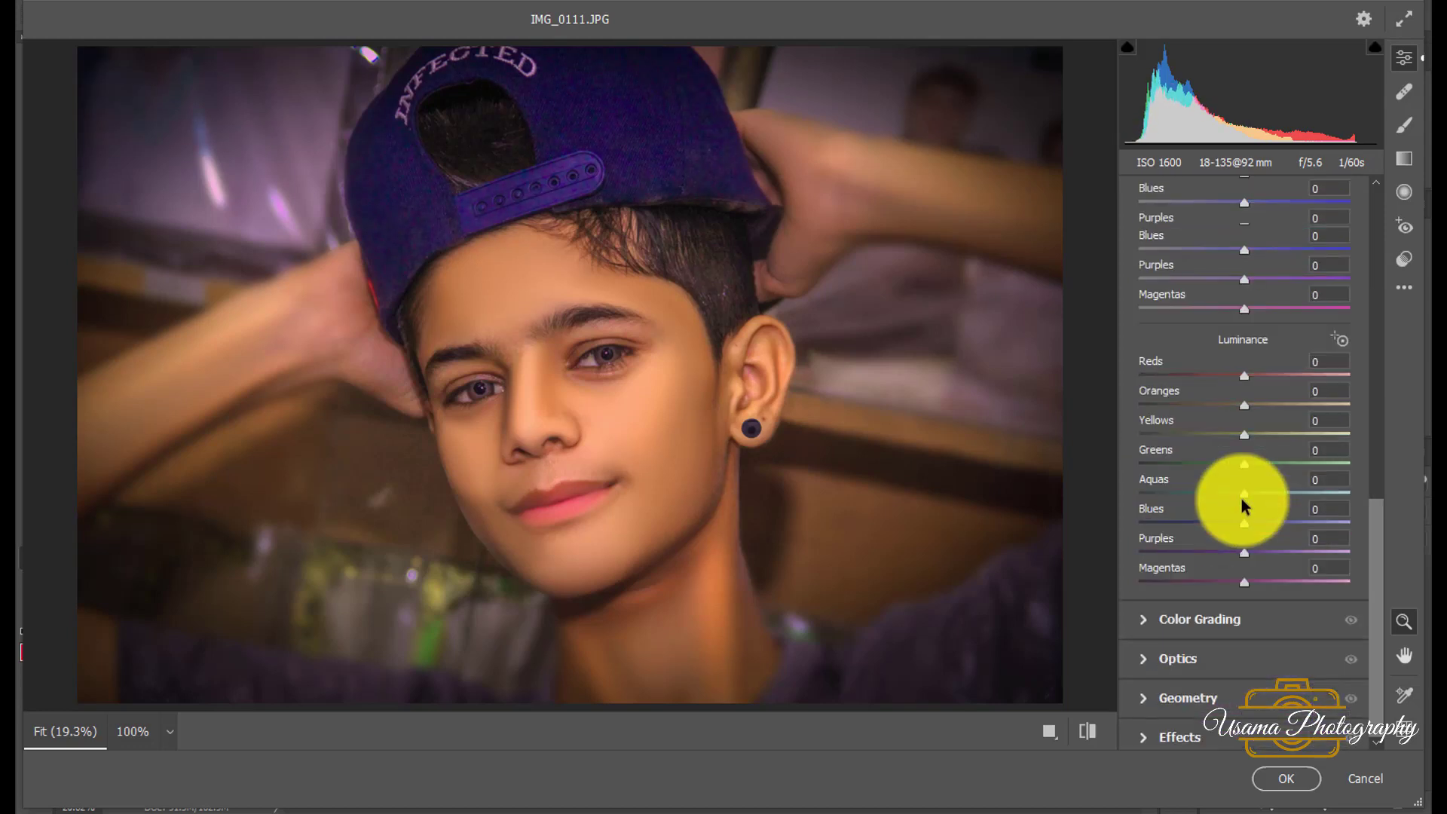
scroll(1241, 499, up, 2)
scroll(1243, 504, up, 3)
scroll(1241, 496, down, 2)
scroll(1242, 510, down, 4)
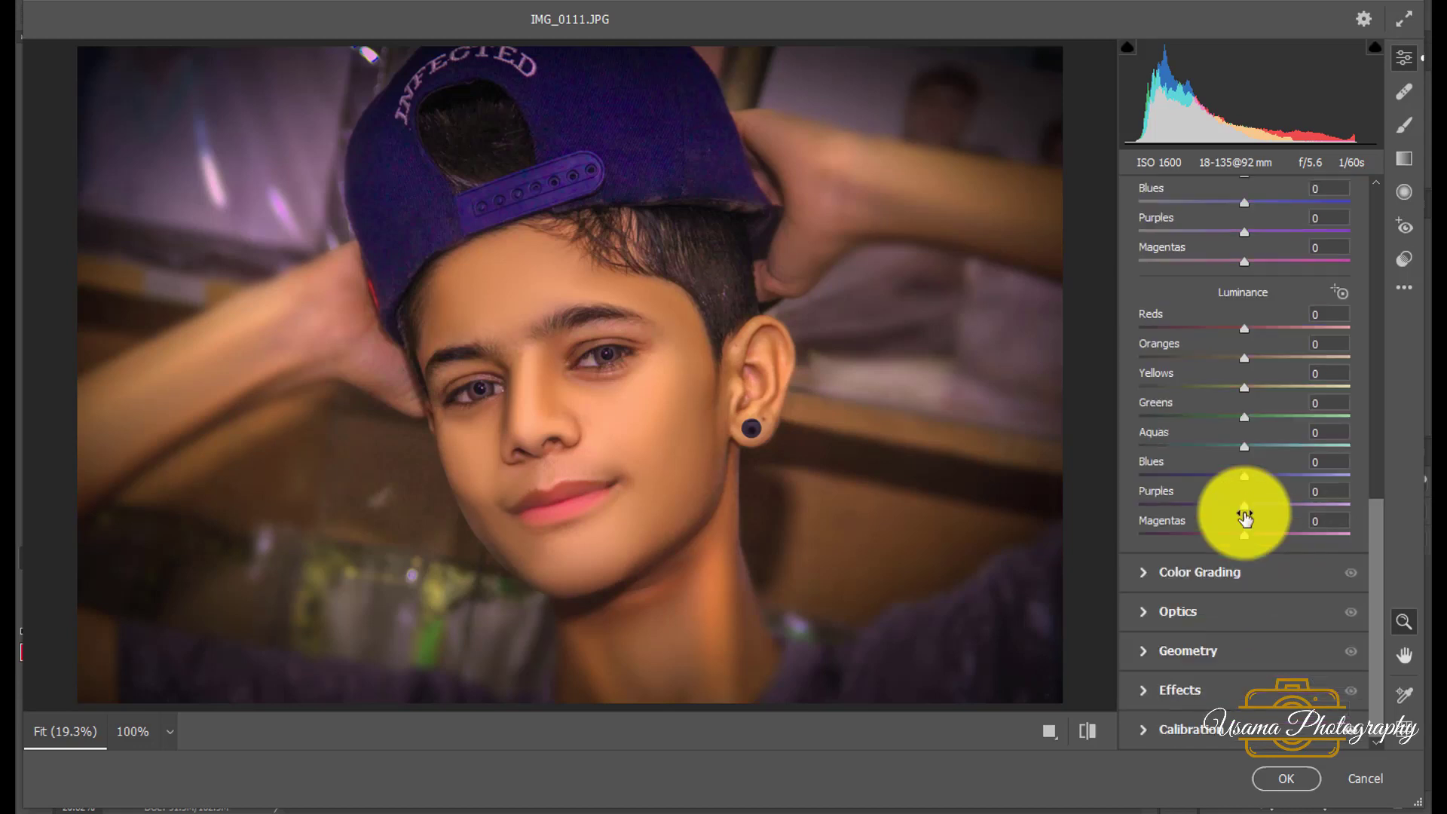
scroll(1244, 517, up, 9)
Step: Set curve Highlights +17, Lights +3, Darks +2, apply Camera Raw, and compare Layer 1
scroll(1242, 503, up, 3)
scroll(1241, 503, up, 6)
click(1241, 317)
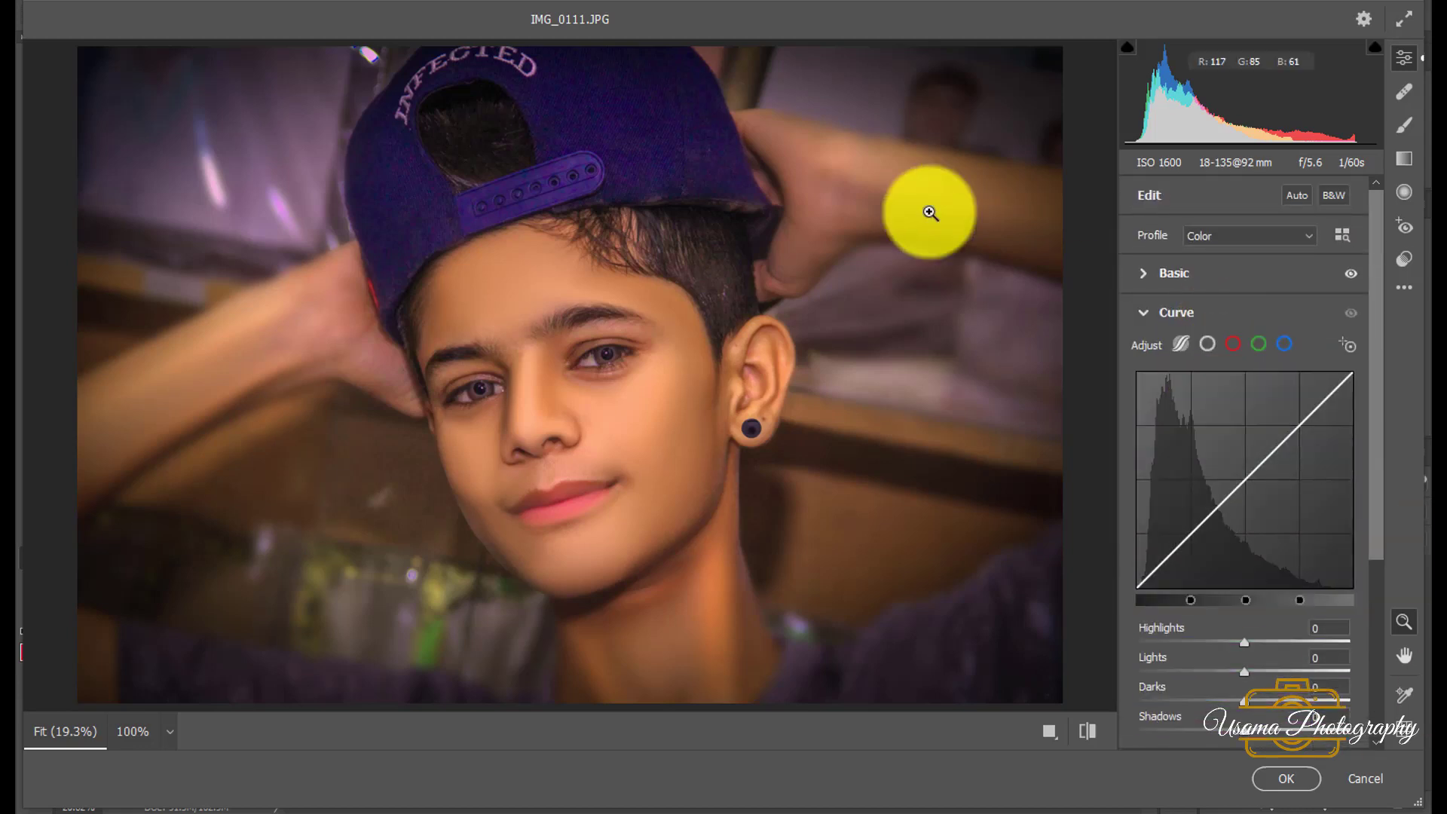
scroll(1345, 586, down, 1)
scroll(1346, 586, down, 3)
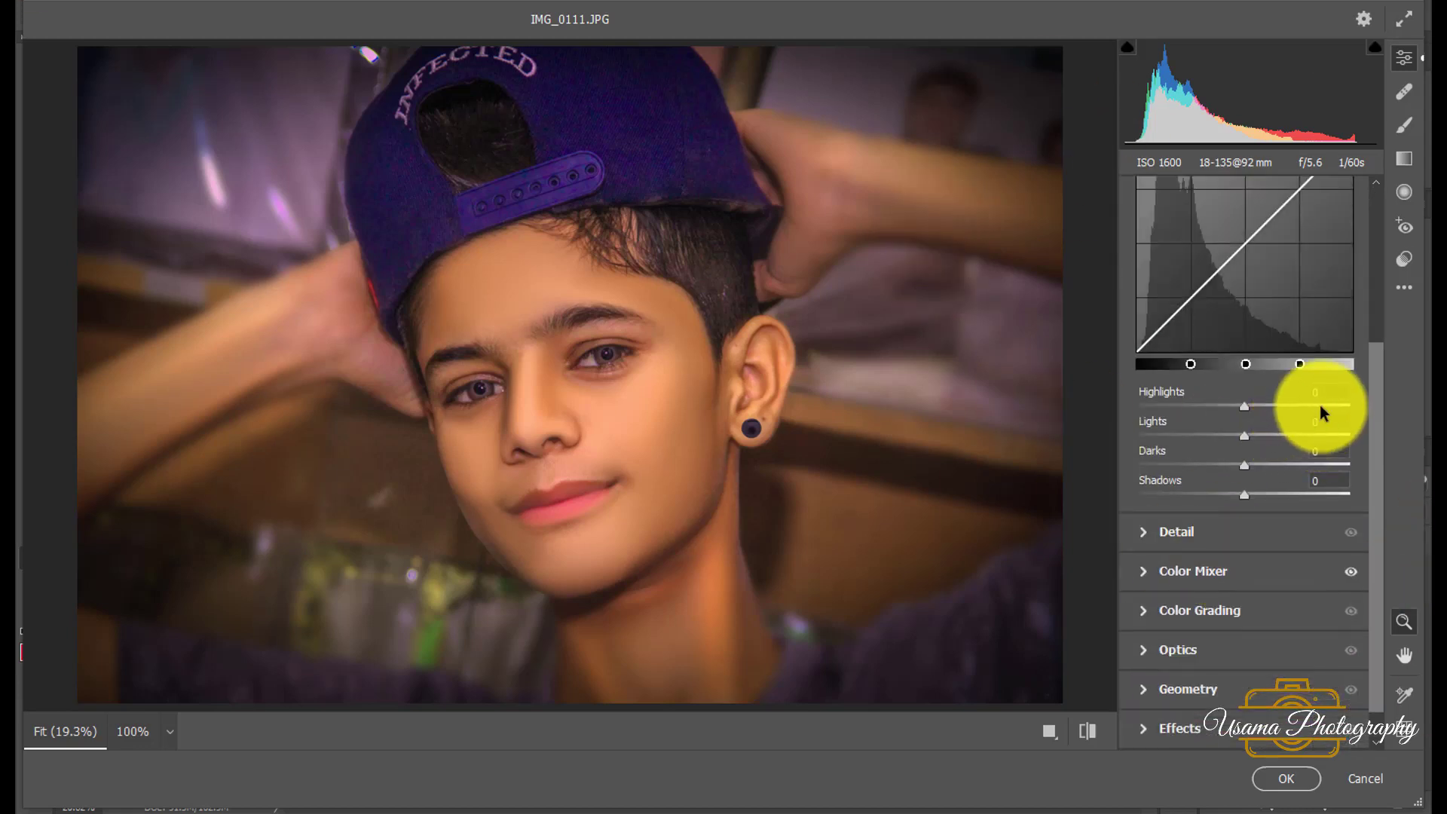
mouse_move(1314, 402)
mouse_down()
mouse_move(1258, 405)
mouse_move(1273, 399)
mouse_up()
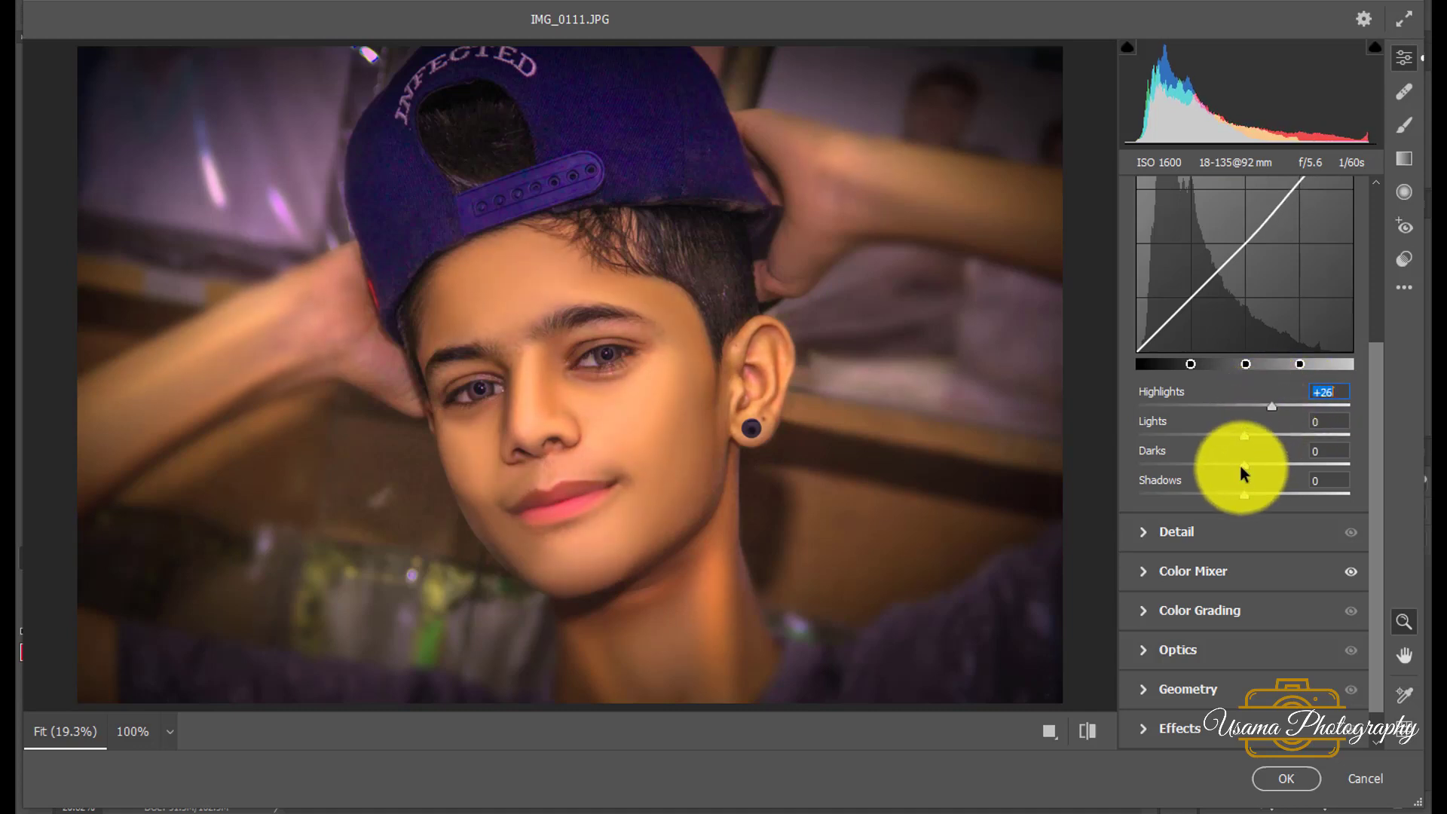
drag(1242, 465, 1251, 436)
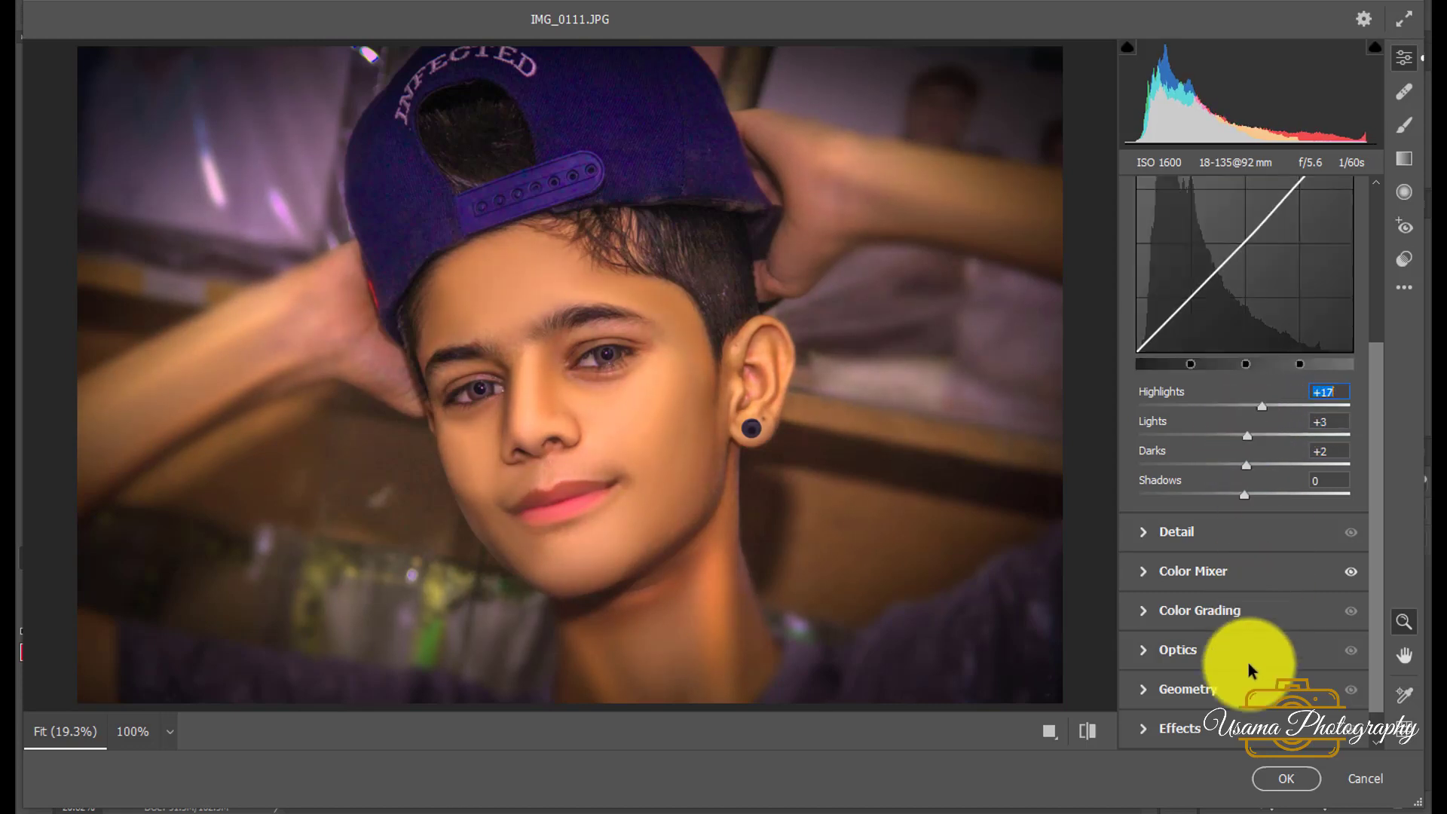
click(1287, 777)
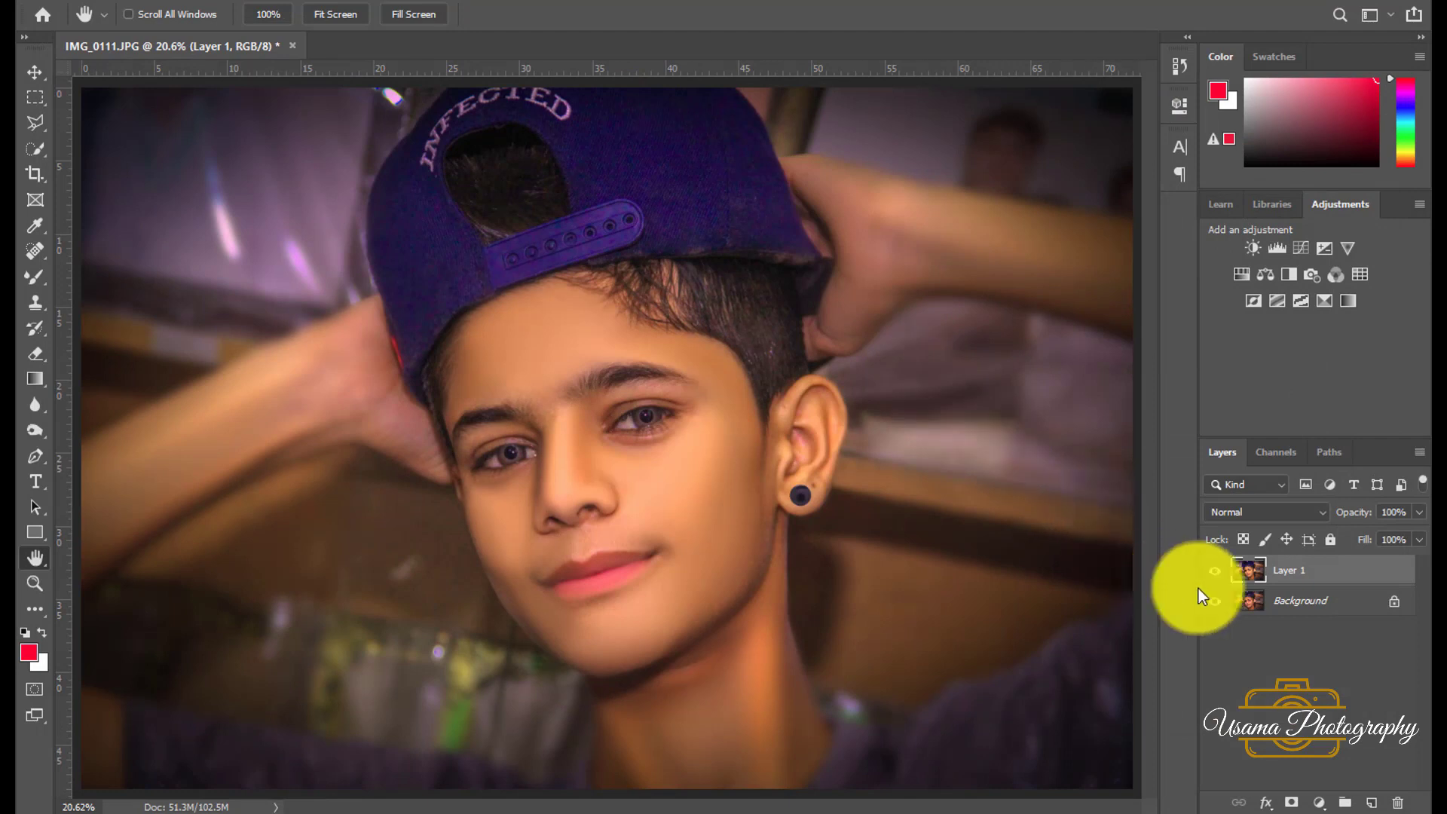
click(1212, 575)
Step: Merge Layer 1 into the Background and drop the orange brush-stroke image onto the face
click(1211, 577)
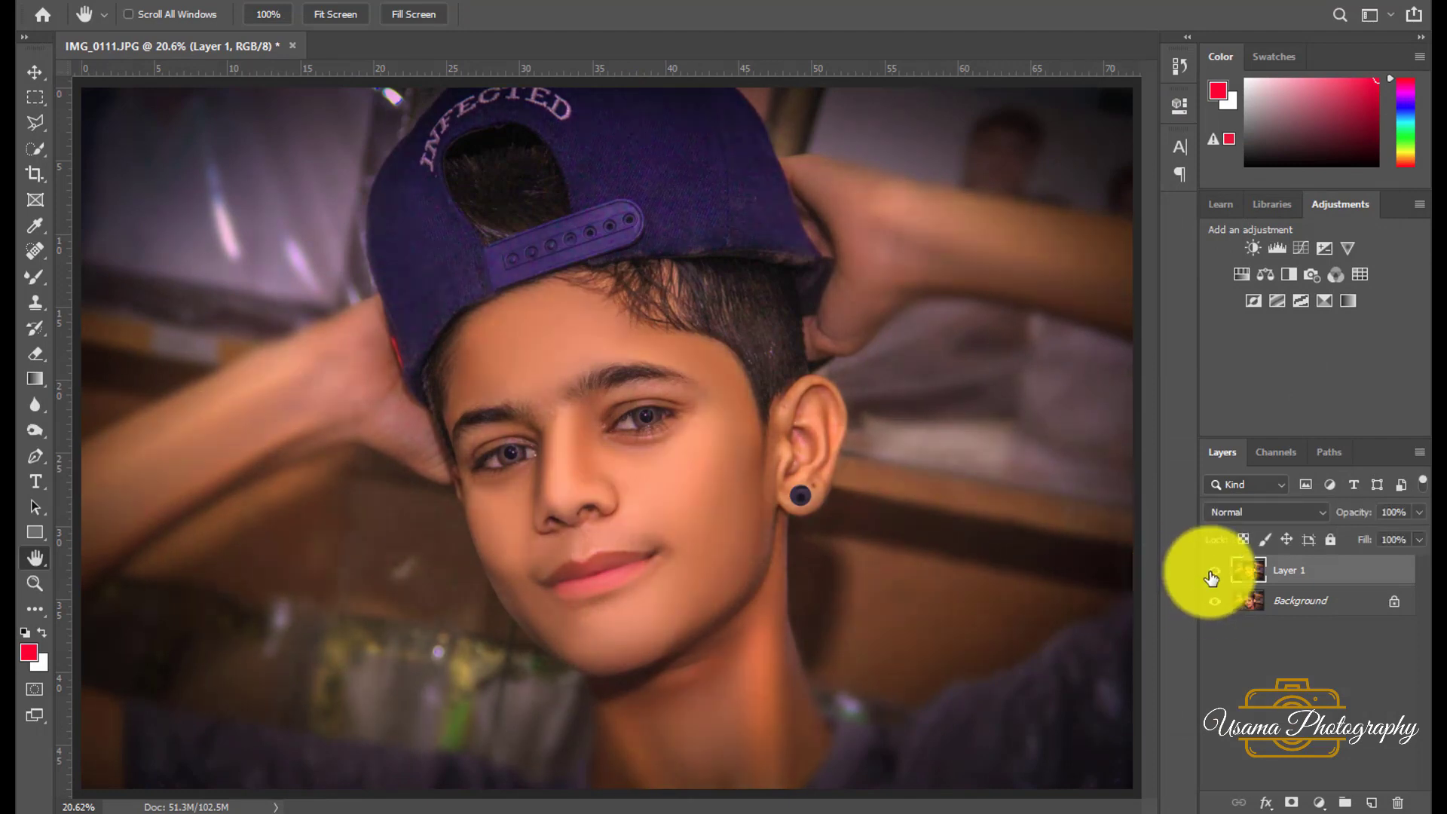
key(ctrl+e)
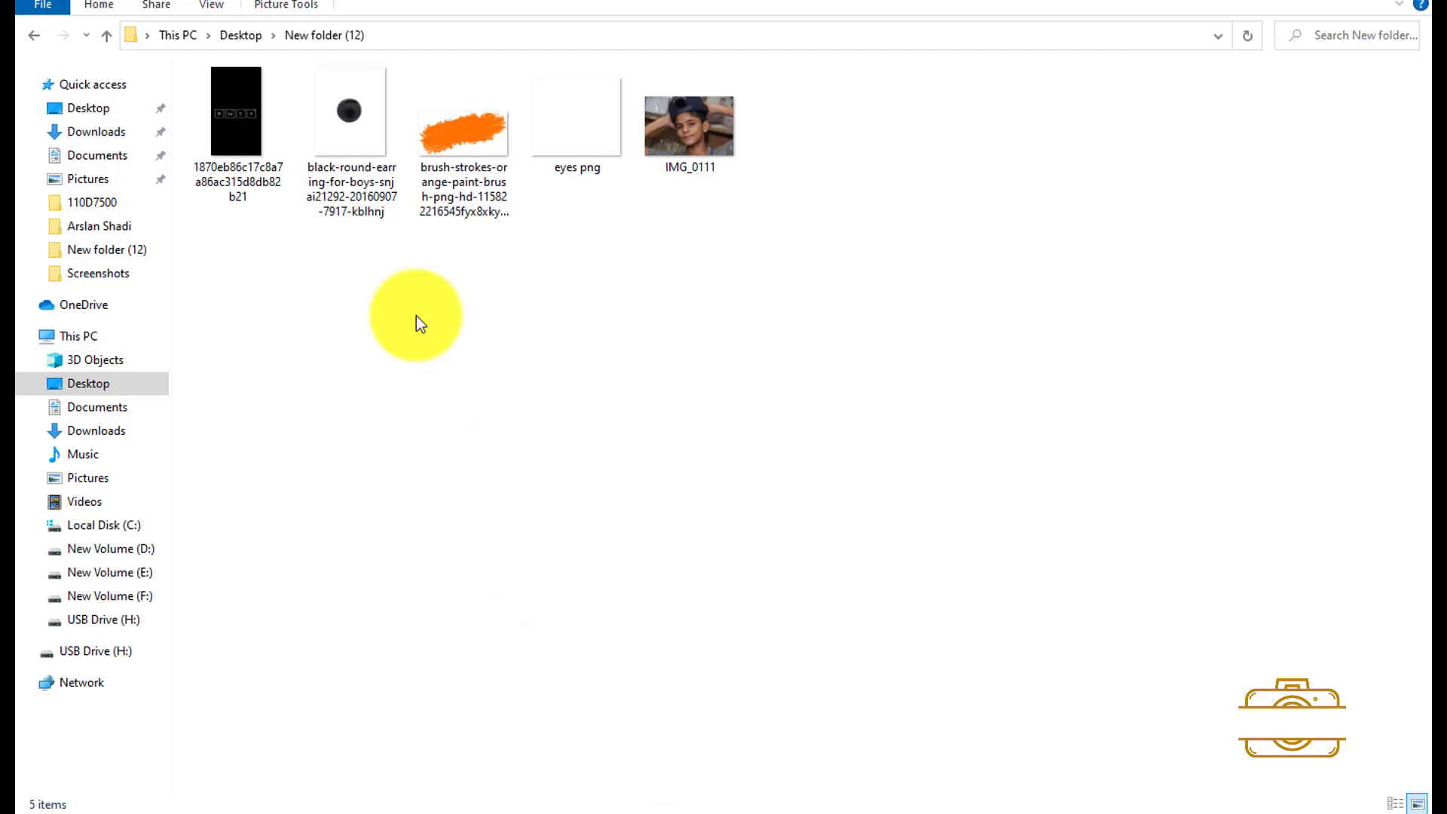
click(451, 183)
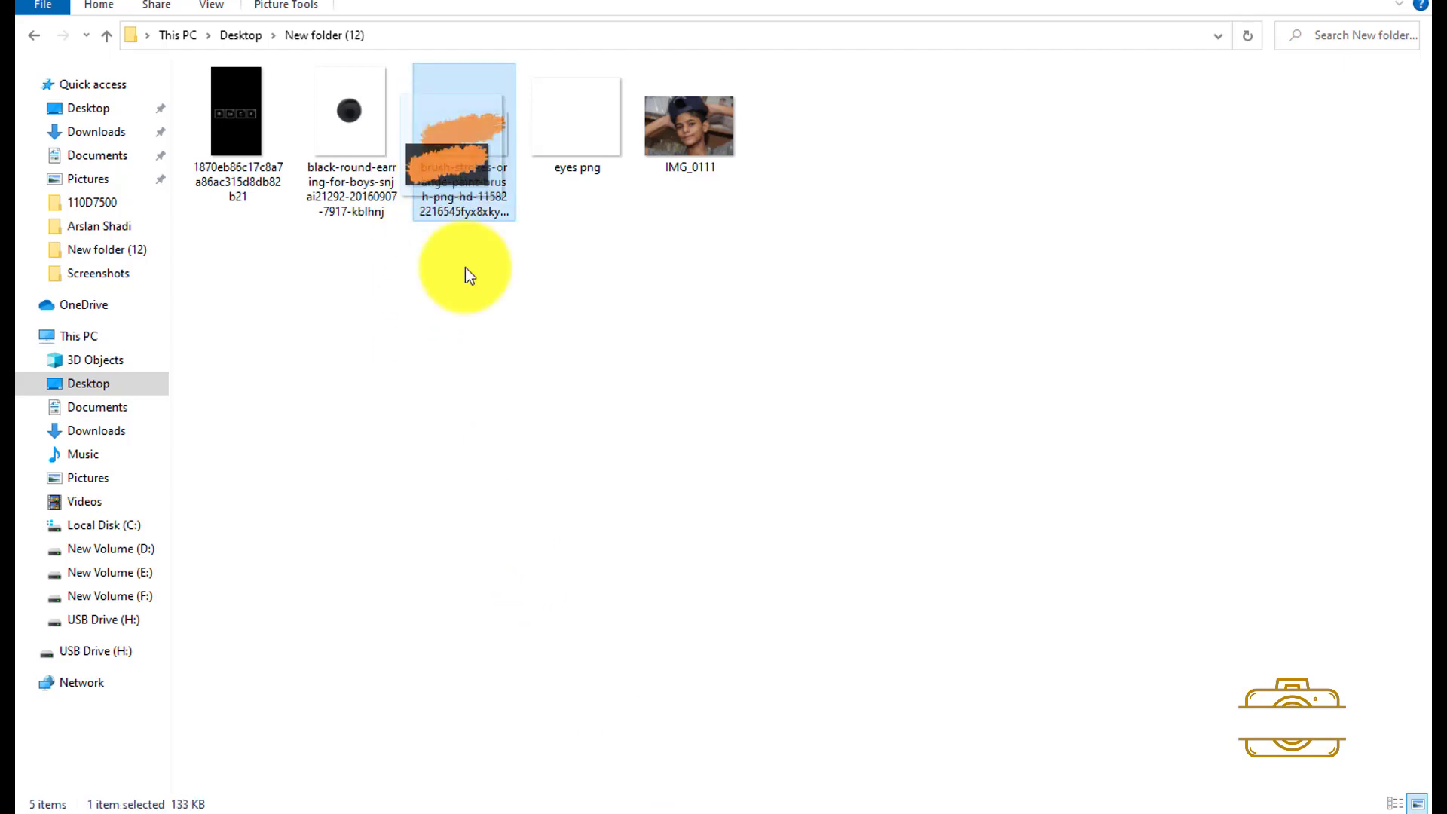
mouse_move(466, 269)
mouse_down()
mouse_move(651, 437)
mouse_move(914, 291)
mouse_up()
Step: Stretch the brush stroke across the eyes, flatten its height, centre it and commit
drag(705, 436, 641, 469)
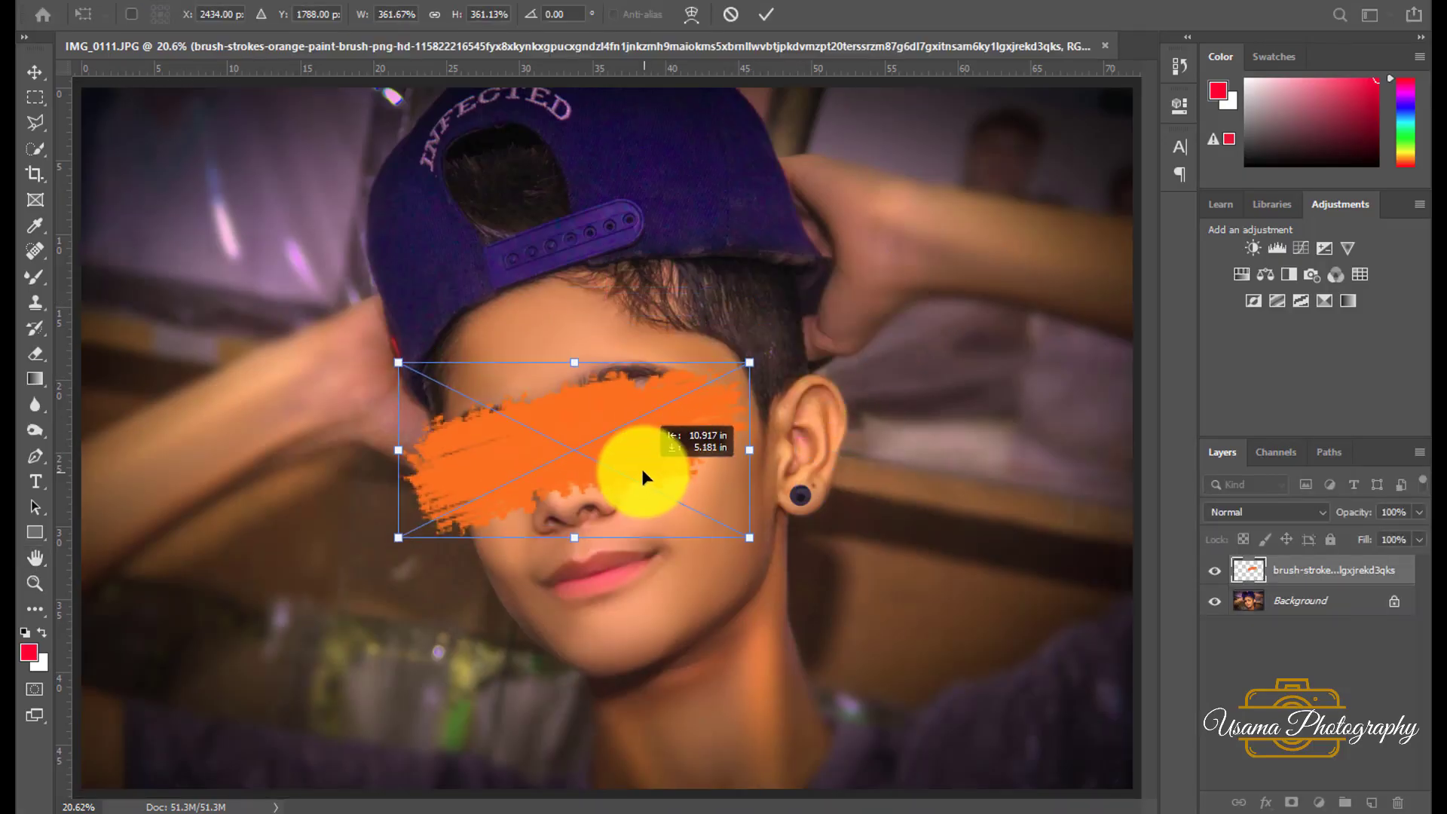
drag(750, 363, 889, 293)
drag(746, 442, 687, 465)
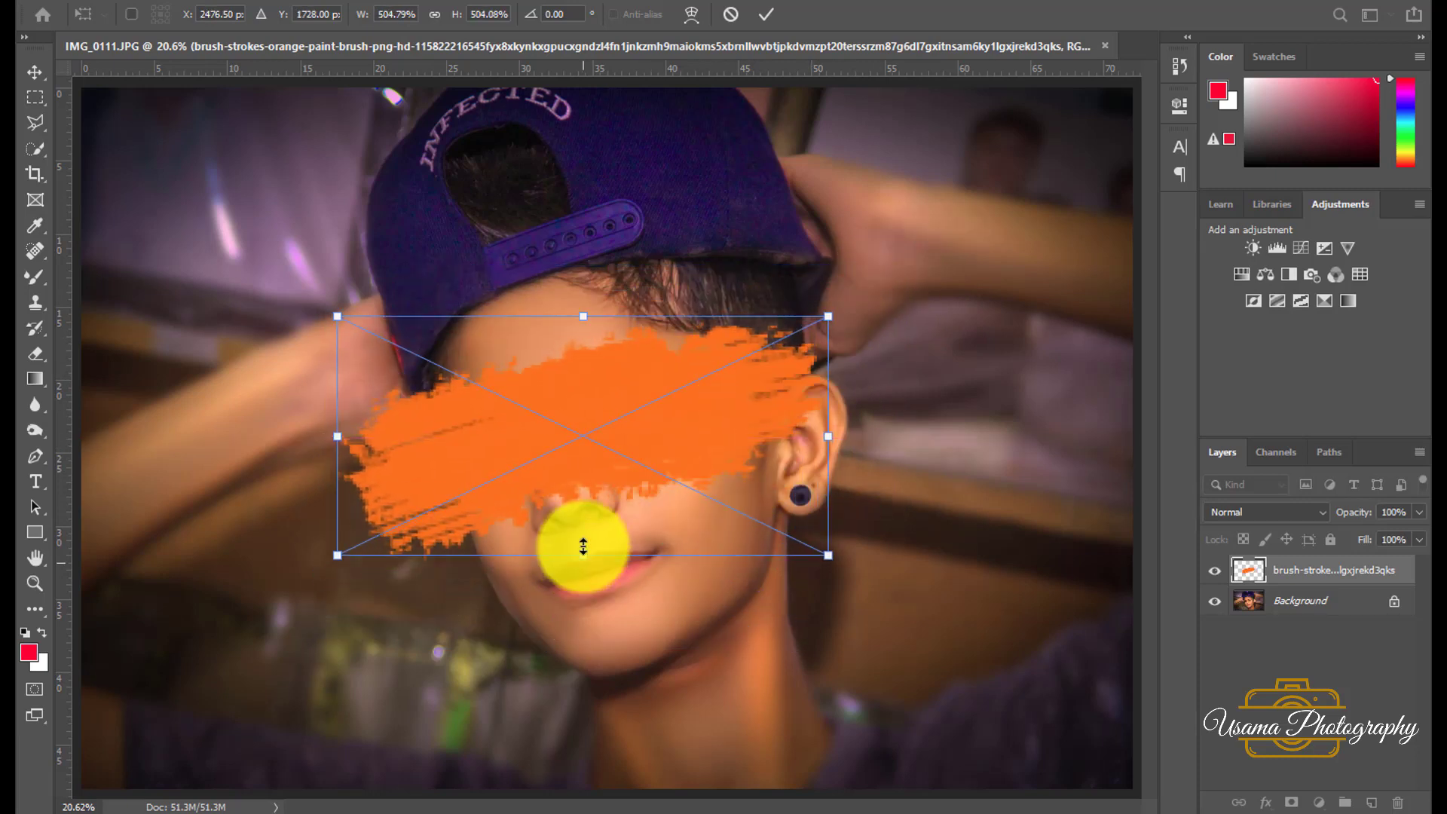
drag(584, 548, 584, 502)
drag(705, 422, 715, 440)
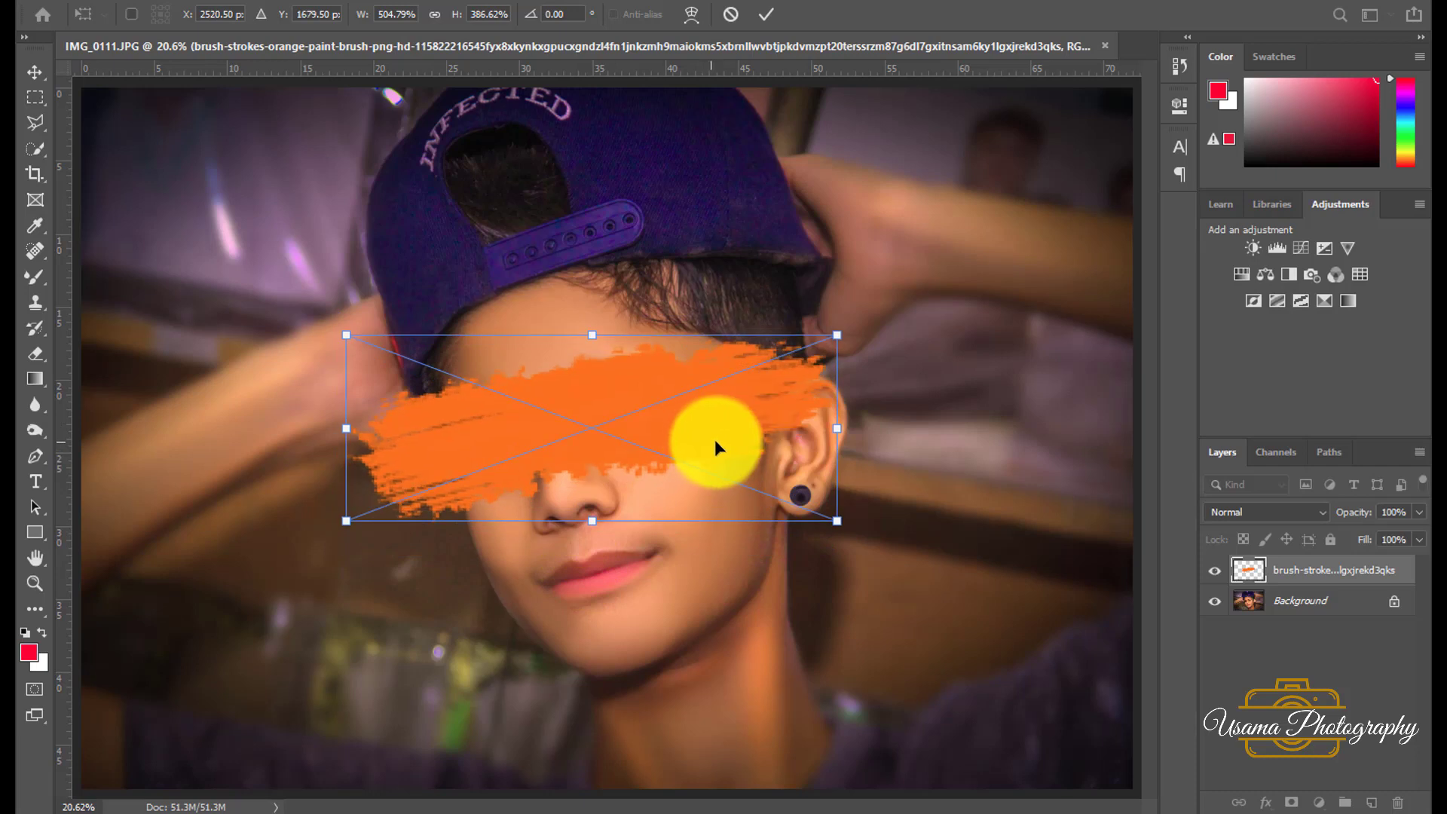
key(Return)
key(h)
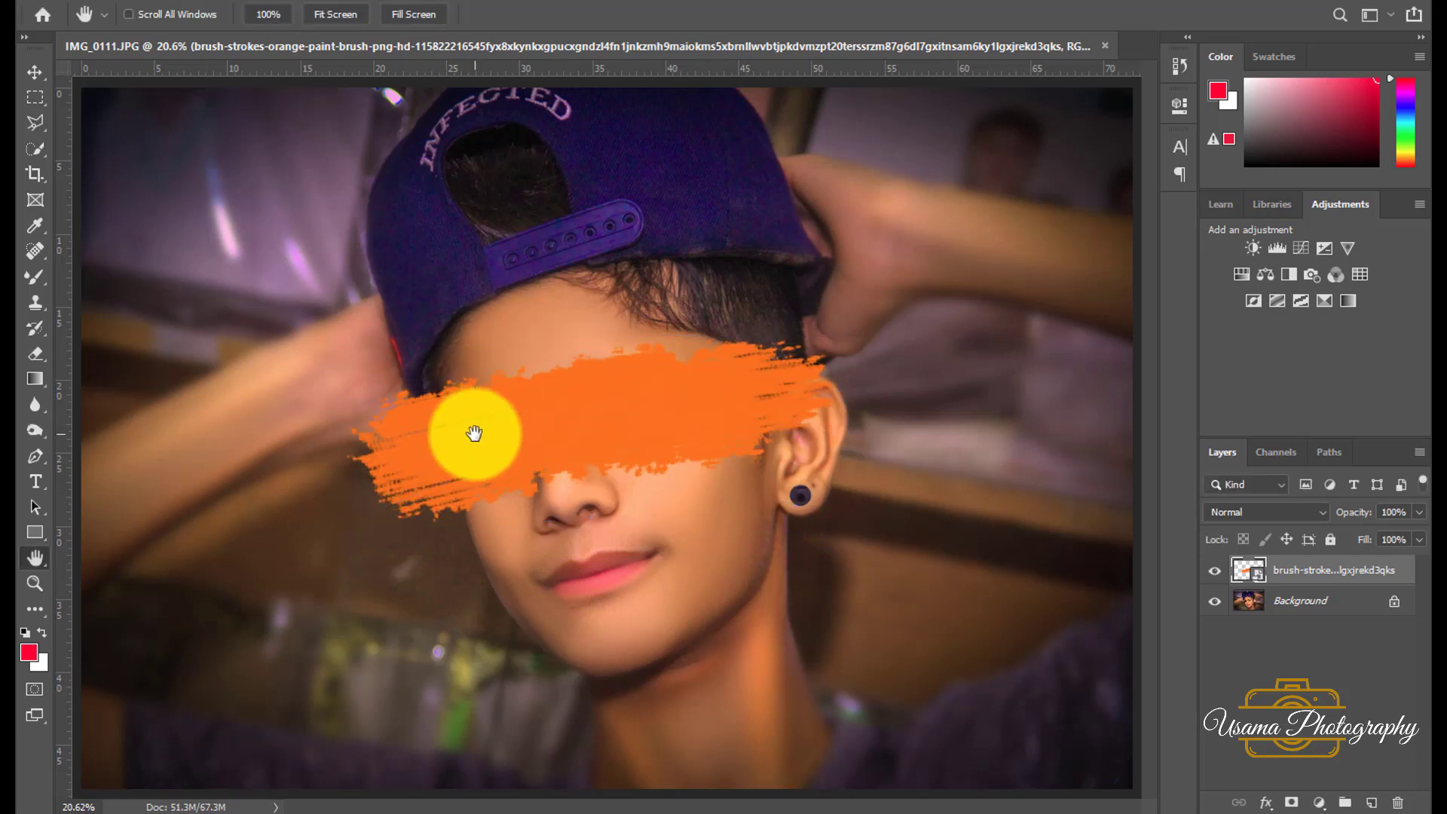
Step: Load the brush-stroke shape as a selection and rasterize the stroke layer
ctrl+click(1247, 573)
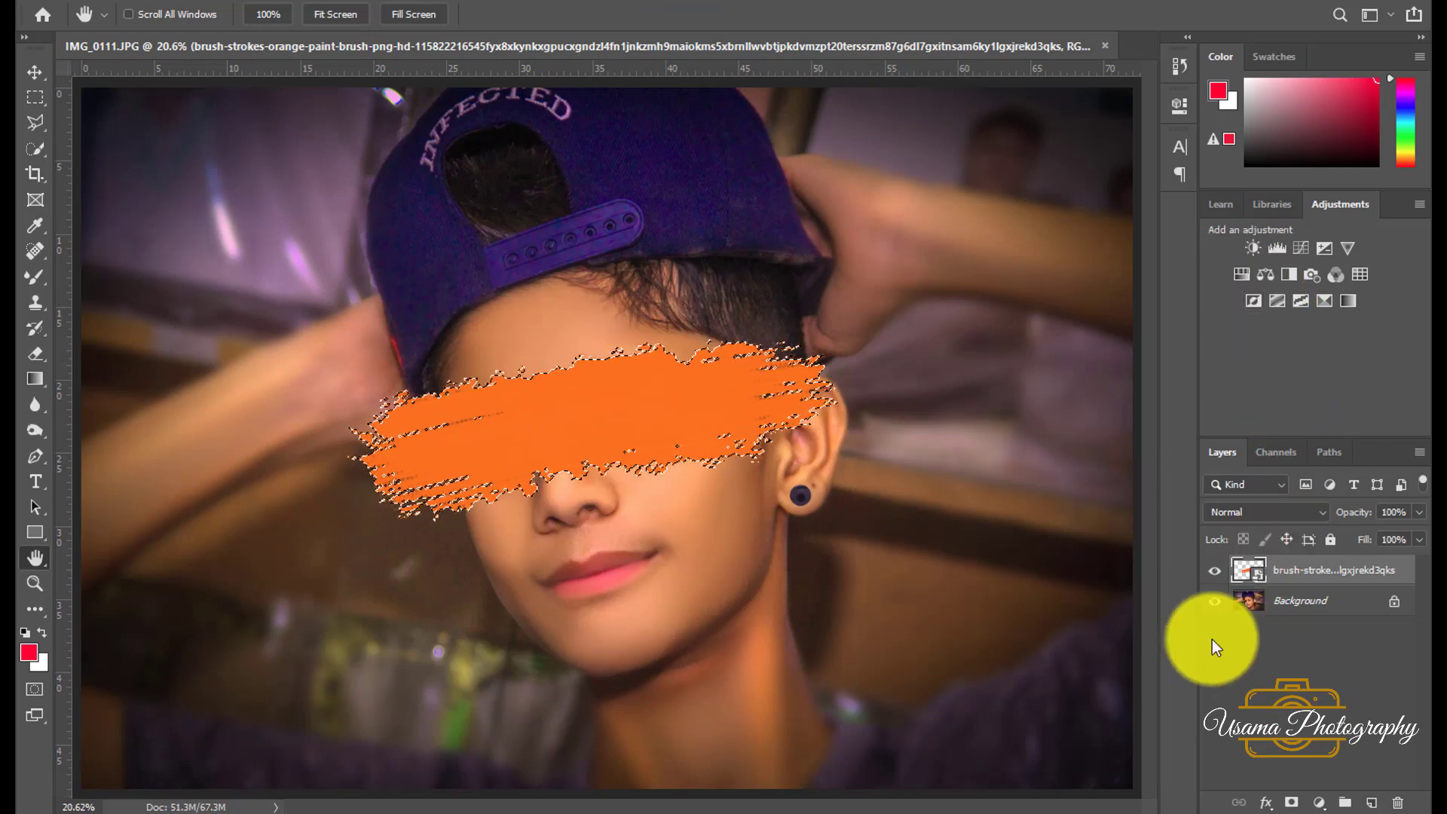
key(Delete)
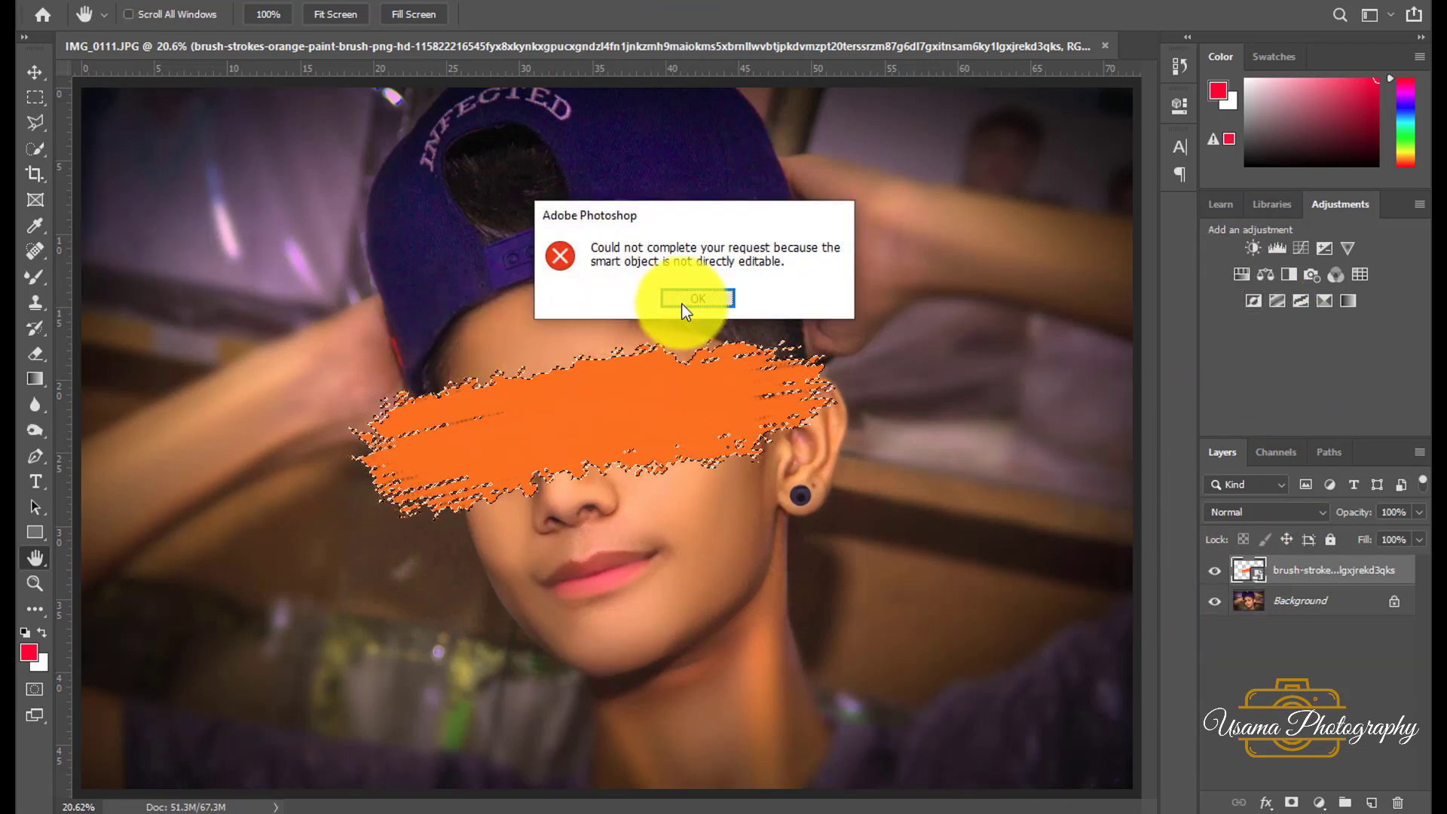
click(691, 305)
click(34, 251)
click(516, 336)
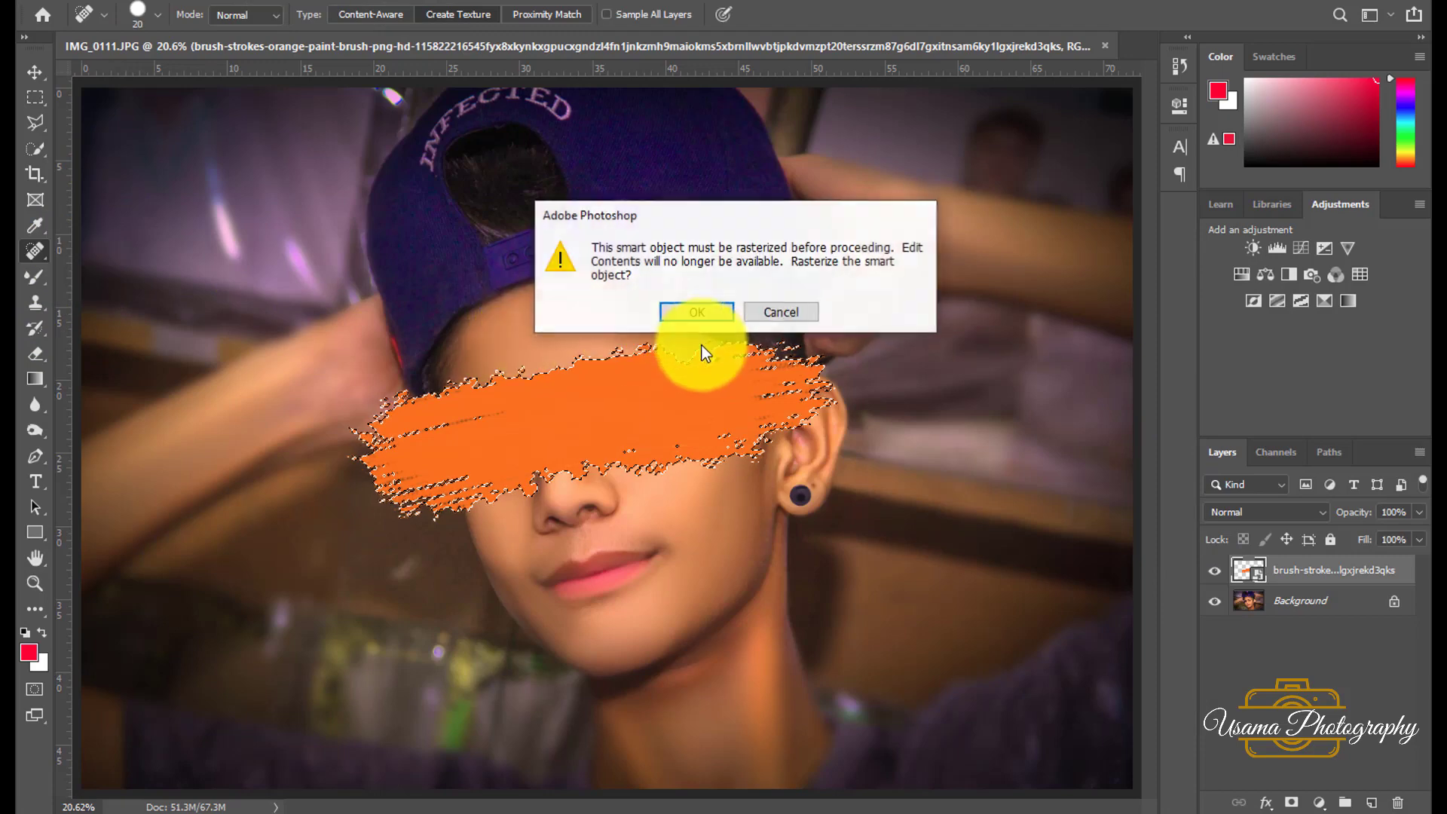
click(707, 313)
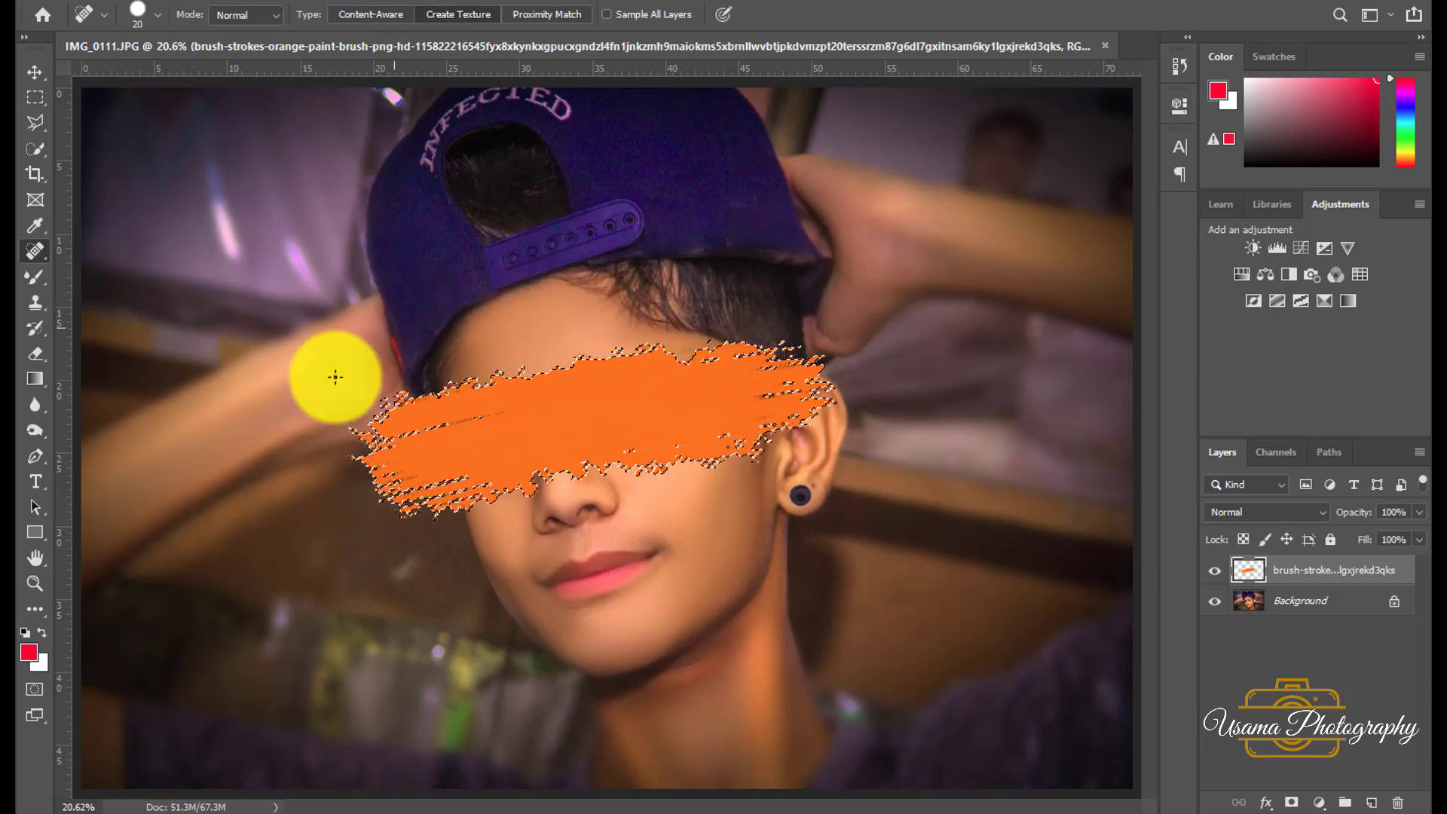
Step: Delete the orange pixels inside the selection and add a new empty layer
click(36, 560)
key(Delete)
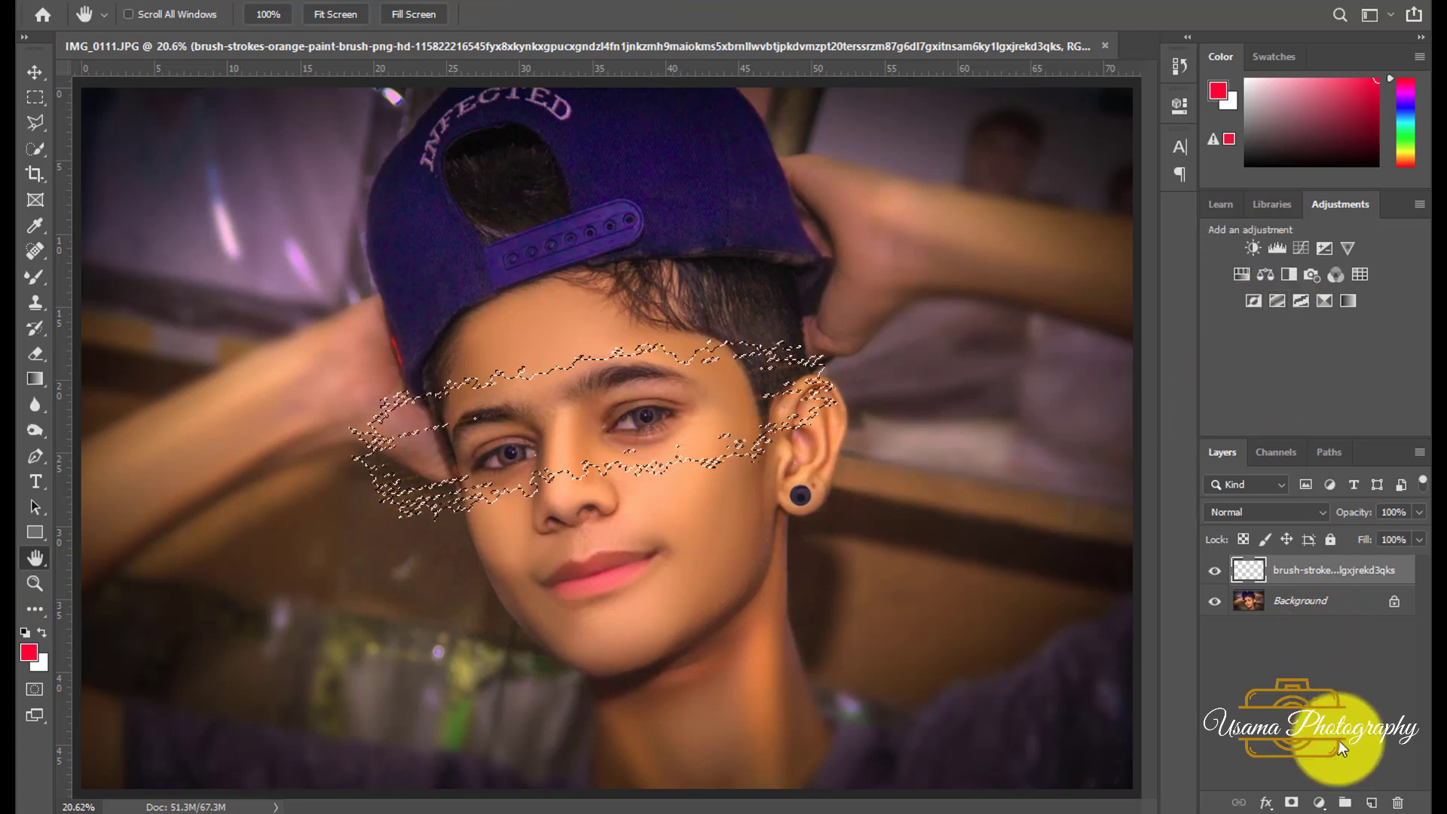
click(1372, 804)
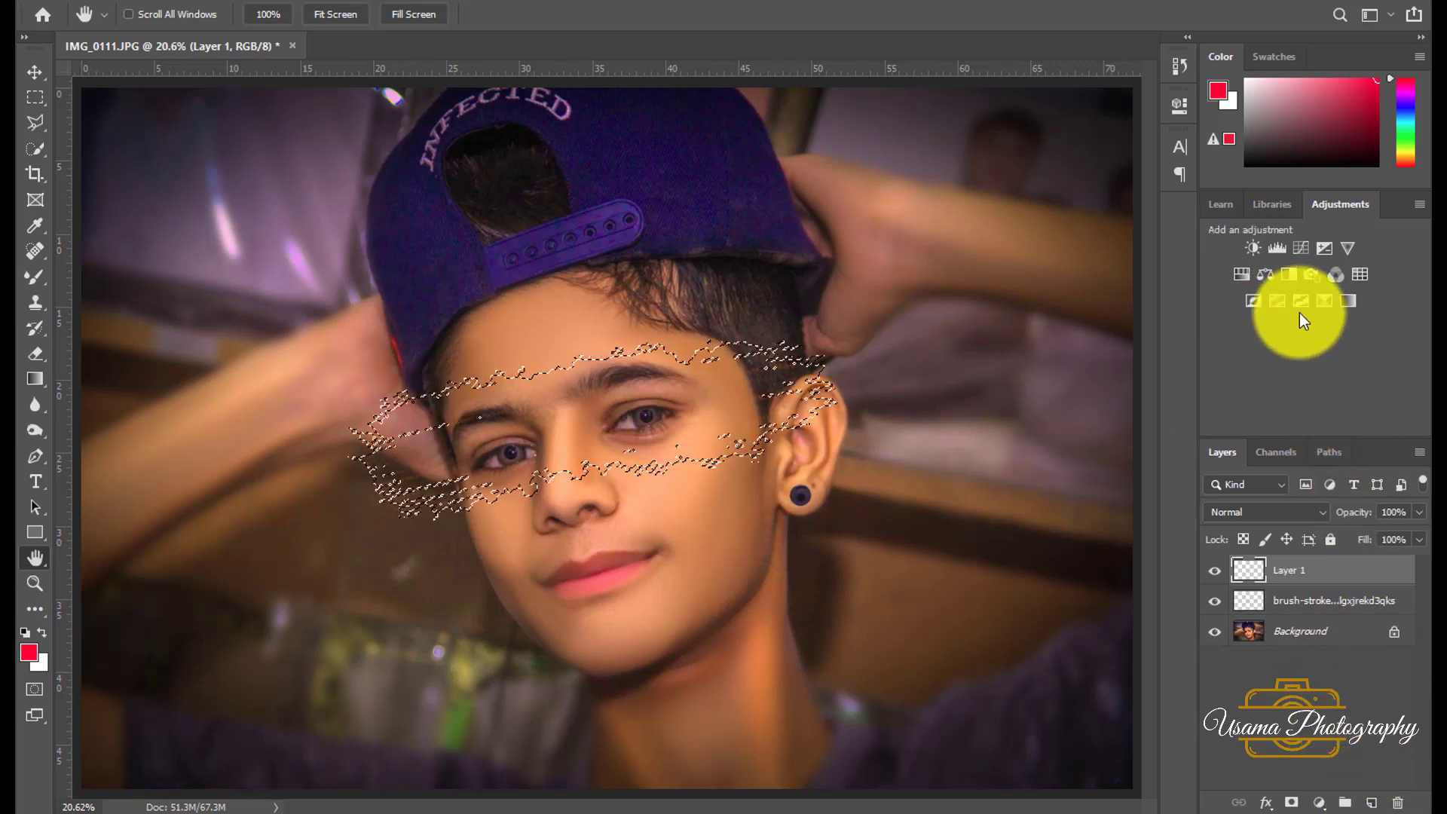
Step: Apply a Black & White adjustment to the brush-stroke selection across the eyes
click(1282, 274)
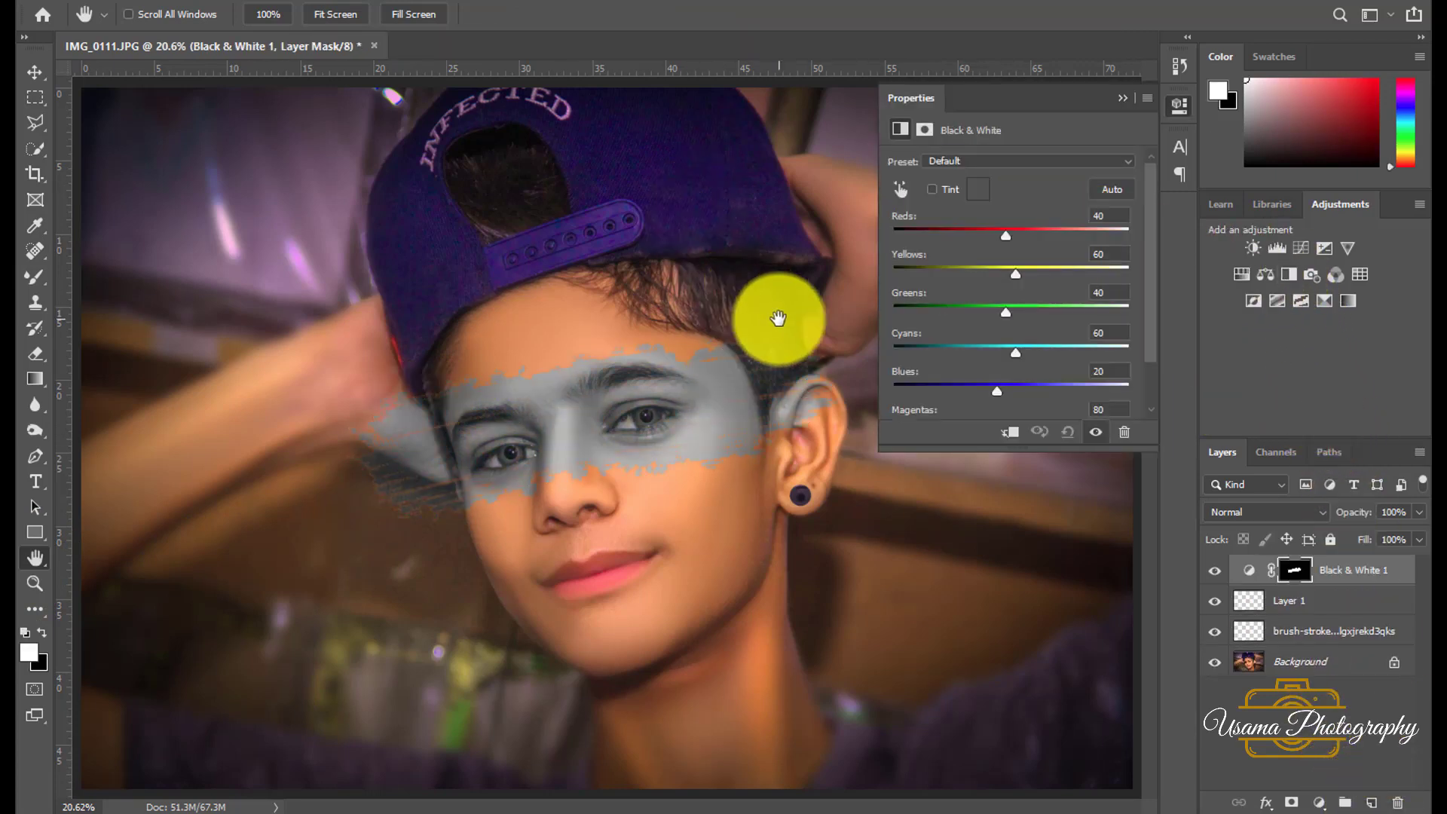
click(1123, 98)
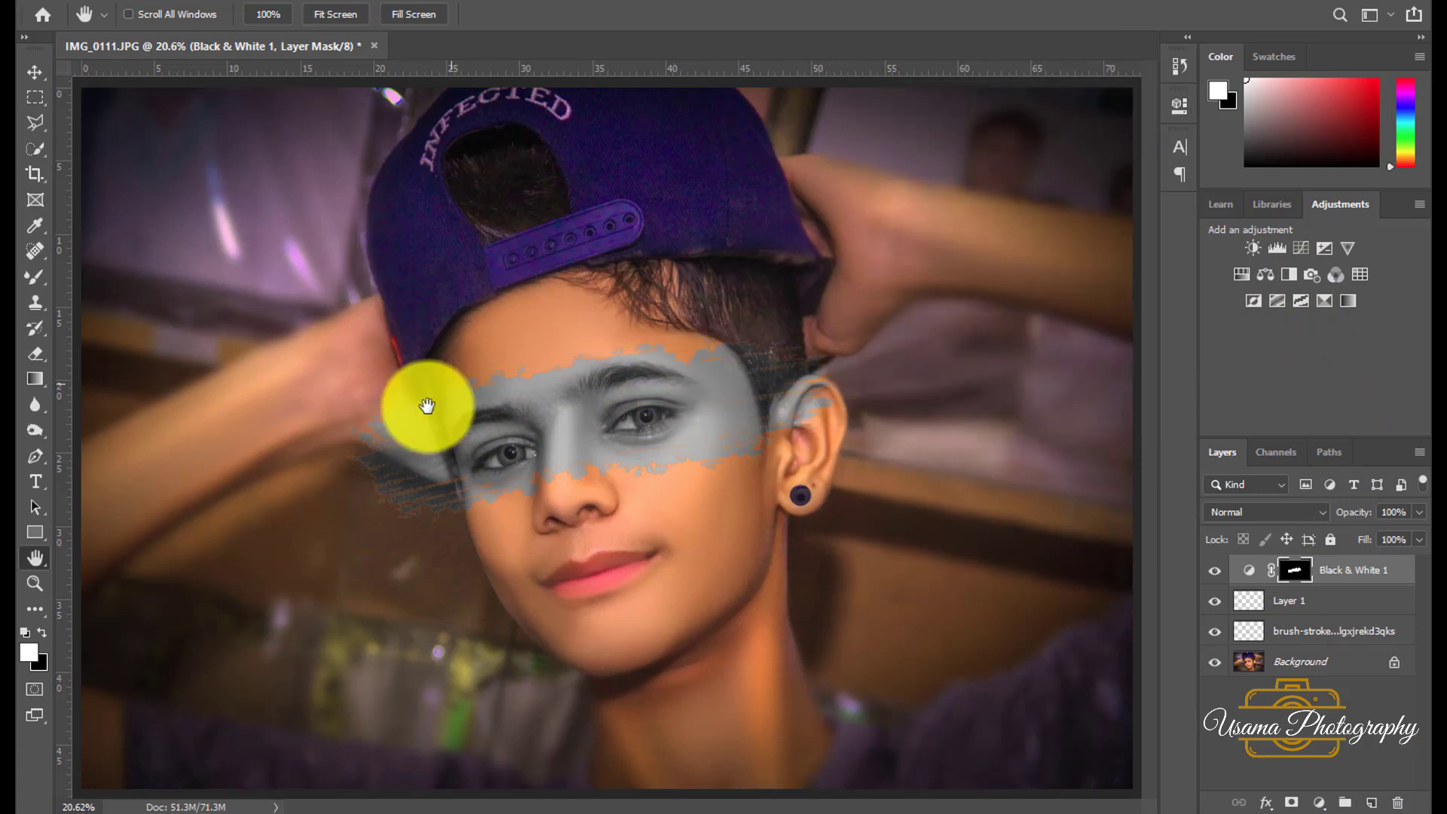
scroll(417, 429, up, 3)
Step: Delete the orange brush-stroke layer, fit the image on screen, and select the Black & White mask
click(1324, 631)
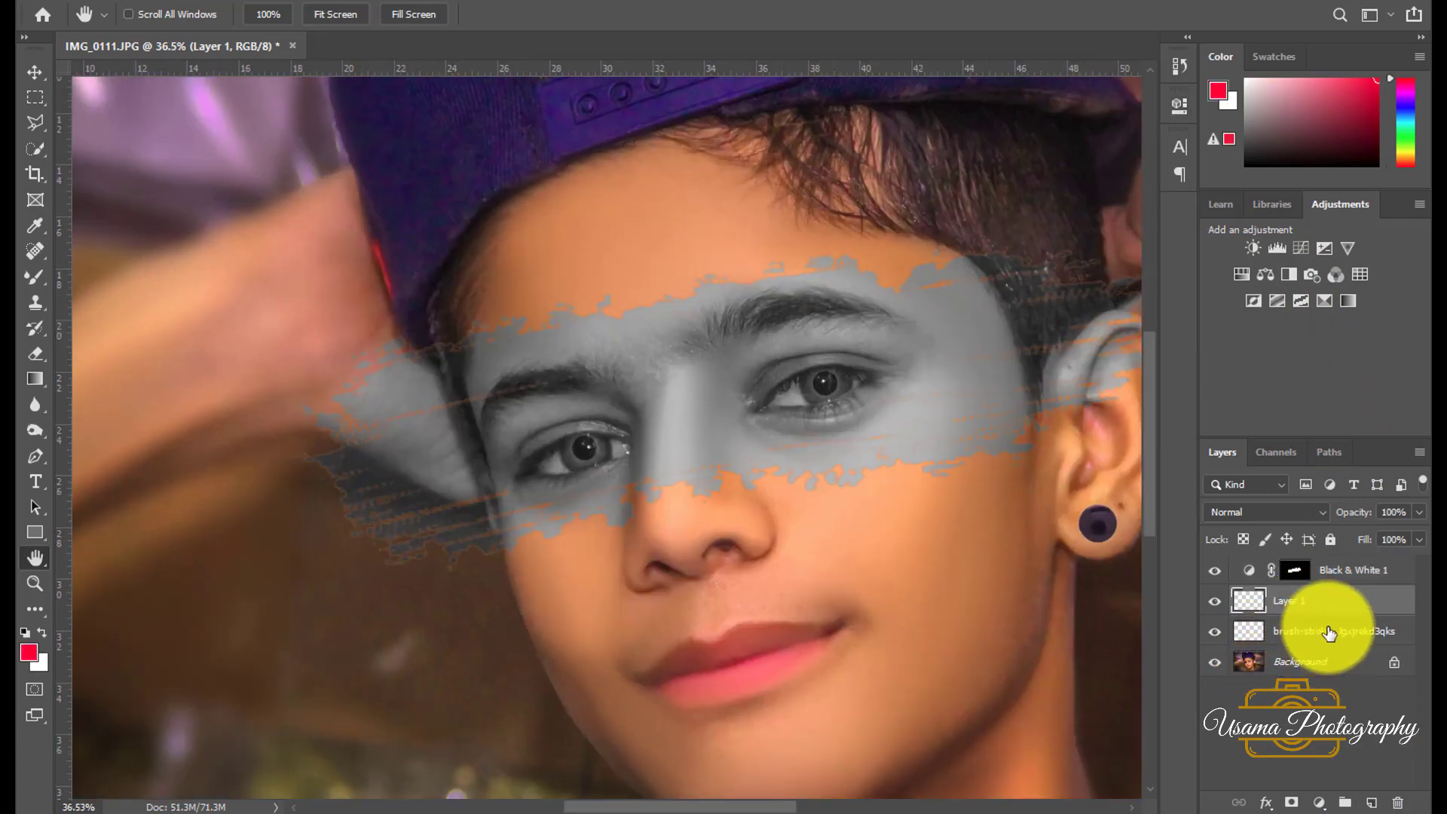
drag(1390, 799, 1398, 803)
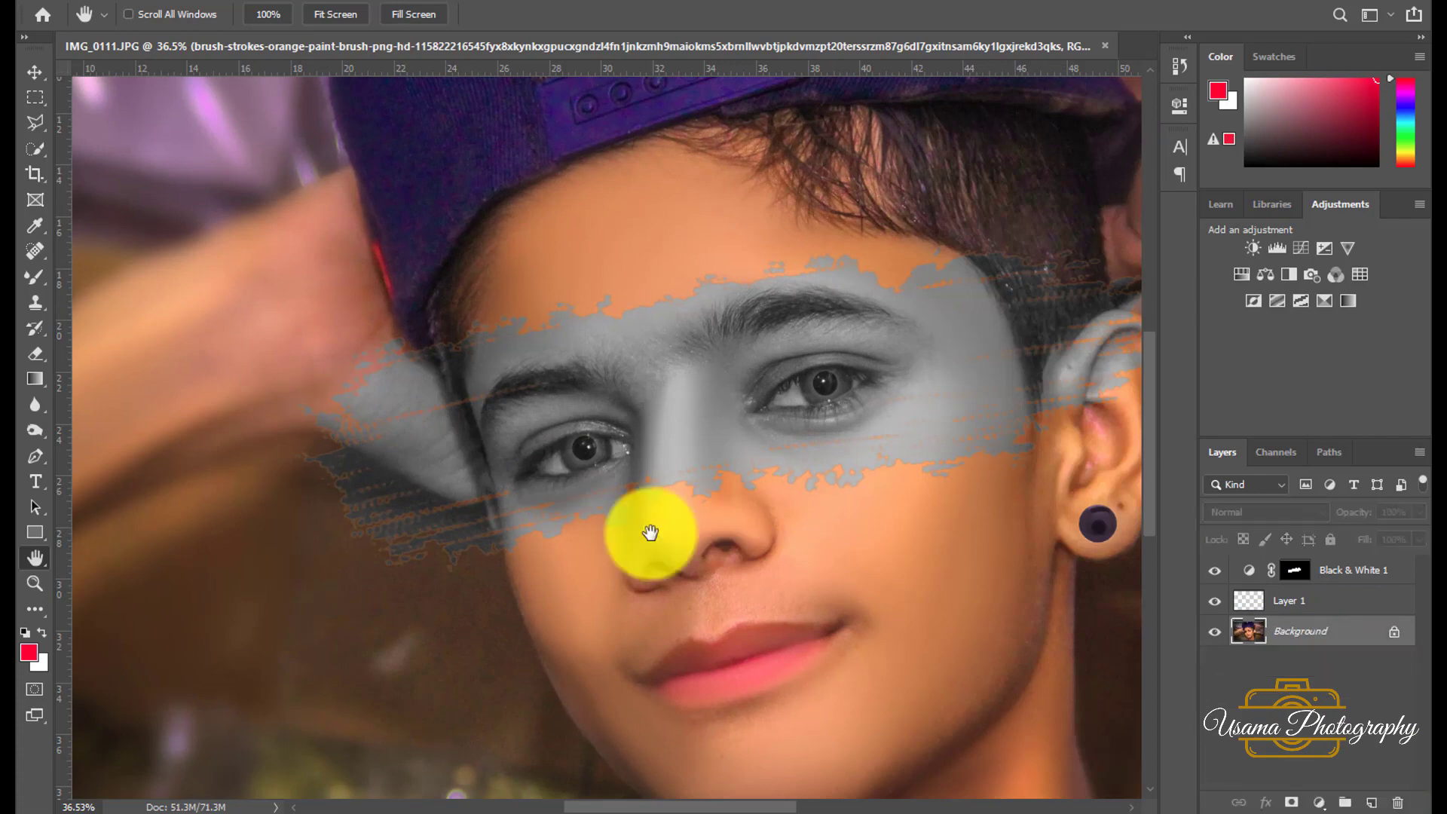
double_click(33, 562)
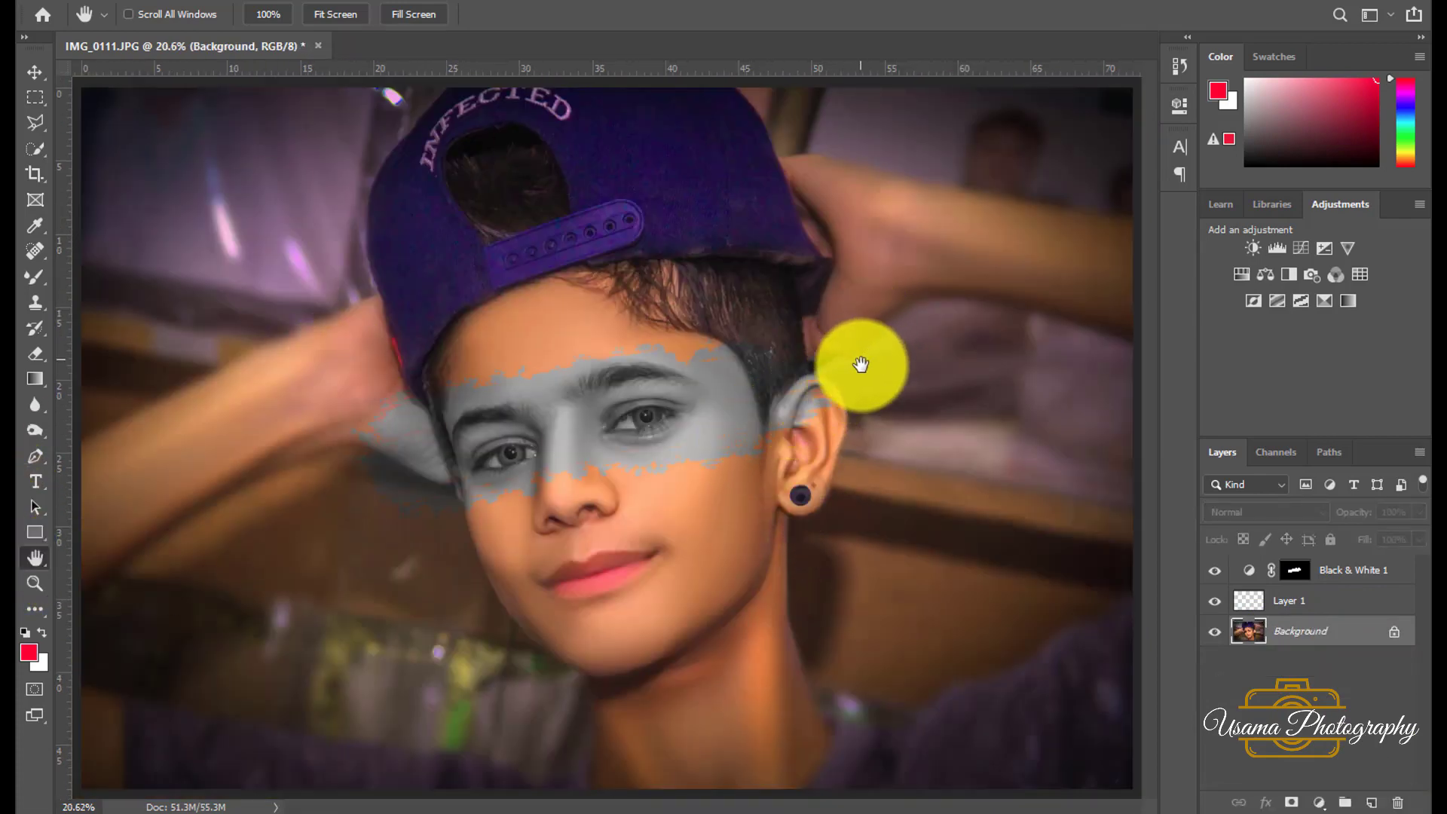
click(1309, 599)
click(1296, 570)
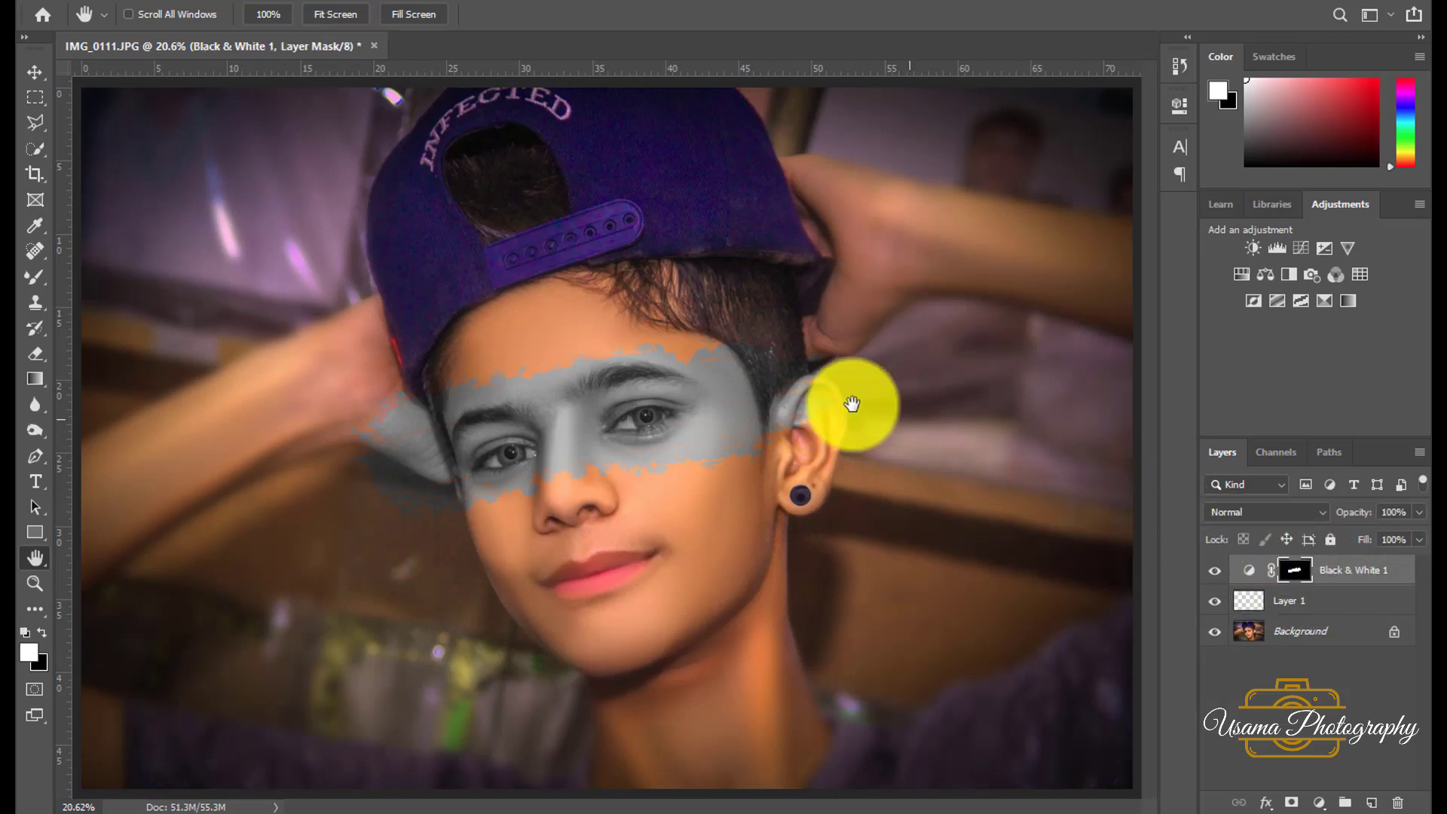
alt+click(631, 449)
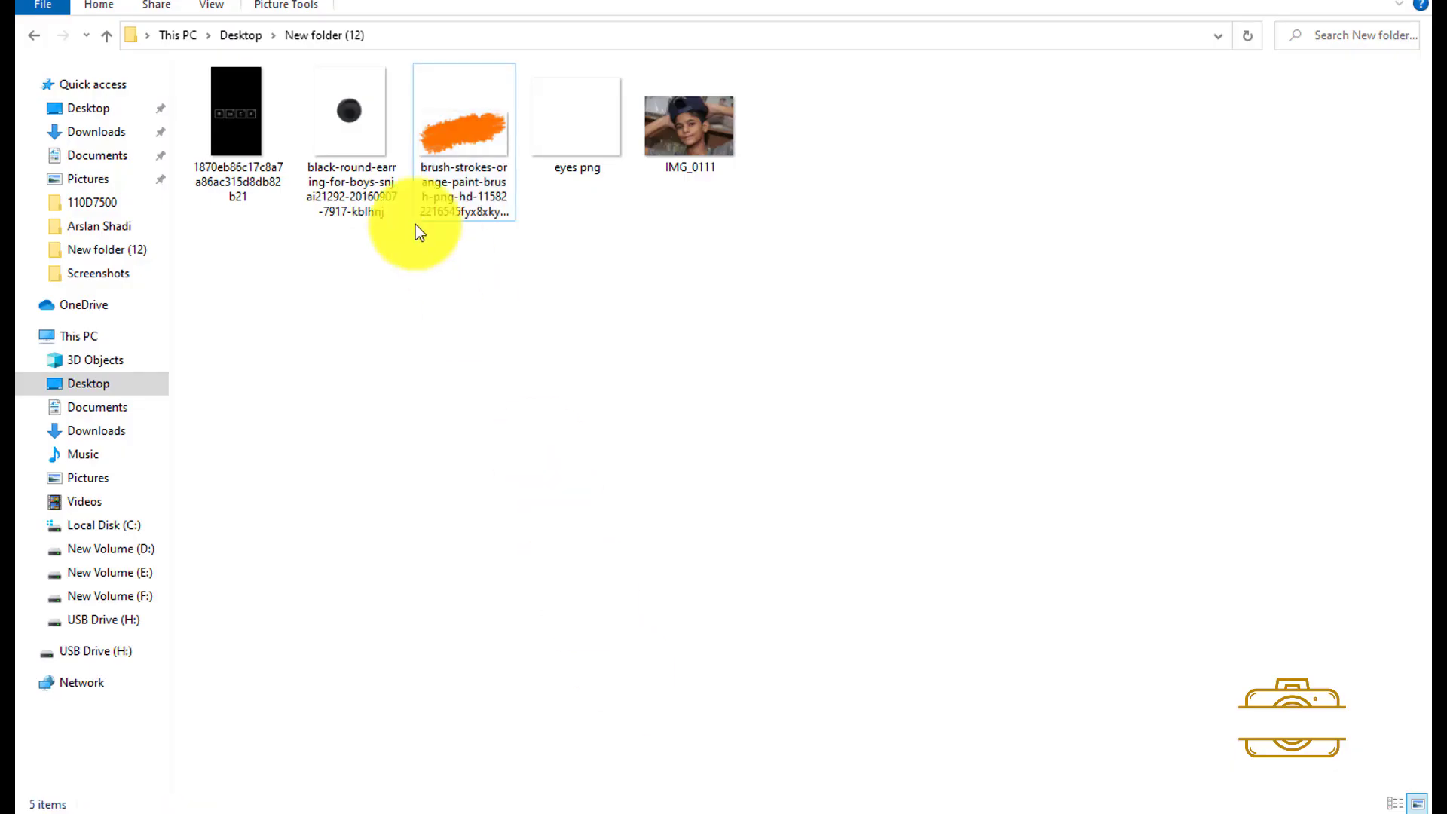
Step: Drag the black element-tiles PNG into the portrait and set its blend mode to Screen
click(219, 120)
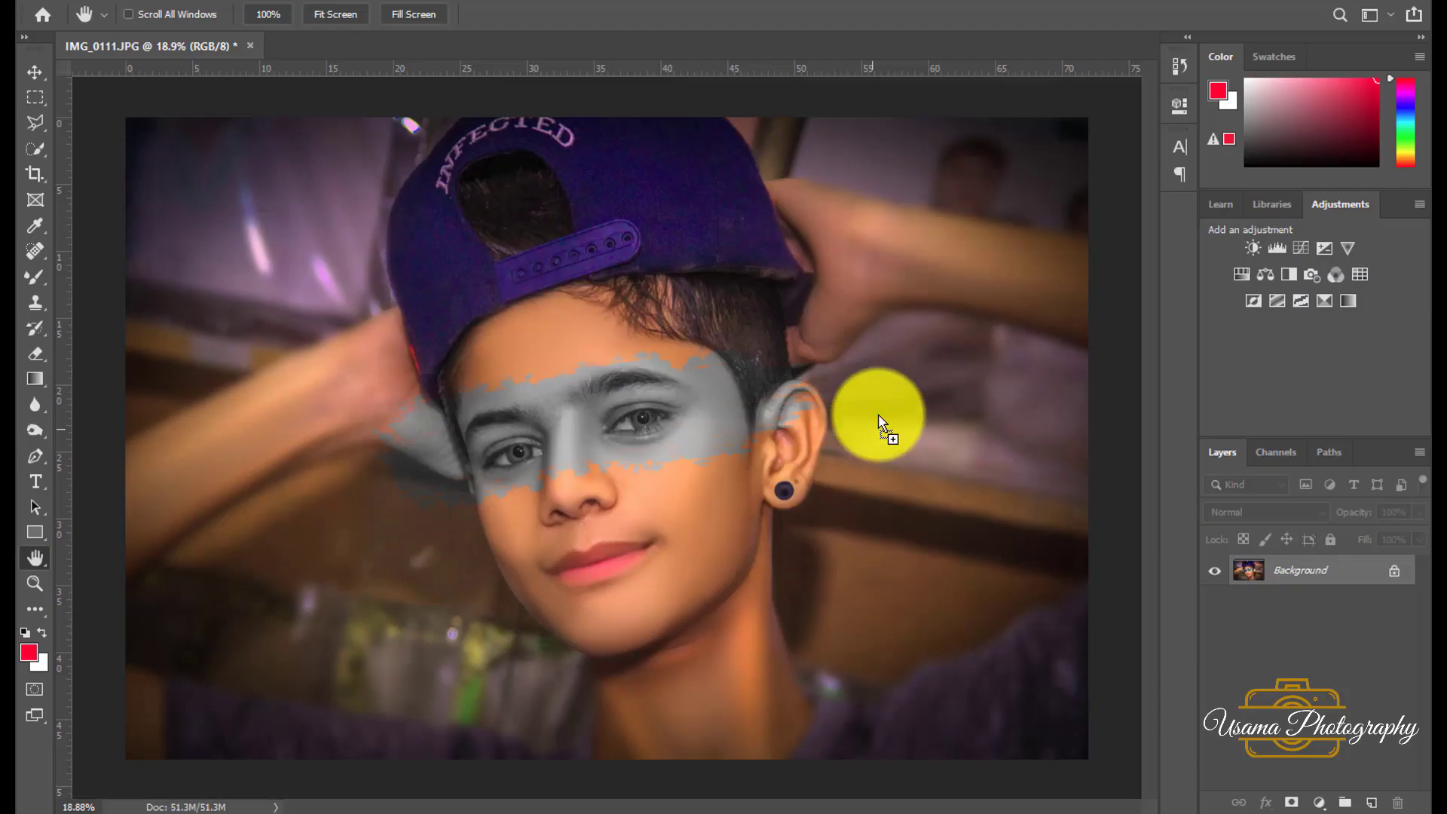
drag(219, 120, 882, 420)
click(1211, 511)
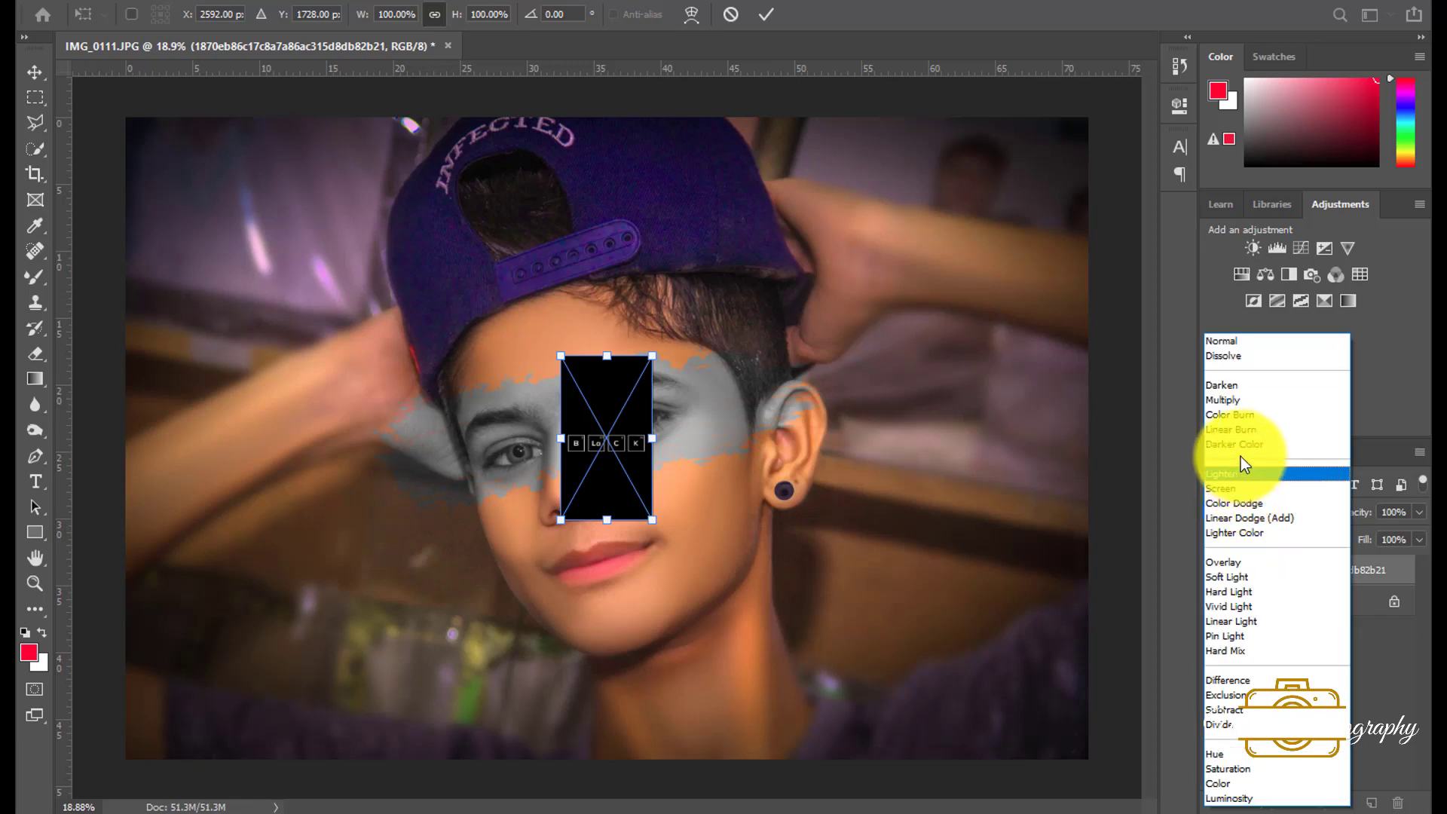
click(1231, 490)
Step: Scale the tiles graphic and place it beside the boy's ear, then commit the placement
drag(655, 442, 833, 453)
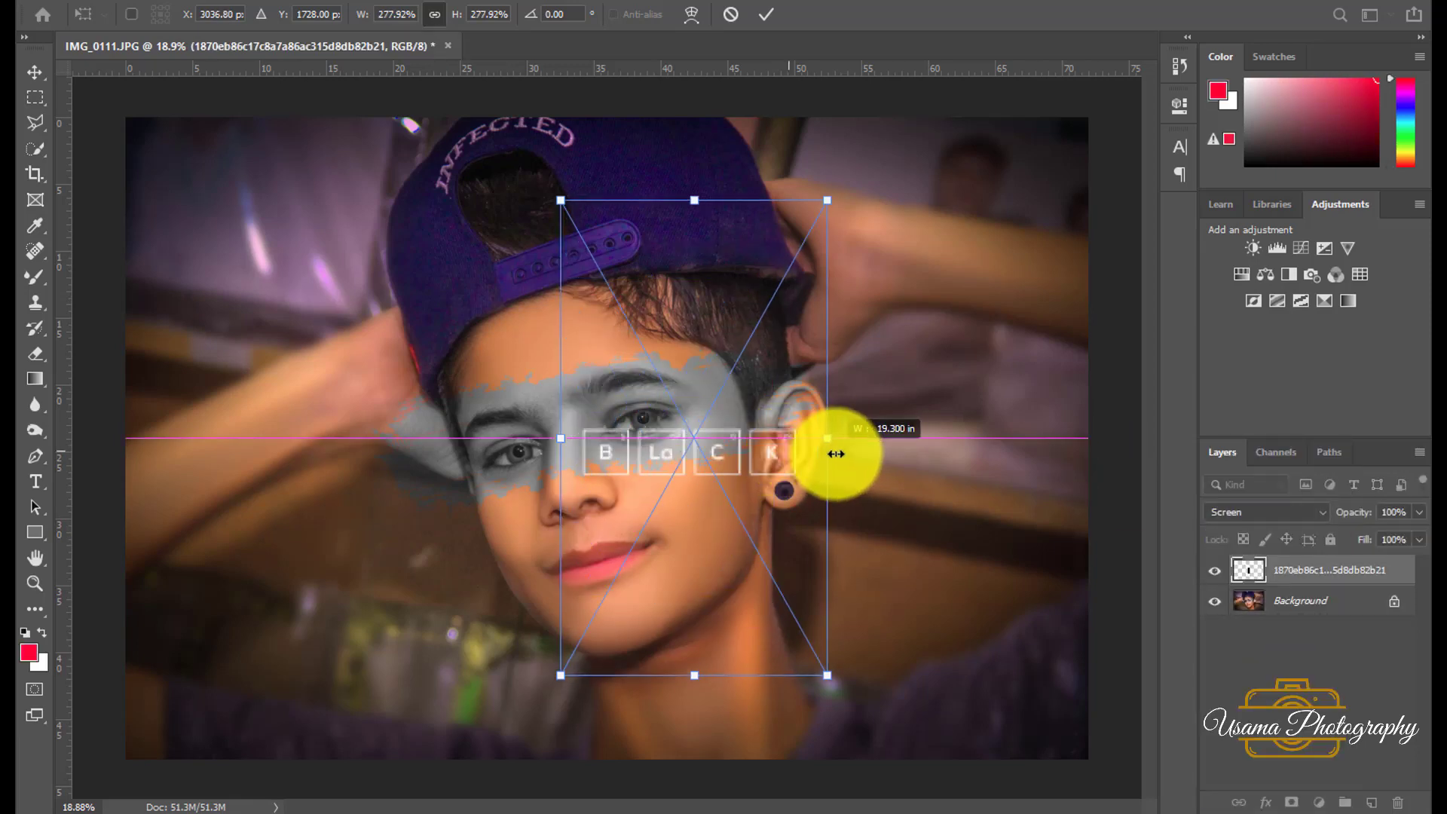
drag(898, 491, 1075, 524)
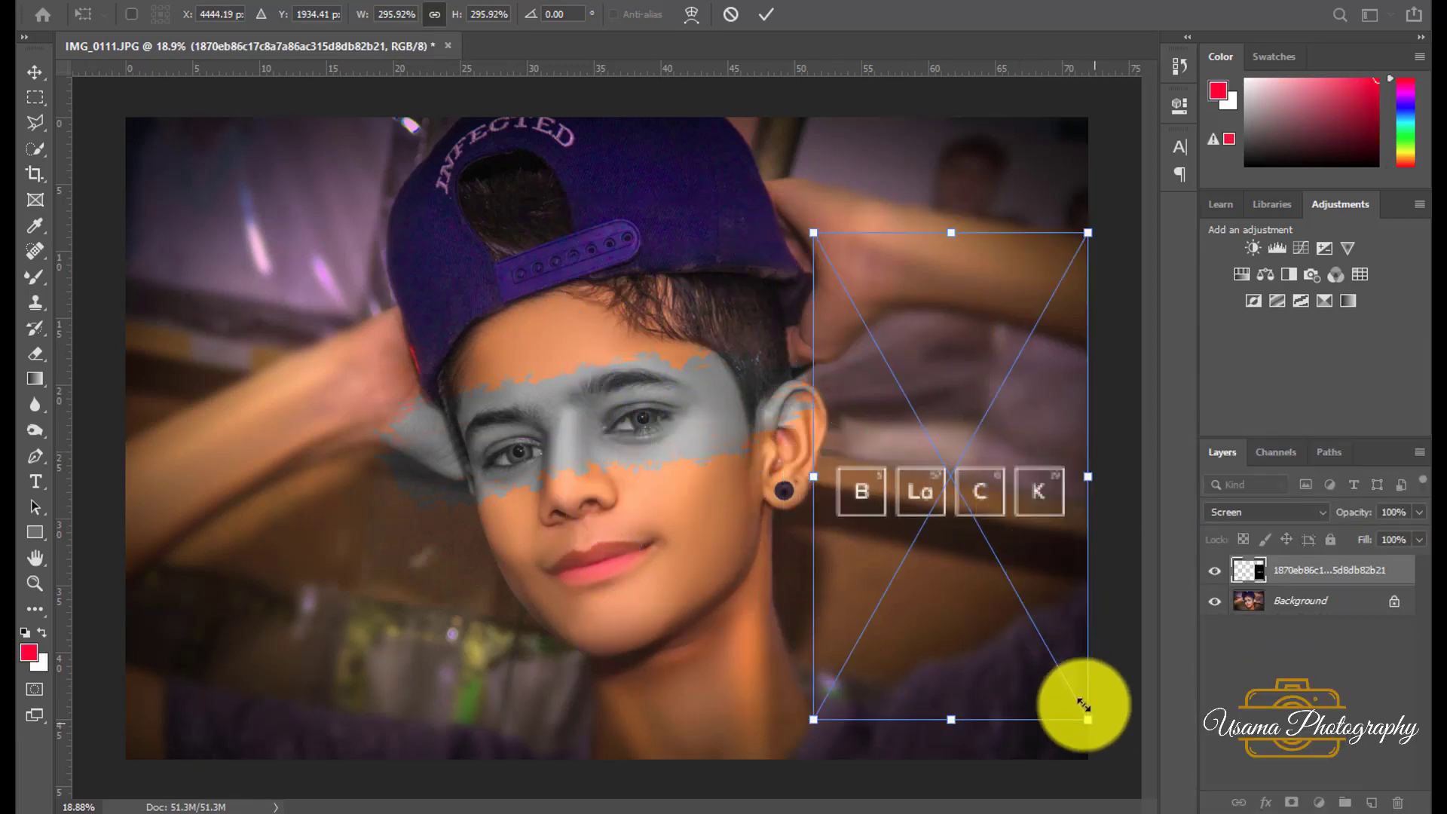
drag(1087, 720, 1022, 603)
drag(980, 484, 1002, 529)
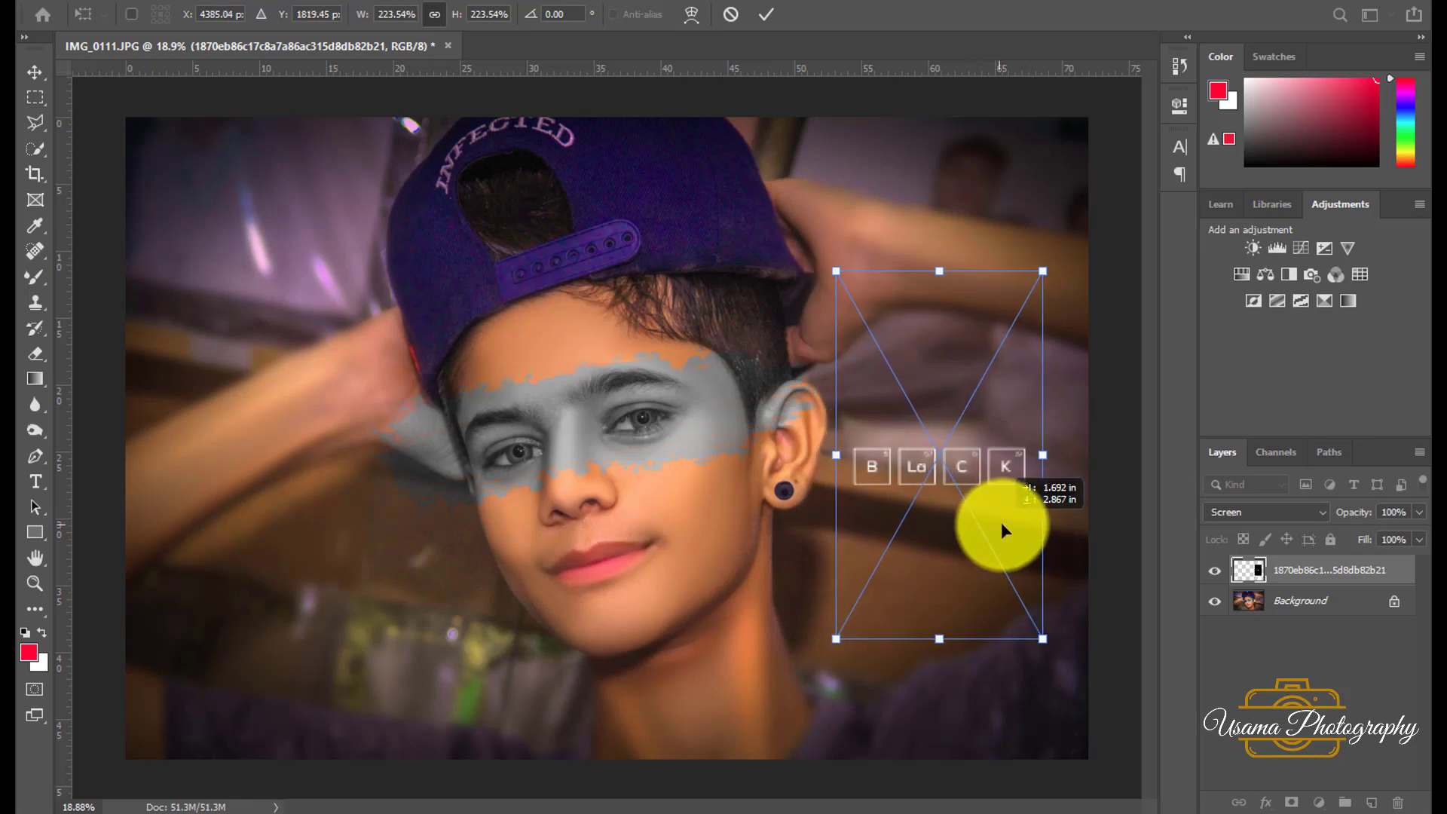
key(Return)
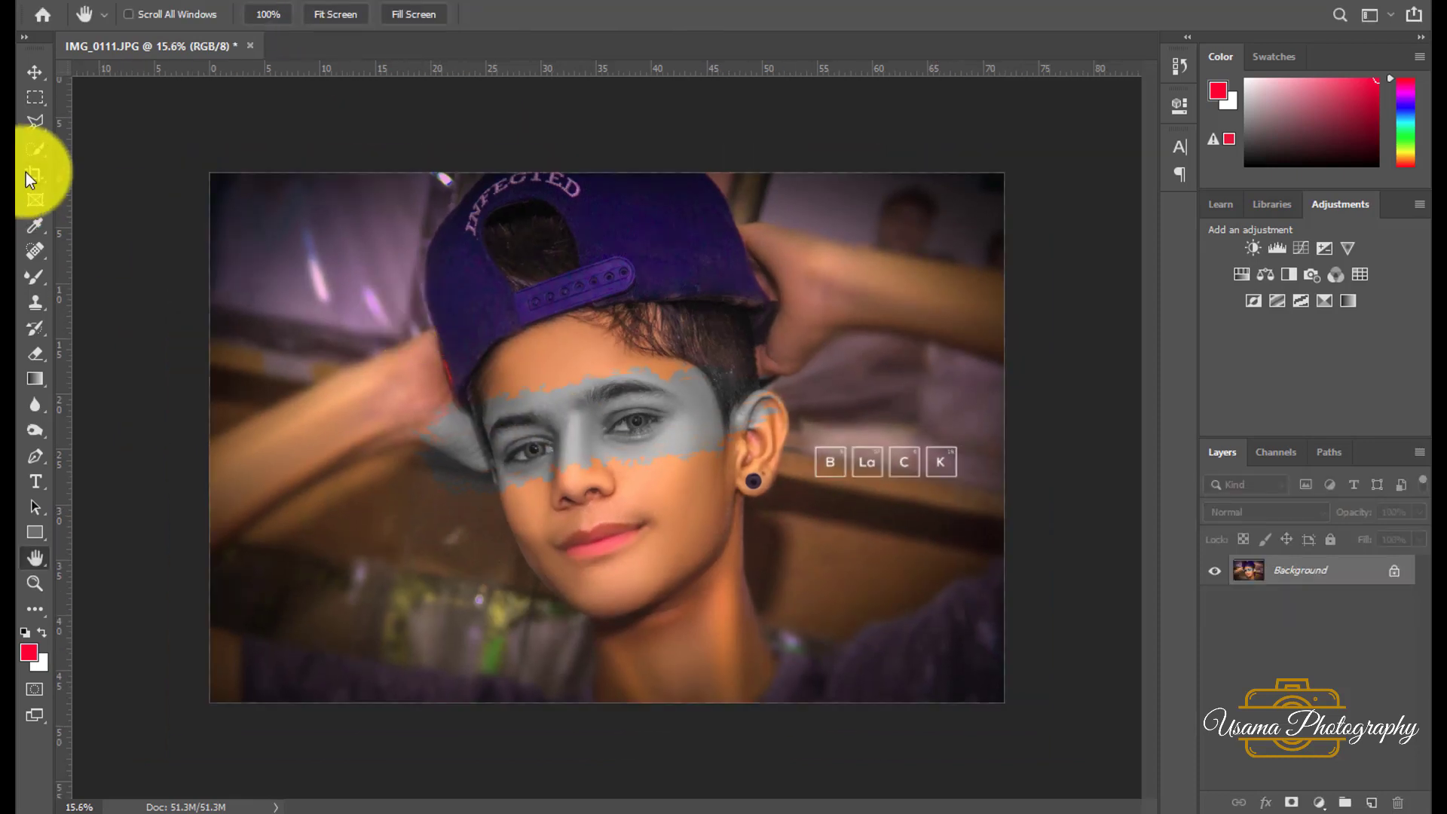
Step: Extend the canvas beyond the photo's top edge with the Crop tool
click(30, 176)
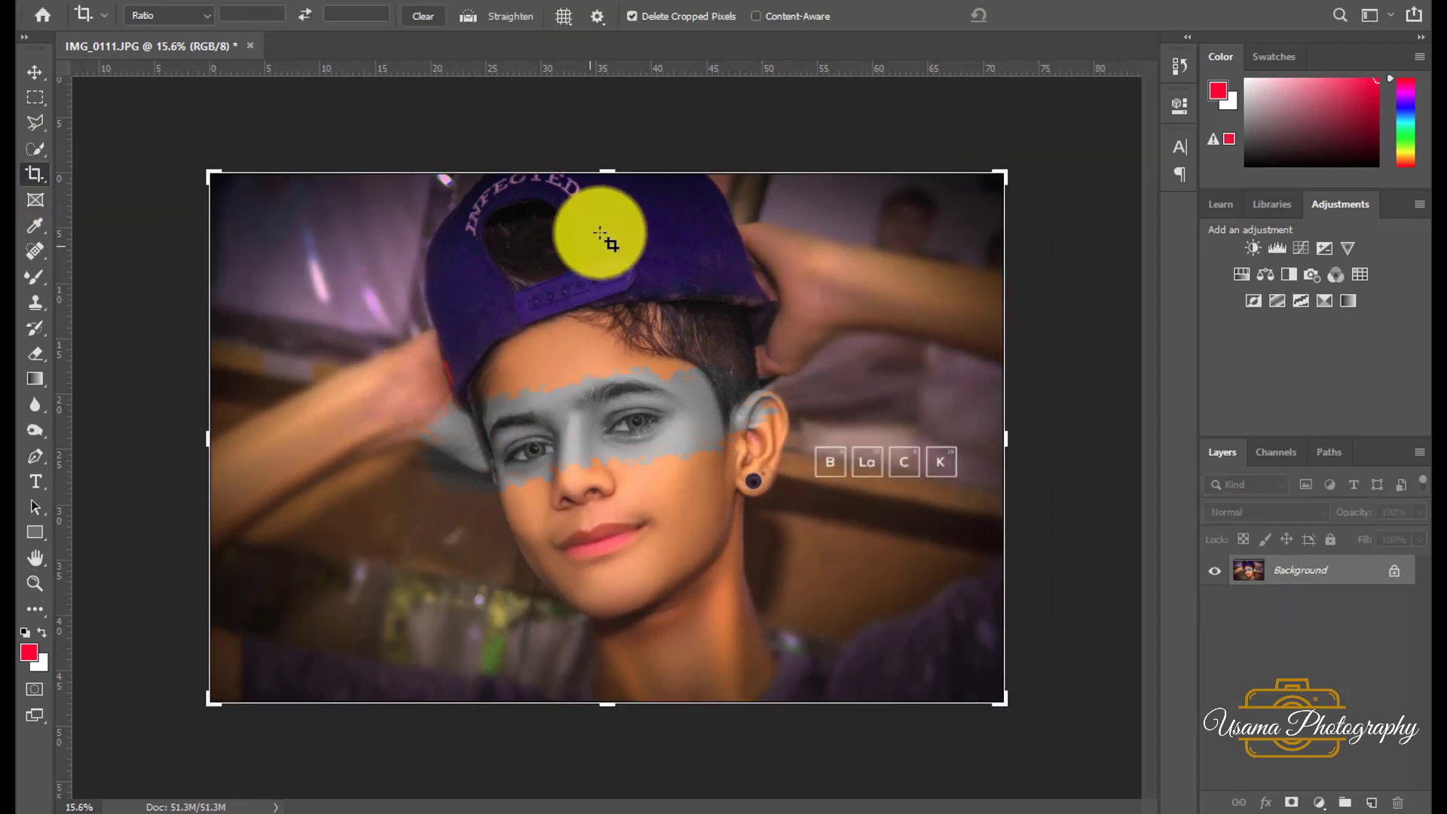
drag(607, 167, 608, 155)
key(Return)
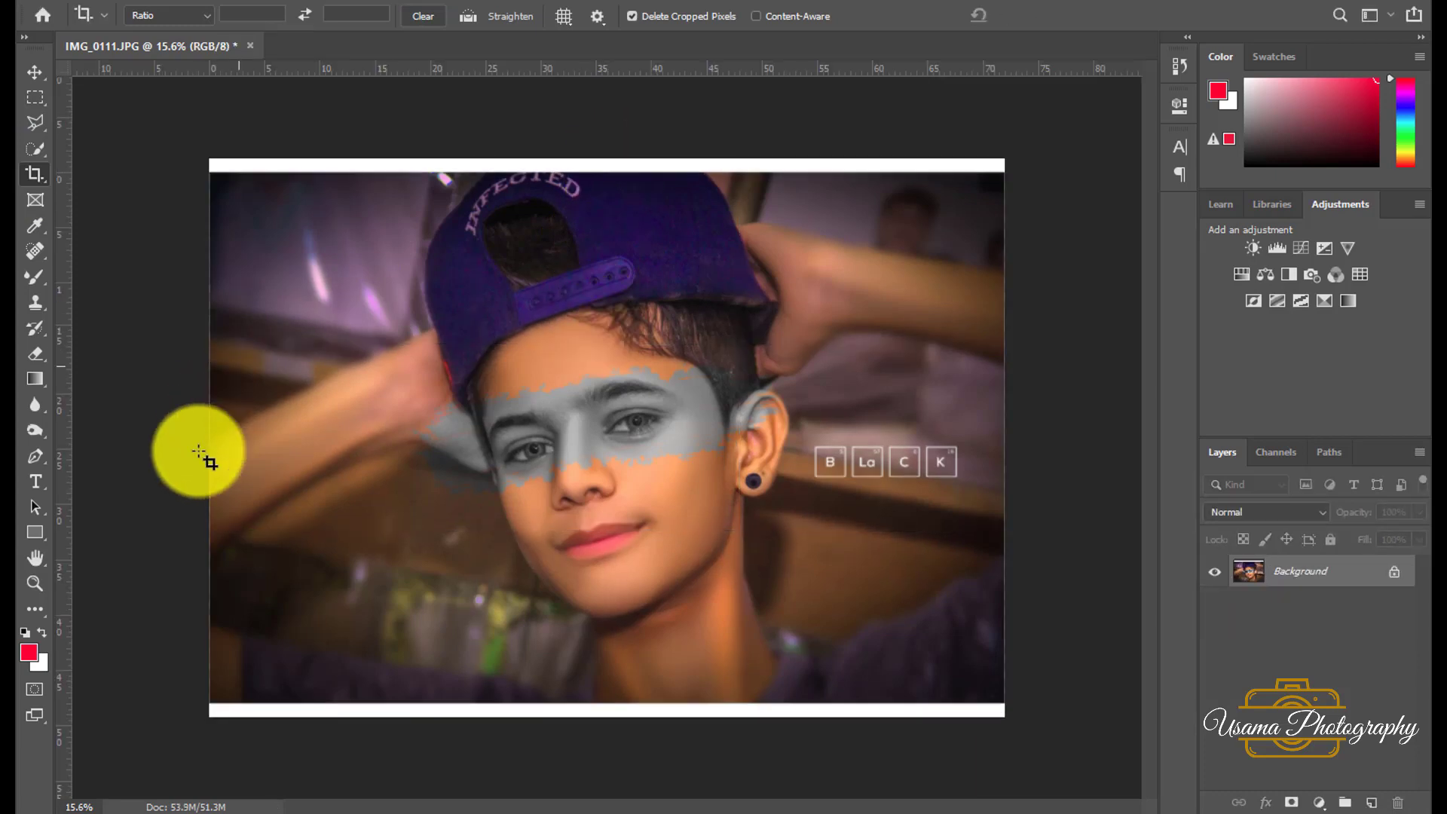
Step: Fit the extended image to the window and briefly check File Explorer before returning to Photoshop
double_click(36, 558)
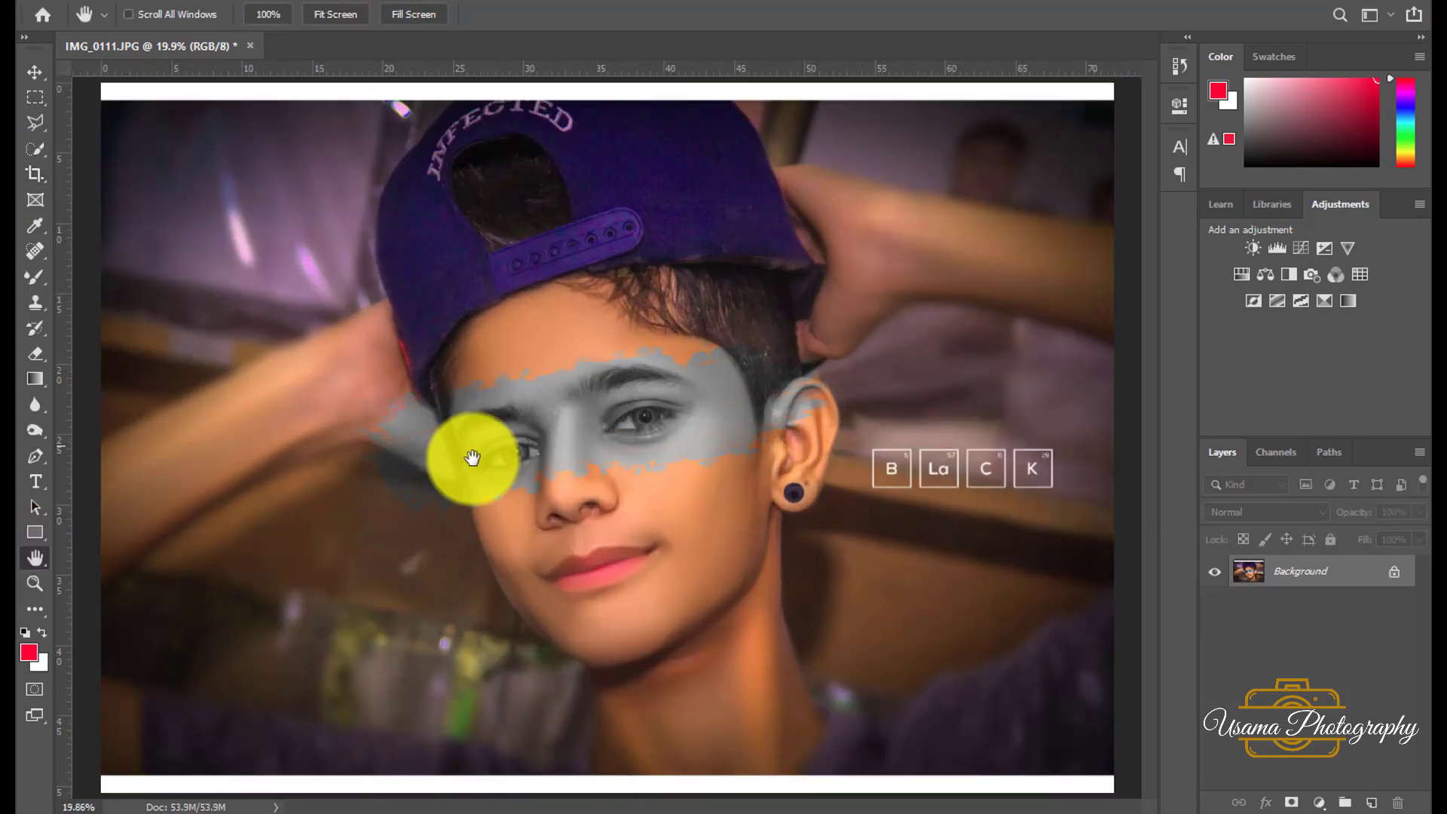
scroll(556, 444, down, 2)
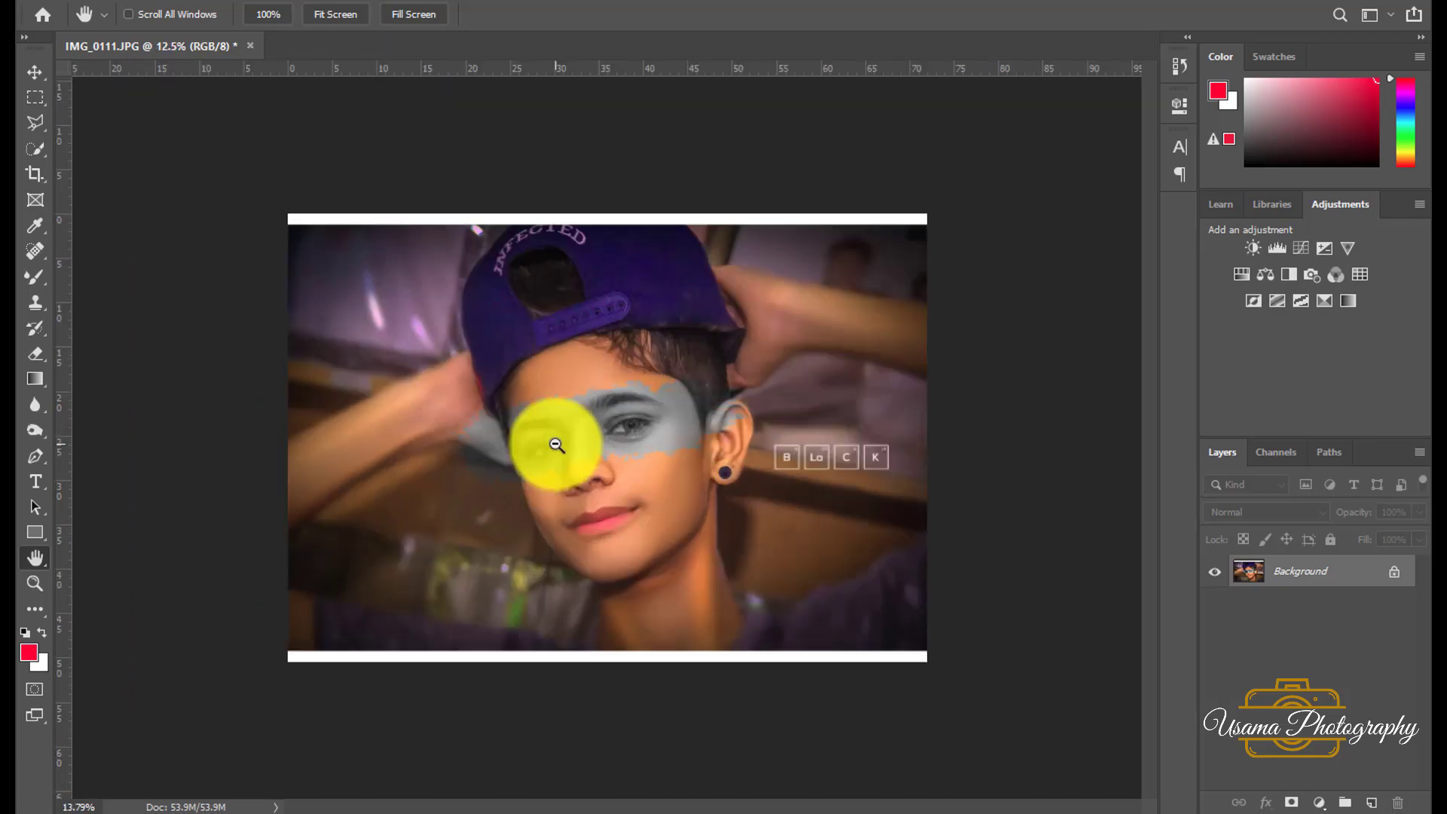
scroll(550, 438, up, 2)
double_click(29, 555)
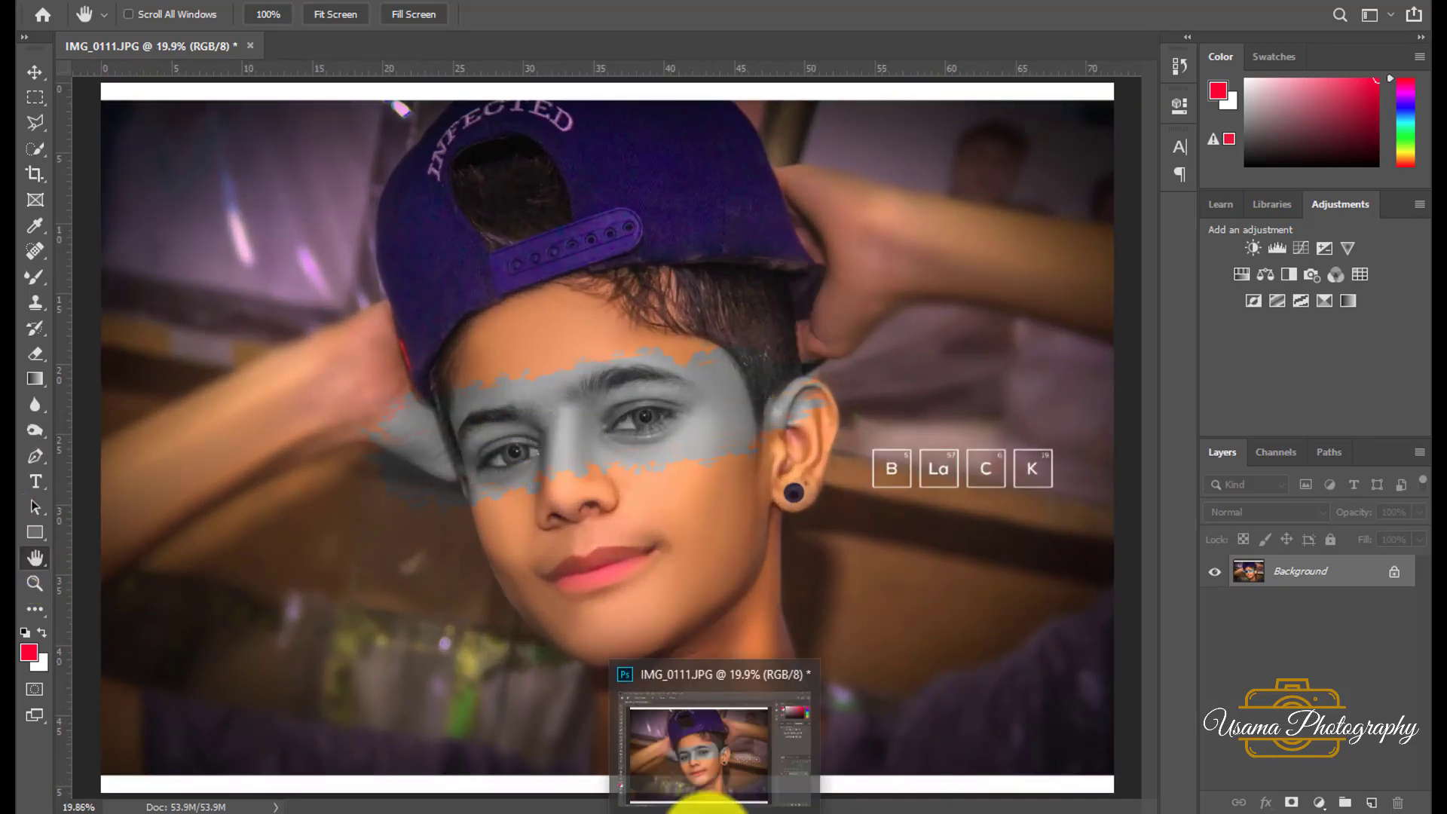
click(706, 807)
click(714, 805)
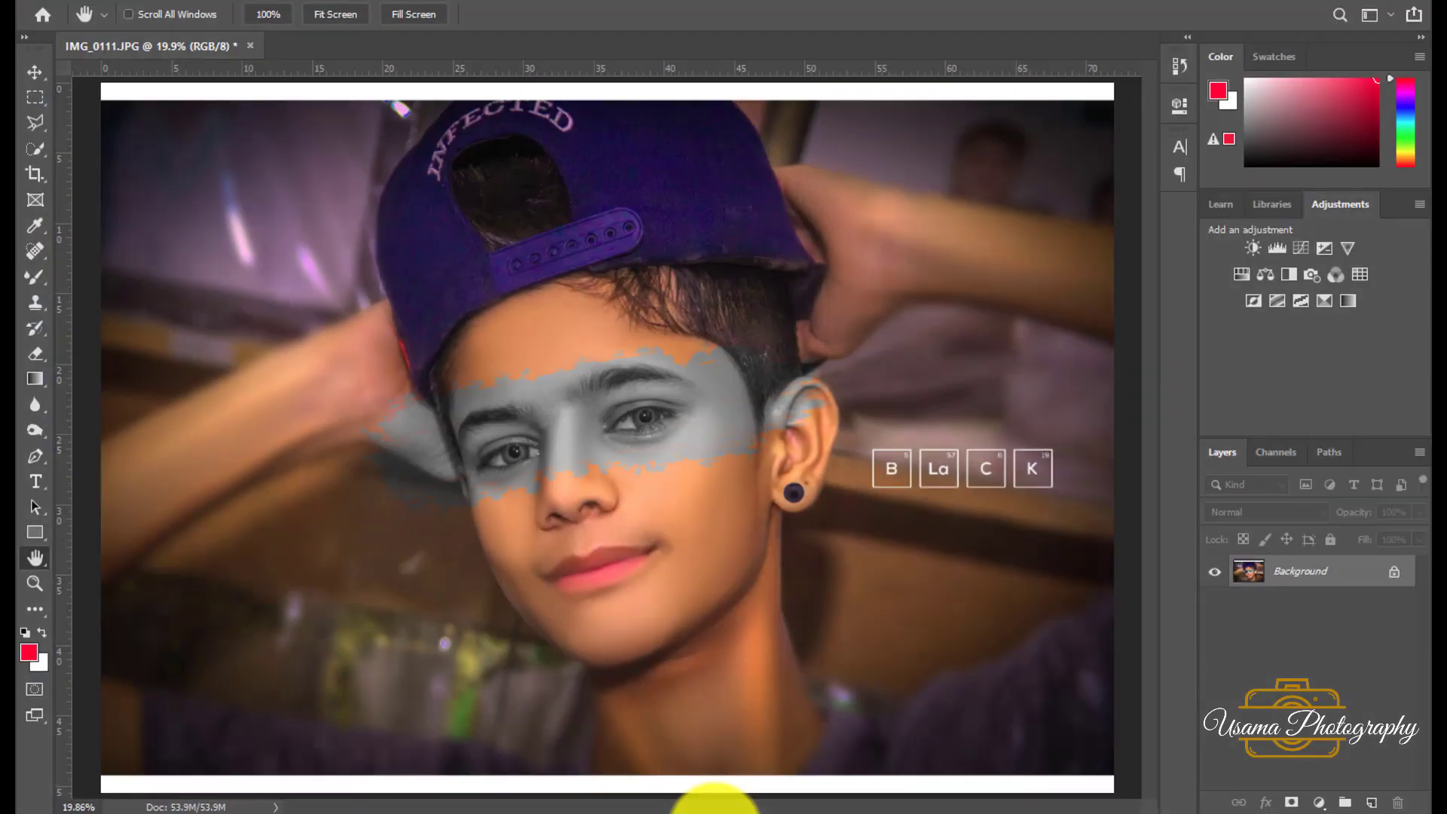
Step: Return to the YouTube channel in Chrome and follow the brush face effect post's download link
click(742, 805)
scroll(694, 688, up, 2)
scroll(662, 555, up, 8)
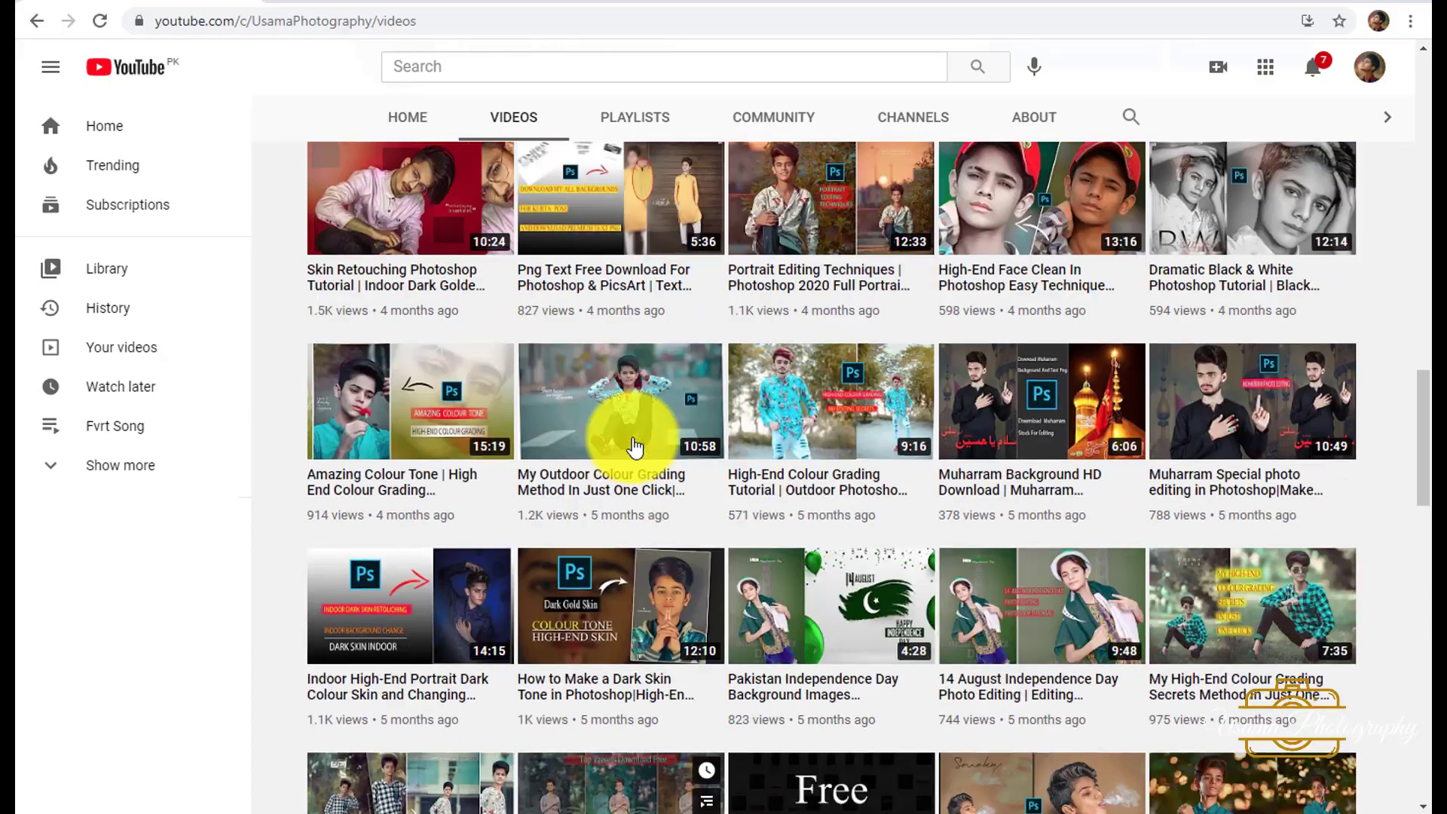
scroll(633, 452, up, 8)
scroll(633, 448, up, 5)
scroll(633, 445, up, 8)
scroll(633, 437, up, 1)
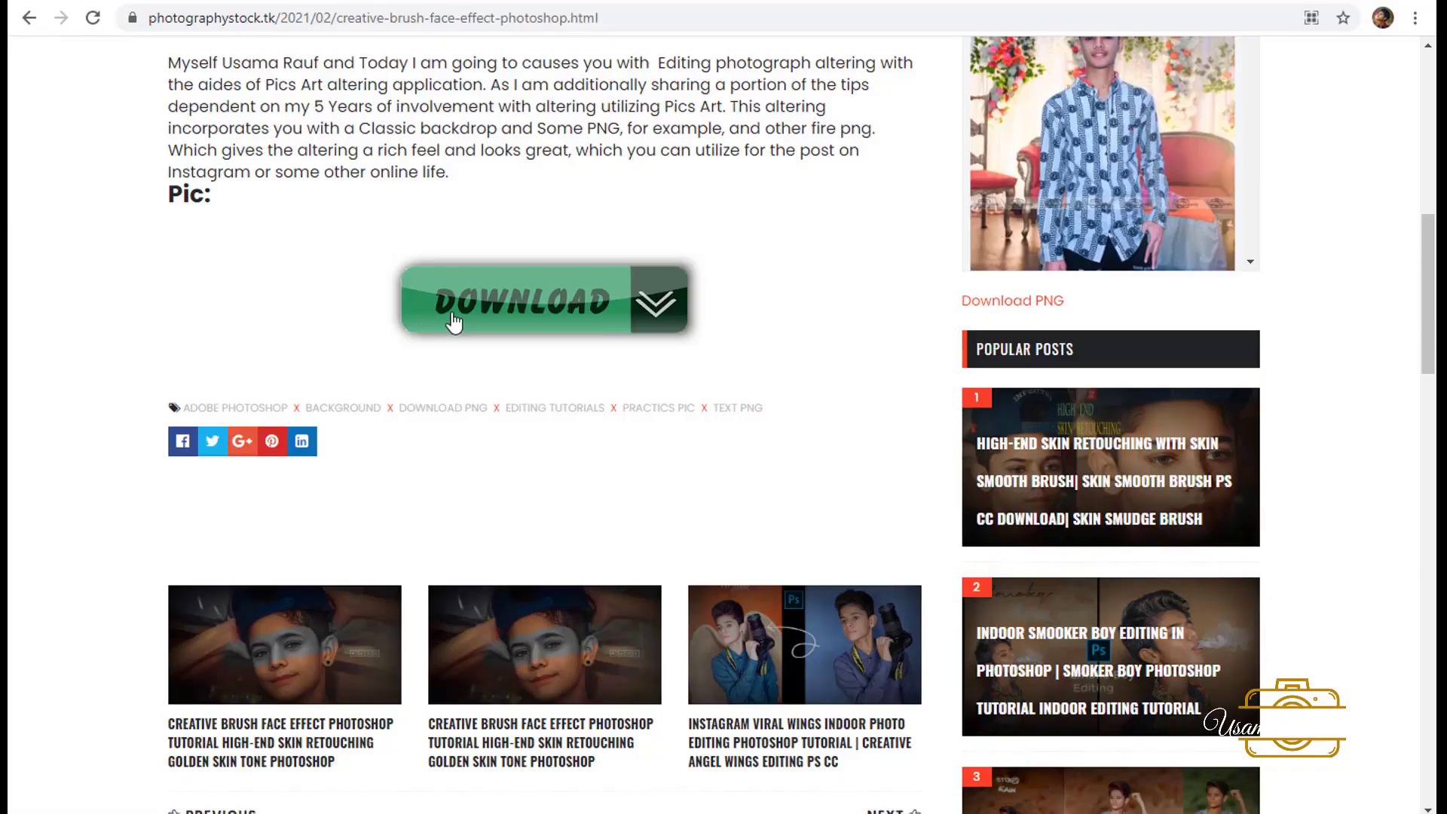
click(454, 319)
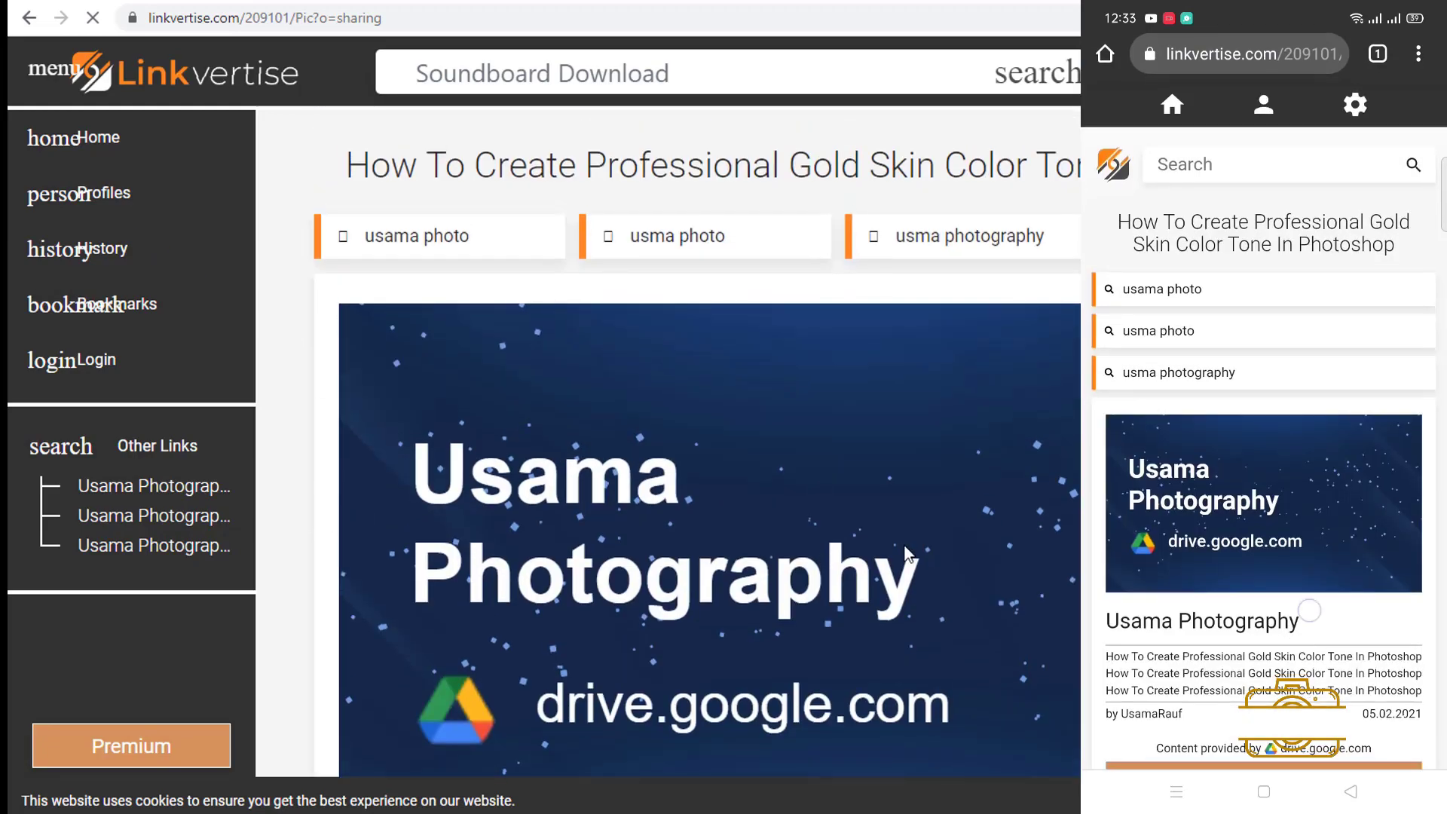
Step: Choose 'Free Access with Ads' on the Linkvertise page
scroll(716, 491, down, 5)
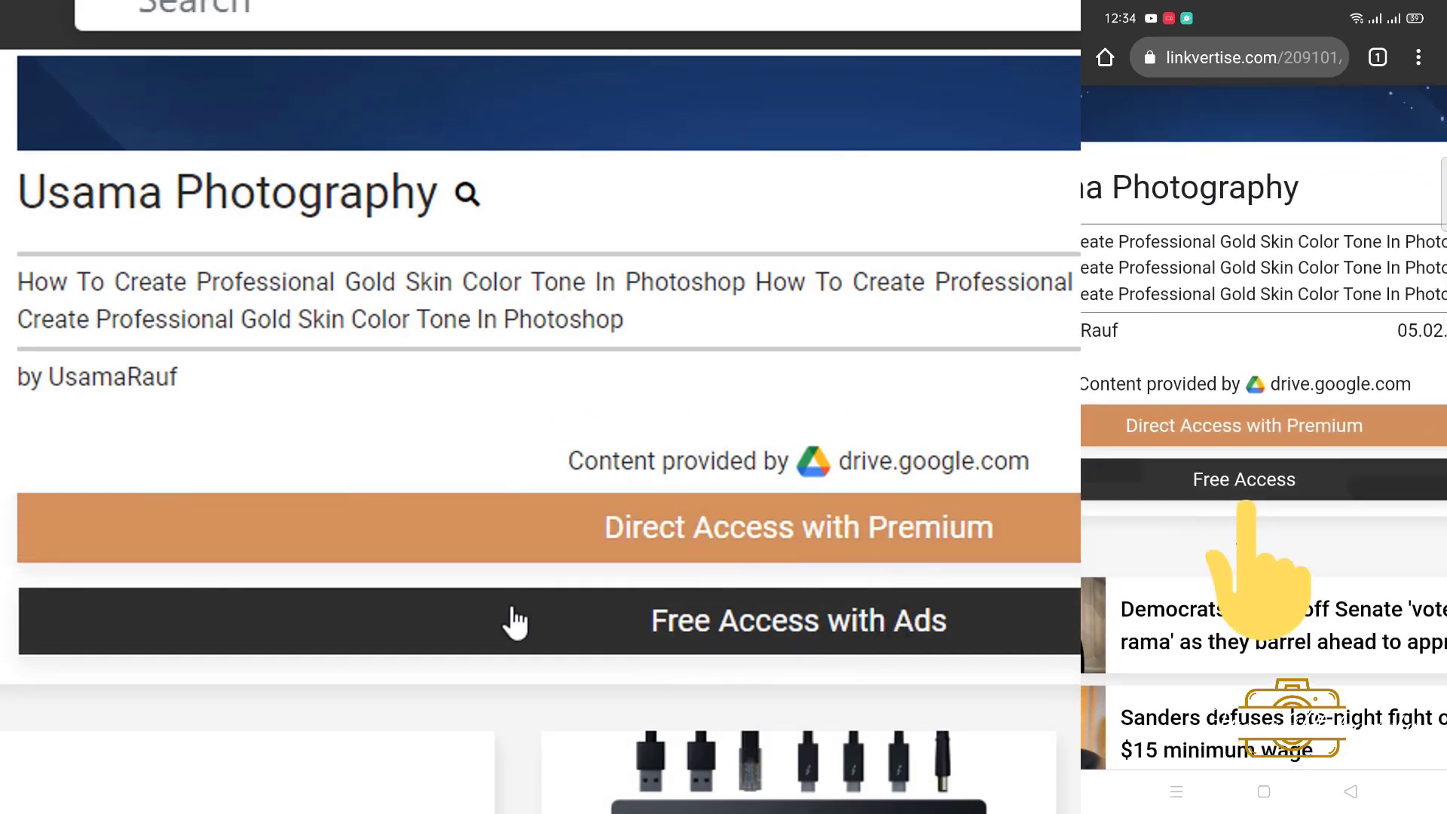
click(774, 636)
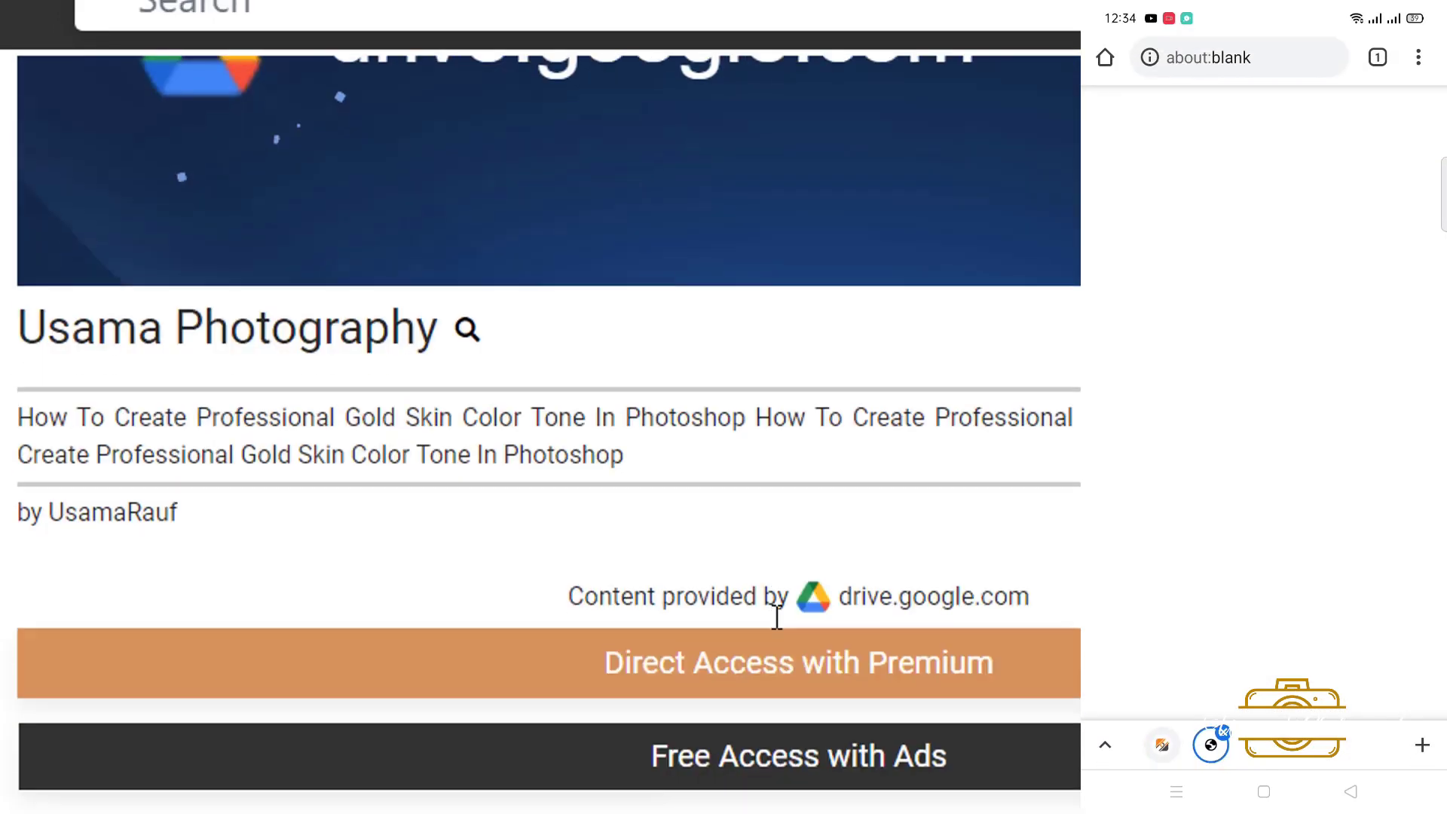
scroll(678, 580, down, 4)
click(723, 476)
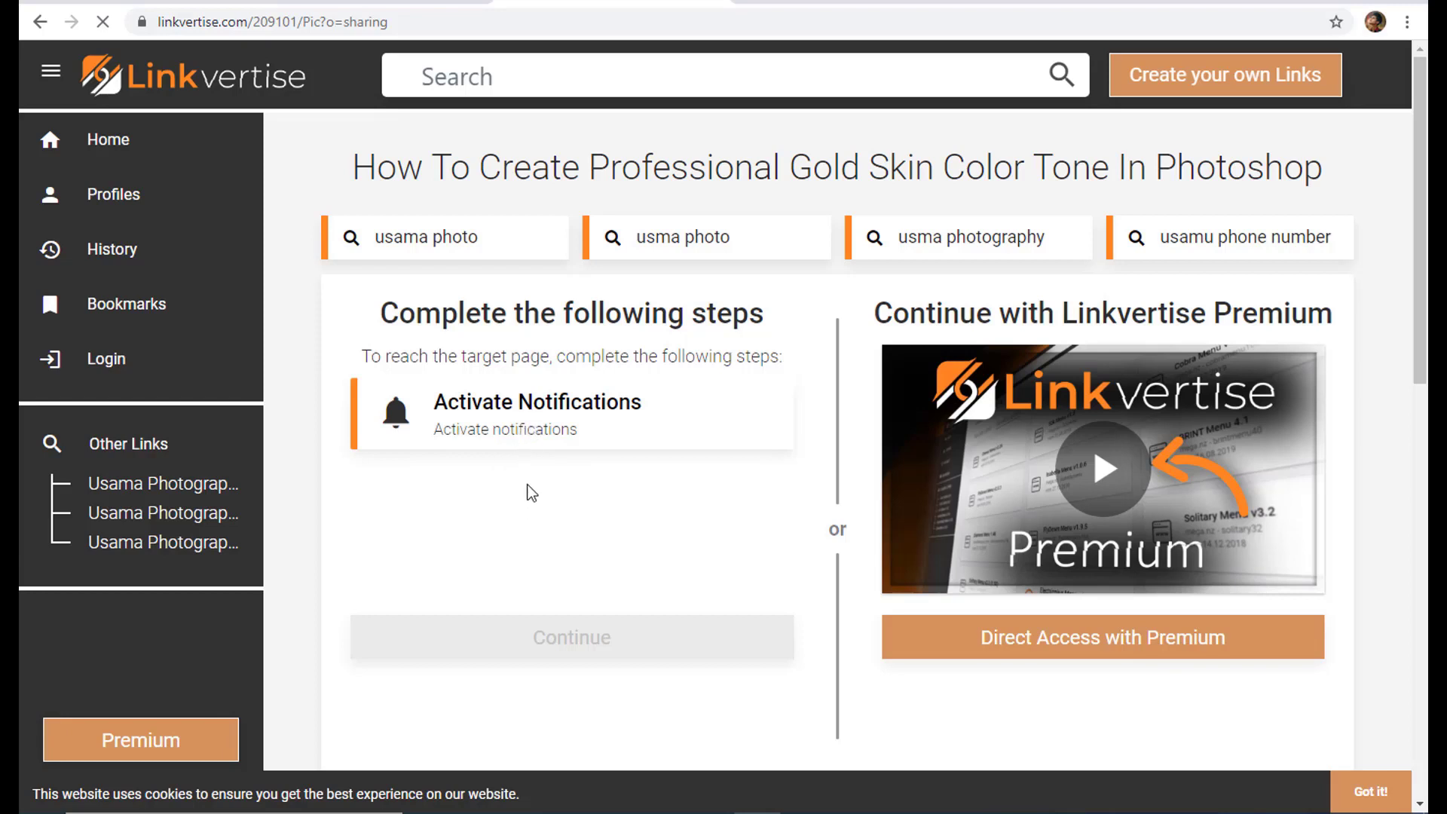
Step: Complete the Activate Notifications step by allowing notifications, then continue to the download
click(532, 411)
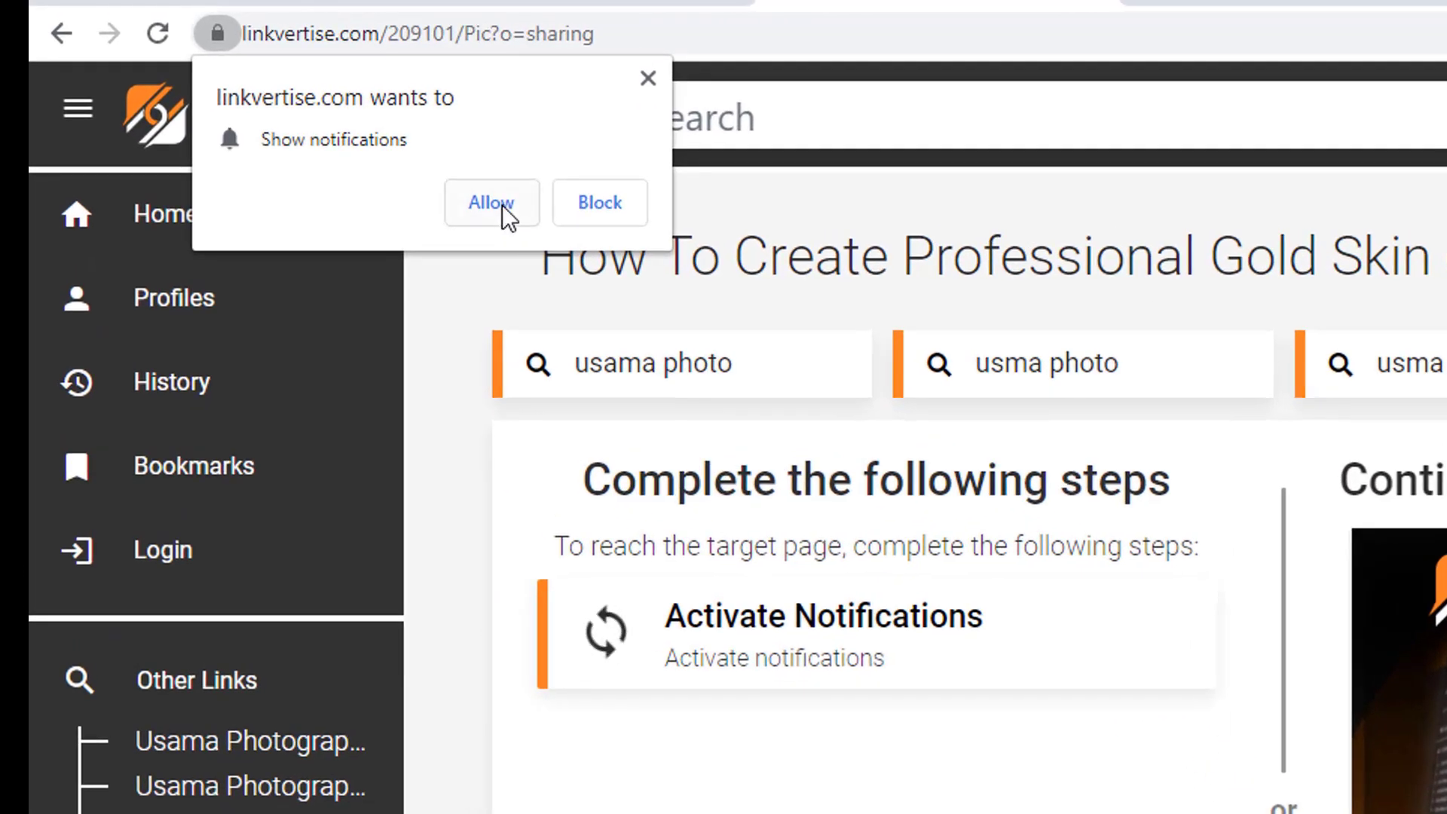
click(493, 211)
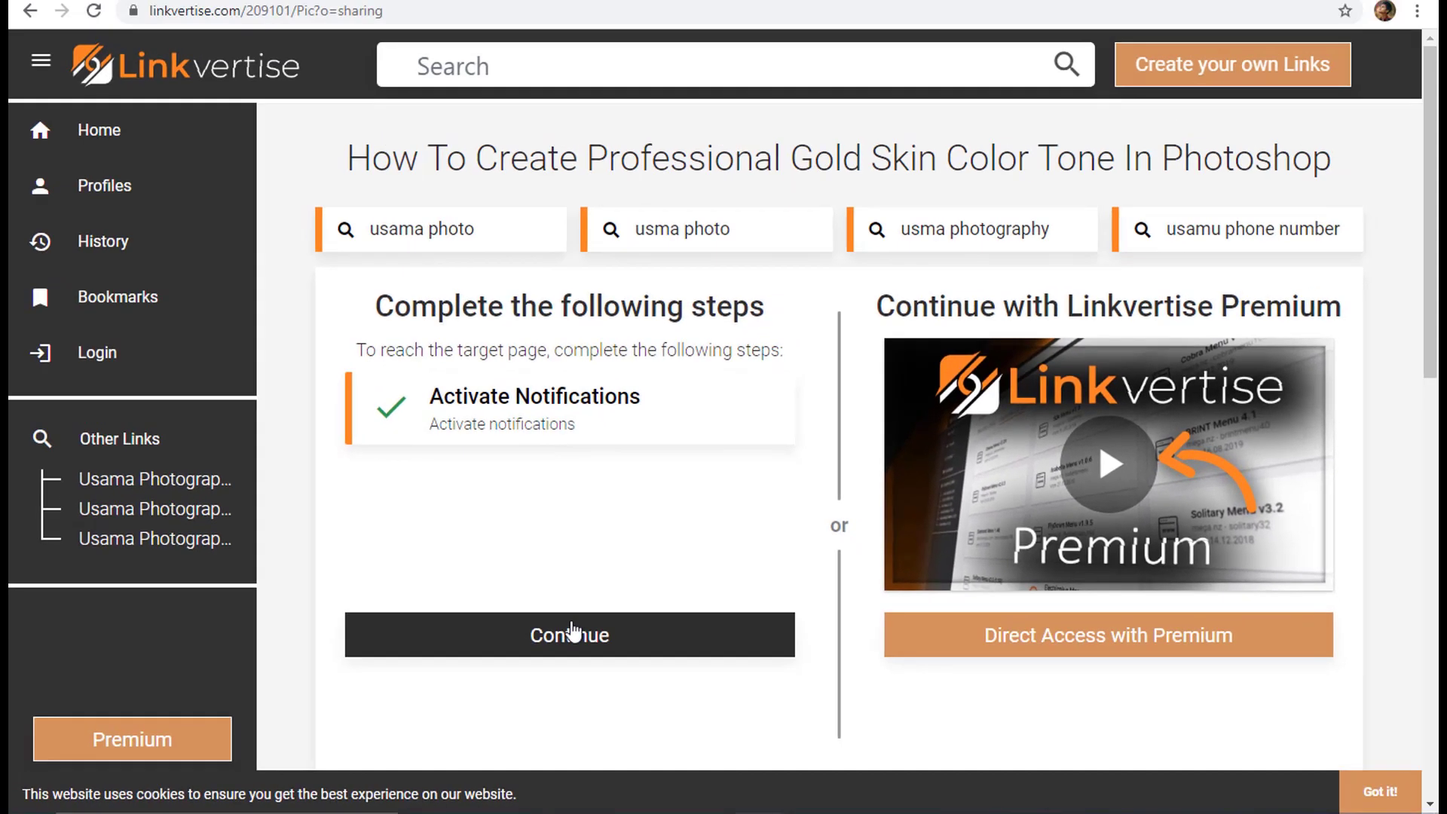
click(585, 611)
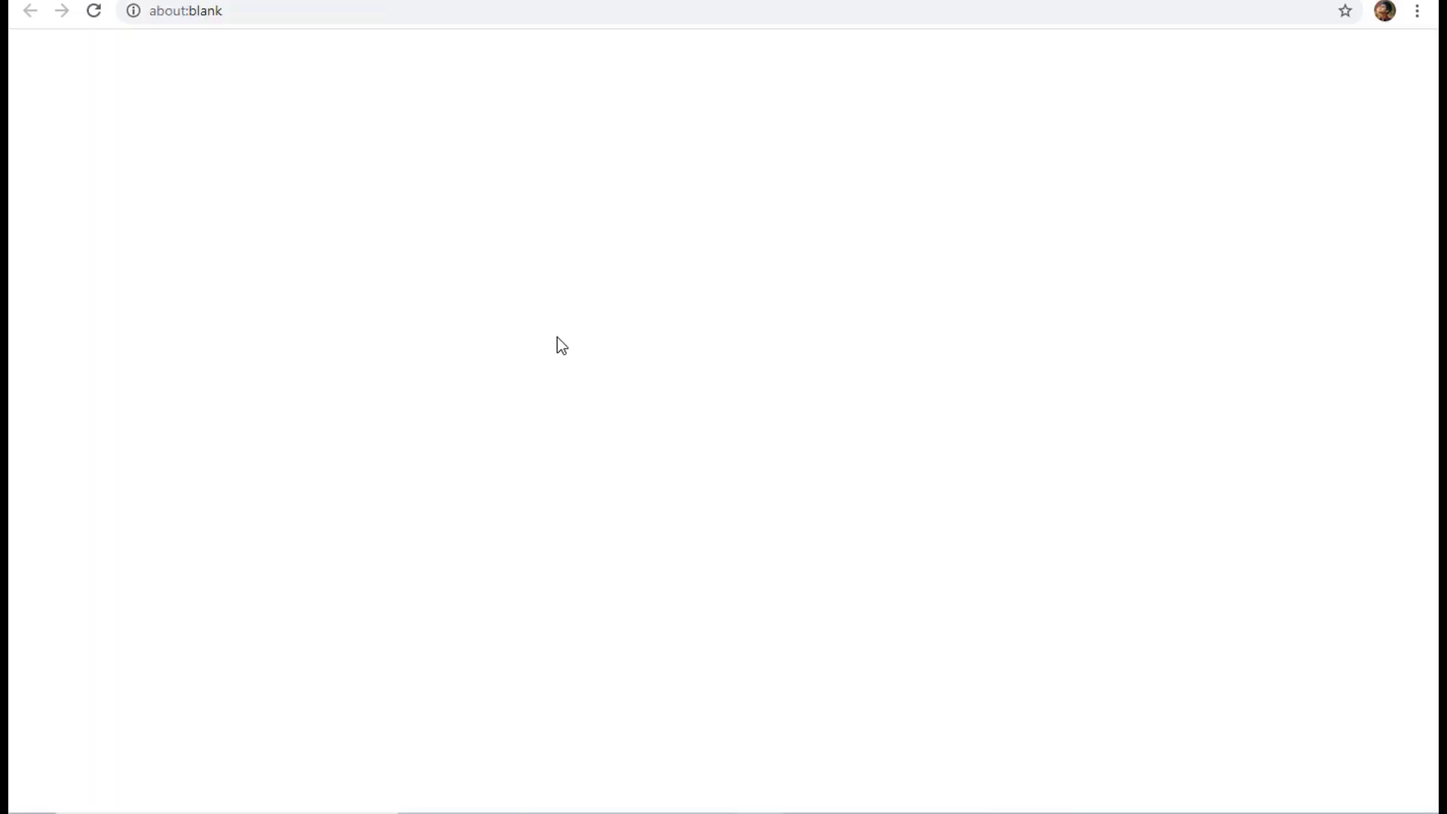